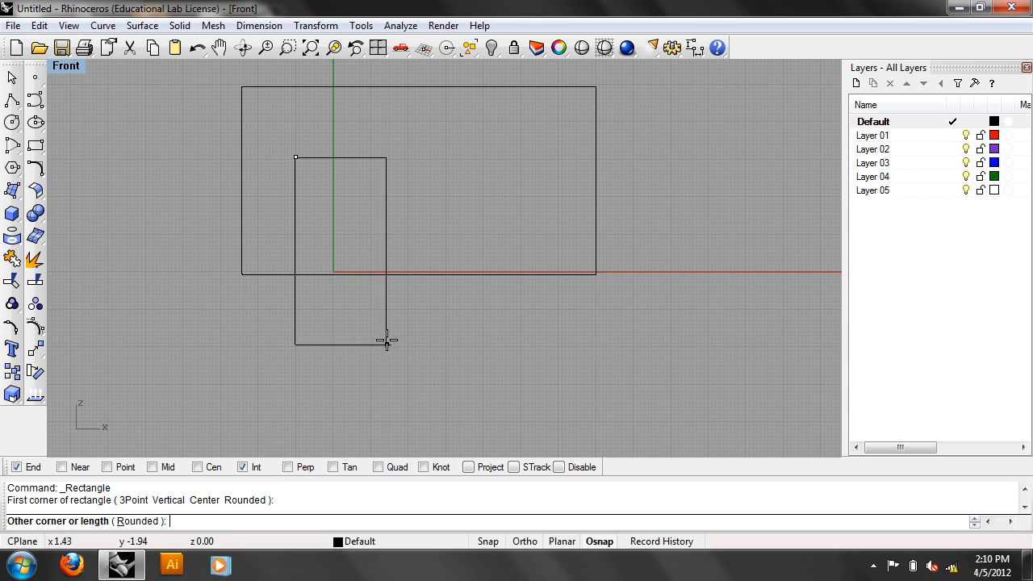
Step: Trim the two overlapping rectangles against each other, removing the parts between and below them so a doorway notch remains
text(trim)
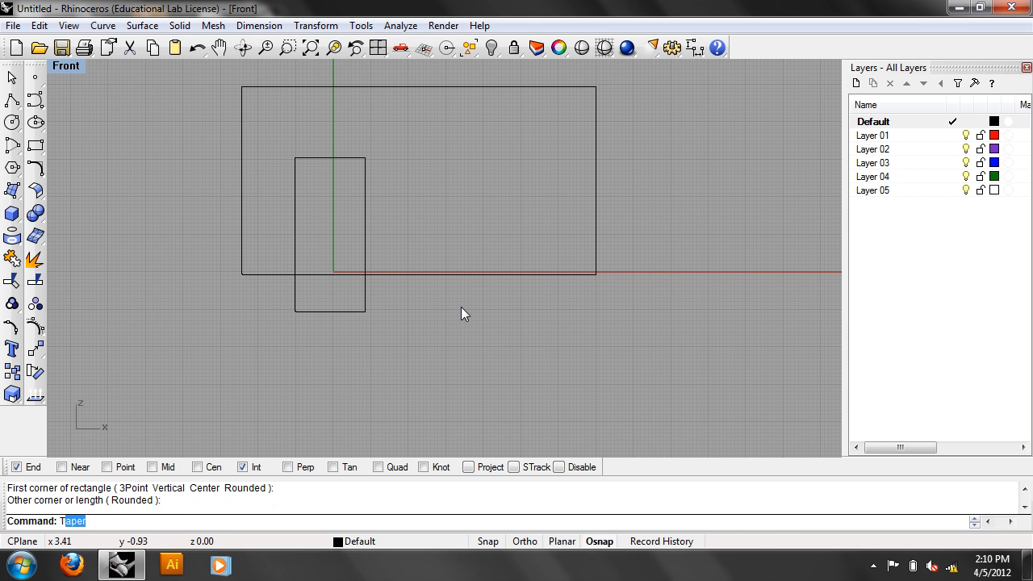
key(Return)
drag(457, 327, 243, 193)
key(Return)
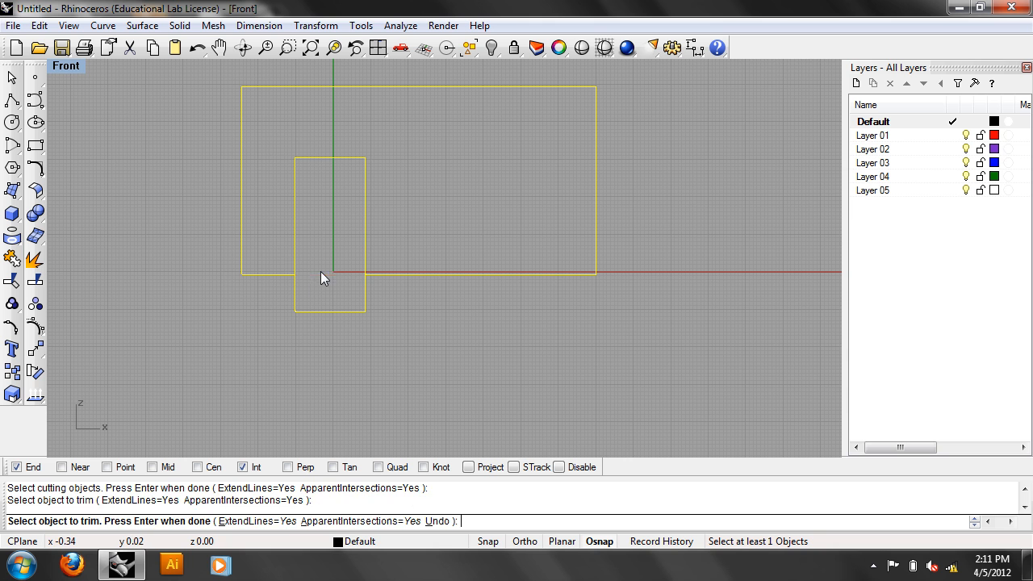
click(352, 311)
key(Return)
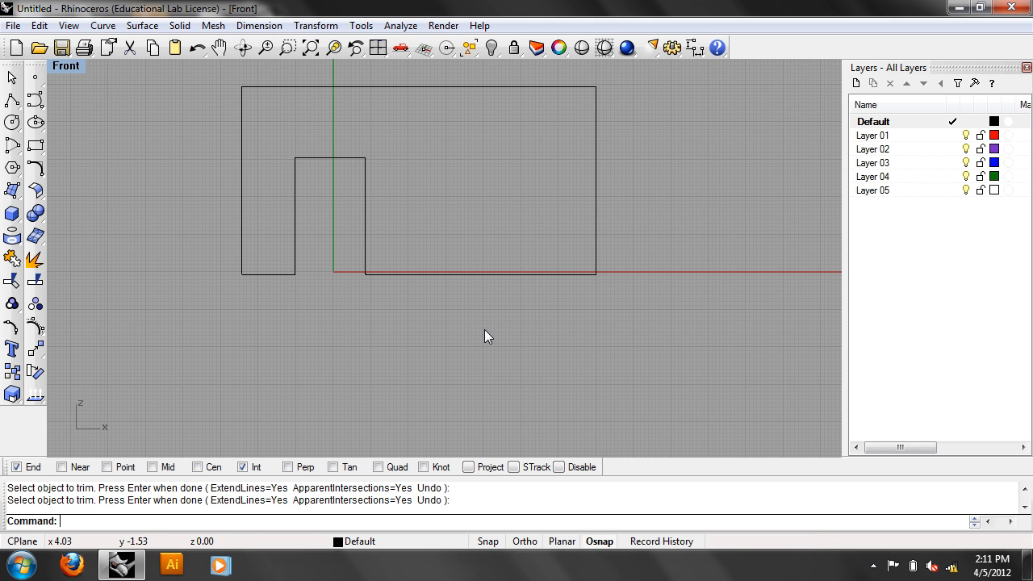
Step: Join the trimmed outer and doorway curves into one closed outline
drag(184, 179, 184, 180)
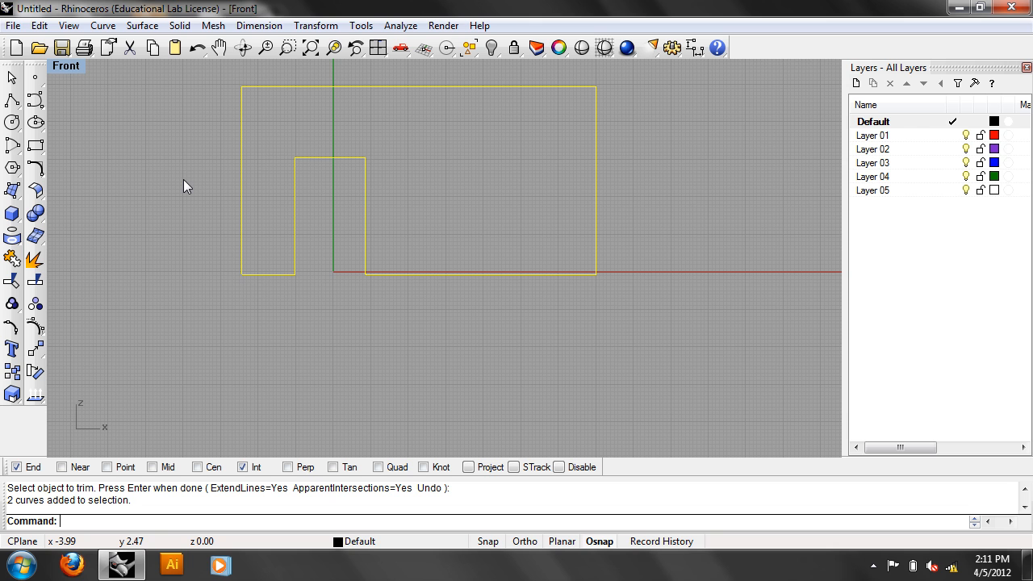
text(Join)
key(Return)
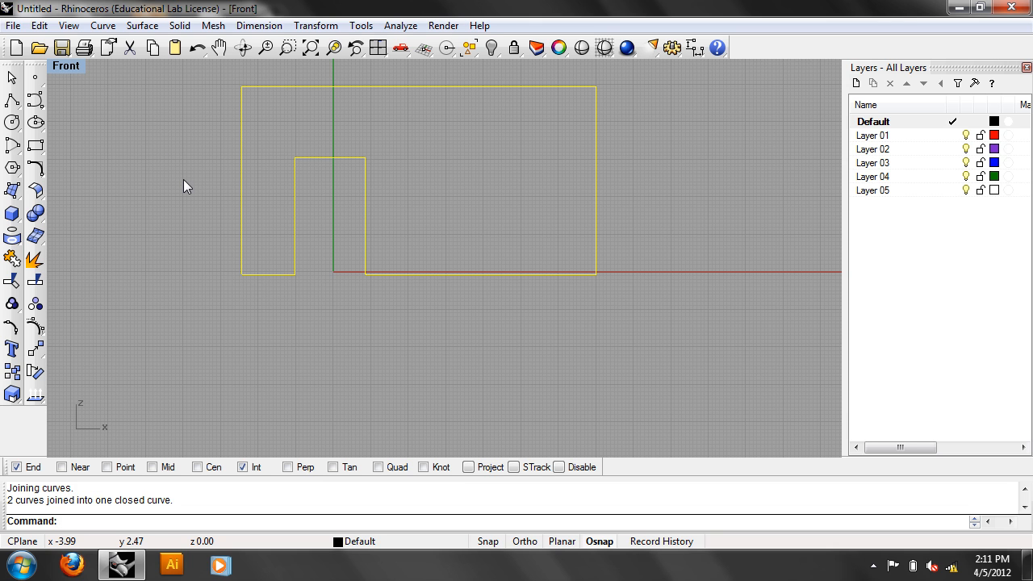
Step: Set the viewport to Perspective and extrude the joined outline into a thin capped solid wall
click(79, 67)
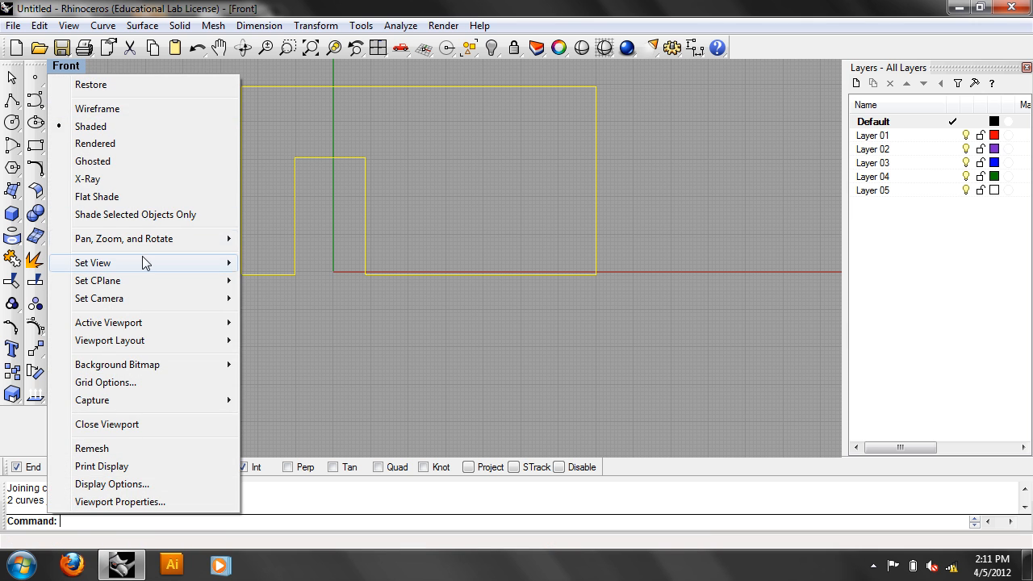
mouse_move(121, 263)
click(326, 392)
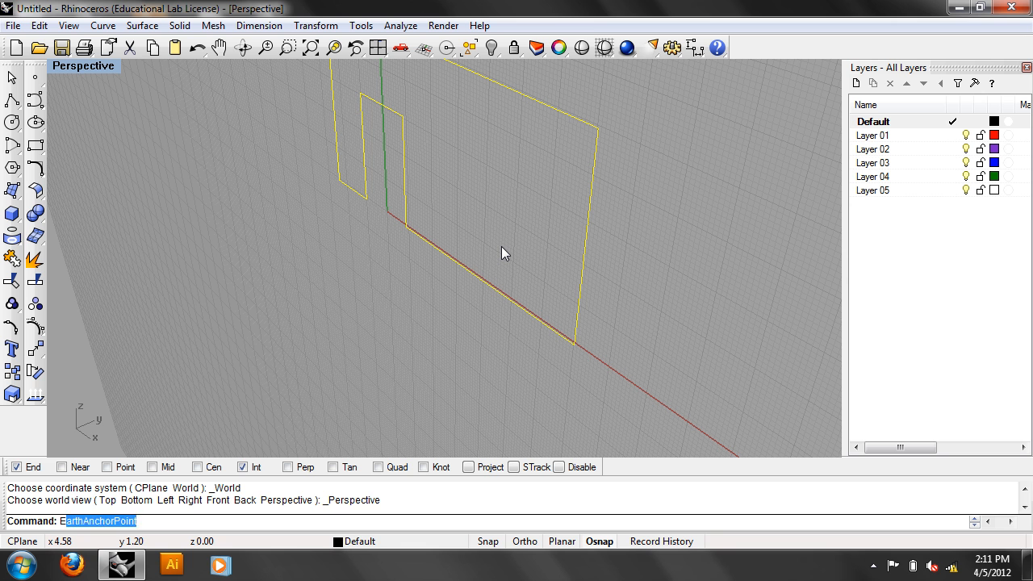
text(trudecrv)
key(Return)
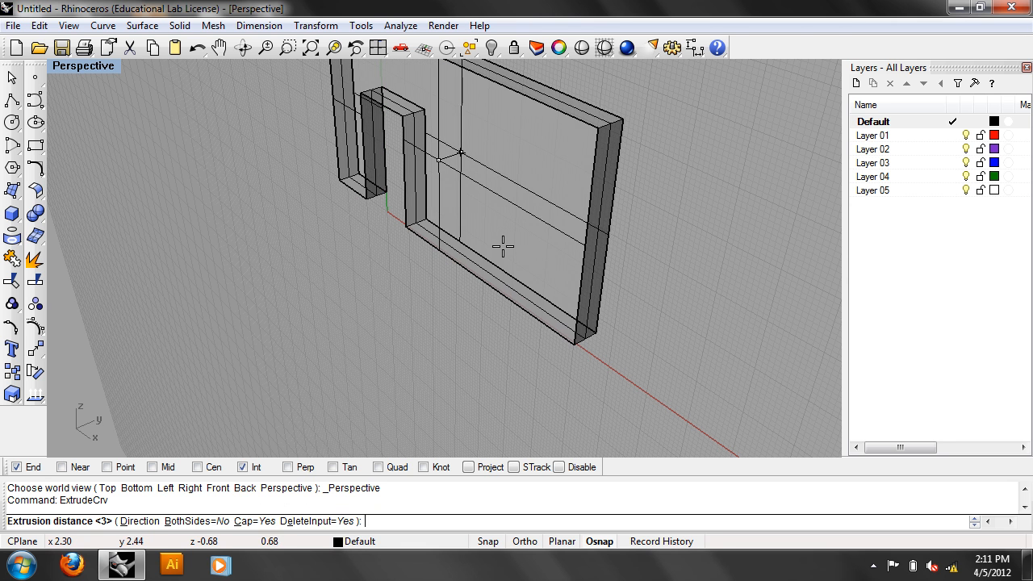
key(Return)
Step: Return to the Front view and move the wall slightly upward so its base sits above the red axis
right_drag(441, 319, 579, 246)
text(Front)
key(Return)
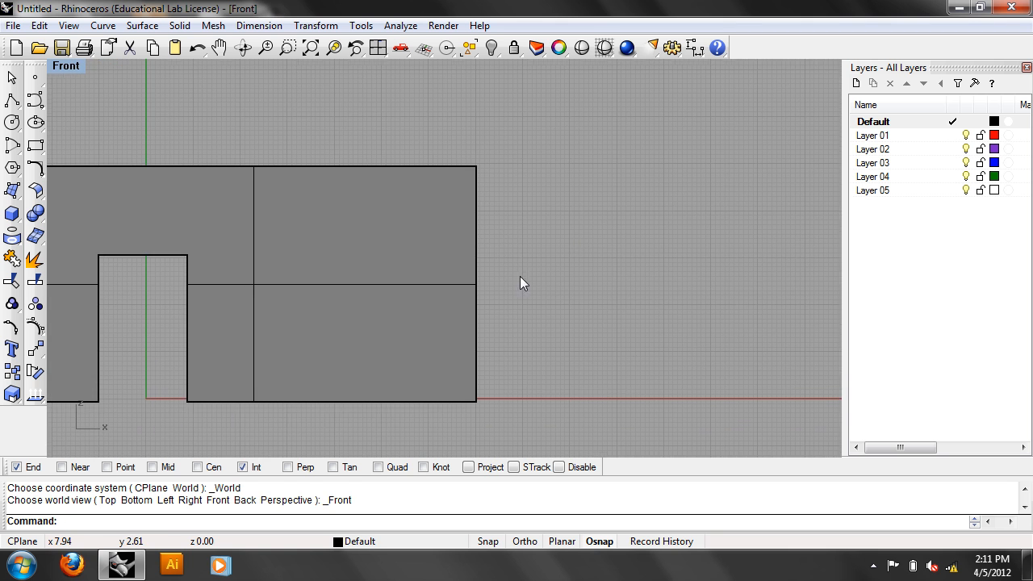
click(318, 183)
text(mo)
key(Return)
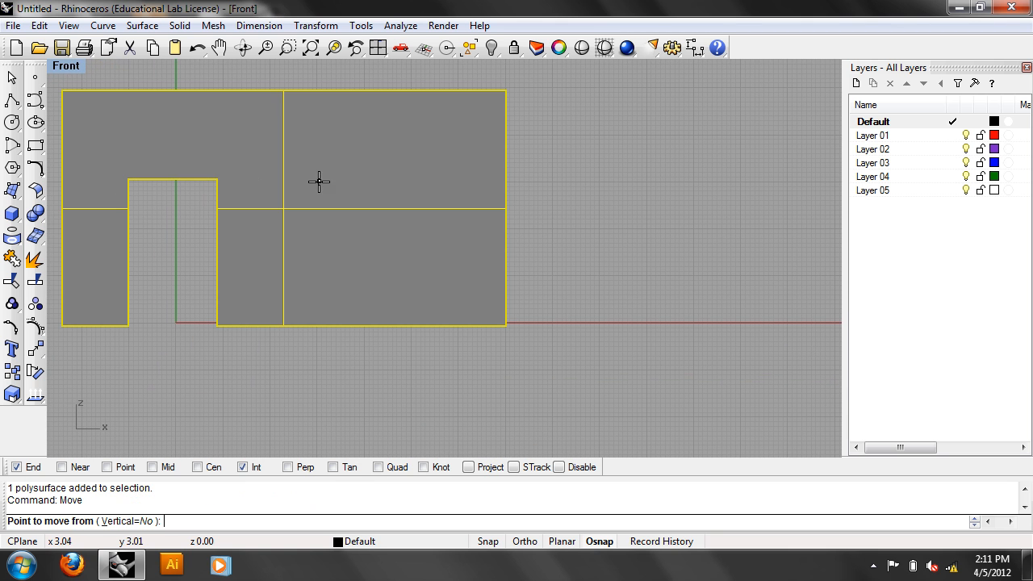
click(649, 261)
click(649, 243)
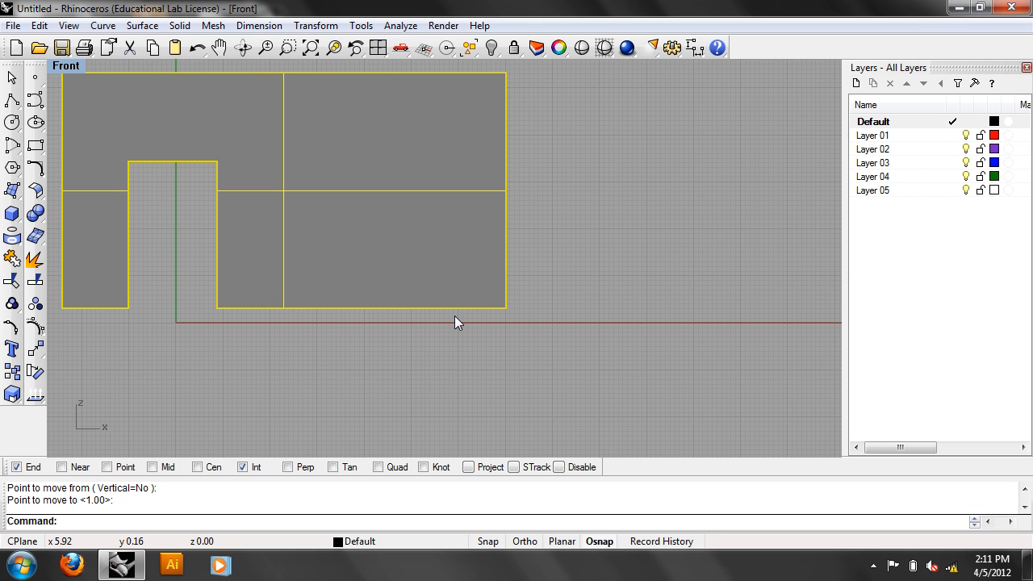
click(208, 308)
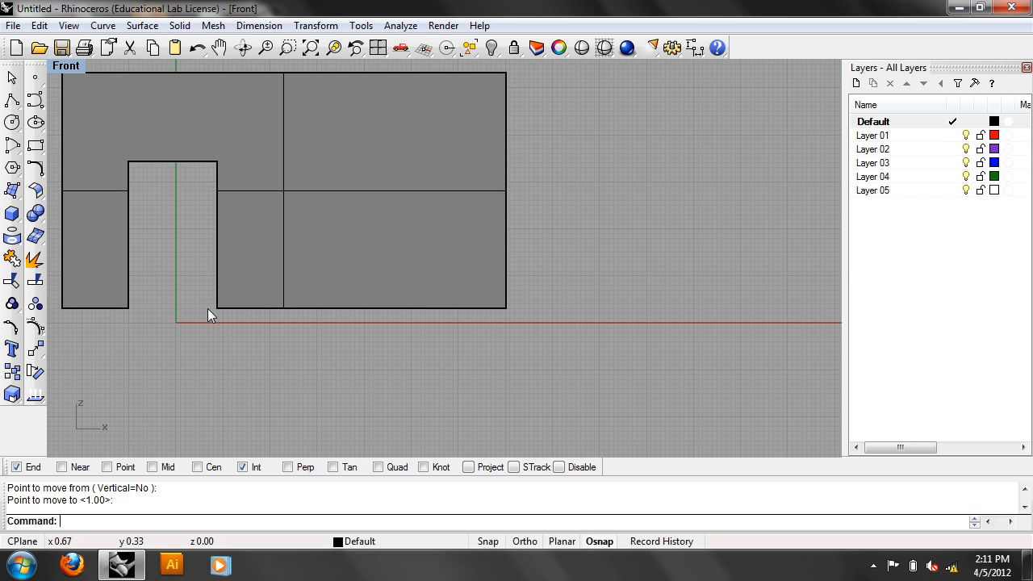
Step: Draw a straight horizontal polyline along the red axis beneath the wall, extending past both of its ends
right_drag(207, 308, 304, 325)
click(12, 100)
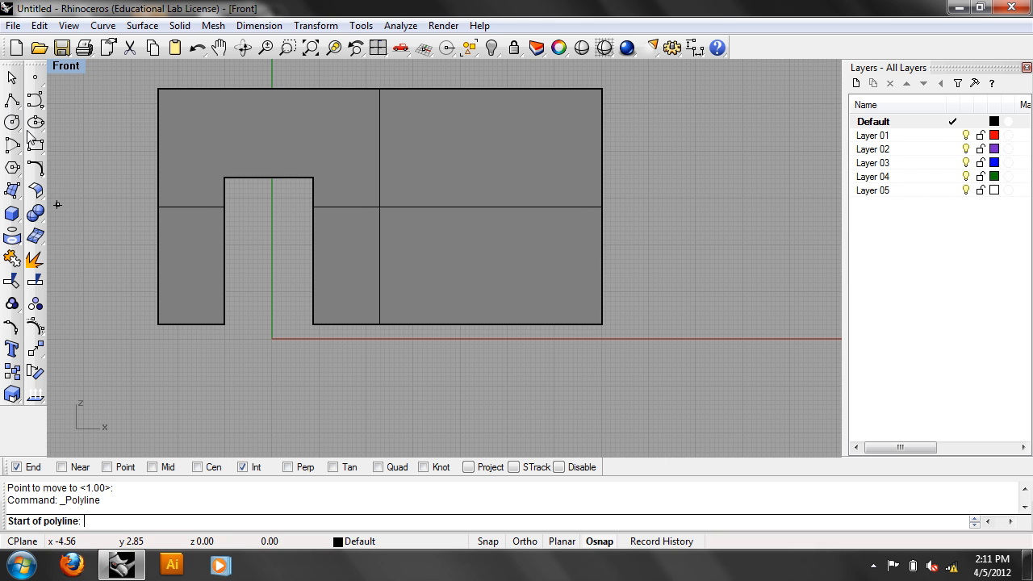
click(89, 339)
click(682, 338)
key(Return)
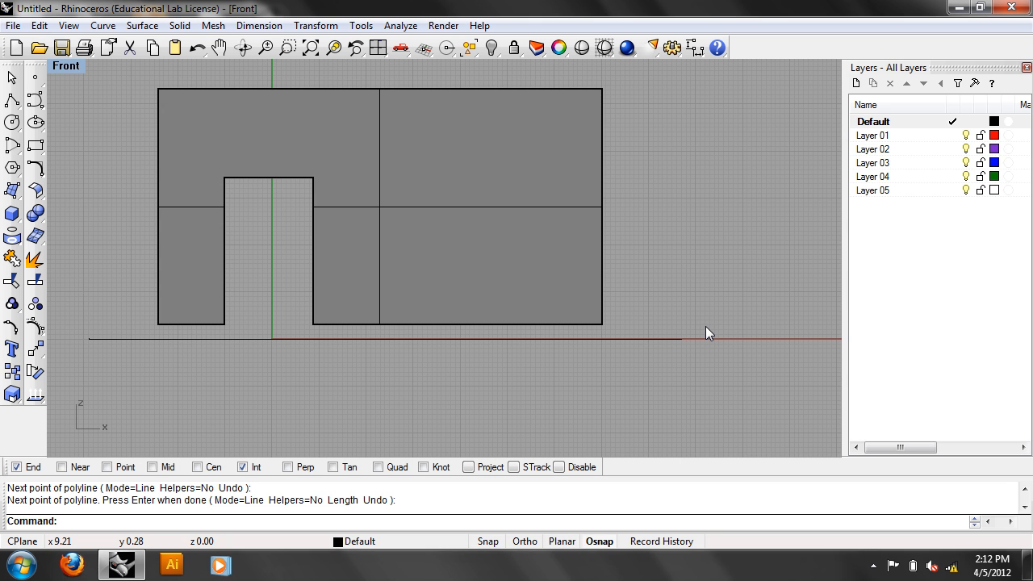
Step: Restore the four-viewport layout and change the Right viewport to a shaded Perspective view
click(556, 275)
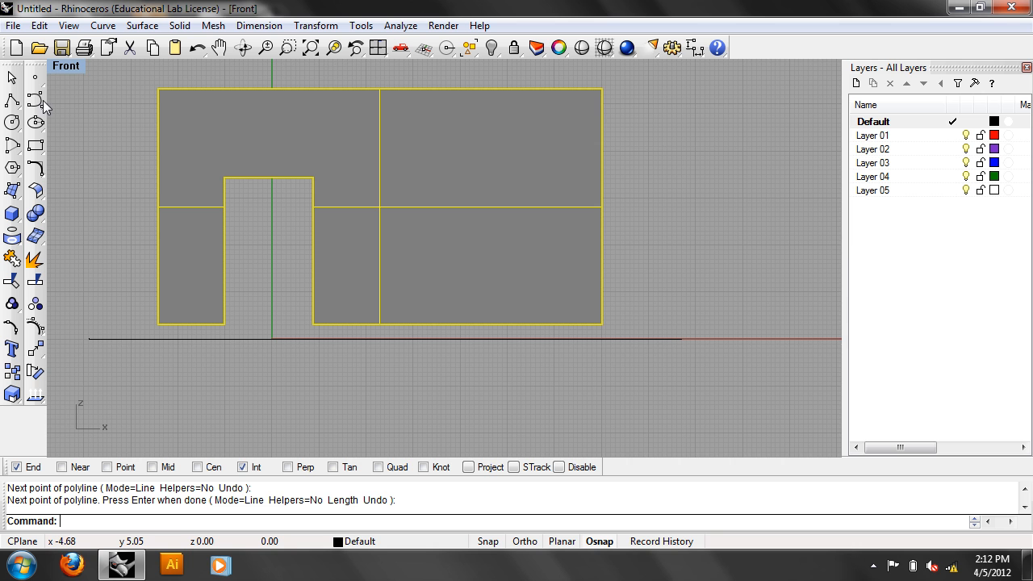
double_click(67, 68)
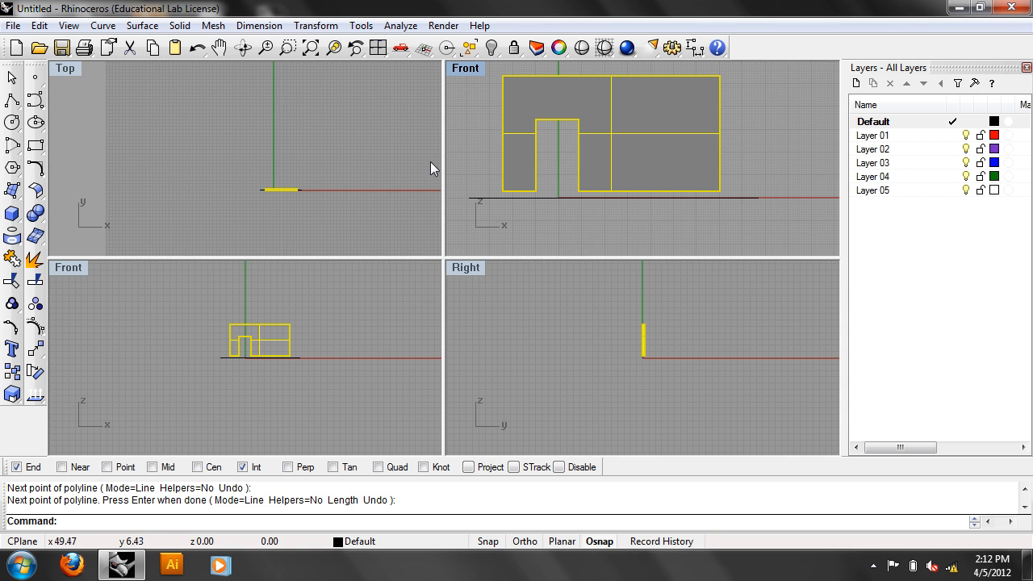
right_click(468, 271)
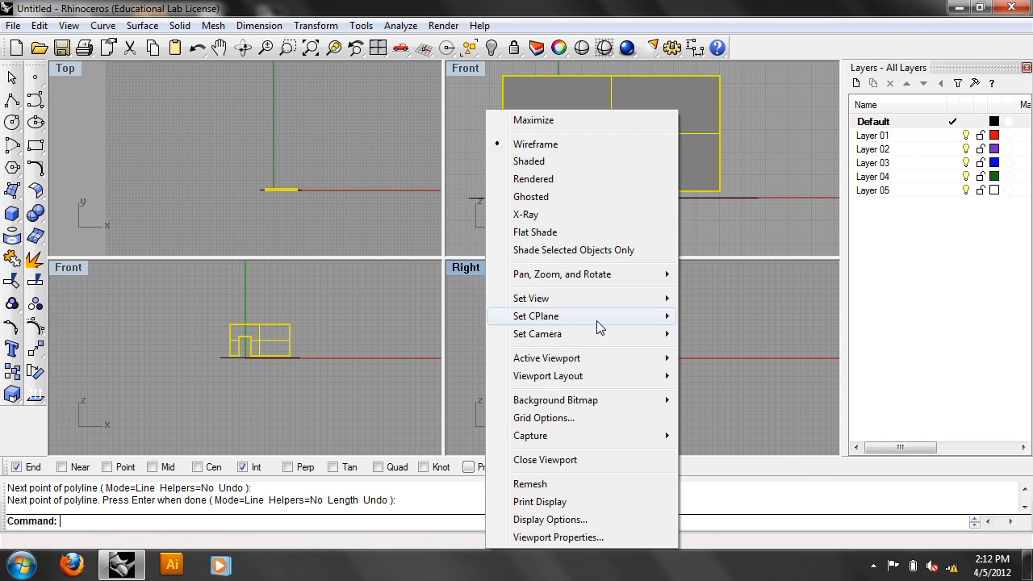
mouse_move(565, 297)
click(771, 426)
scroll(586, 338, up, 5)
right_click(498, 268)
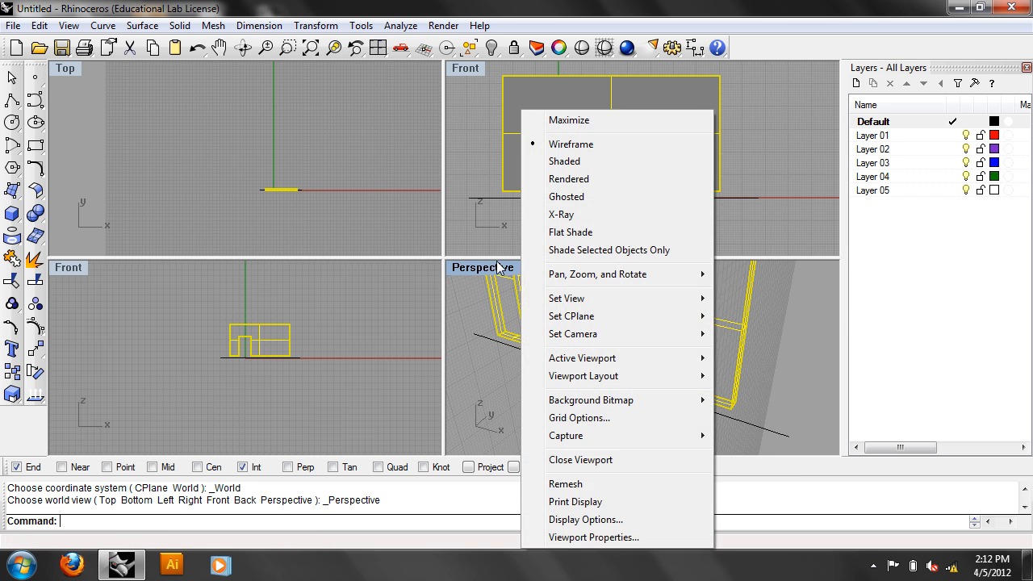
click(594, 161)
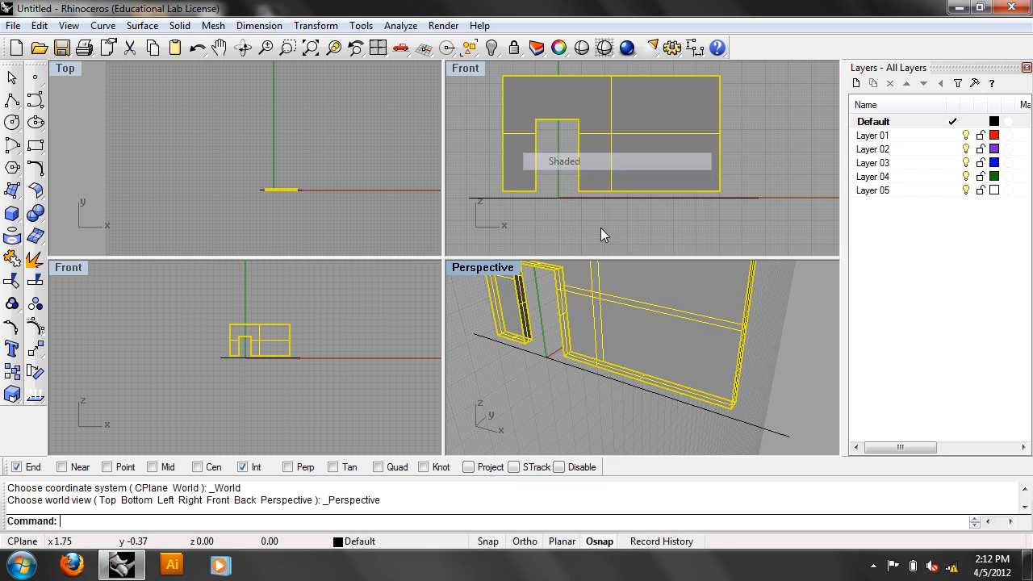
Step: Examine the wall, its doorway and the ground line from several angles in the Perspective viewport
click(514, 378)
scroll(617, 361, down, 5)
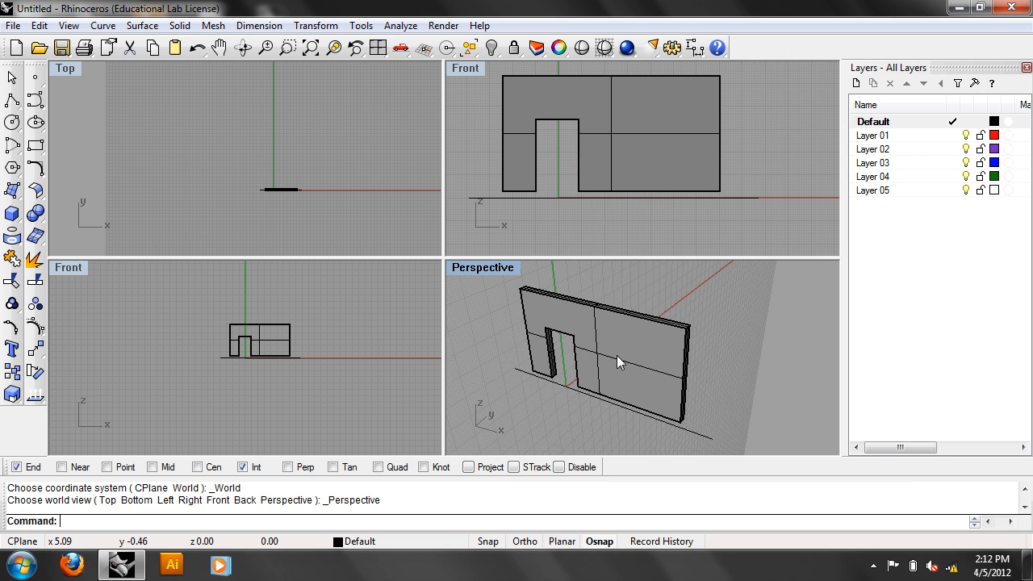
scroll(623, 359, up, 4)
shift+right_drag(632, 342, 656, 337)
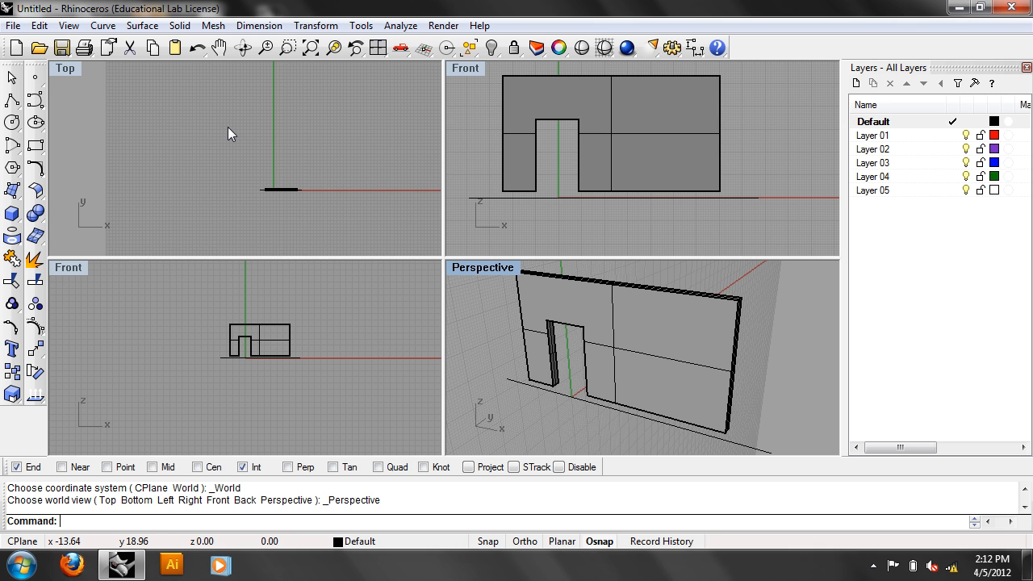
right_drag(630, 323, 700, 294)
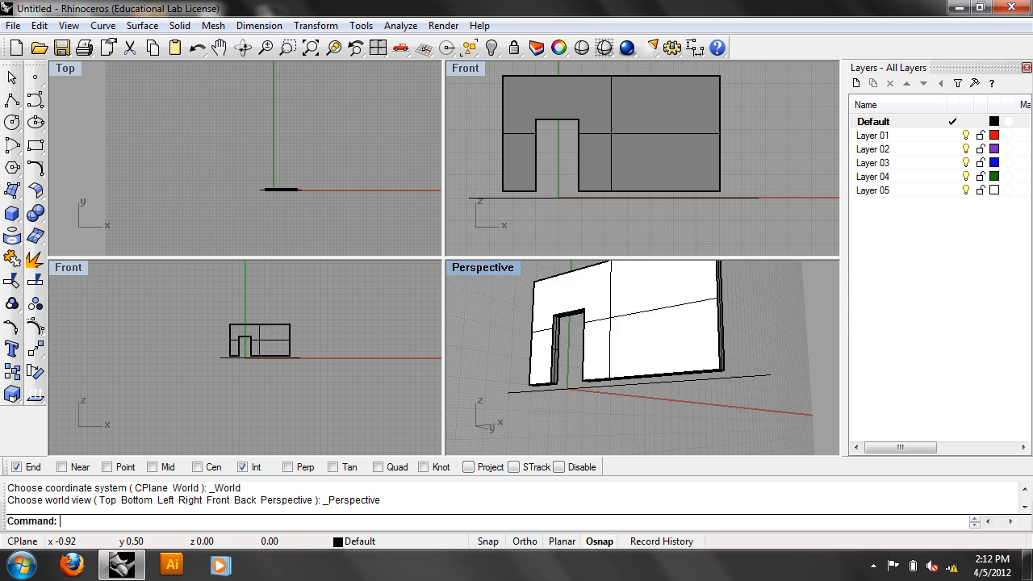
scroll(570, 311, up, 8)
scroll(613, 340, down, 8)
right_drag(646, 326, 667, 379)
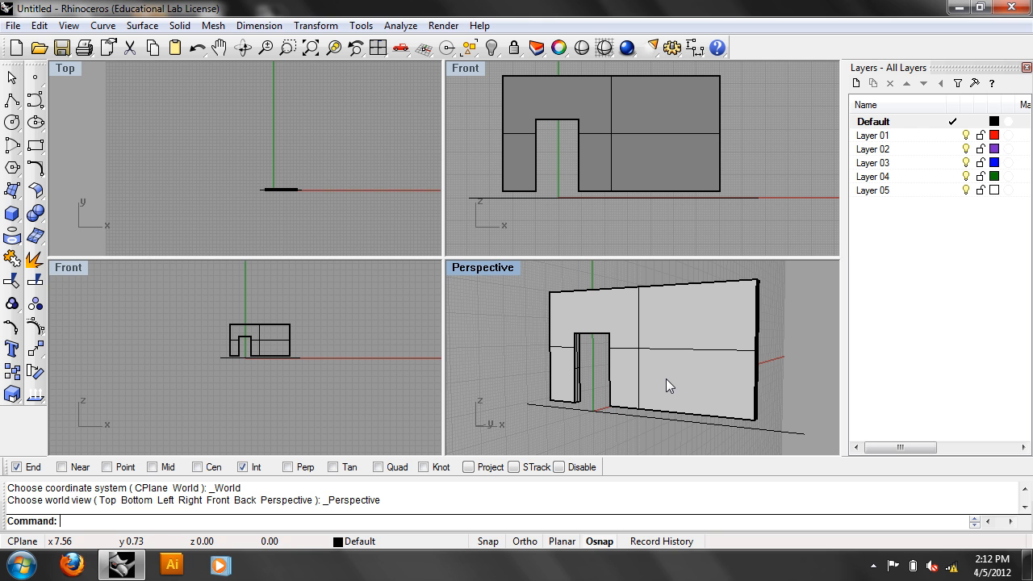
Step: Maximize the Front view and explode the solid wall into separate surfaces
click(674, 120)
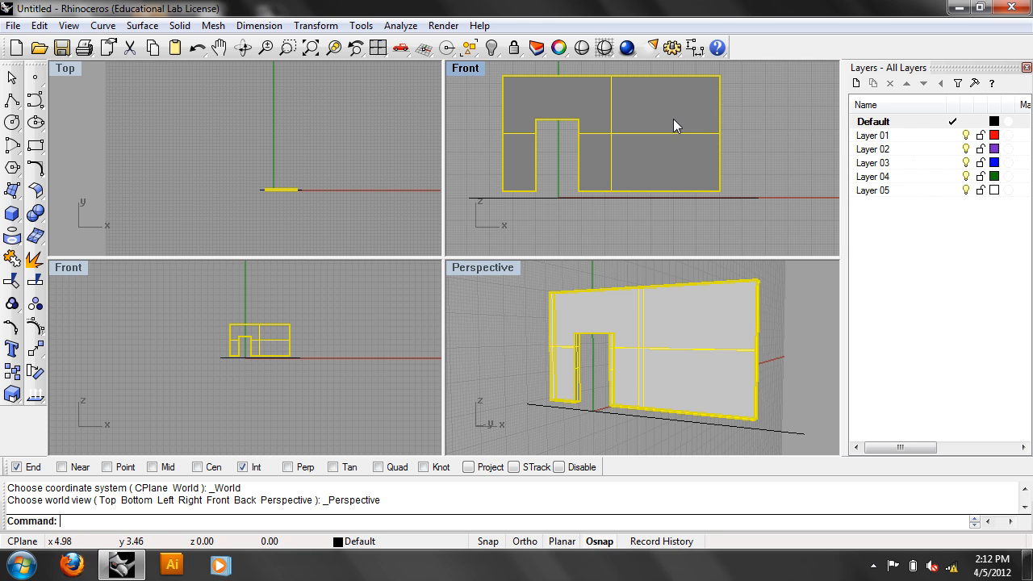
double_click(464, 68)
text(Explode)
key(Return)
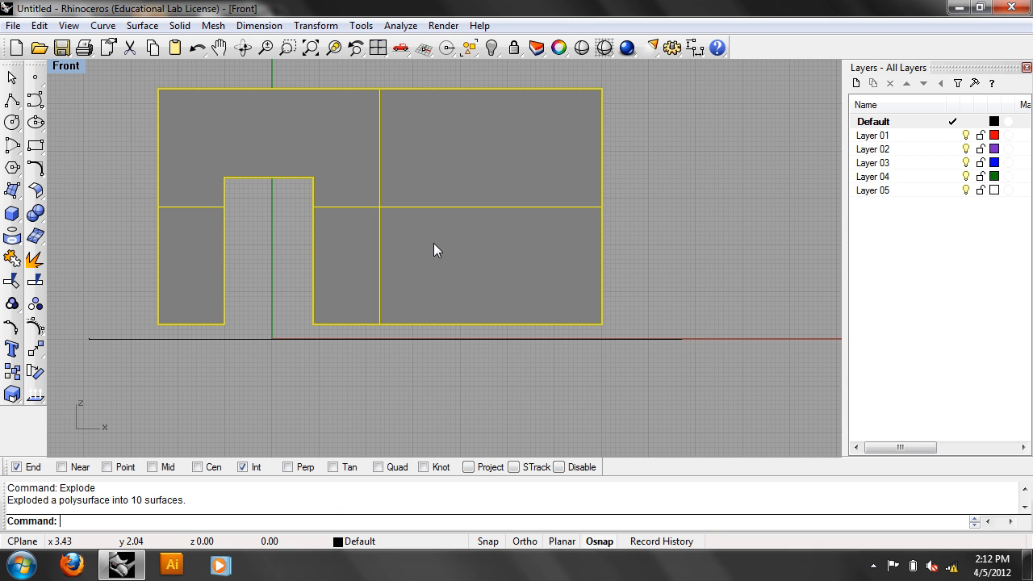
Step: Set the viewport to Perspective and select single faces of the exploded wall to inspect them as separate surfaces
click(62, 69)
mouse_move(89, 264)
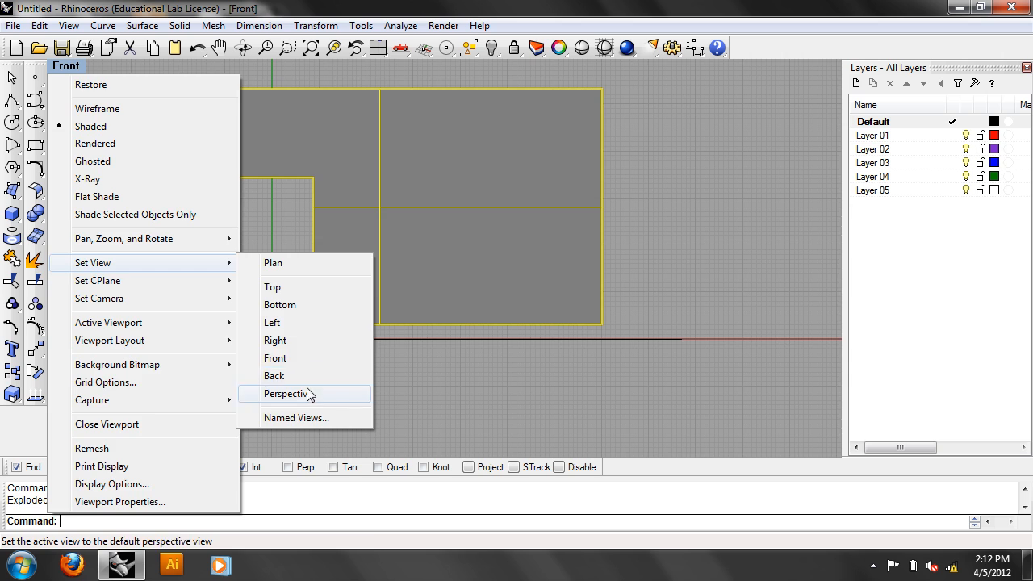
click(306, 393)
right_drag(459, 221, 475, 213)
right_drag(733, 156, 735, 272)
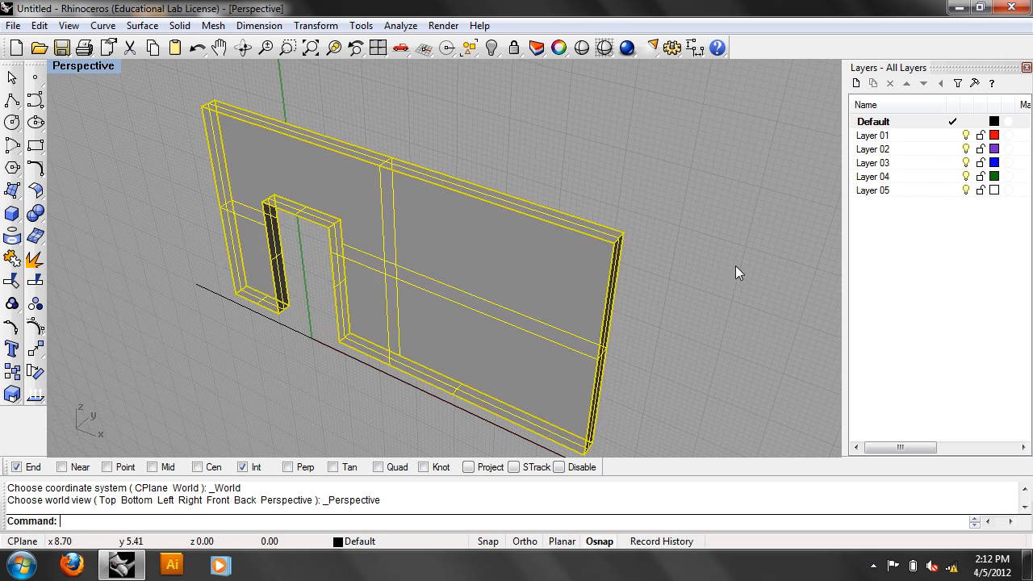
click(733, 271)
click(604, 238)
click(565, 261)
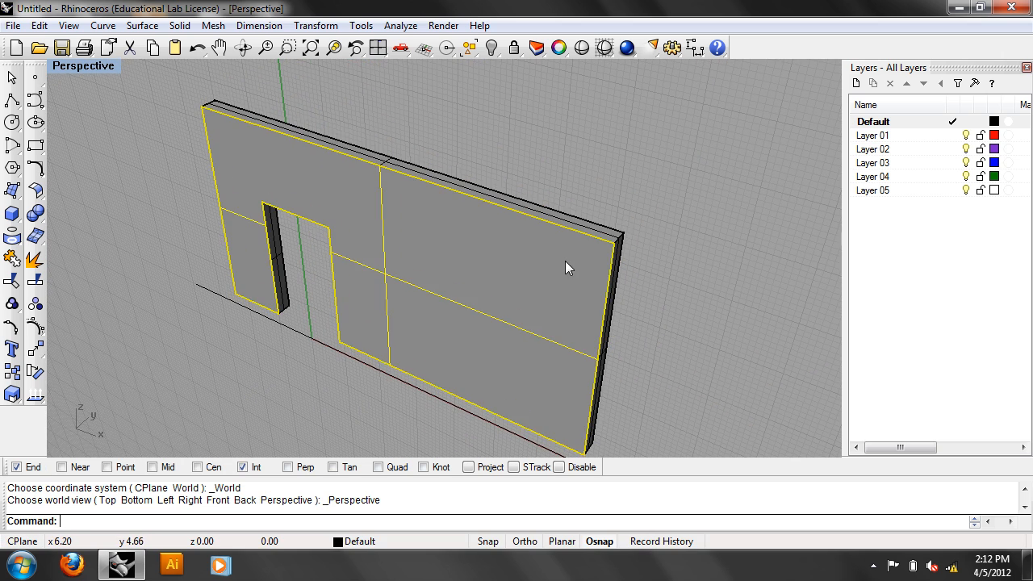
click(666, 278)
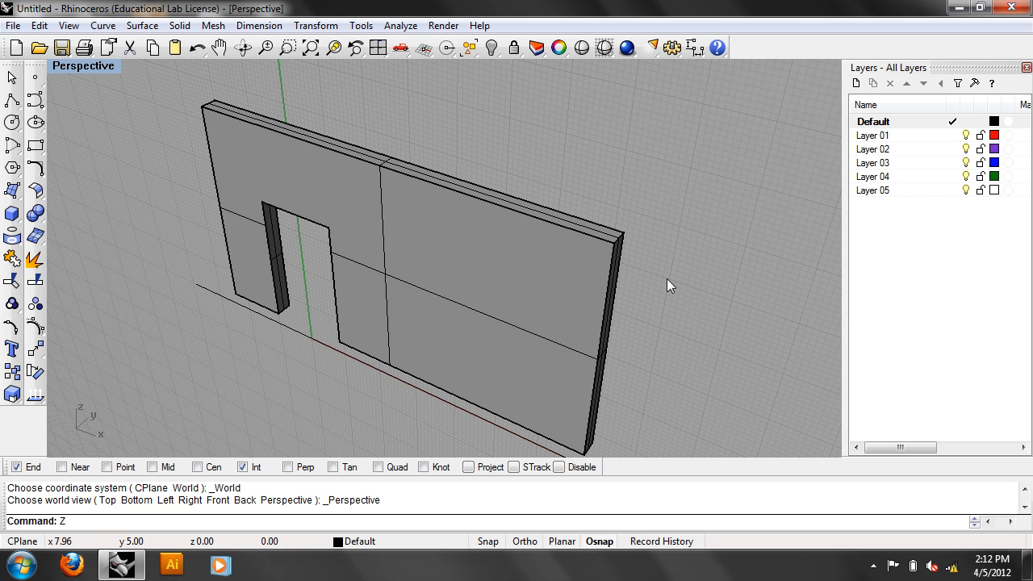
Step: Undo the explosion of the wall and return to the Front view
text(Z)
key(ctrl+z)
text(Front)
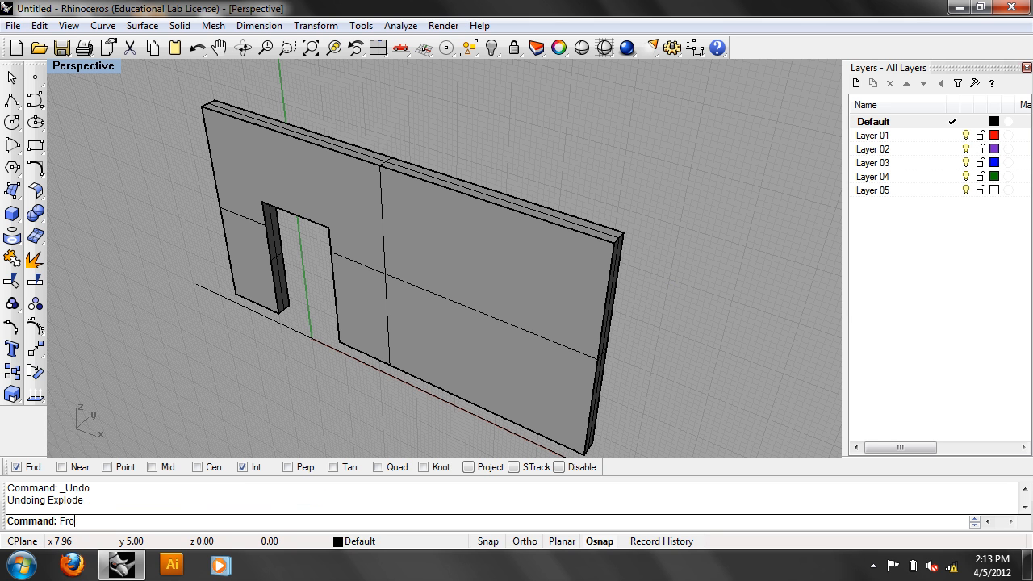
key(Return)
Step: Draw an open two-segment polyline with a sharp bend in the empty area beside the wall's doorway end
click(557, 291)
right_drag(549, 292, 643, 171)
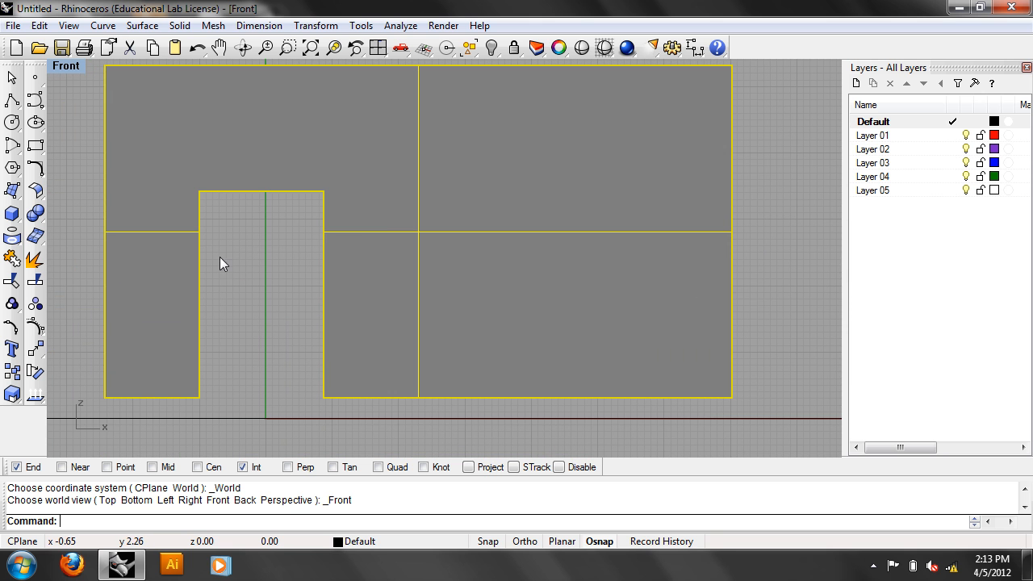
click(12, 101)
right_drag(137, 199, 373, 232)
click(274, 215)
click(83, 246)
click(129, 334)
key(Return)
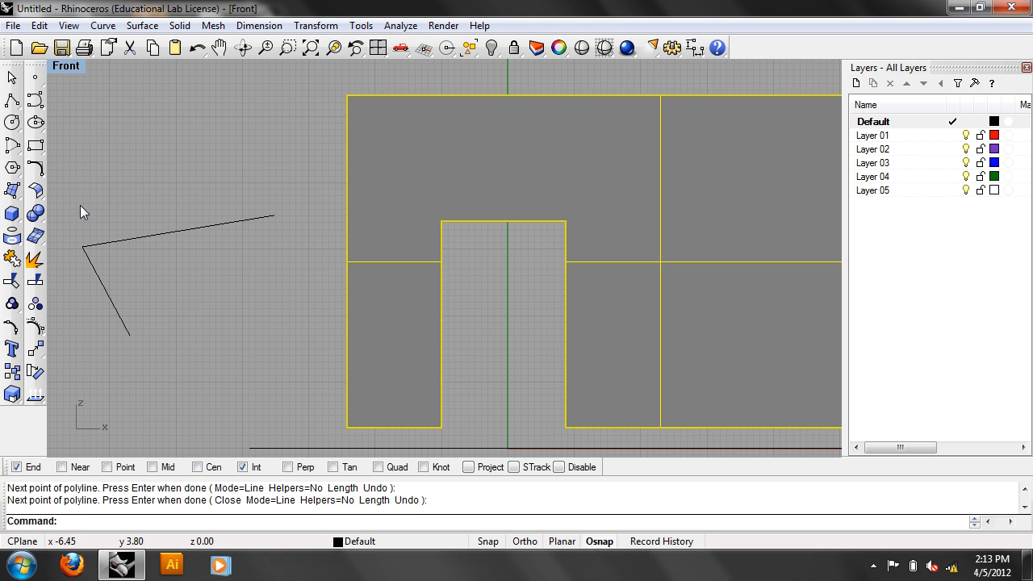
Step: Show the bent polyline's control points, move its middle vertex nearly in line with the endpoints, and hide the points again
click(93, 259)
click(41, 331)
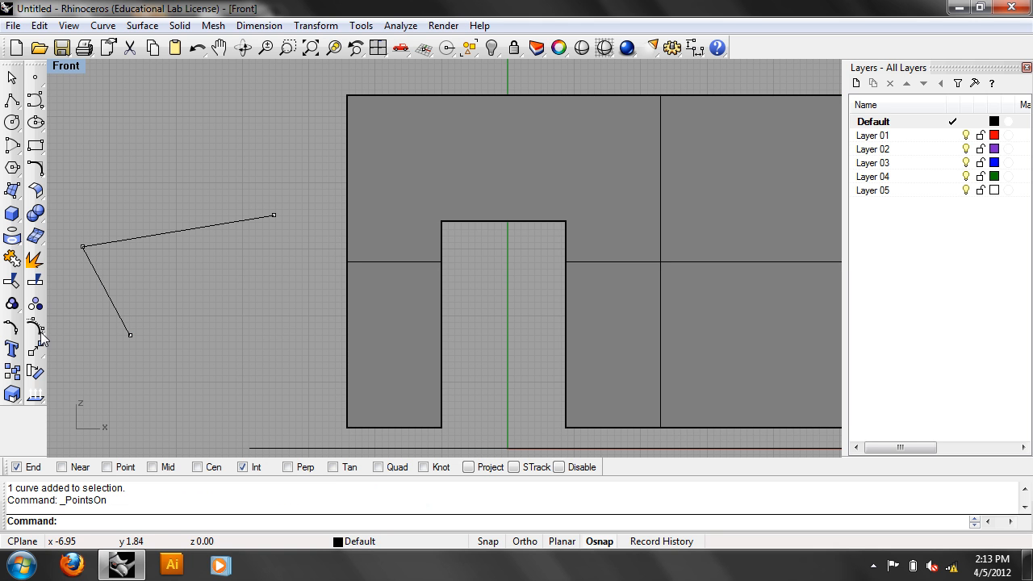
drag(83, 247, 196, 278)
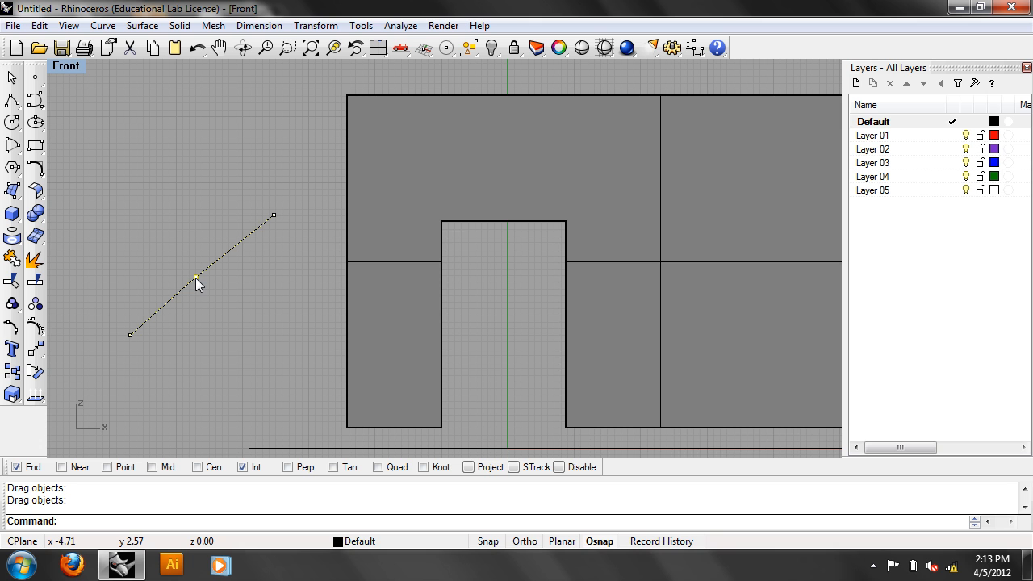
key(F11)
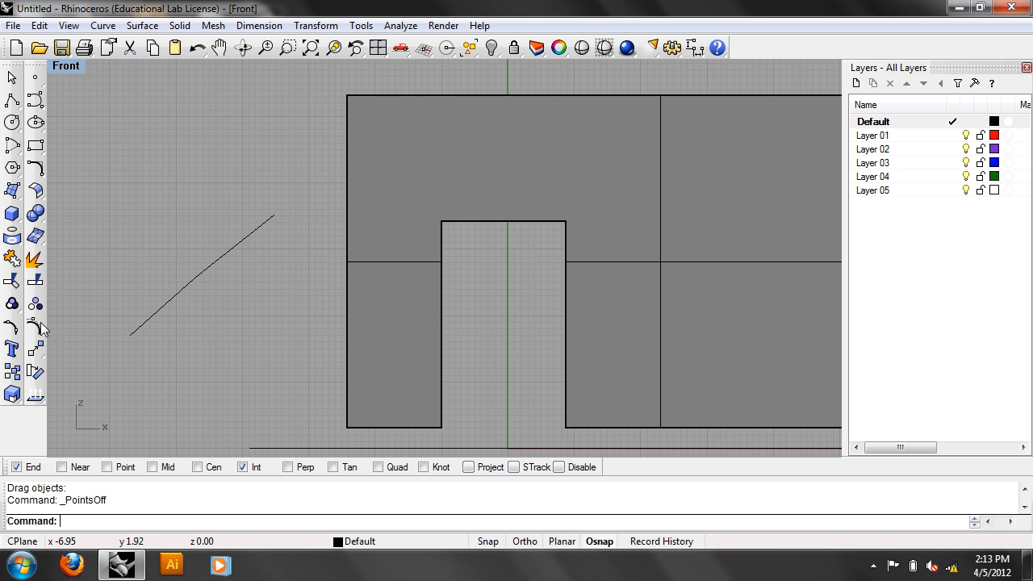
Step: Delete the polyline in the empty area beside the wall
click(208, 269)
click(39, 25)
click(84, 176)
Step: Set the viewport to Perspective and draw a solid box in the empty area beside the wall's doorway end
click(12, 213)
click(79, 67)
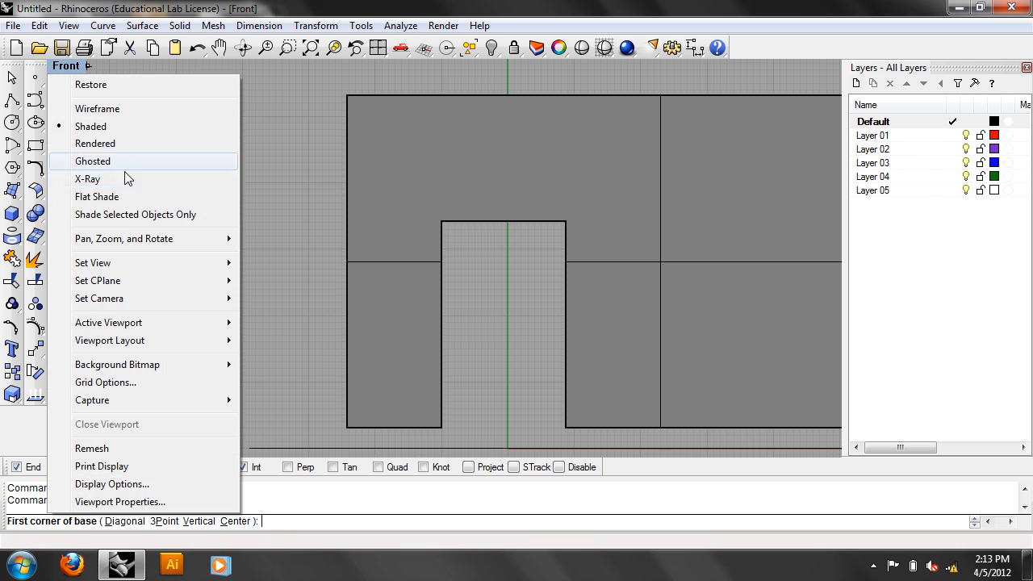
mouse_move(201, 263)
click(288, 394)
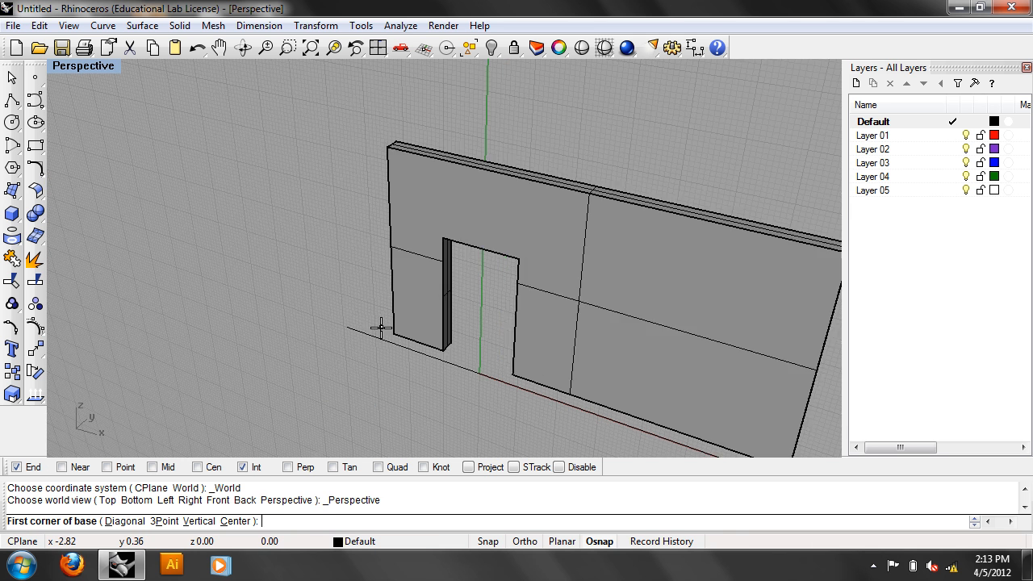
click(117, 291)
click(211, 353)
click(217, 317)
click(217, 317)
Step: Try to show the box's control points, and clear the selection
click(40, 329)
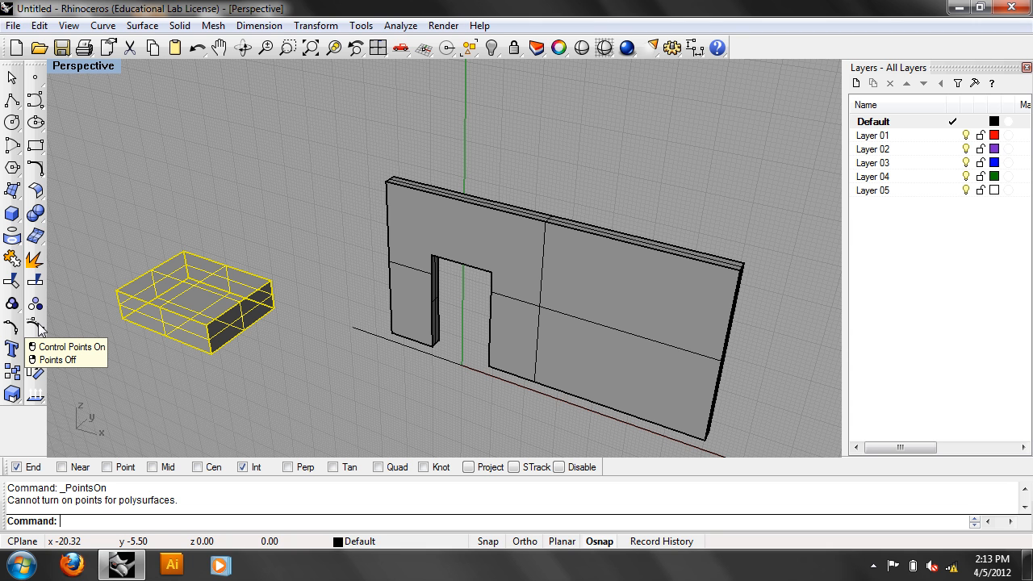
click(271, 223)
click(215, 280)
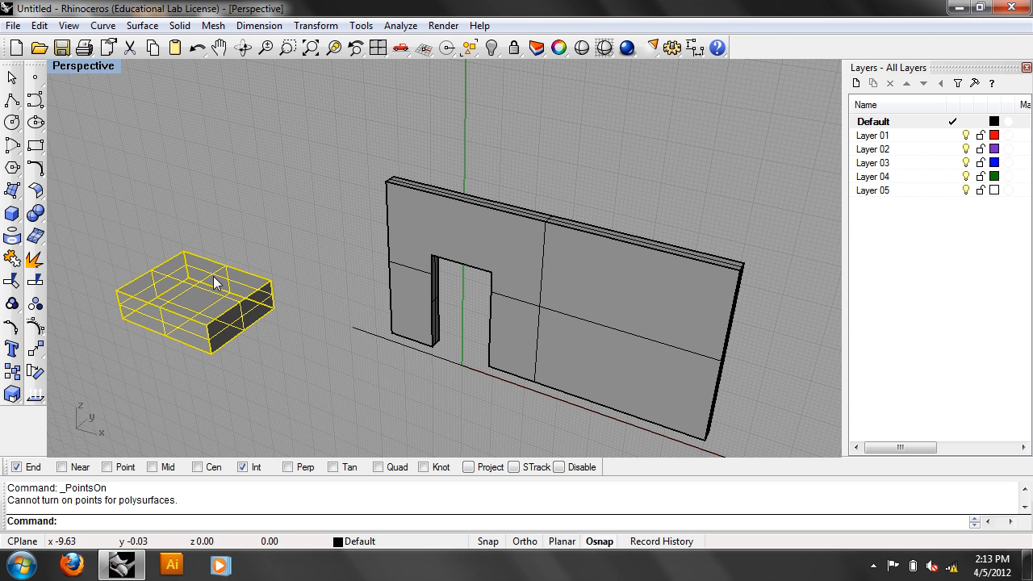
click(111, 155)
Step: Draw a narrow rectangular plane surface from two corners in the empty area between the box and the wall
click(16, 197)
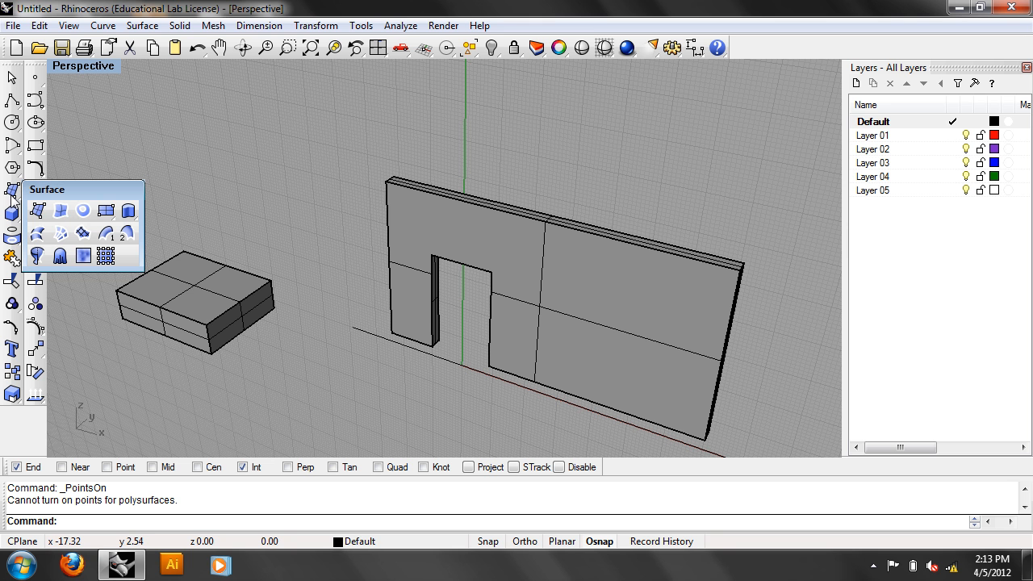
click(60, 212)
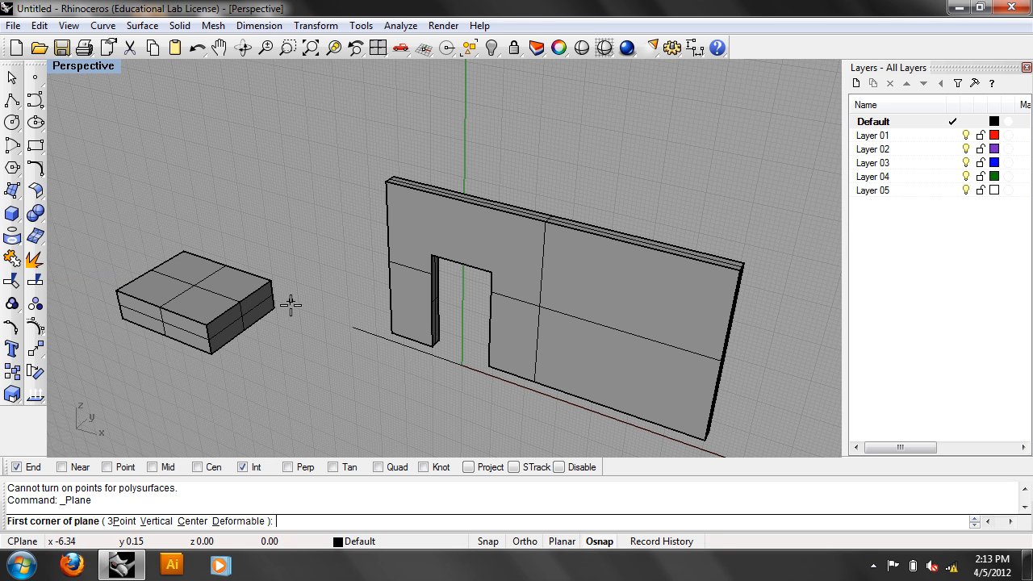
scroll(288, 299, down, 3)
click(280, 368)
click(364, 418)
scroll(365, 418, up, 2)
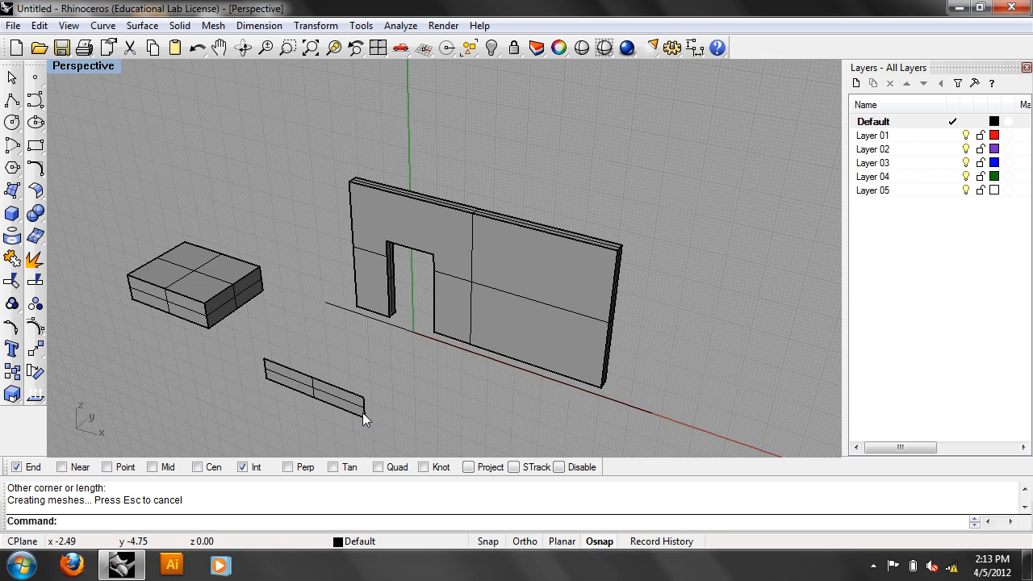
Step: Show the plane's control points and move its two upper corners outward to make an irregular four-sided surface
shift+right_drag(362, 412, 370, 328)
click(347, 306)
scroll(161, 319, up, 1)
click(37, 325)
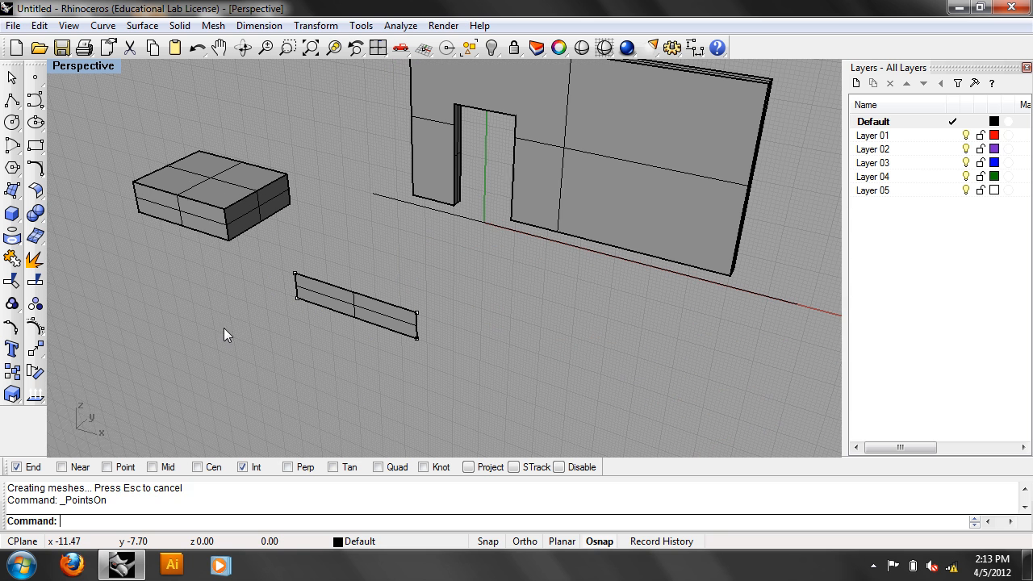
click(293, 275)
drag(295, 274, 279, 237)
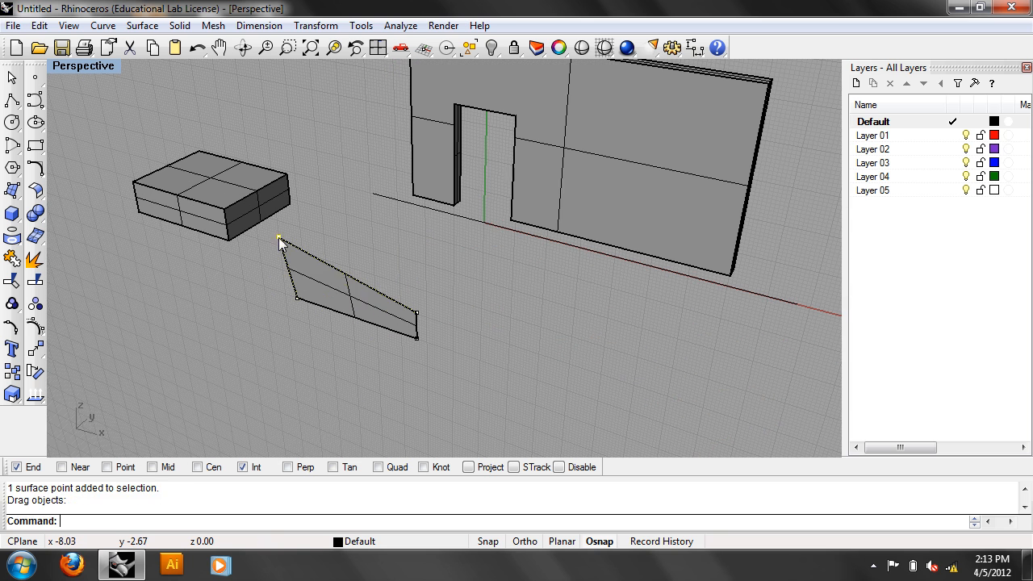
drag(418, 314, 557, 294)
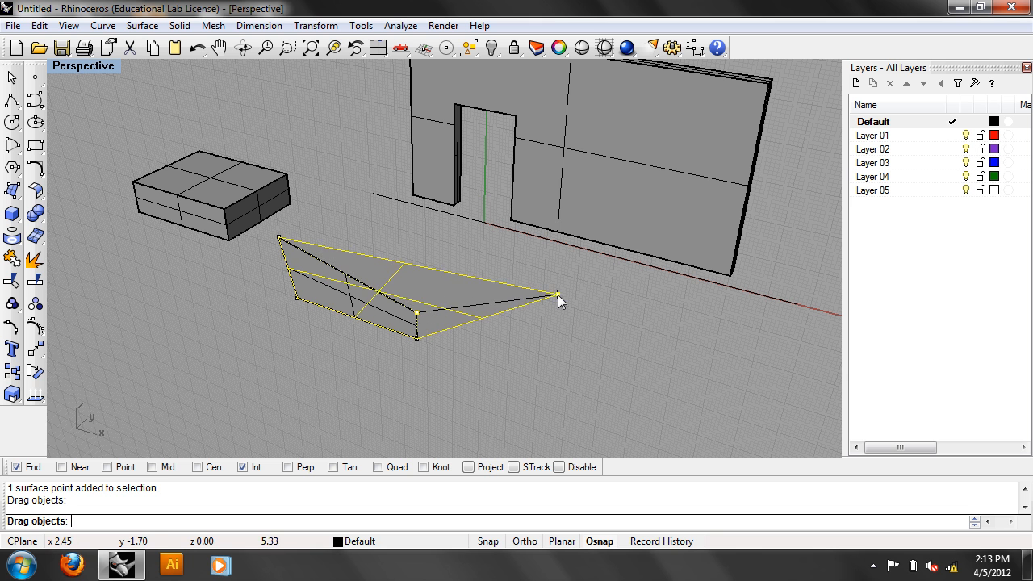
shift+right_drag(571, 333, 456, 368)
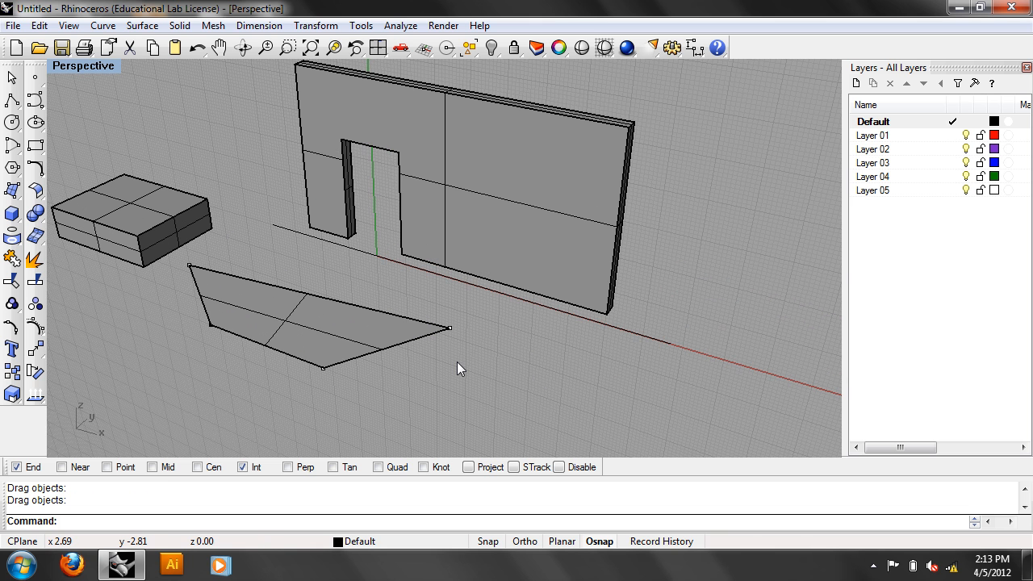
Step: Delete the reshaped plane and the box, keeping only the wall and the ground line
click(480, 188)
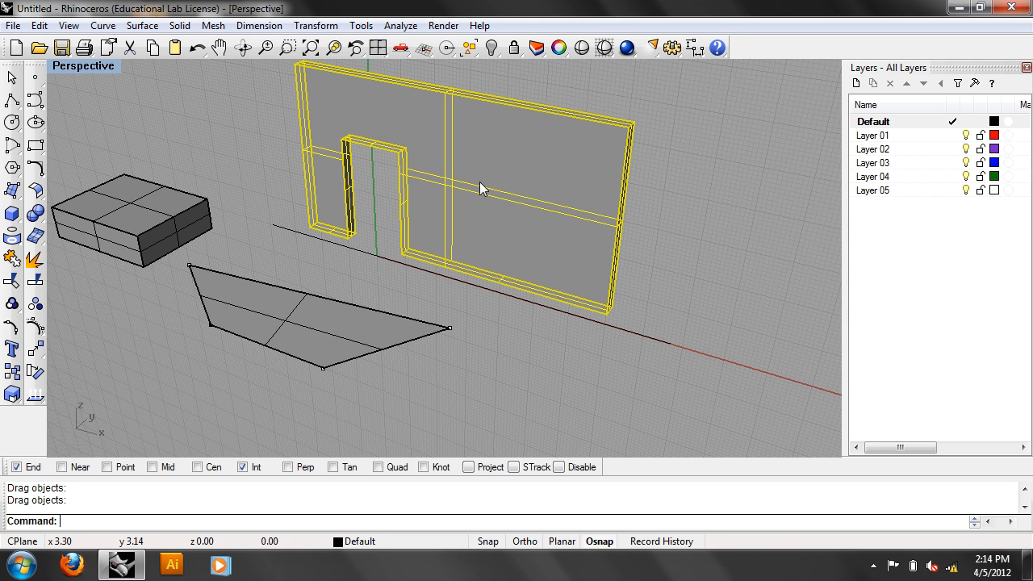
click(384, 330)
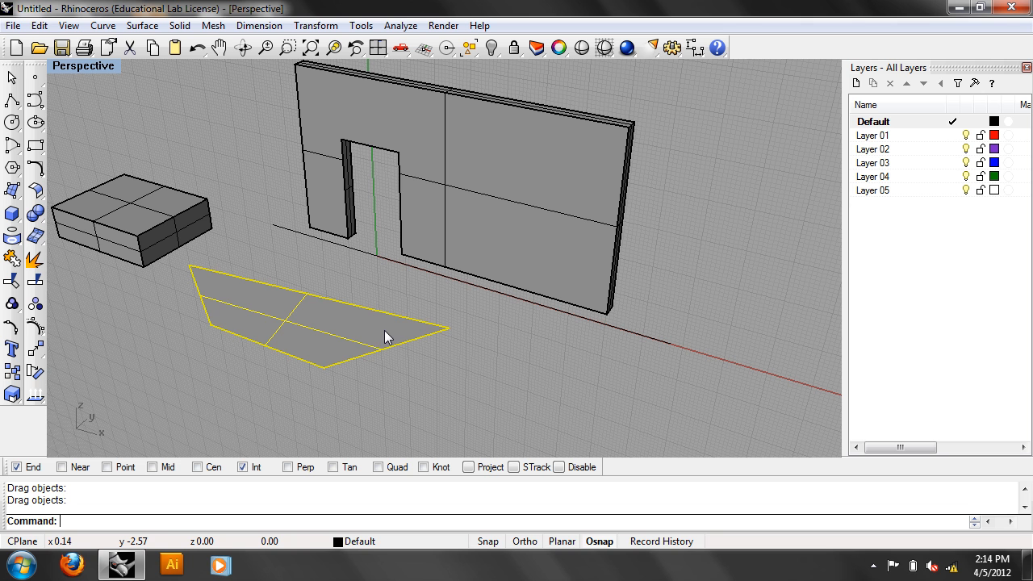
click(39, 25)
click(79, 175)
click(81, 198)
click(38, 25)
click(76, 176)
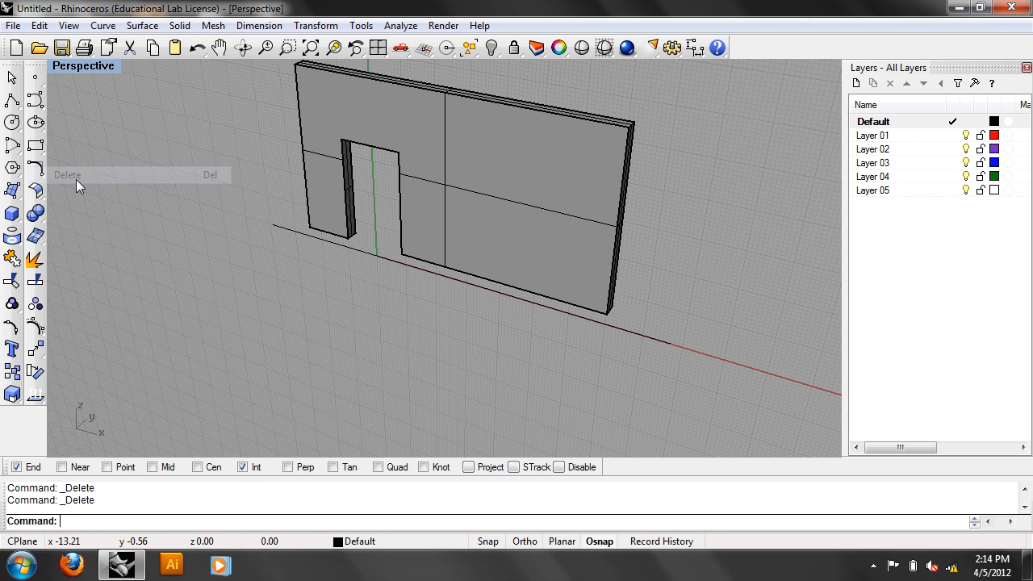
Step: Set the viewport to Front and explode the wall into separate surfaces
text(Front)
key(Return)
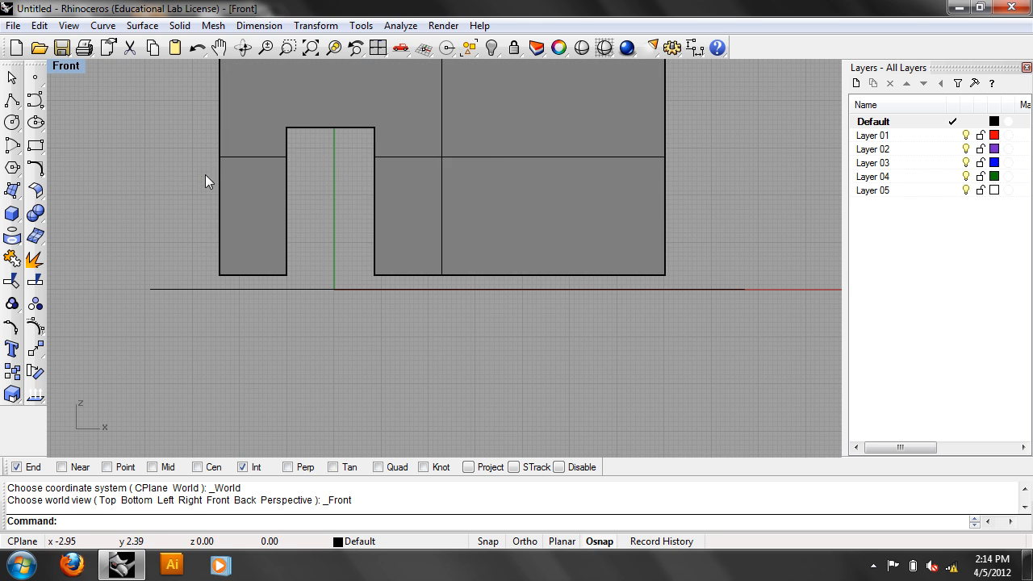
click(488, 162)
text(explode)
key(Return)
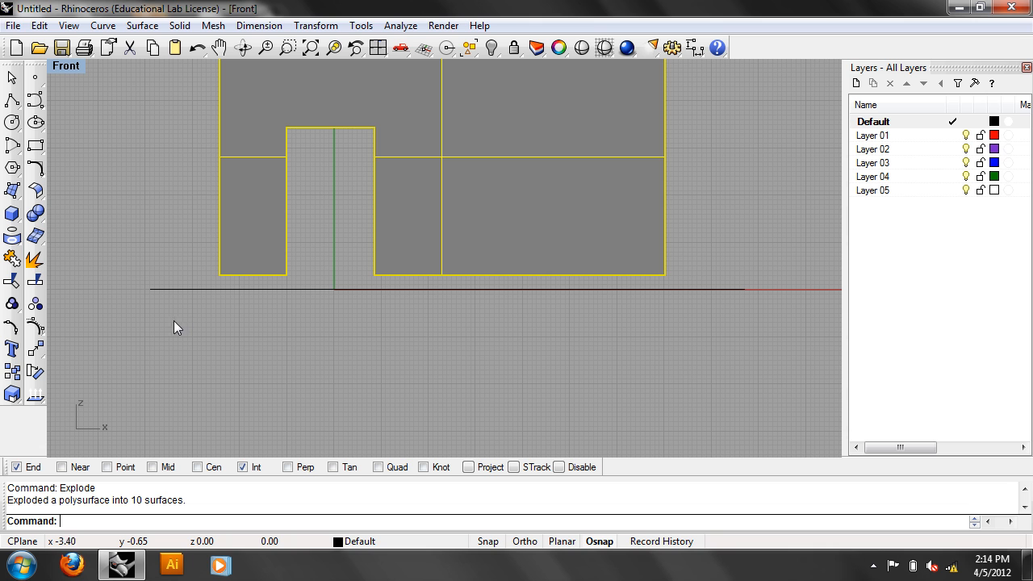
Step: Show the wall surfaces' control points and move the bottom row down onto the ground line
click(34, 327)
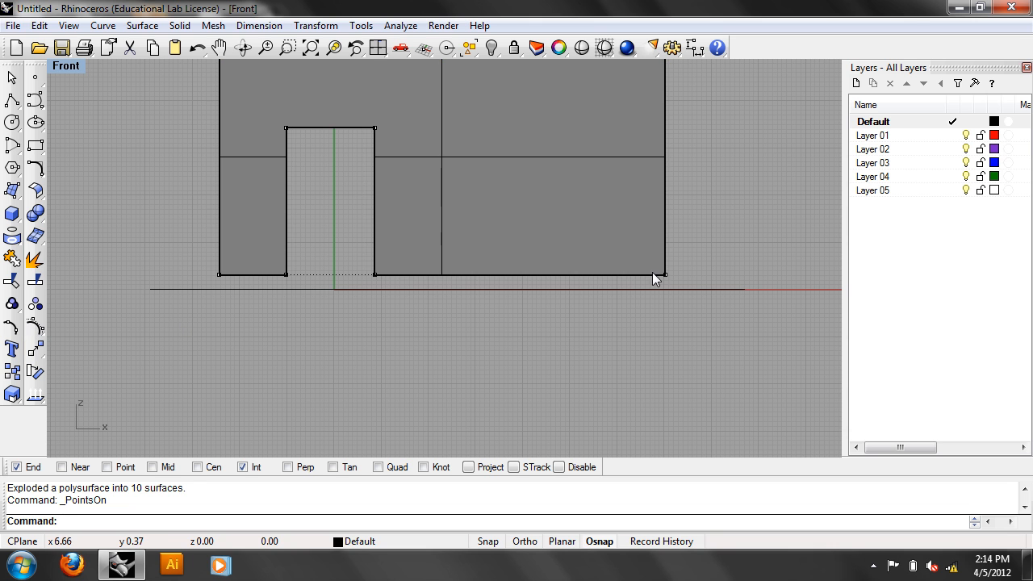
drag(178, 271, 178, 271)
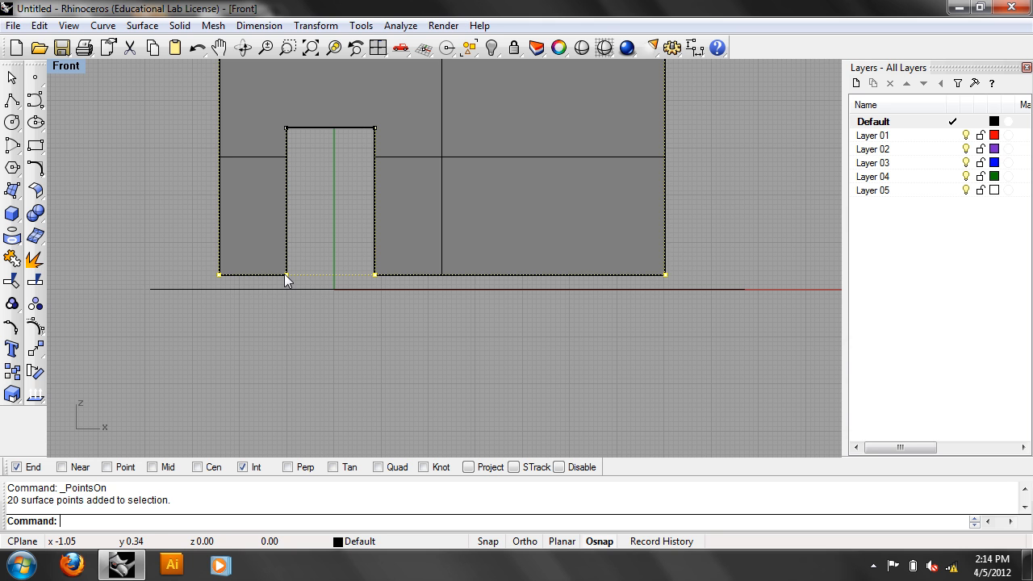
drag(284, 273, 288, 292)
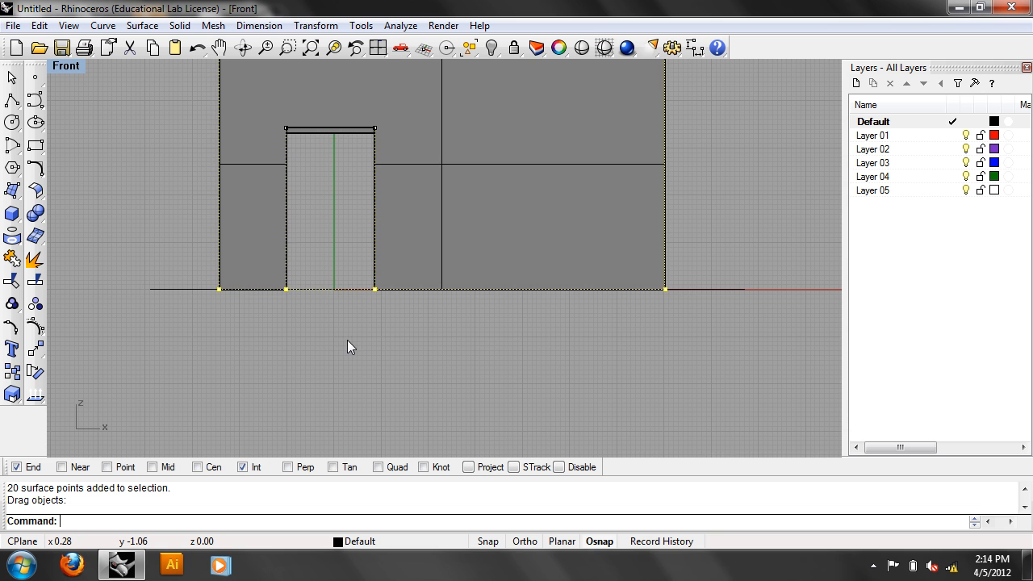
right_drag(347, 340, 327, 390)
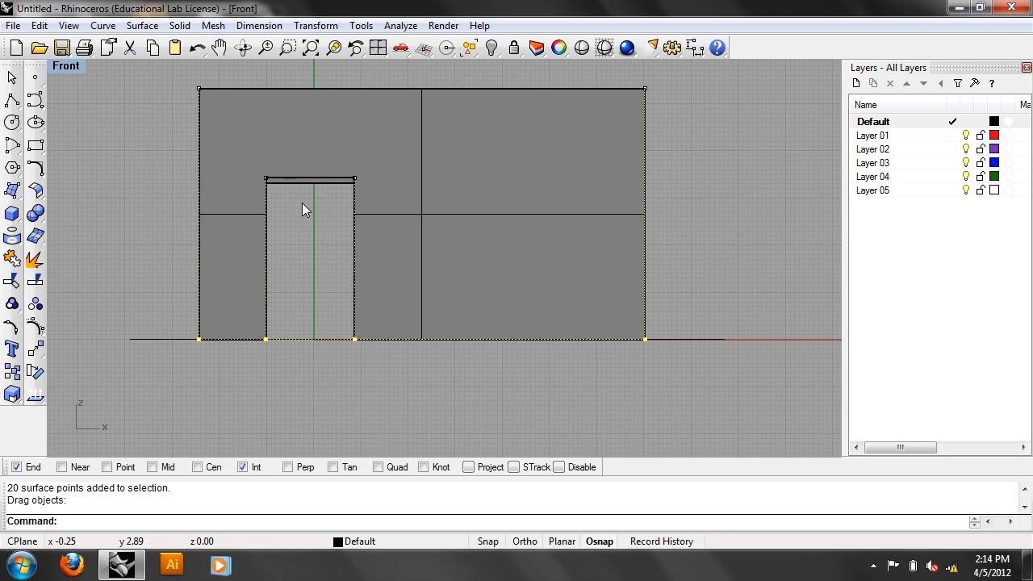
Step: Display the viewport as Wireframe and move the doorway's top control points down to the lower header edge
scroll(290, 193, up, 3)
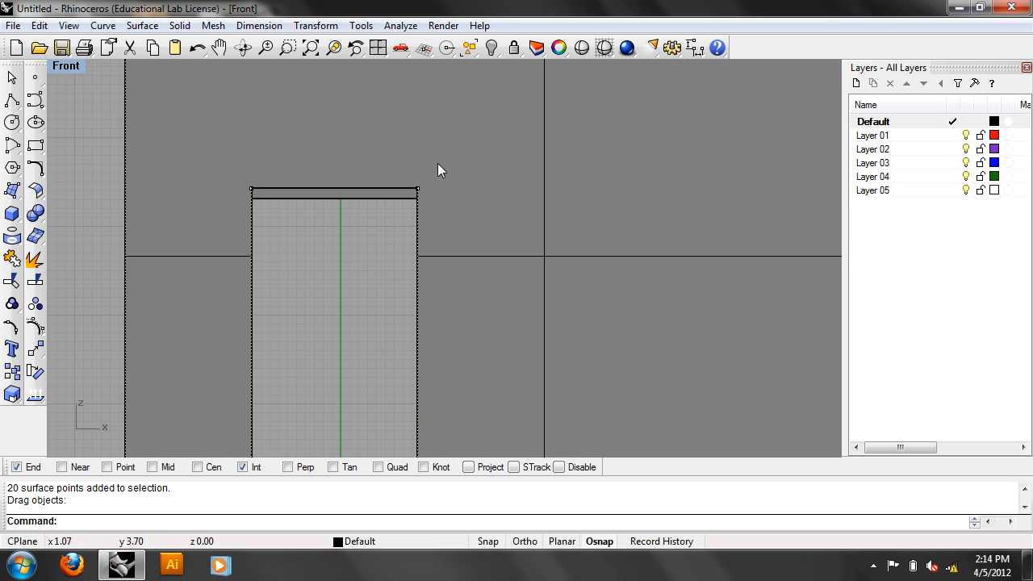
click(61, 67)
click(72, 107)
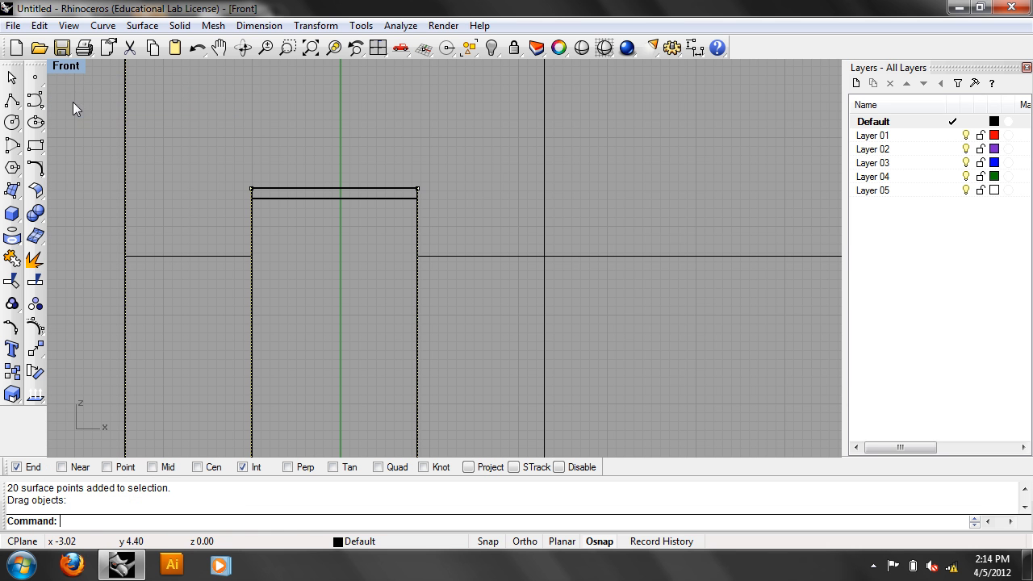
scroll(433, 145, down, 2)
scroll(438, 148, up, 1)
drag(438, 152, 246, 186)
scroll(440, 179, up, 2)
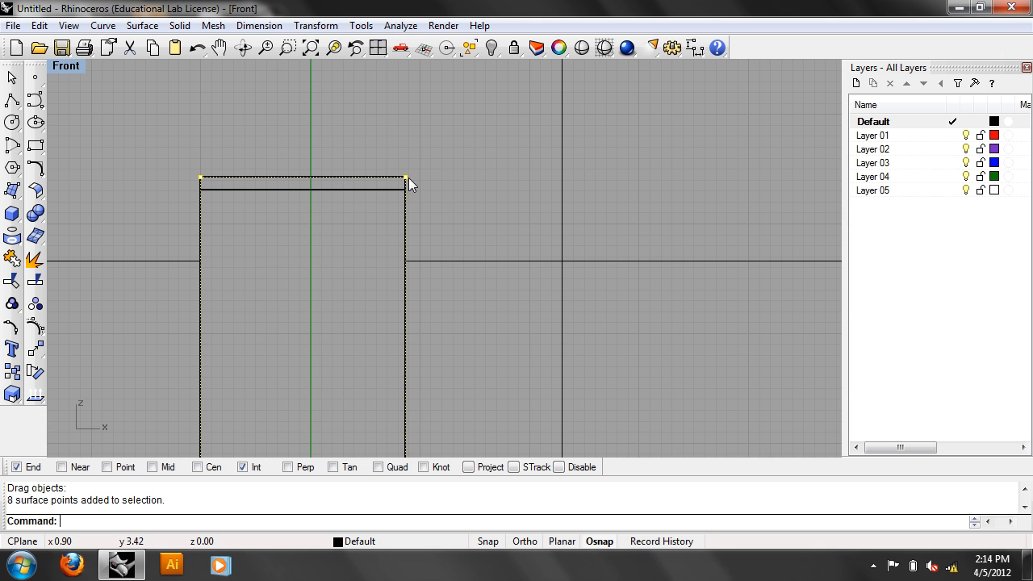
drag(405, 191, 415, 194)
scroll(314, 247, down, 3)
scroll(318, 247, down, 1)
Step: Check the doorway header in the Perspective view and undo the last control-point move
click(69, 66)
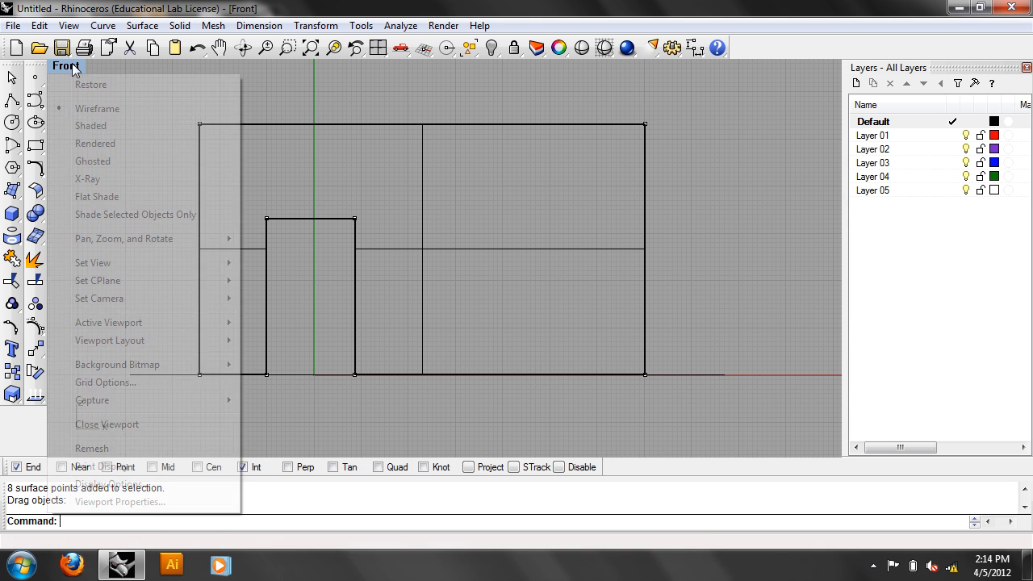
mouse_move(109, 264)
click(340, 392)
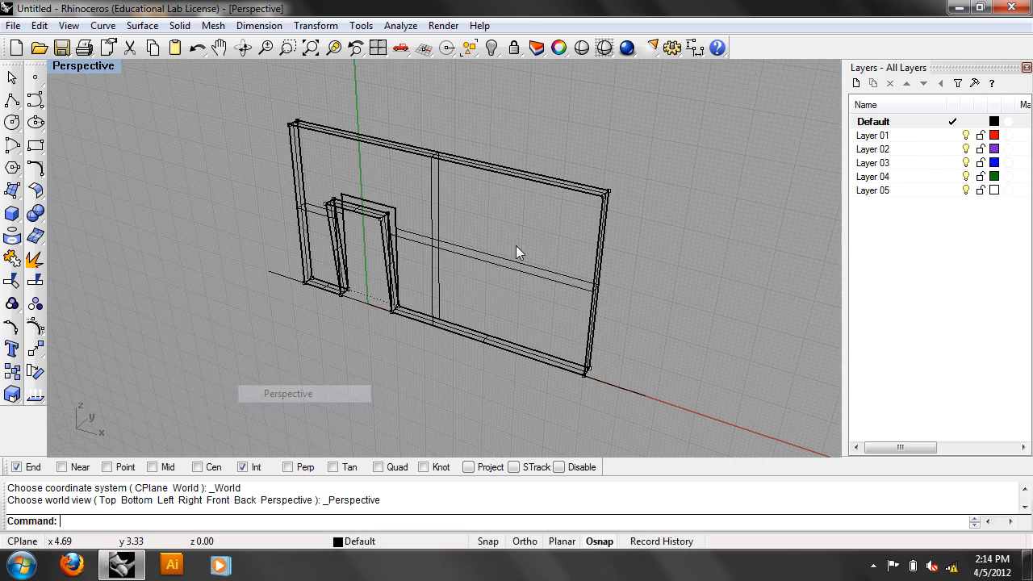
right_drag(516, 238, 442, 225)
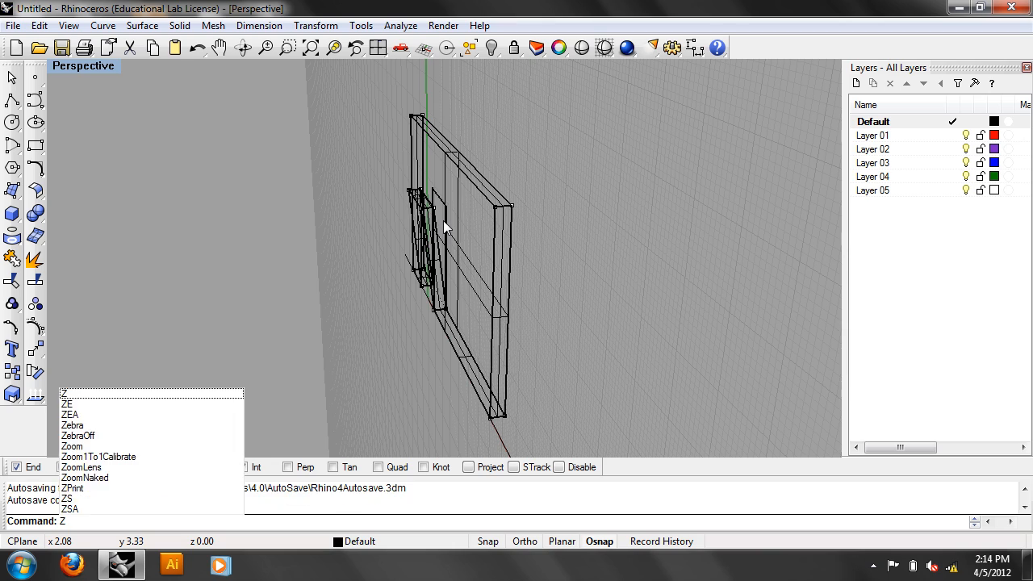
key(ctrl+z)
Step: Examine the doorway header from several angles and set the display to Shaded
right_drag(473, 241, 657, 201)
scroll(380, 229, up, 5)
scroll(331, 267, up, 3)
right_drag(332, 267, 343, 214)
right_drag(201, 268, 370, 224)
click(92, 68)
click(104, 126)
mouse_move(304, 287)
right_down()
mouse_move(294, 208)
mouse_move(410, 242)
mouse_move(420, 263)
mouse_move(361, 279)
mouse_move(338, 314)
right_up()
scroll(362, 277, down, 3)
Step: In the Front view, move the doorway frame's top control points down to the corner of the wall opening
text(Front)
key(Return)
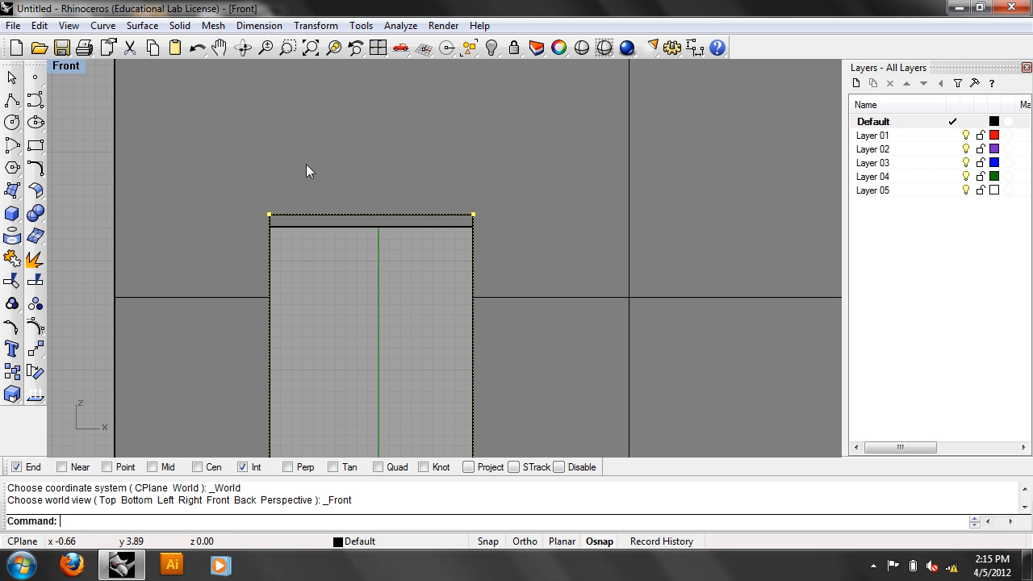
drag(238, 181, 501, 227)
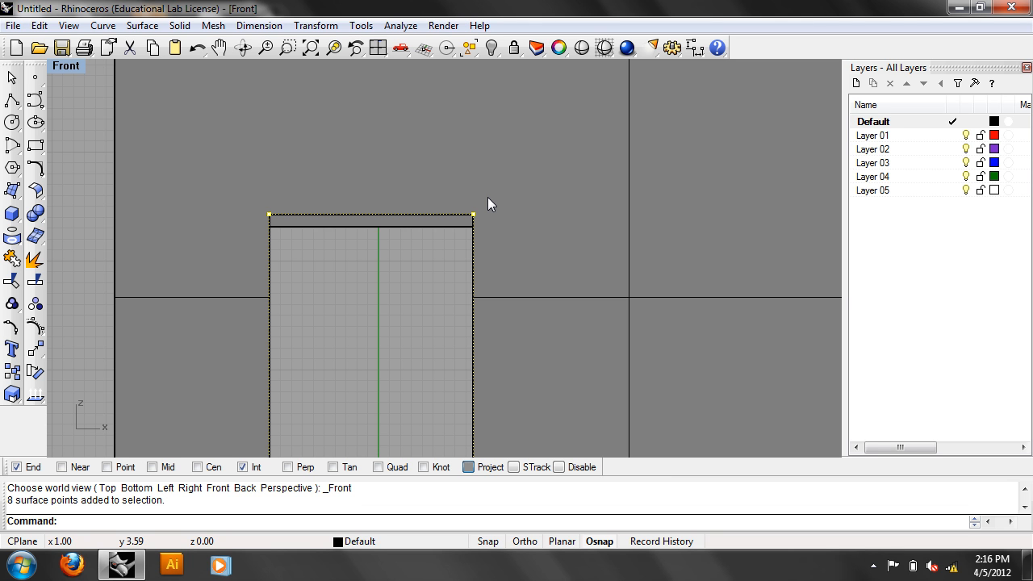
scroll(487, 197, up, 5)
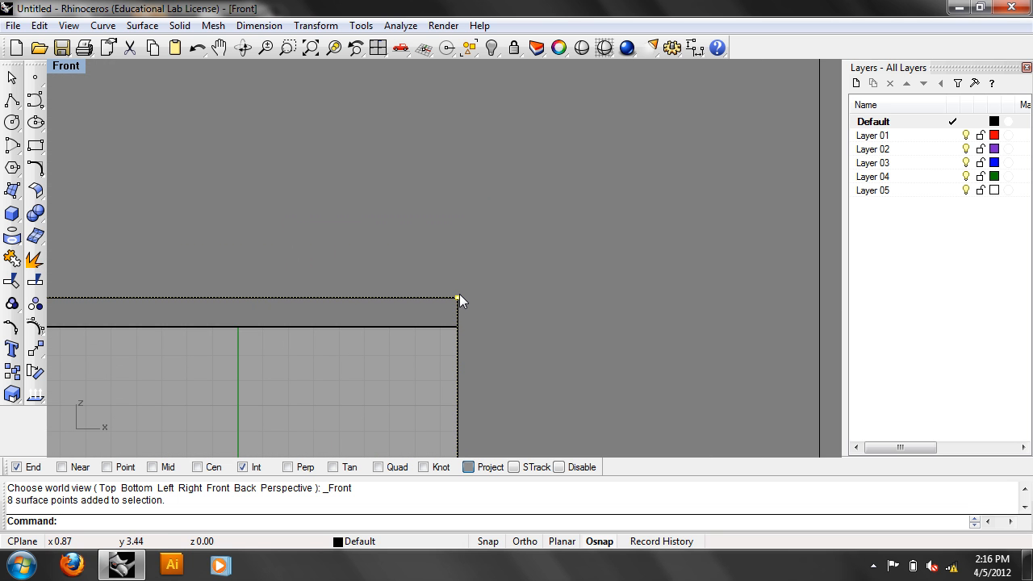
drag(459, 300, 457, 325)
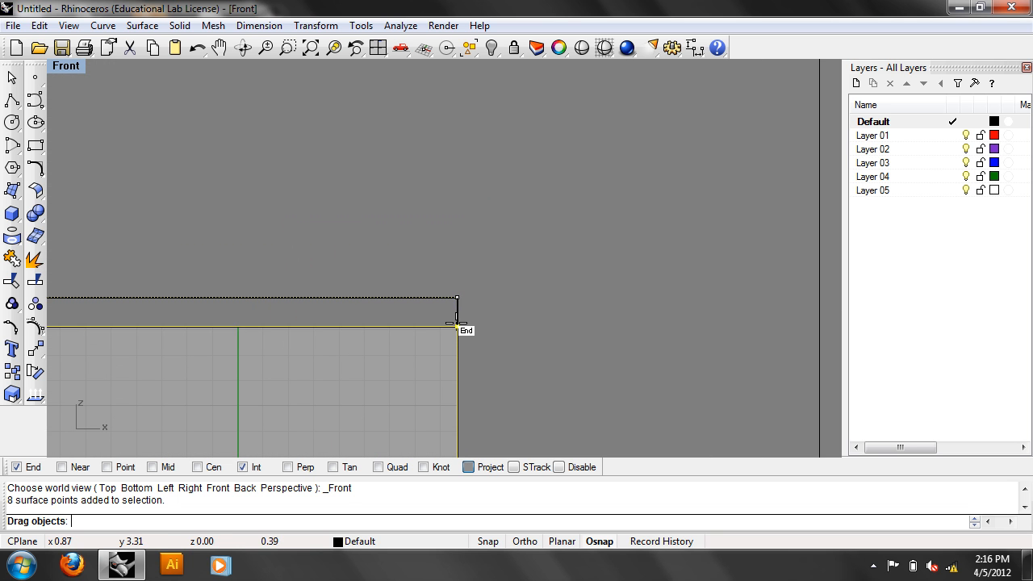
scroll(328, 403, down, 3)
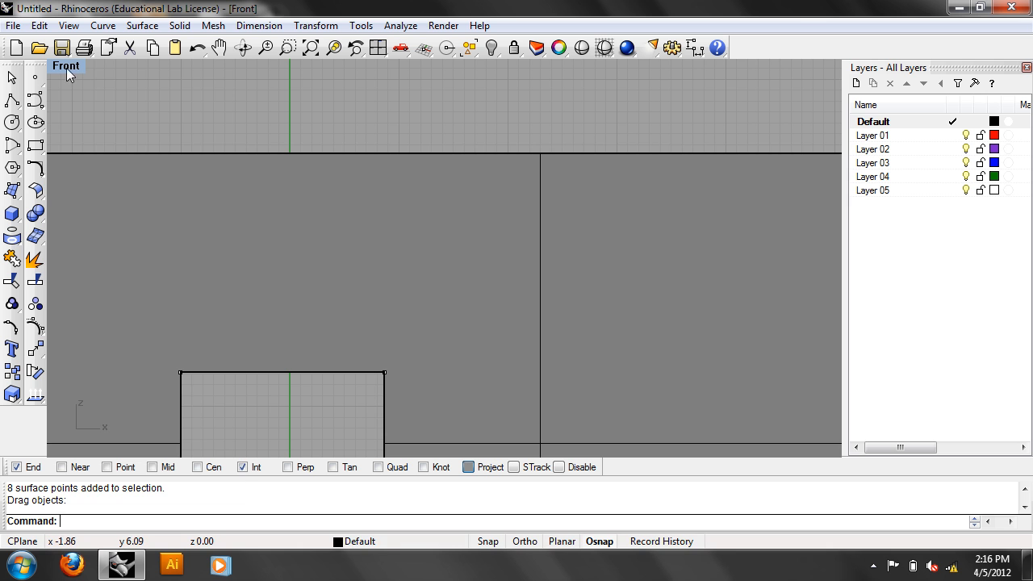
Step: Inspect the doorway frame in the Perspective view and undo the move of its top control points
click(66, 68)
mouse_move(140, 263)
click(299, 393)
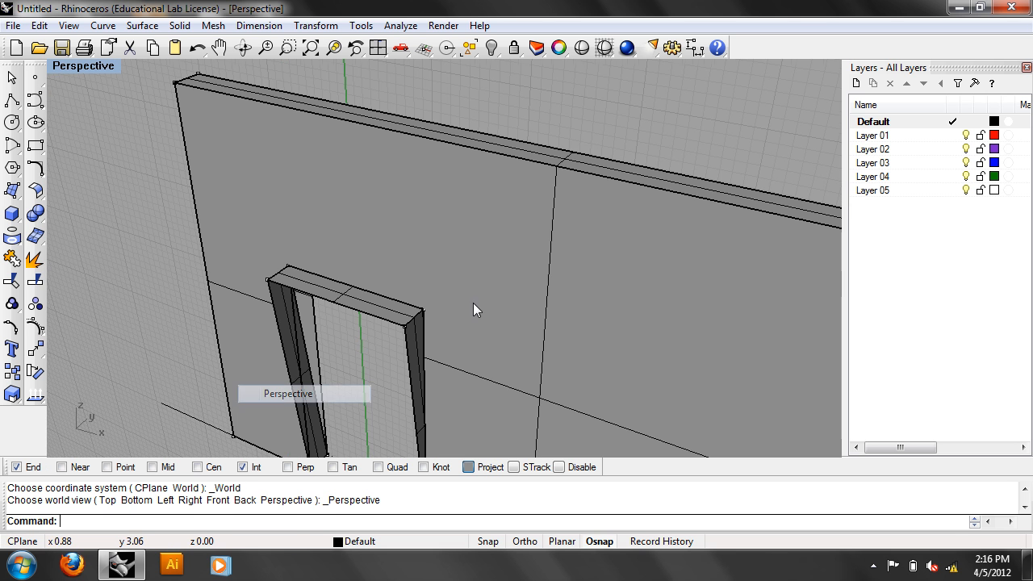
right_drag(489, 285, 411, 290)
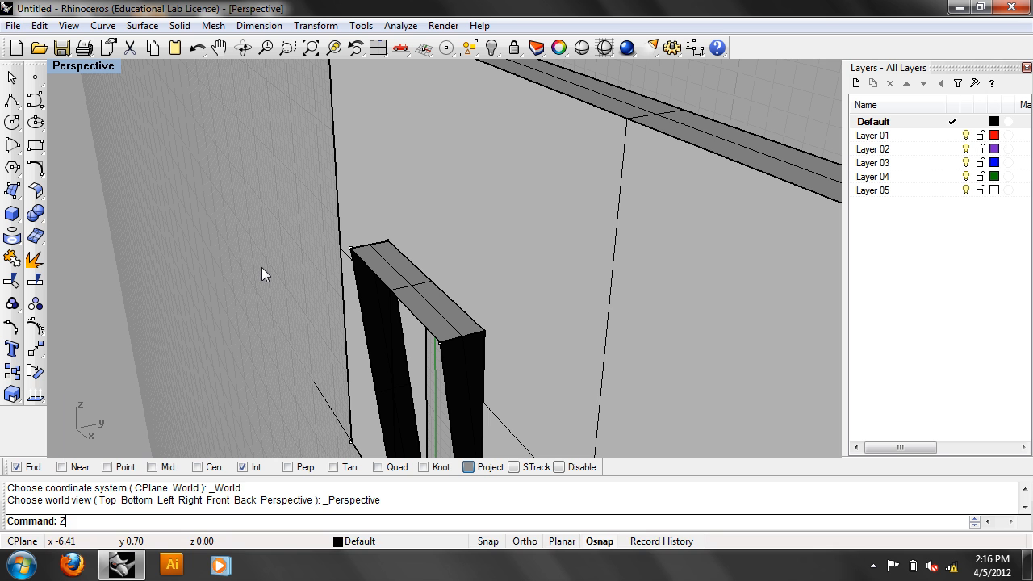
key(alt)
key(alt)
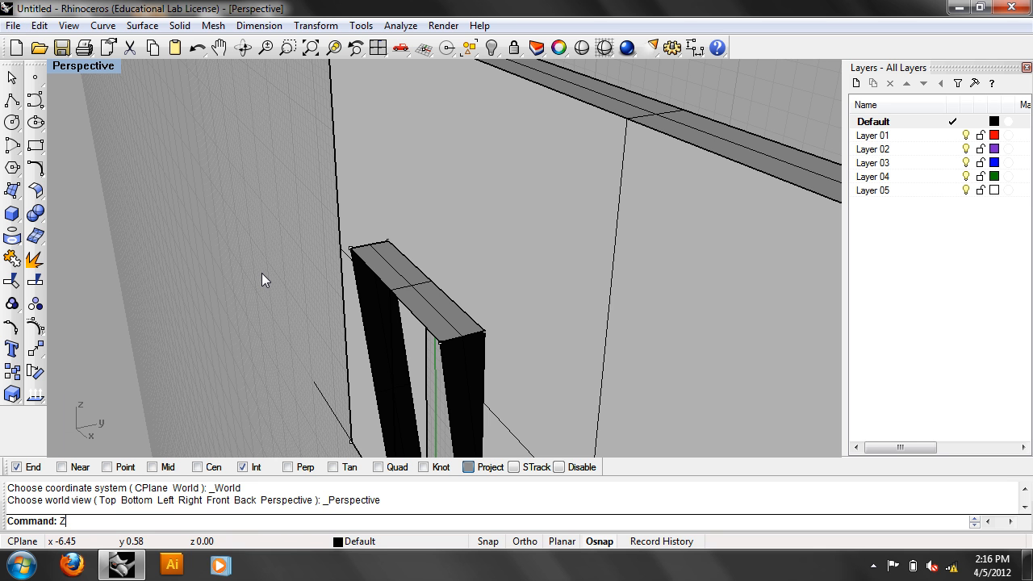
key(ctrl+z)
scroll(261, 272, down, 6)
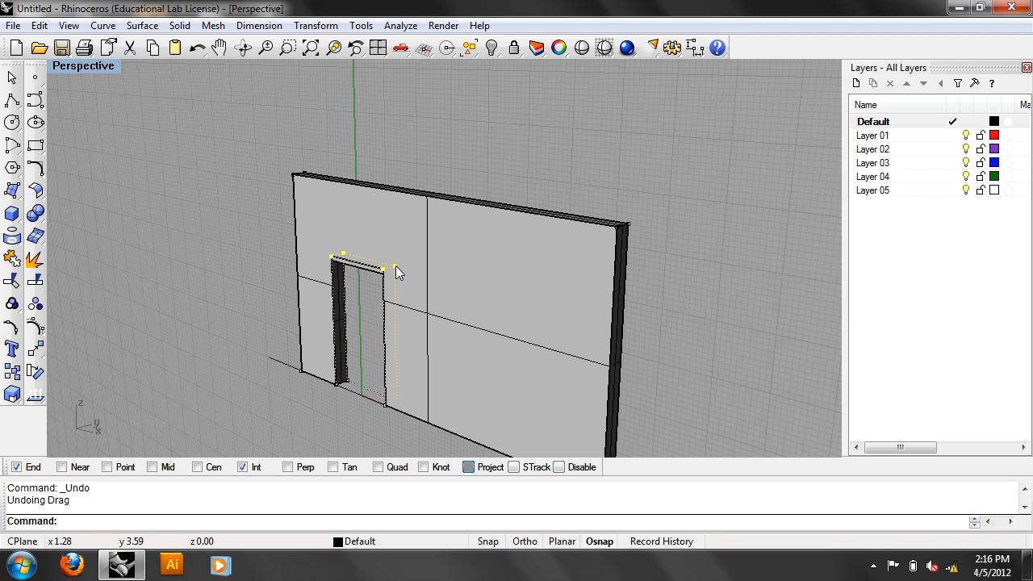
Step: Turn off the control points and delete the wall, doorway frame and ground line
right_click(35, 330)
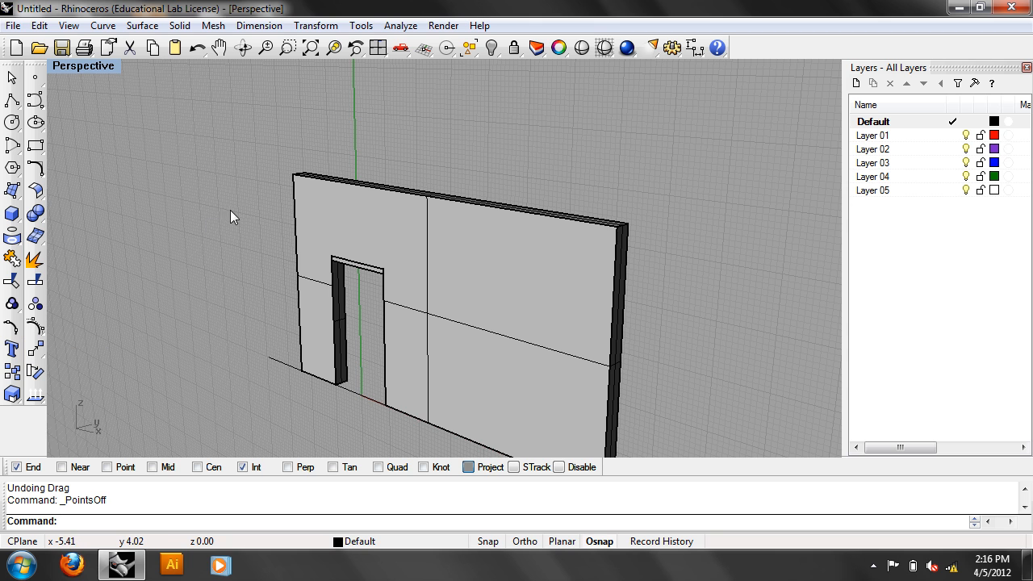
right_drag(231, 212, 397, 260)
scroll(611, 179, down, 4)
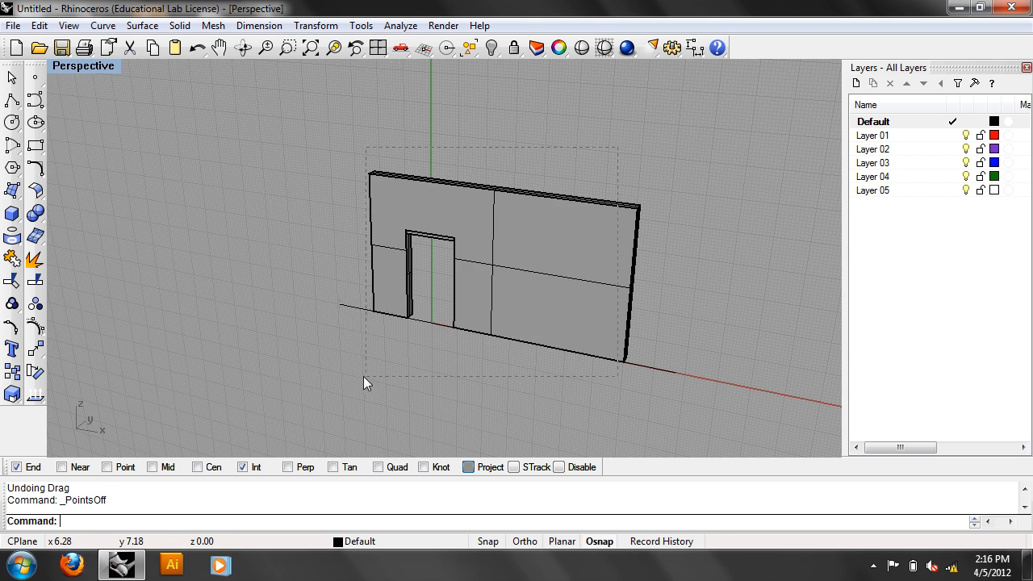
key(ctrl+a)
click(39, 25)
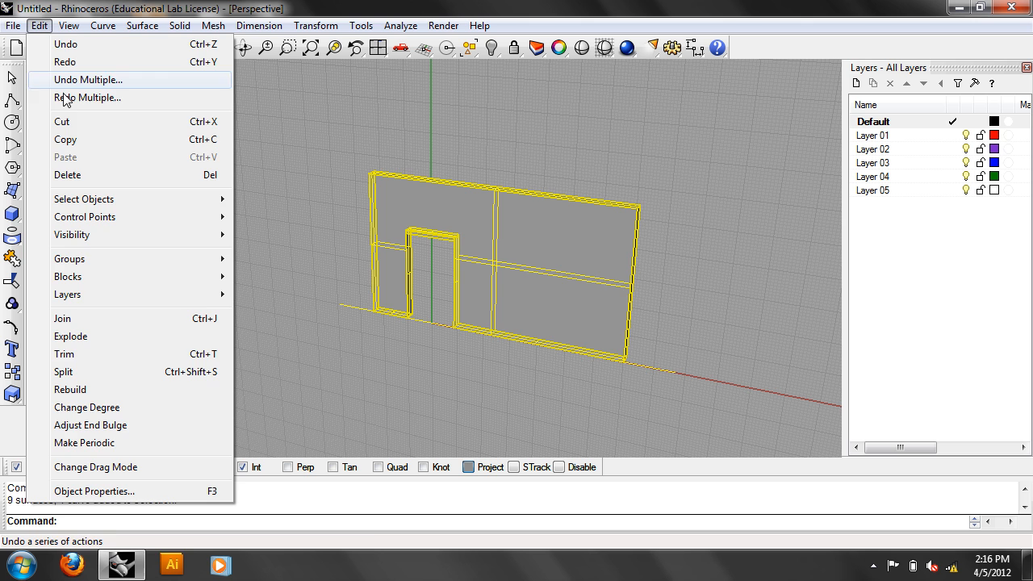
click(69, 175)
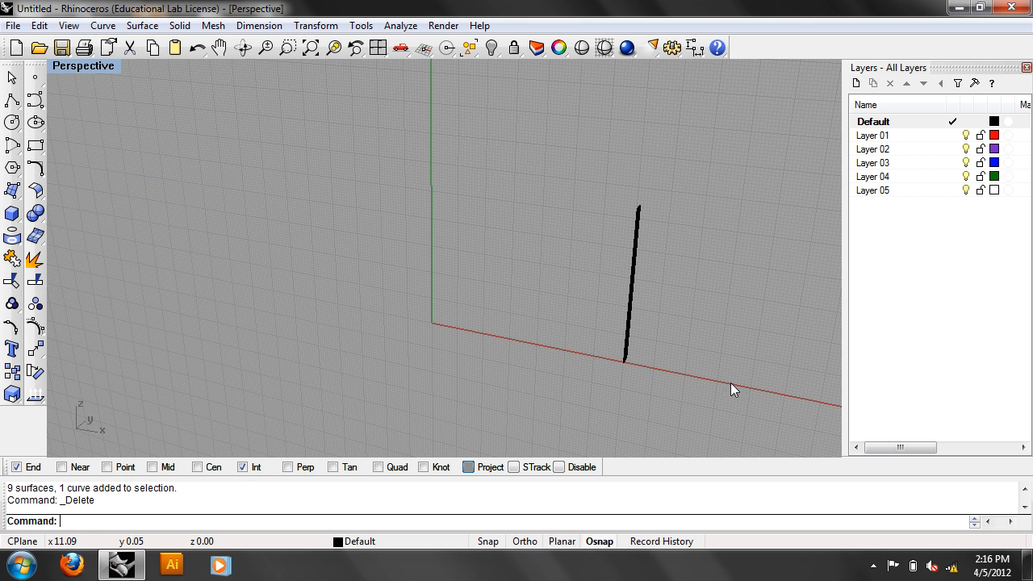
Step: Delete the leftover end surface of the wall
click(630, 315)
click(48, 28)
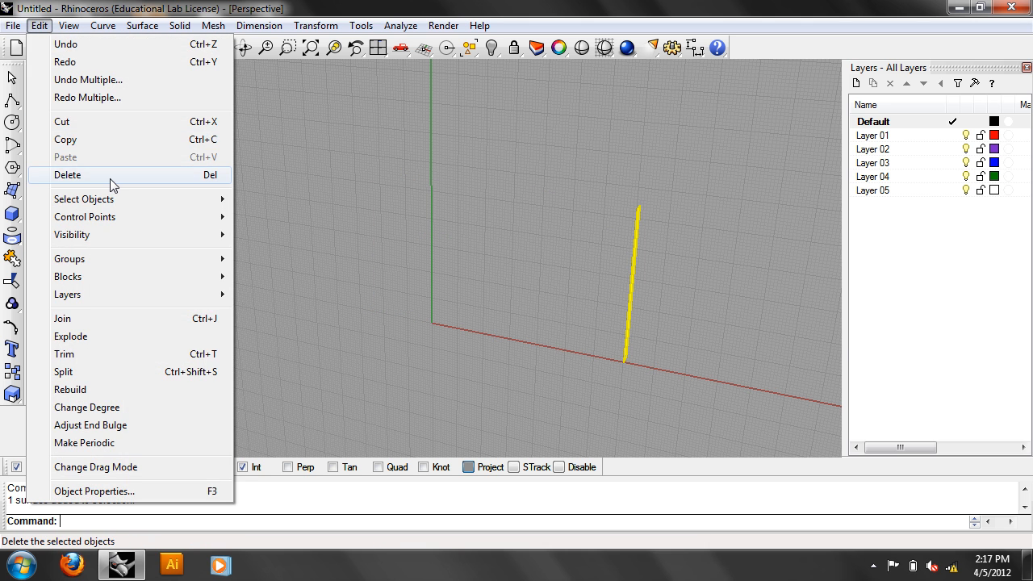
click(98, 175)
right_drag(827, 355, 775, 355)
right_drag(555, 380, 582, 380)
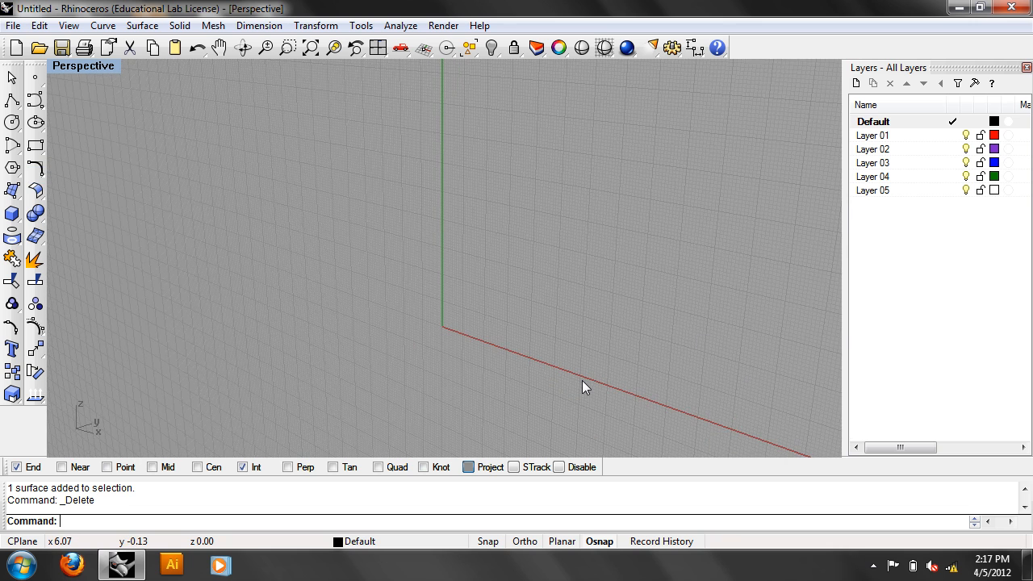
Step: In the Perspective view, draw a long, low box parallel to the green axis with the Box command
text(top)
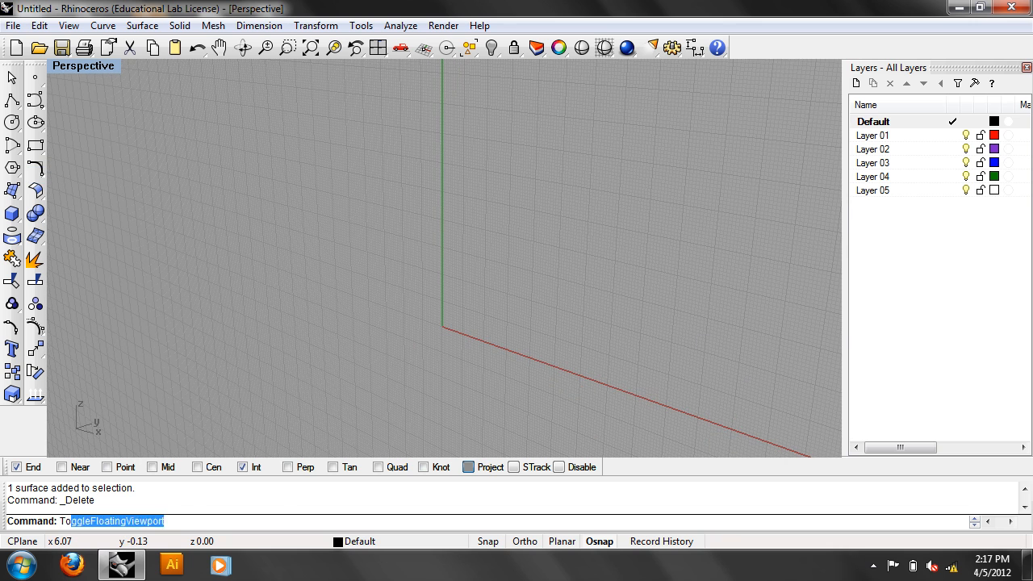
key(Return)
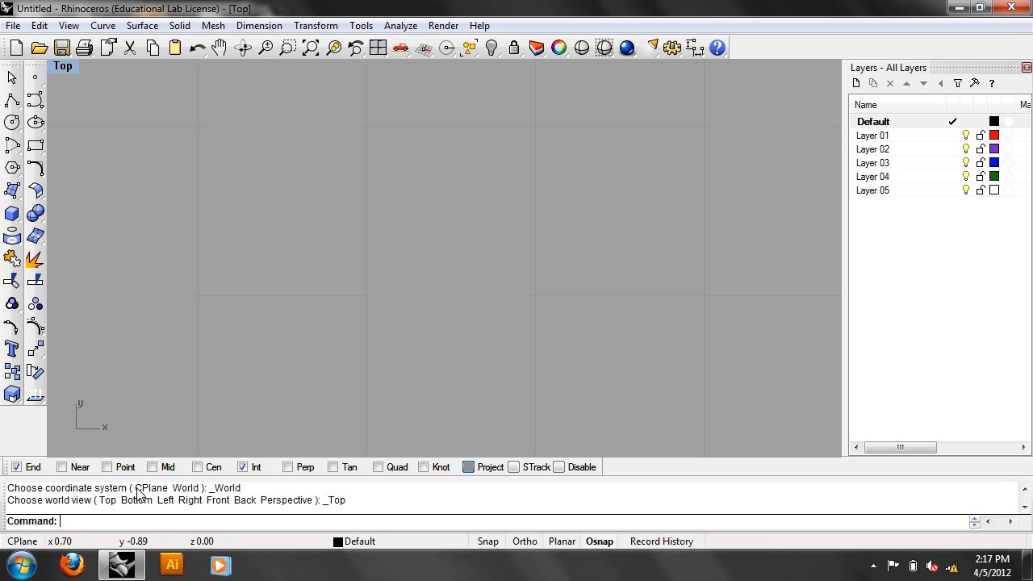
click(16, 218)
click(73, 68)
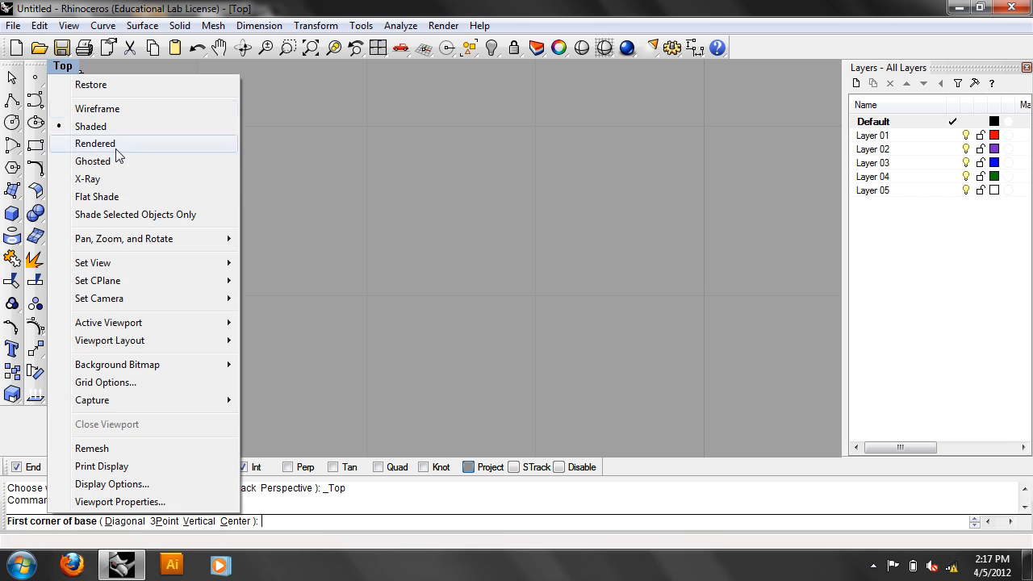
mouse_move(125, 264)
click(334, 395)
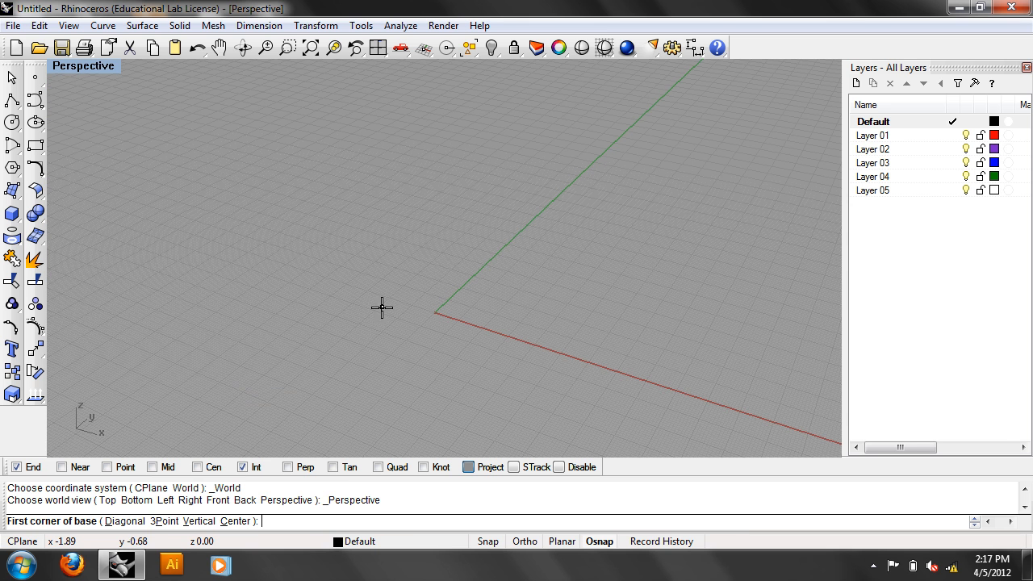
click(324, 211)
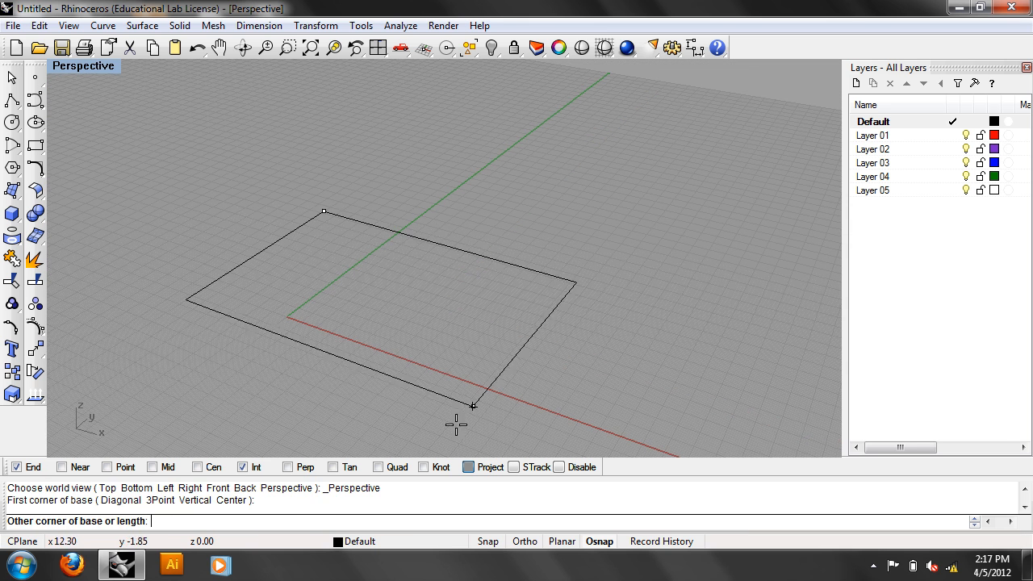
click(208, 325)
click(221, 297)
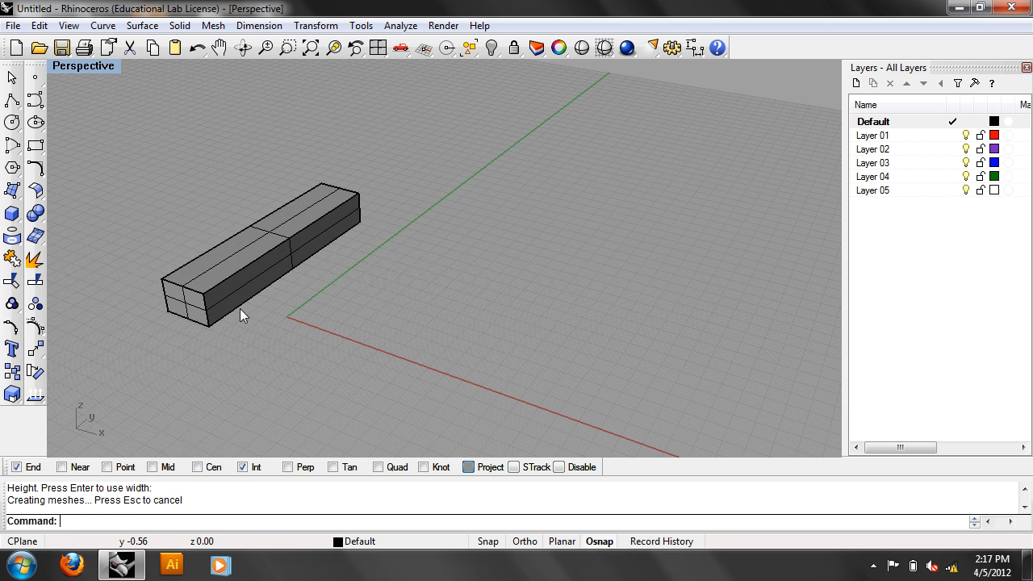
right_drag(222, 298, 350, 335)
Step: Cancel the repeated Box command and set the Perspective view to Wireframe display
right_click(351, 335)
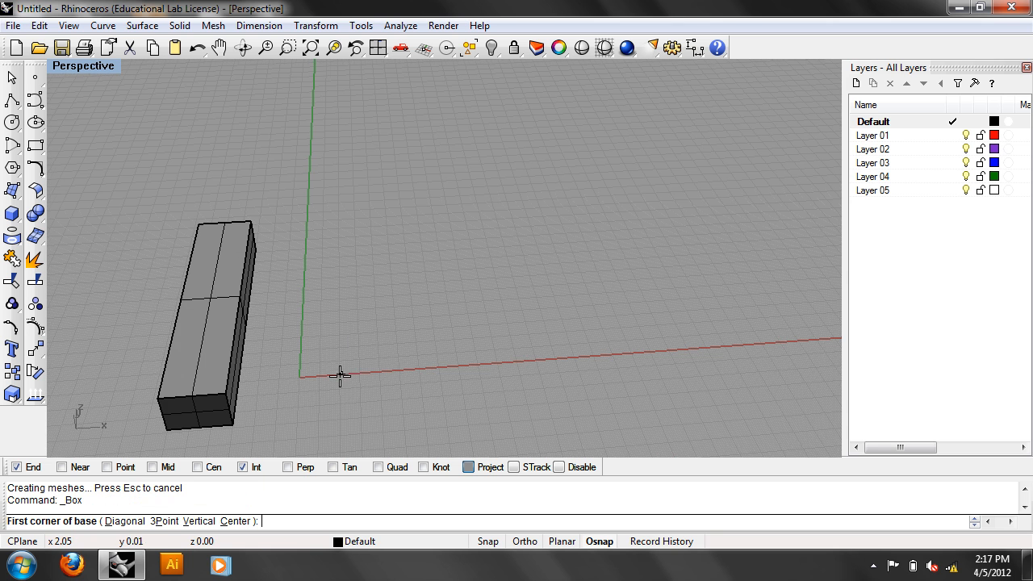
key(Escape)
click(108, 68)
click(115, 103)
right_drag(411, 280, 498, 382)
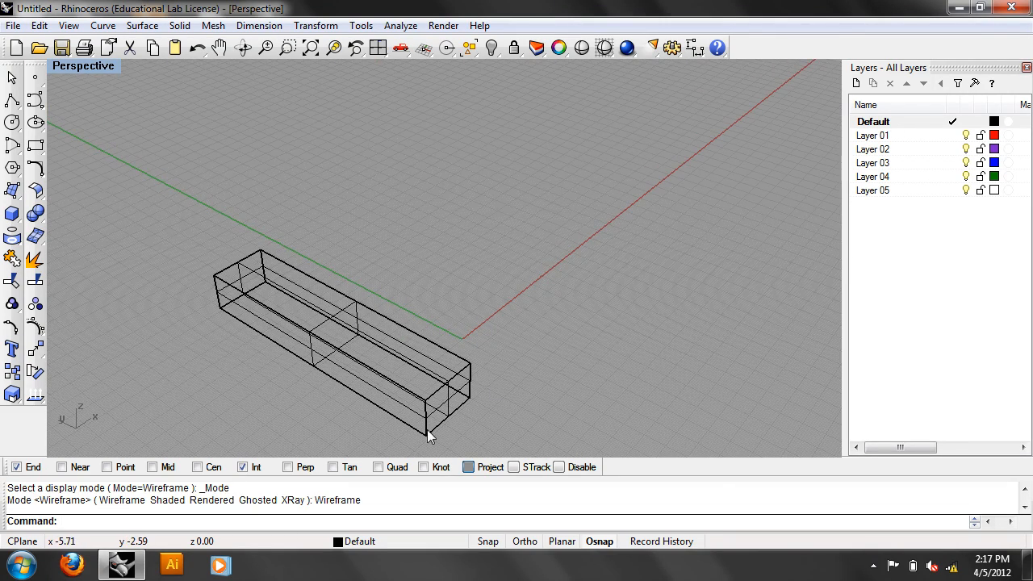
Step: Turn off snap projection and draw a second box from the first box's bottom end corner along the red axis, matching its height
click(13, 213)
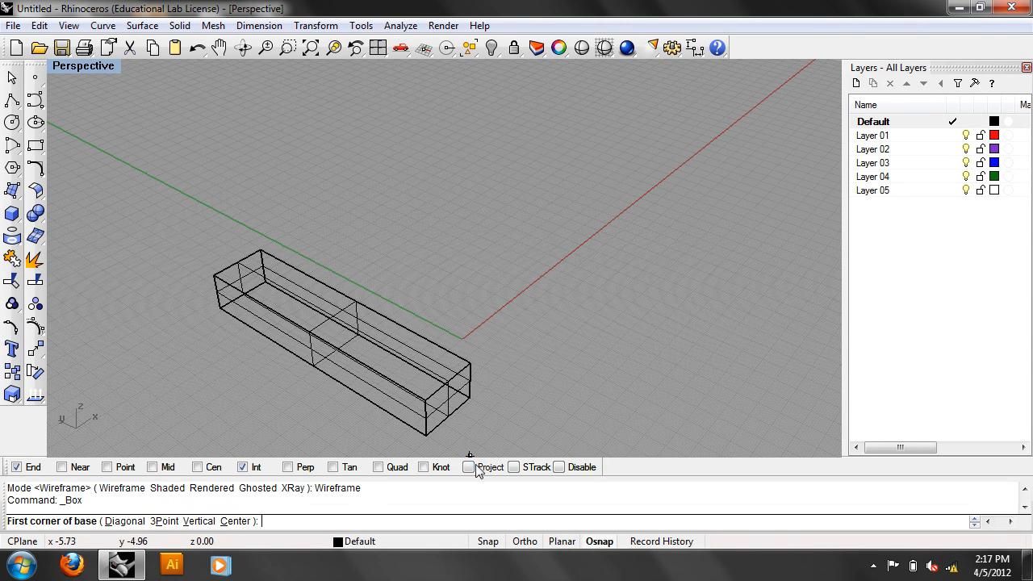
click(436, 432)
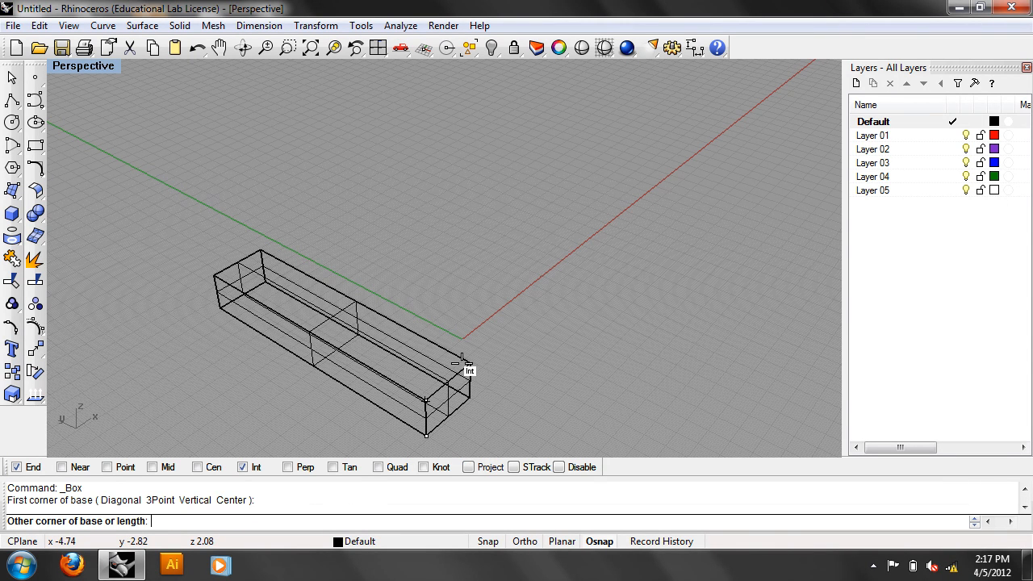
click(590, 234)
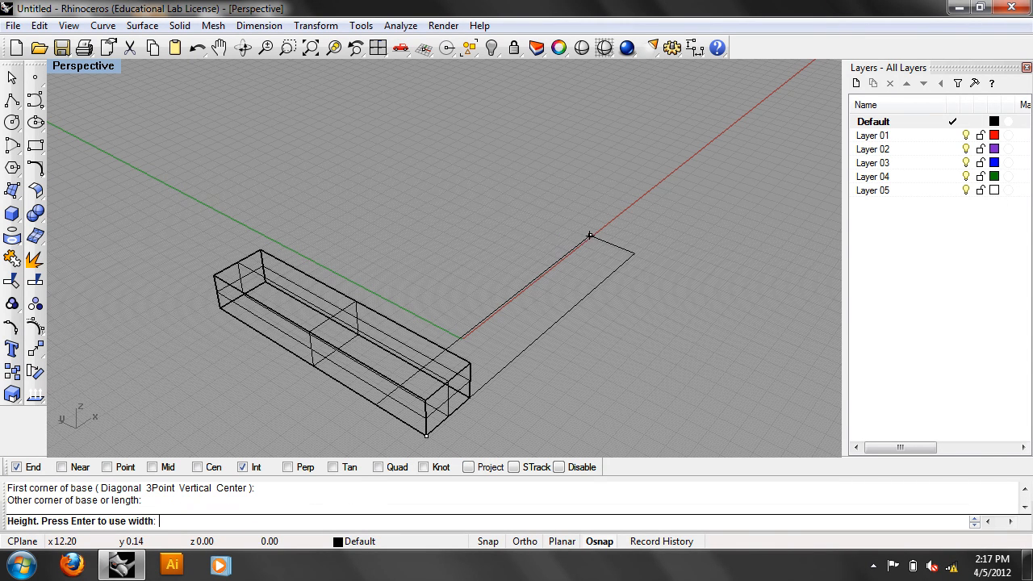
click(472, 366)
right_drag(669, 350, 639, 191)
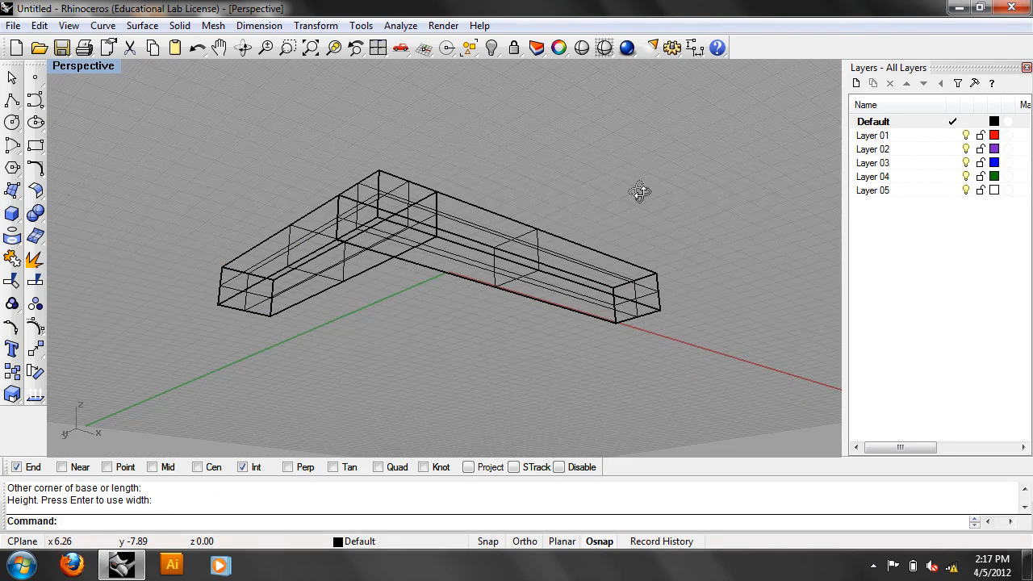
Step: Draw a tall vertical box whose base snaps to the corners of the area where the two low boxes overlap
right_click(424, 278)
click(398, 258)
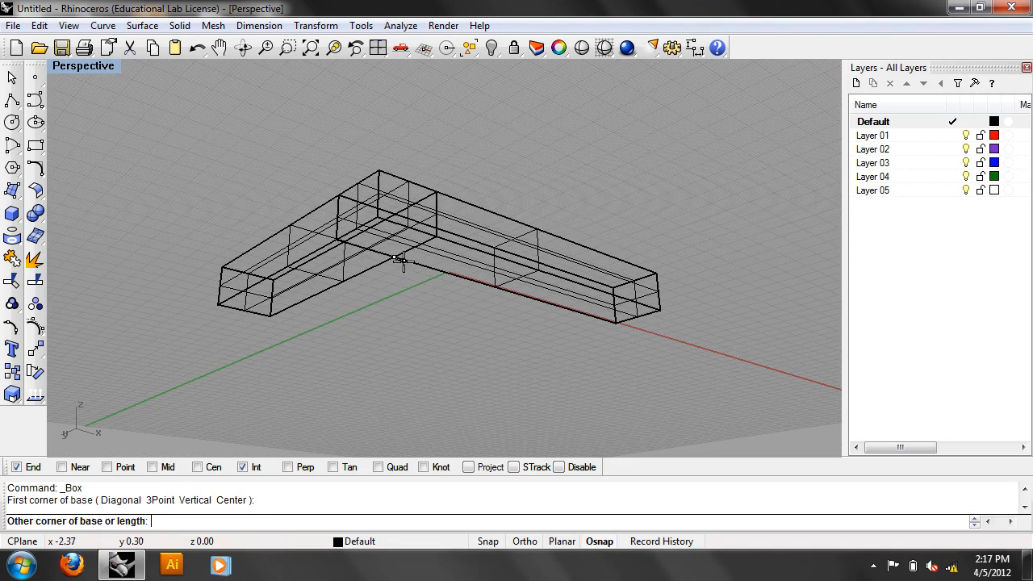
click(380, 221)
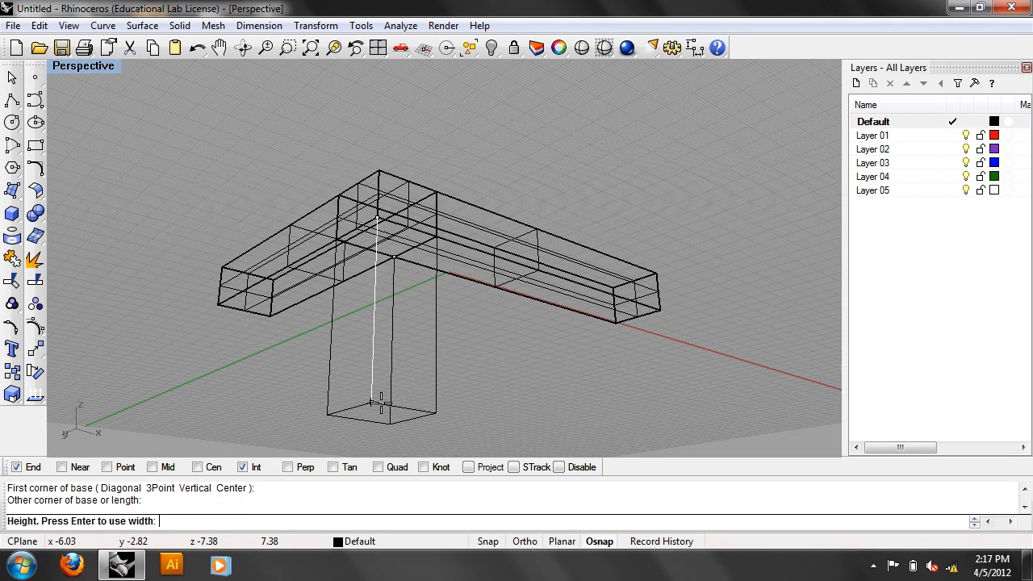
right_drag(381, 403, 328, 69)
scroll(373, 91, down, 4)
shift+right_drag(377, 262, 380, 420)
right_drag(399, 292, 419, 362)
shift+right_drag(421, 228, 514, 423)
click(470, 199)
right_drag(505, 282, 531, 282)
shift+right_drag(597, 196, 486, 256)
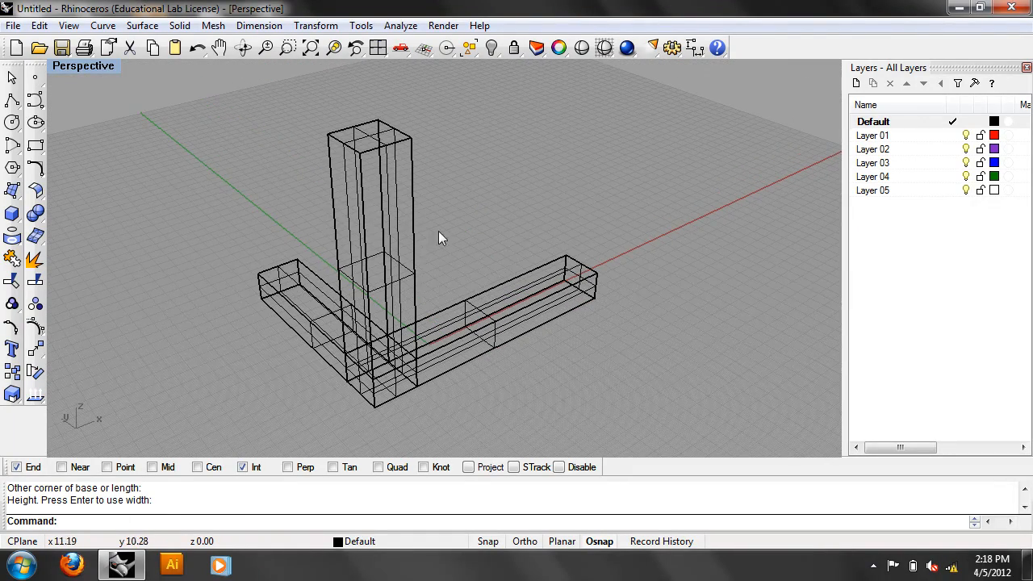
Step: Set the Perspective view to Shaded display and examine the corner where the three boxes meet
click(93, 66)
click(135, 126)
right_drag(637, 297, 620, 315)
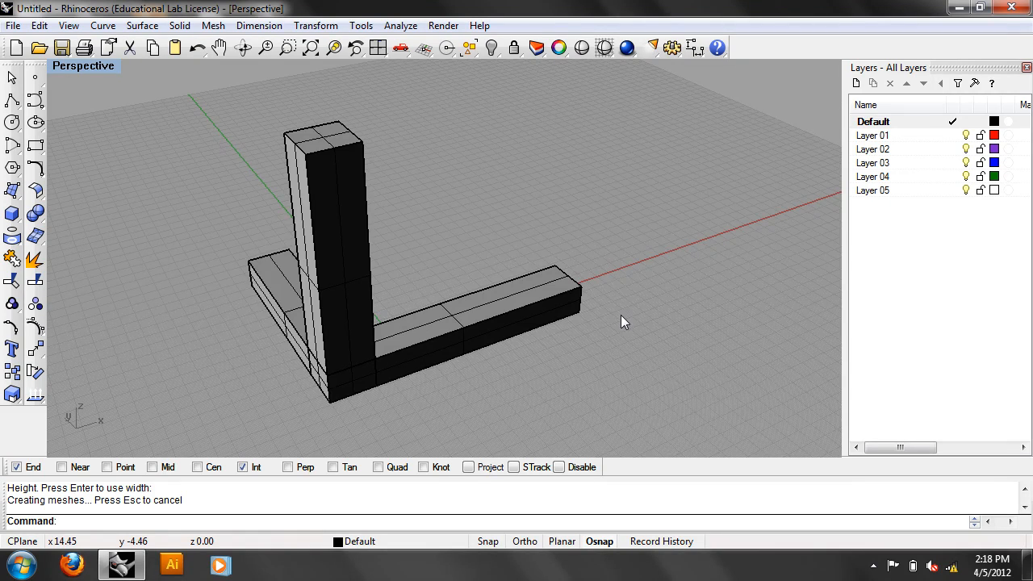
right_drag(619, 314, 645, 266)
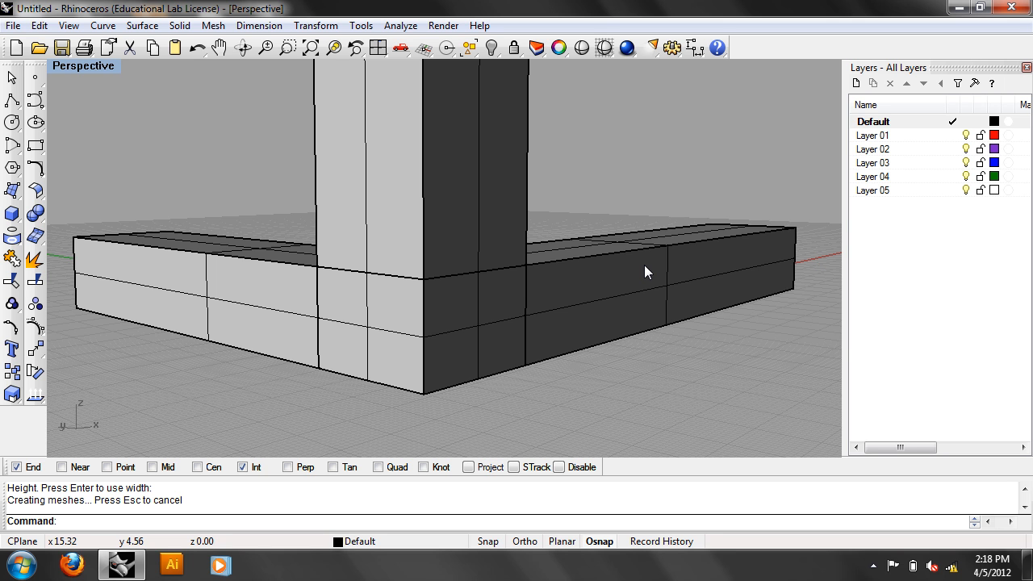
Step: View the three boxes in Rendered display and return to Shaded for comparison of their edges
scroll(644, 265, down, 6)
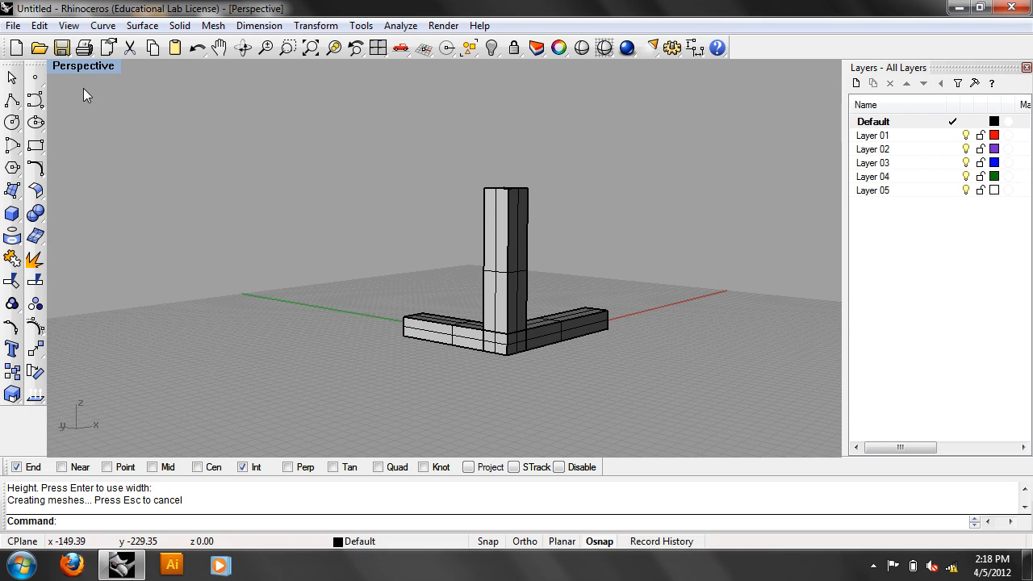
click(84, 65)
click(95, 143)
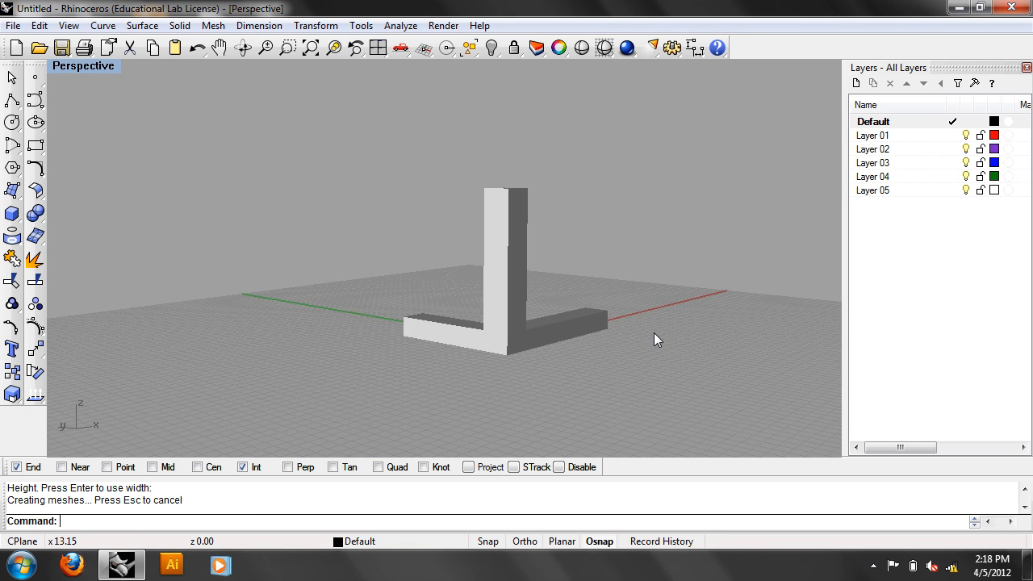
scroll(650, 331, up, 5)
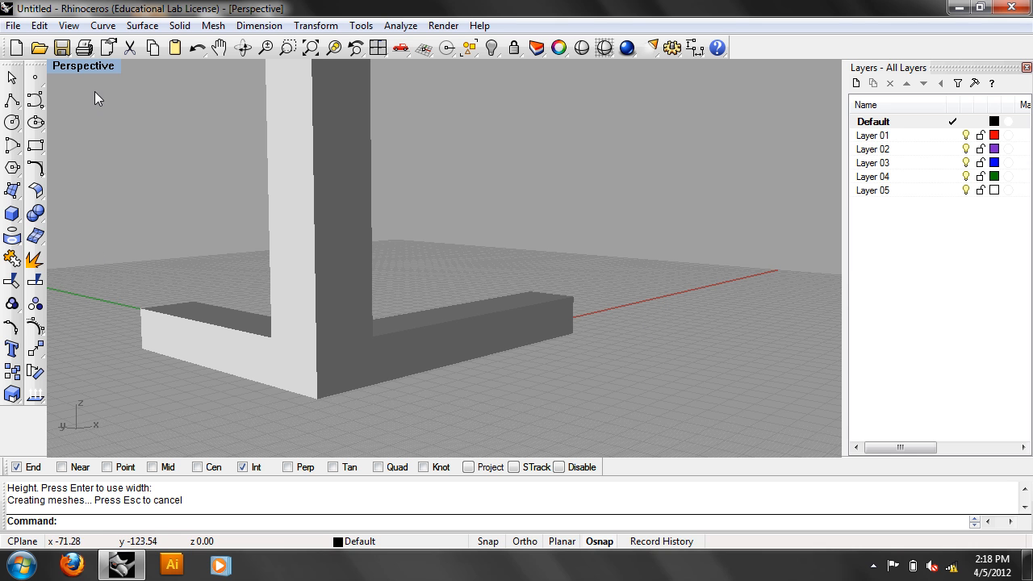
click(80, 66)
click(105, 122)
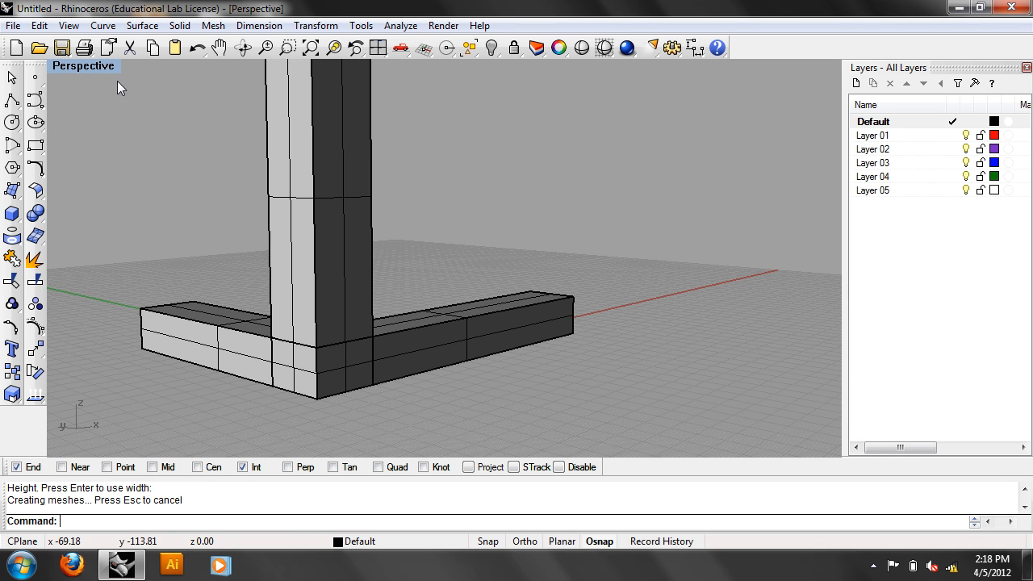
Step: Draw a large separate box beyond the end of the low box that runs along the red axis
scroll(476, 264, down, 4)
right_drag(508, 266, 452, 284)
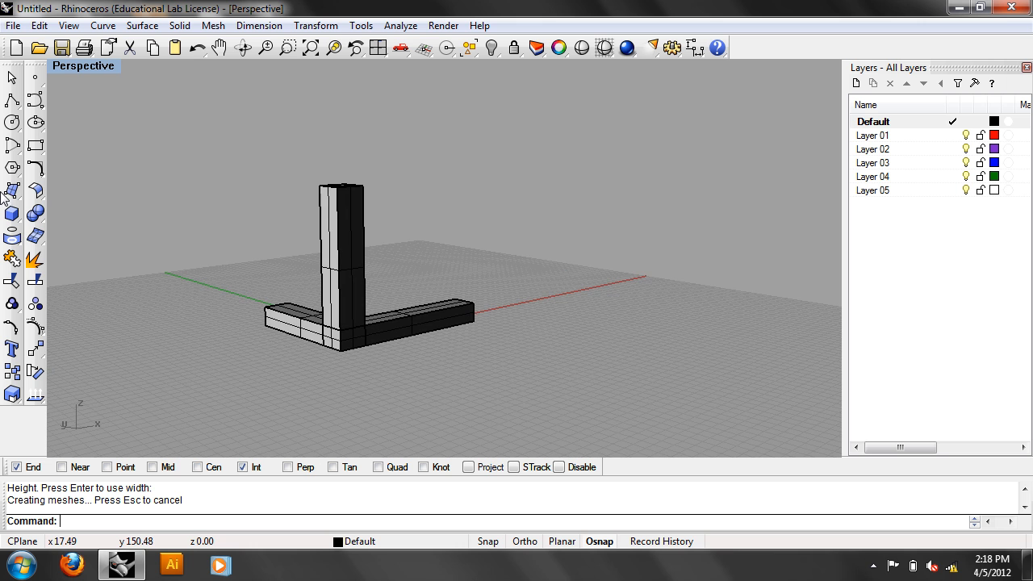
click(12, 214)
click(570, 278)
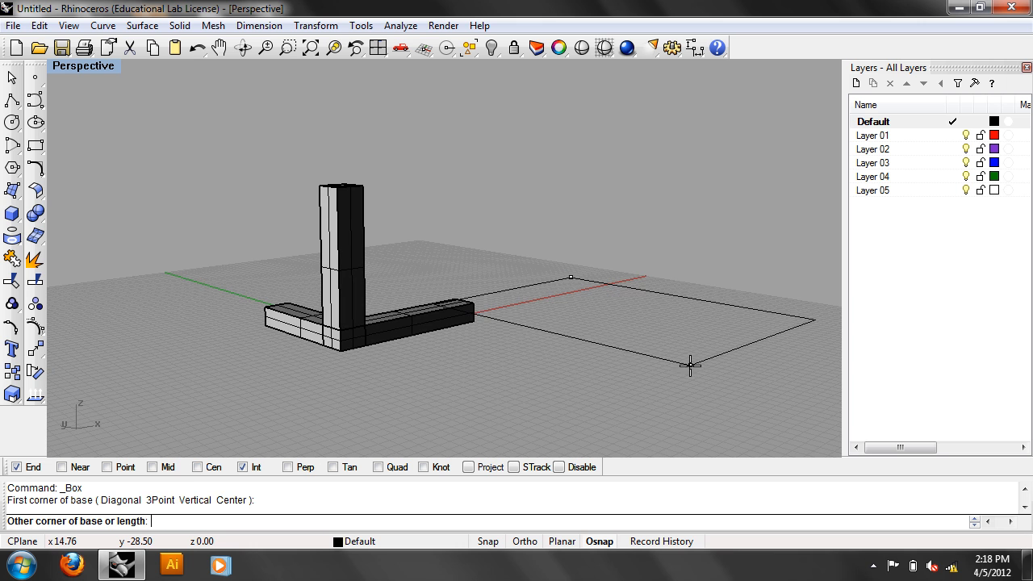
click(606, 323)
click(606, 224)
right_drag(71, 147, 92, 199)
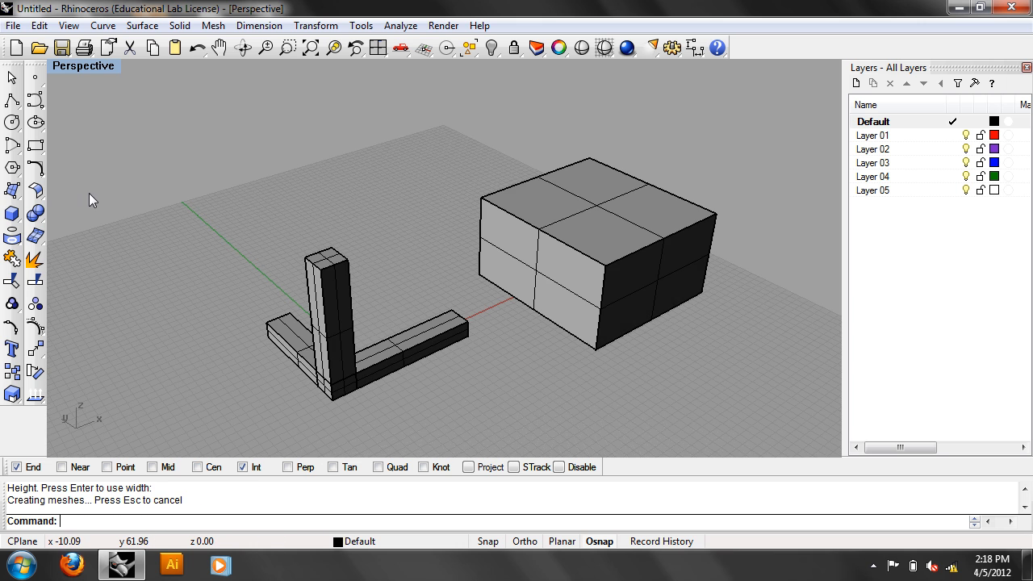
Step: Draw a sphere larger than the big box by picking its center and radius
click(19, 209)
click(21, 212)
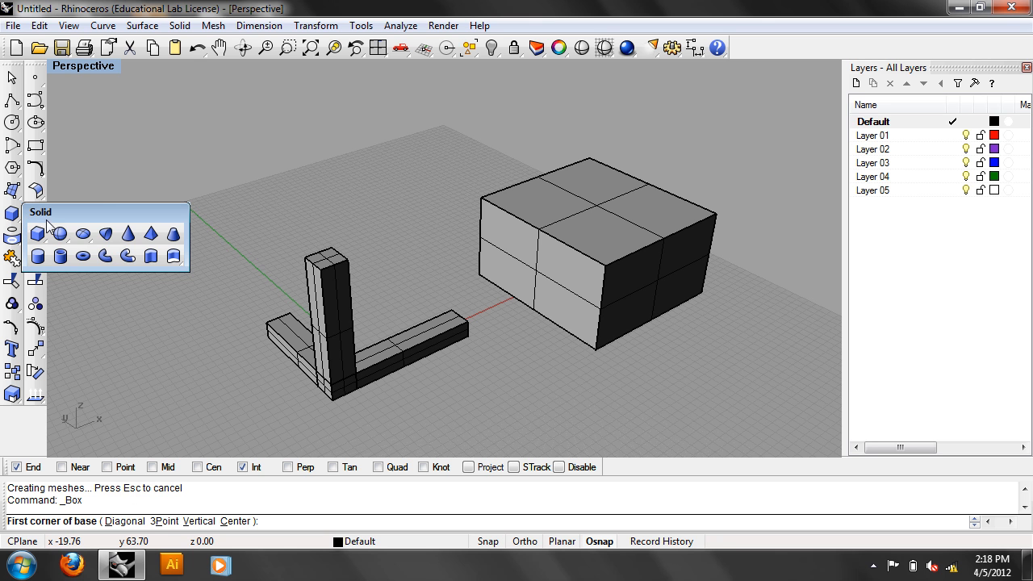
click(62, 235)
mouse_move(589, 247)
shift+right_down()
mouse_move(457, 304)
mouse_move(570, 226)
mouse_move(618, 217)
mouse_move(397, 314)
mouse_move(268, 317)
shift+right_up()
click(438, 203)
click(461, 273)
click(267, 317)
Step: Move the sphere in the Top view so that it overlaps the large box, and return to the Perspective view
drag(268, 317, 416, 250)
right_drag(416, 250, 578, 314)
key(ctrl+F1)
scroll(621, 331, down, 10)
mouse_move(733, 300)
mouse_down()
mouse_move(694, 327)
mouse_move(660, 331)
mouse_up()
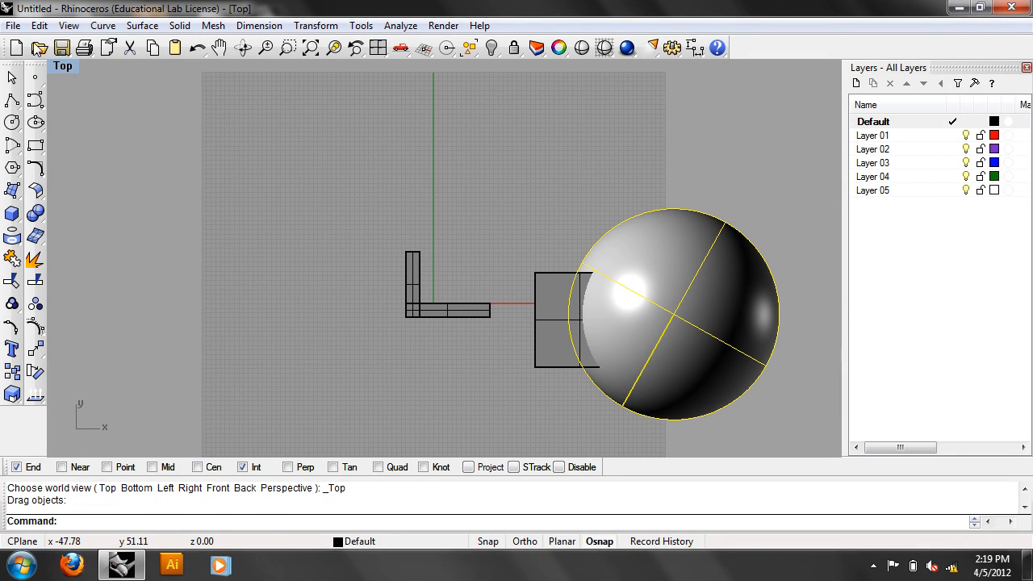
click(62, 66)
mouse_move(93, 263)
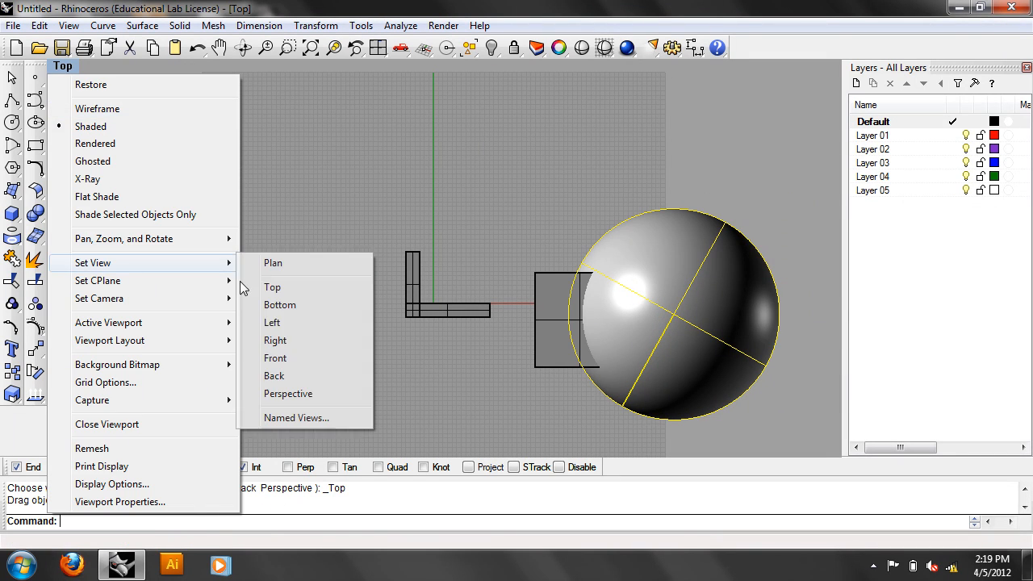
click(295, 394)
Step: Hide the three slender boxes, leaving only the sphere and the large box in view
right_drag(565, 266, 494, 358)
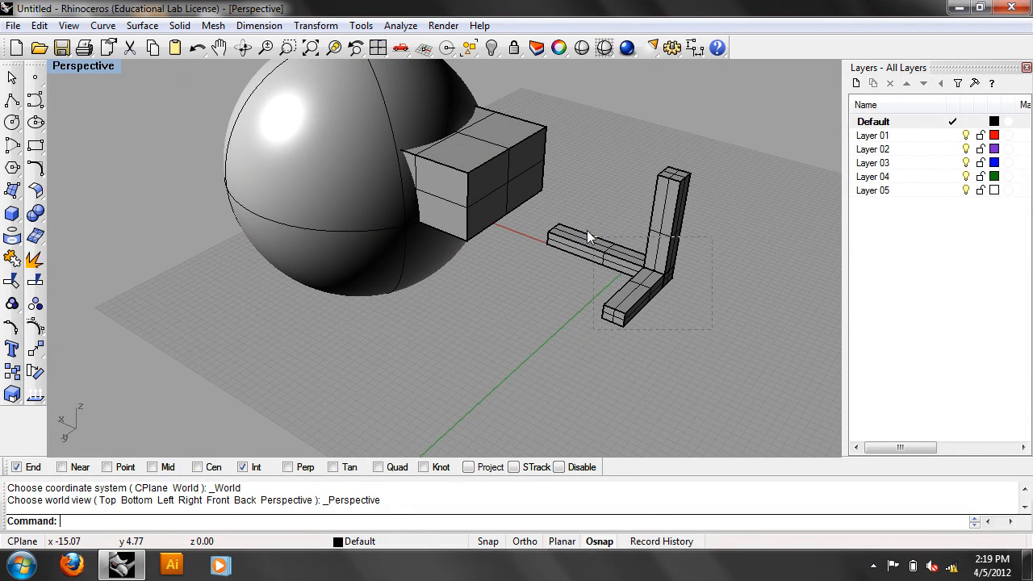
click(603, 244)
text(Hide)
key(Return)
right_drag(589, 235, 691, 349)
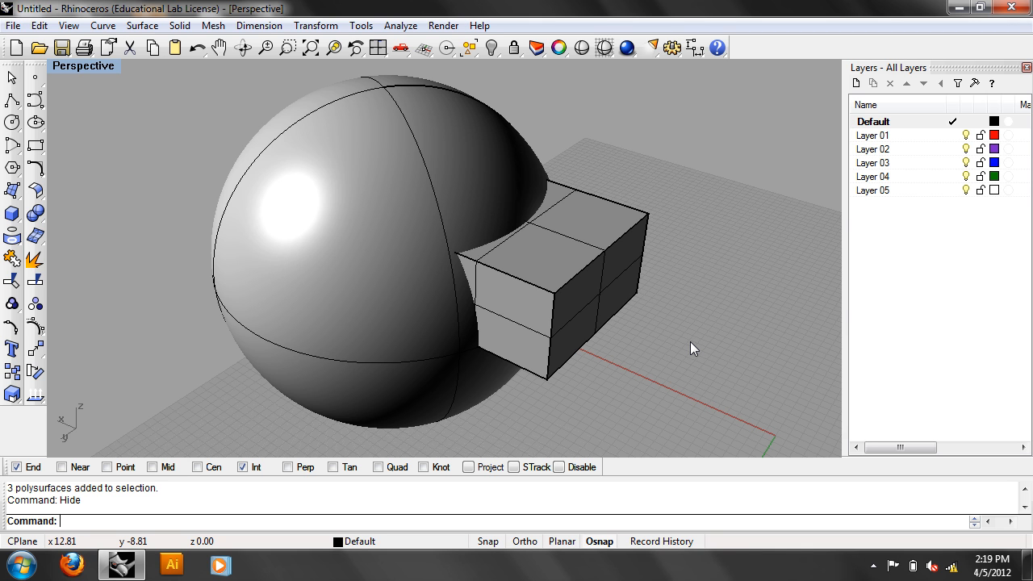
Step: Review the available Boolean commands, from Boolean2Objects through BooleanUnion, without running any of them
right_drag(547, 289, 628, 310)
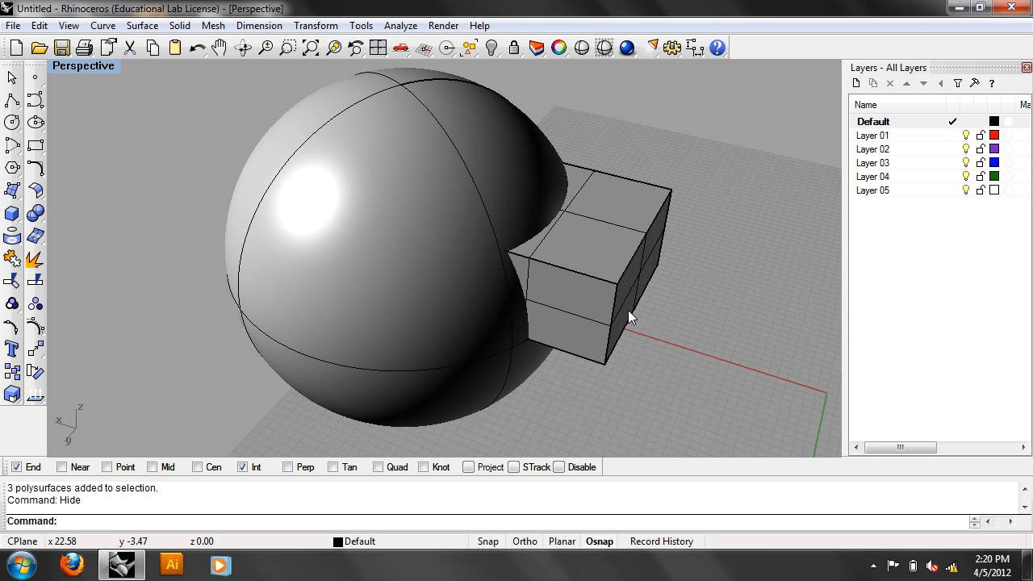
text(Boolean2Objects)
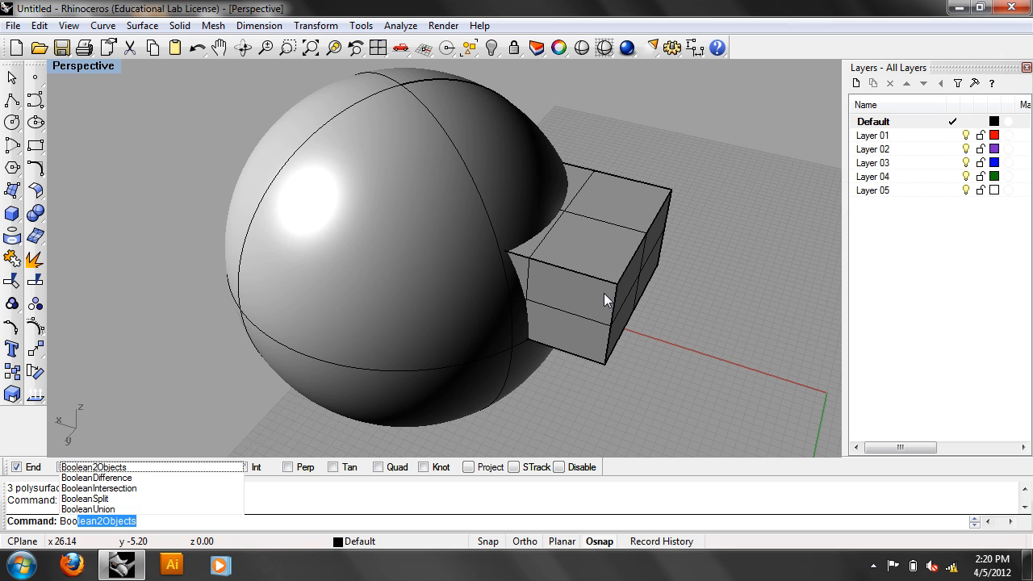
key(Down)
key(Down)
key(Down)
key(Down)
key(Down)
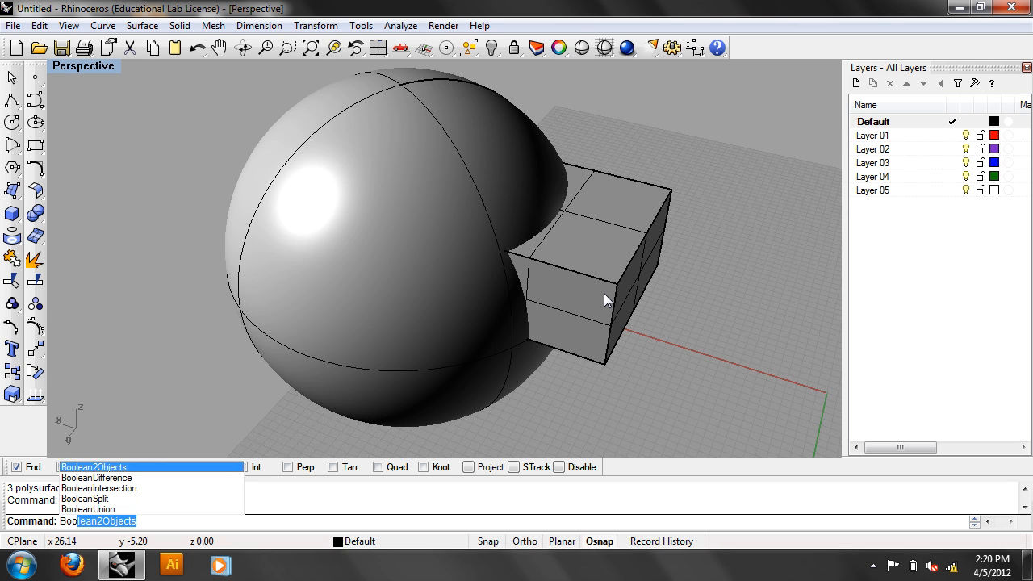
key(Up)
key(Up)
key(Up)
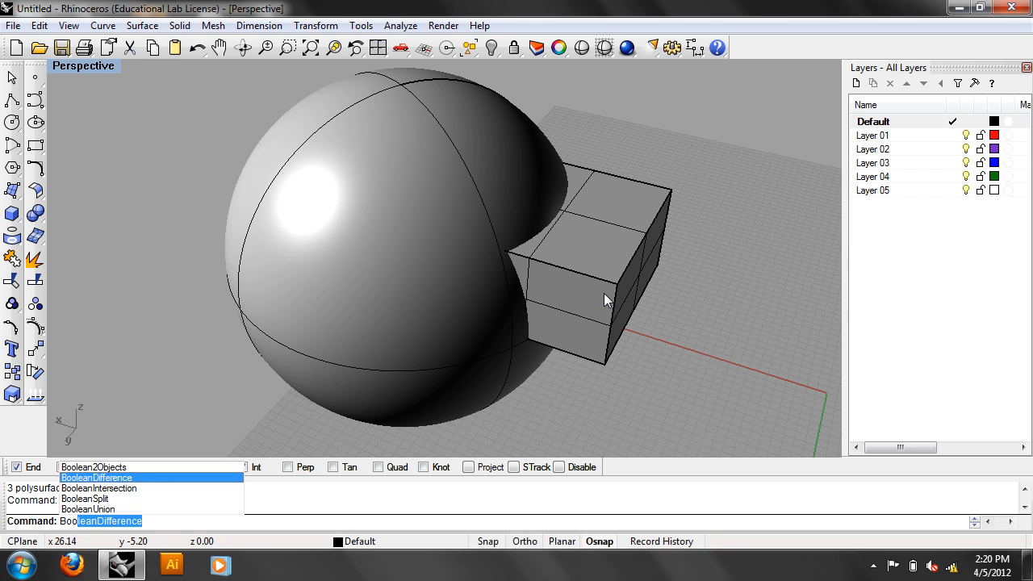
key(Down)
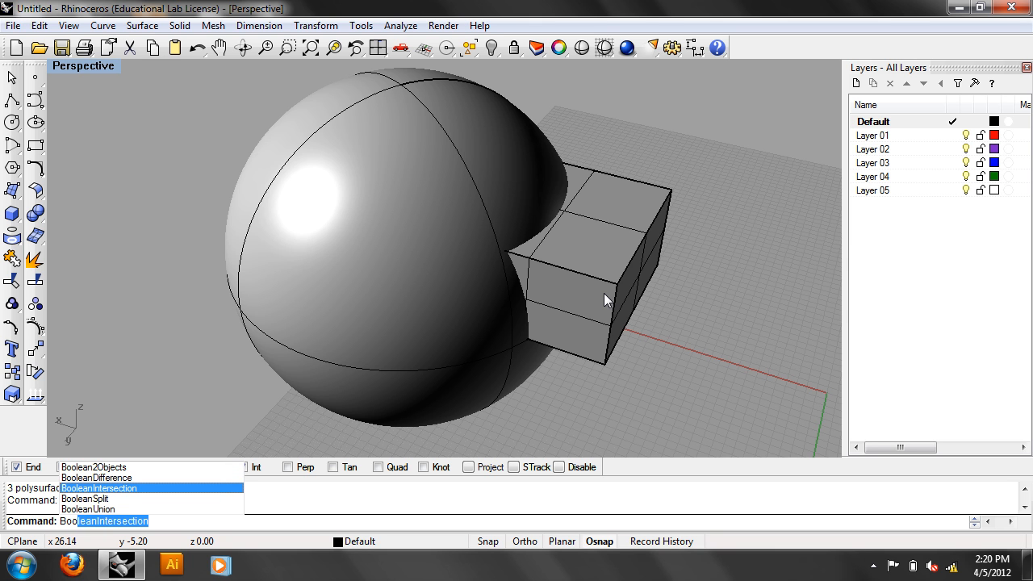
key(Down)
key(Down)
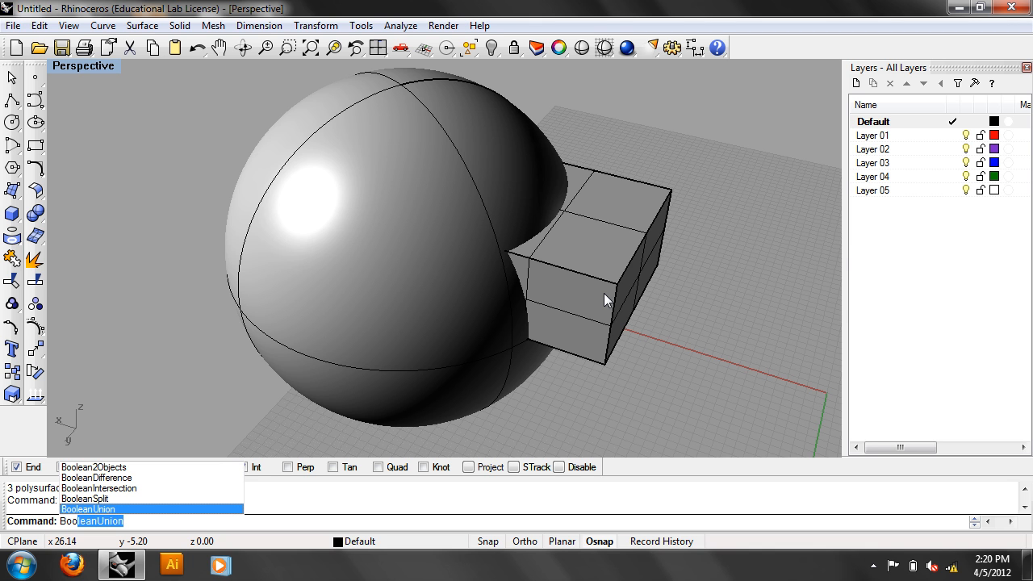
key(Escape)
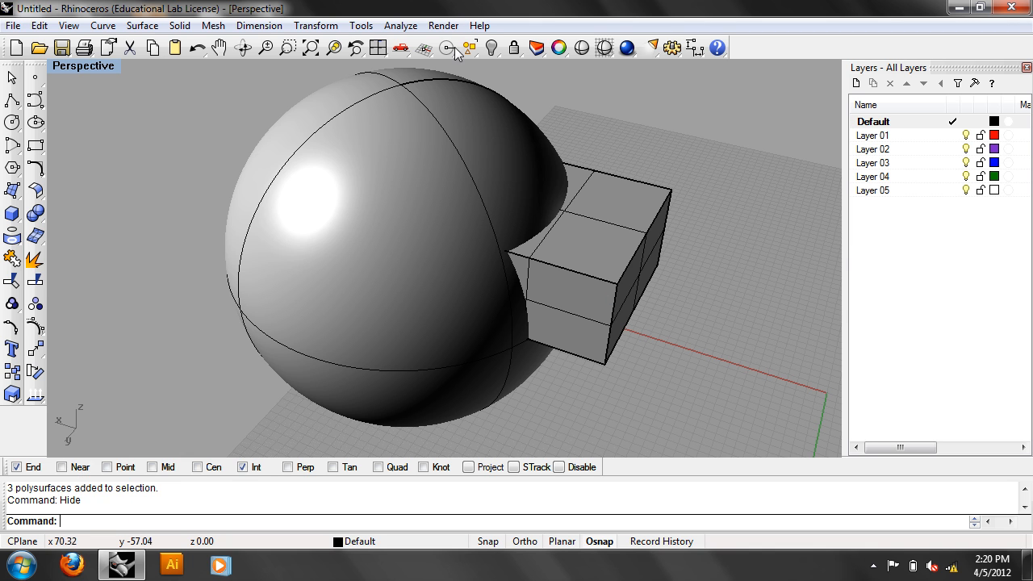
Step: Examine the overlap of the sphere and the box in Wireframe display, and return the Perspective view to Shaded
click(67, 70)
click(89, 109)
mouse_move(230, 355)
right_down()
mouse_move(331, 288)
mouse_move(350, 307)
right_up()
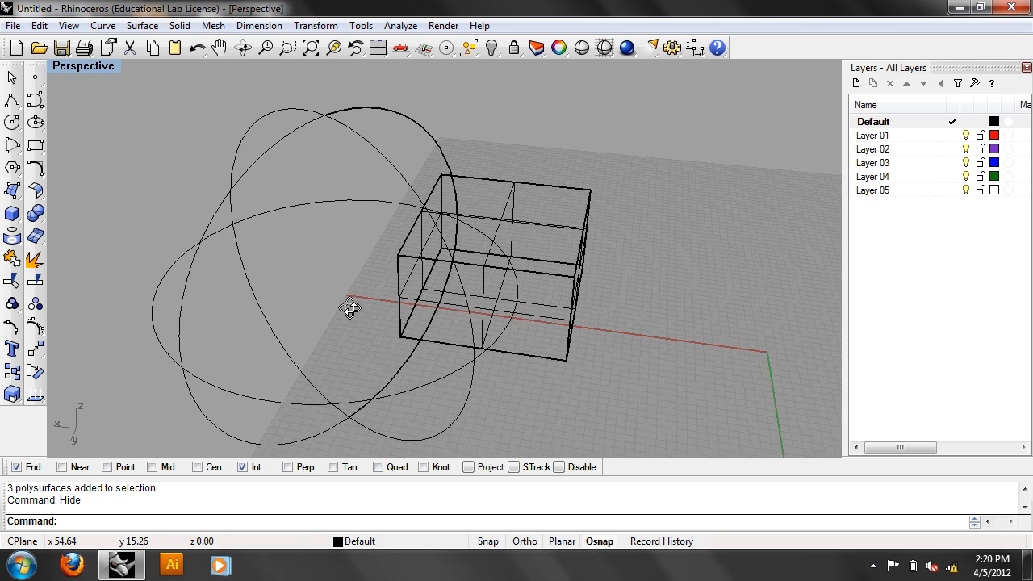
click(89, 66)
click(95, 126)
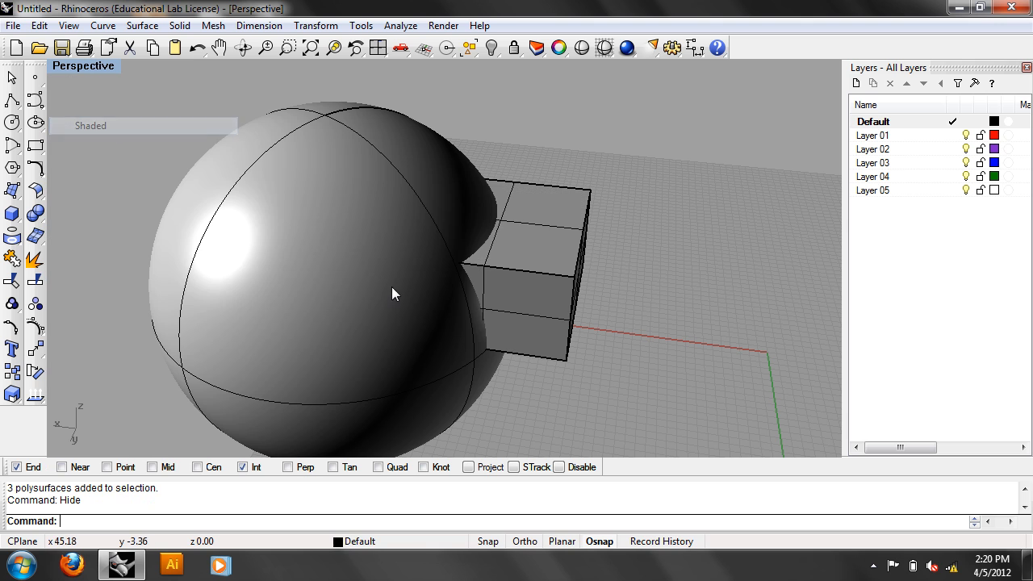
Step: Combine the box and the sphere into one solid with BooleanUnion
text(Boo)
key(Down)
key(Down)
key(Down)
key(Down)
key(Return)
click(558, 246)
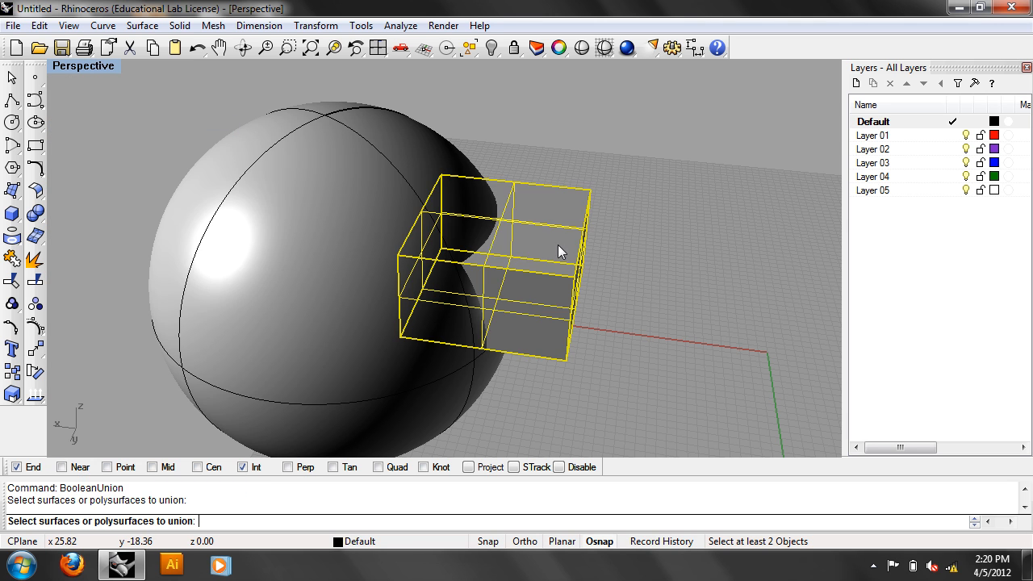
click(380, 194)
key(Return)
Step: Examine the inside of the united solid in Wireframe display, and return the Perspective view to Shaded
right_drag(445, 321, 396, 249)
click(396, 250)
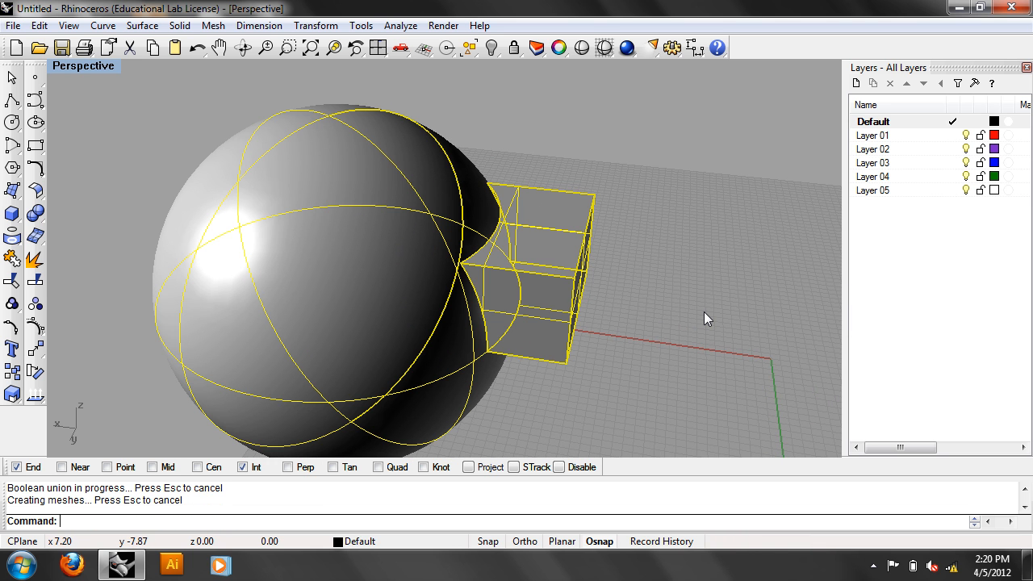
click(63, 68)
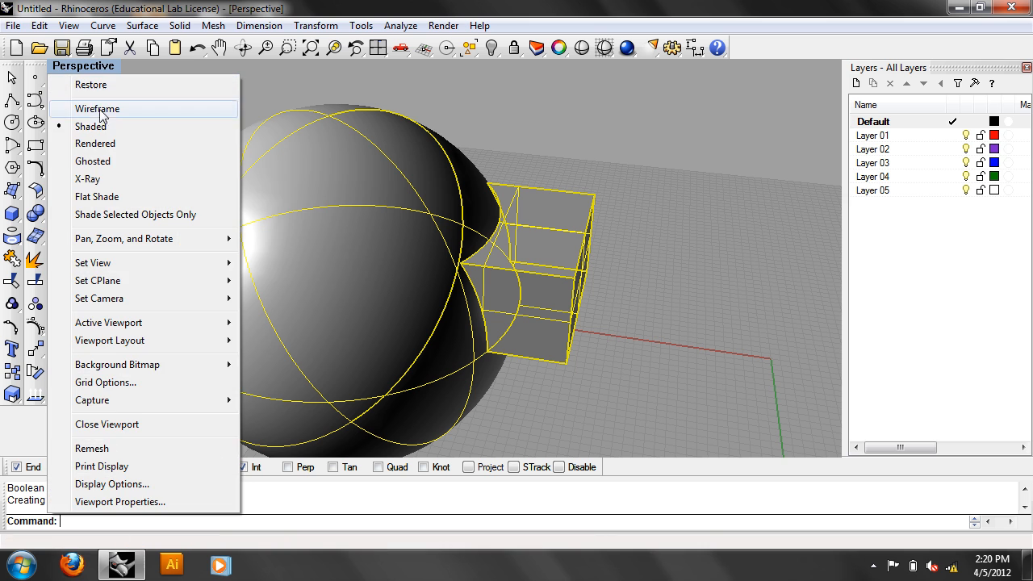
click(104, 108)
right_drag(284, 218, 241, 273)
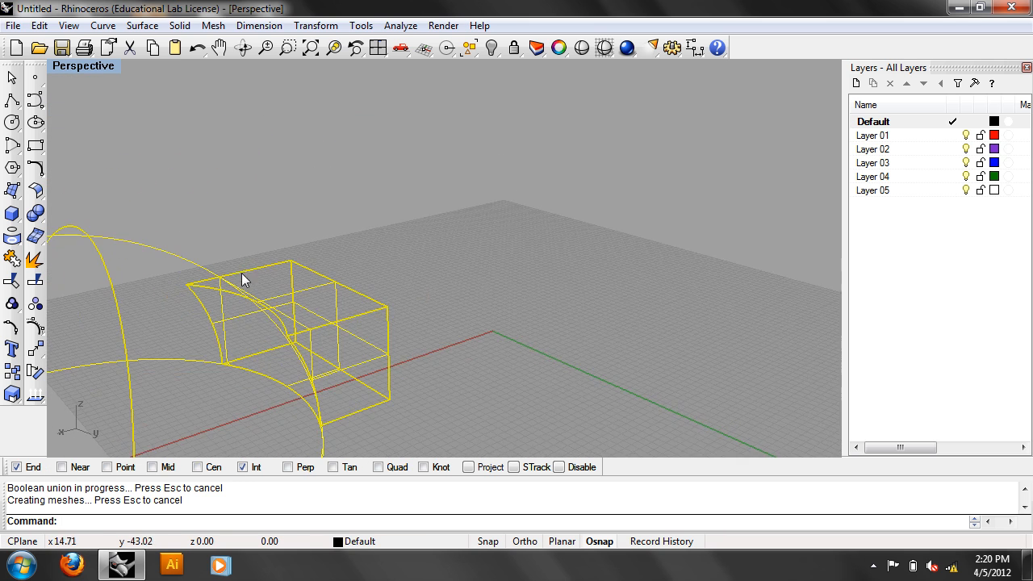
right_drag(296, 365, 422, 226)
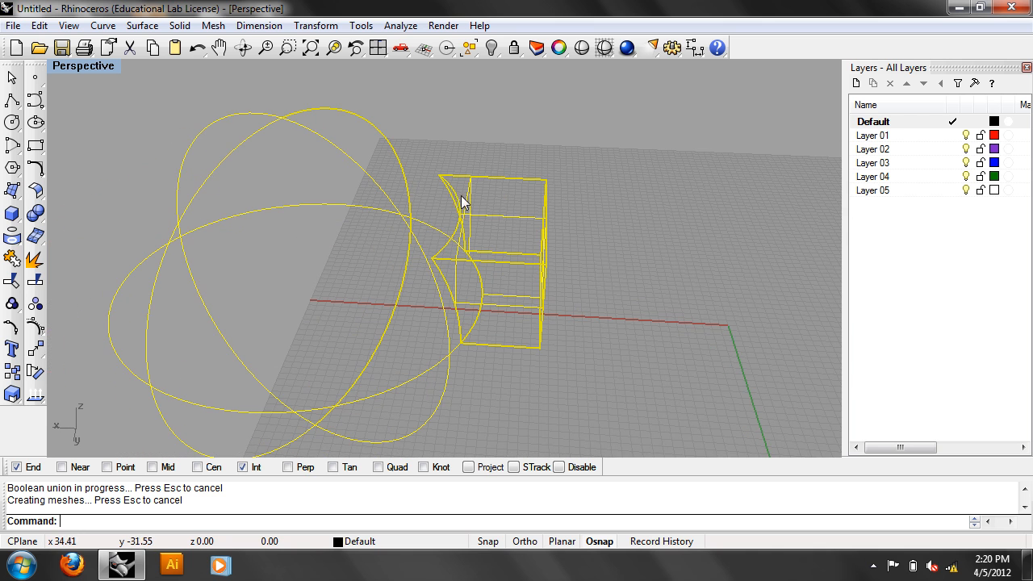
click(84, 67)
click(119, 127)
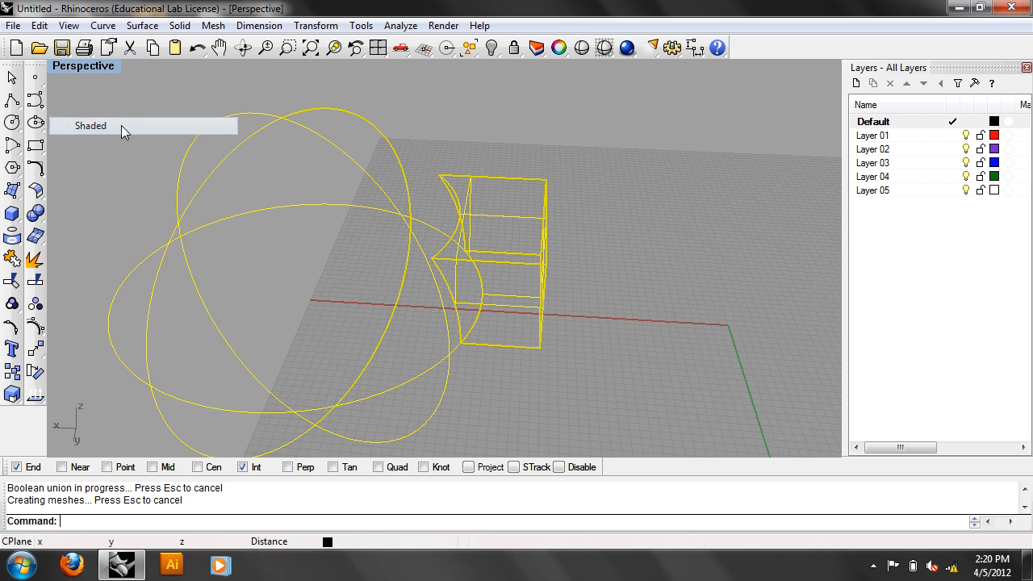
Step: Explode the united sphere-and-box solid into separate surfaces
right_drag(515, 256, 613, 217)
text(explode)
key(Return)
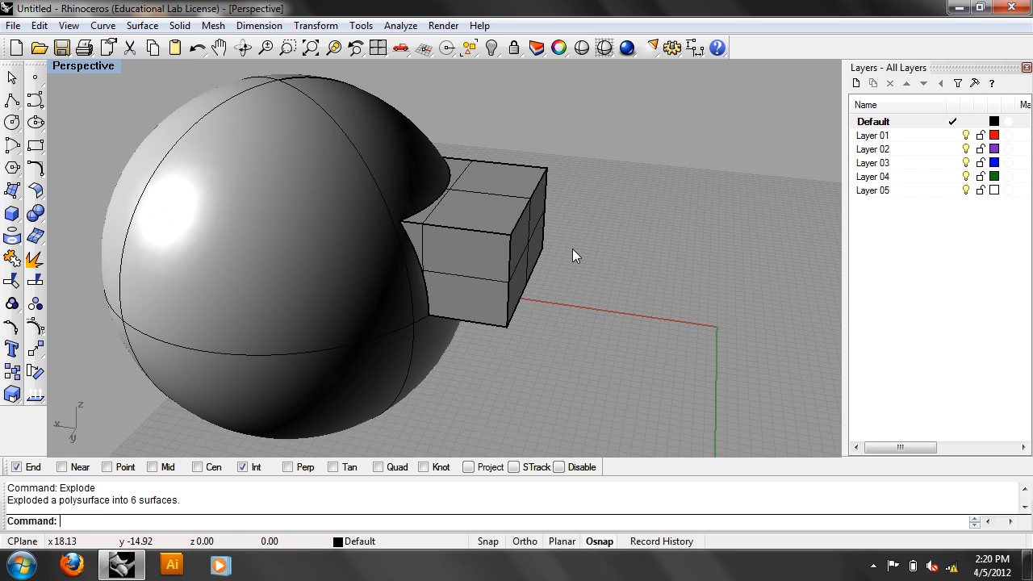
Step: Delete the sphere surface, look at the remaining box faces, and undo the deletion
click(346, 219)
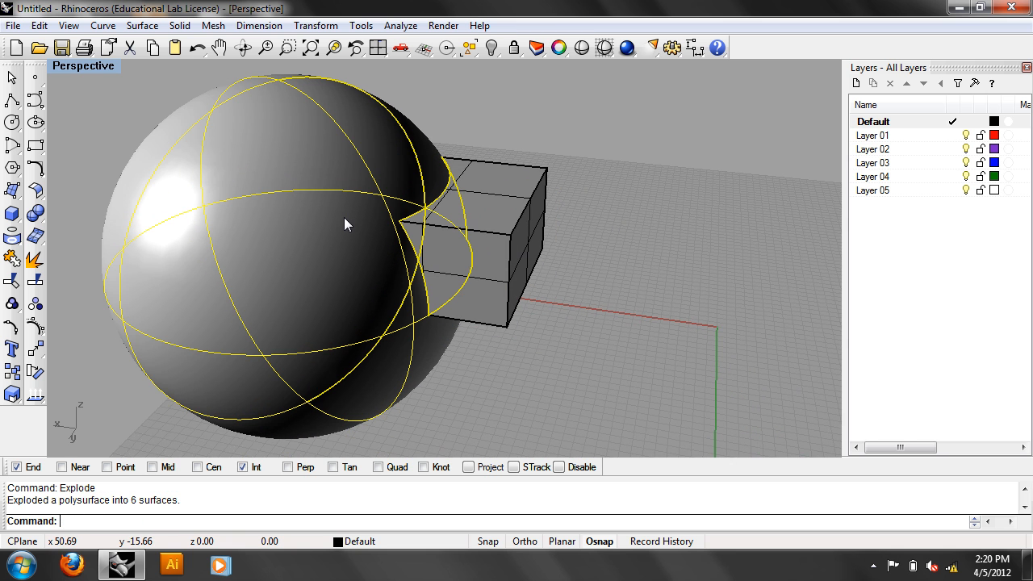
click(39, 25)
click(96, 174)
right_drag(312, 301, 341, 340)
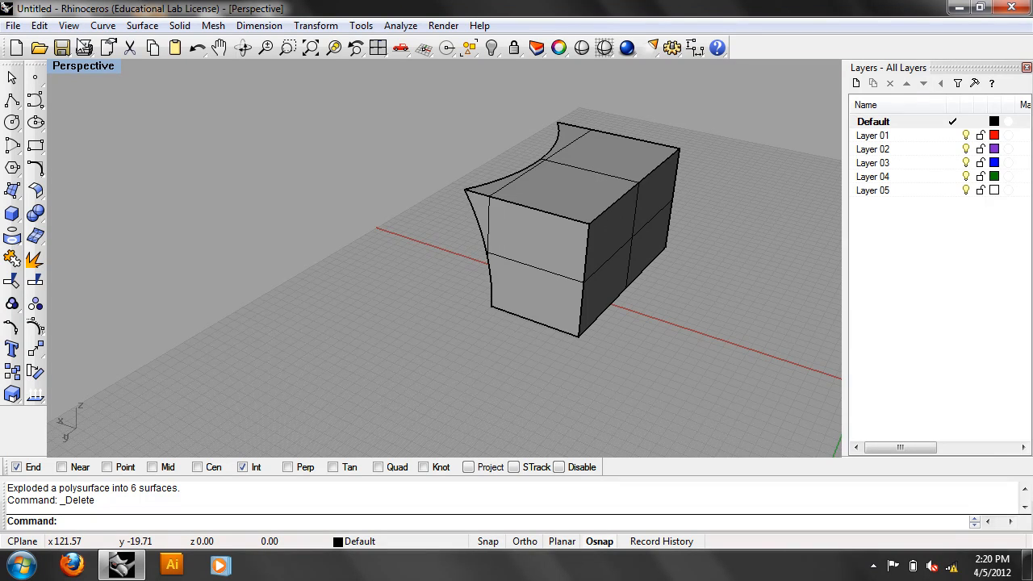
key(ctrl+z)
Step: Delete the box's top face and its front side face to look inside the joined shape
click(649, 162)
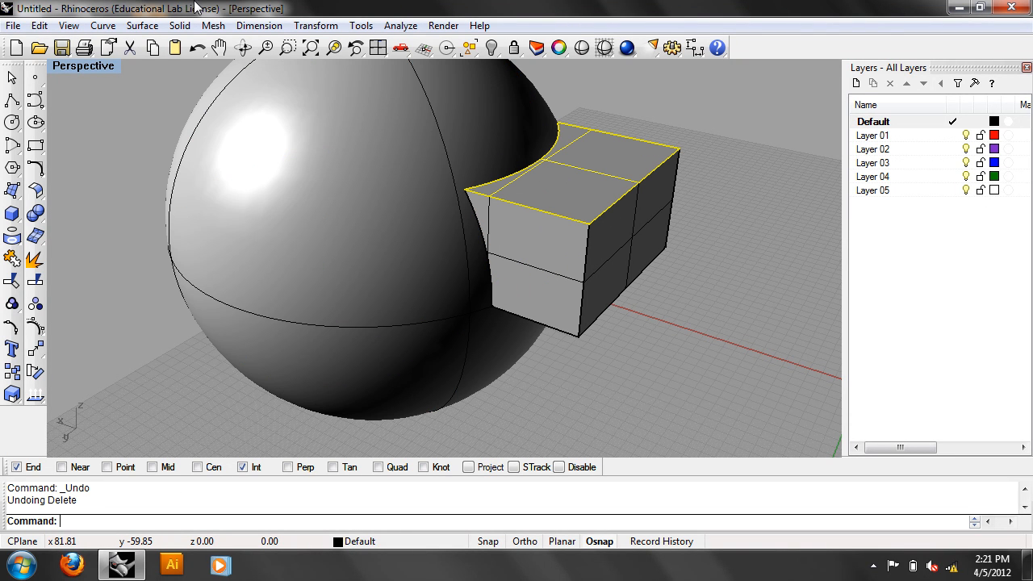
shift+click(531, 244)
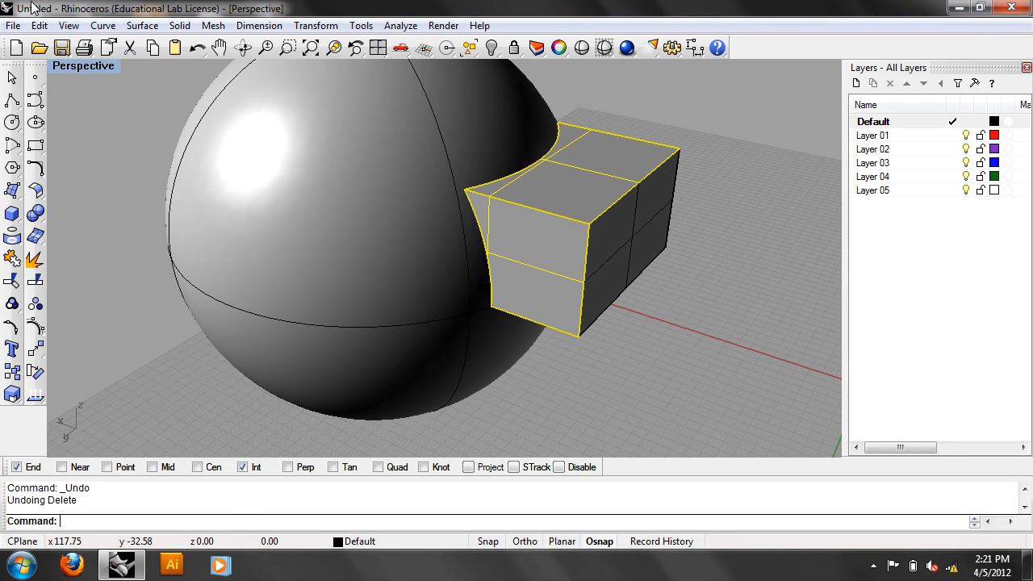
click(39, 25)
click(51, 170)
right_drag(268, 264, 242, 258)
right_drag(669, 363, 616, 362)
shift+right_drag(708, 236, 555, 309)
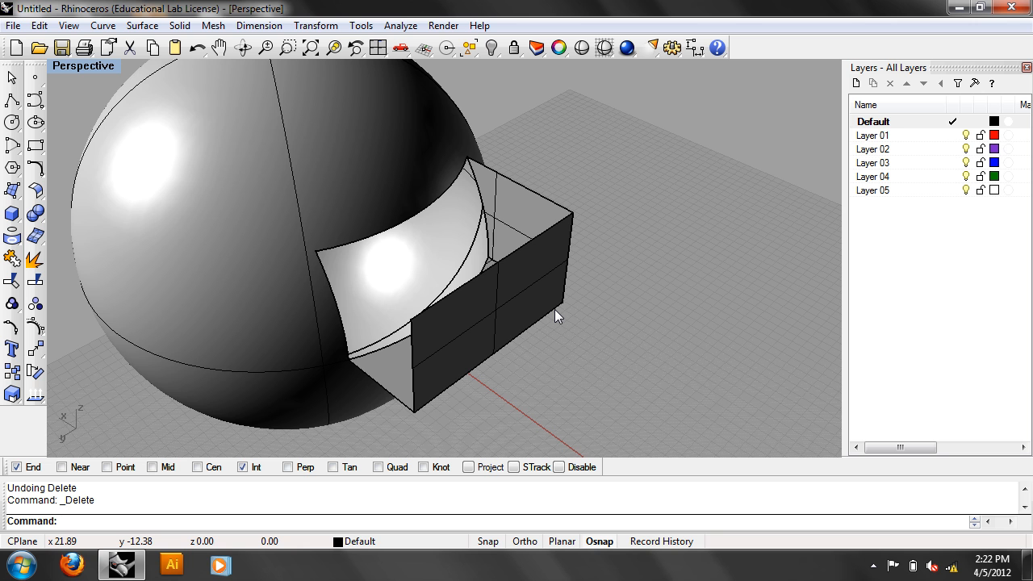
scroll(710, 323, up, 3)
Step: Undo the face deletion, the explode and the Boolean union to restore the separate sphere and box
key(BackSpace)
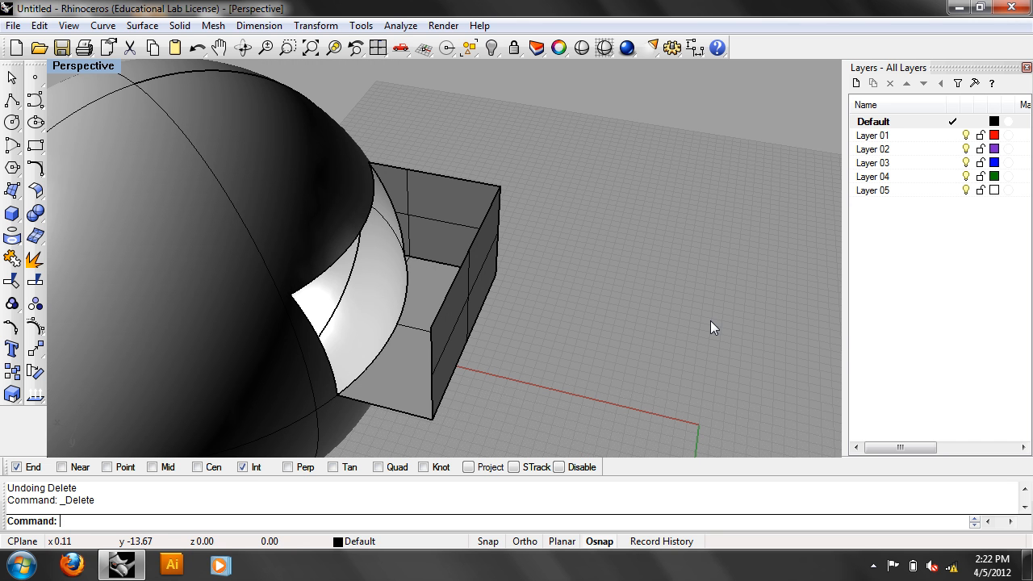
key(ctrl+z)
key(ctrl+z)
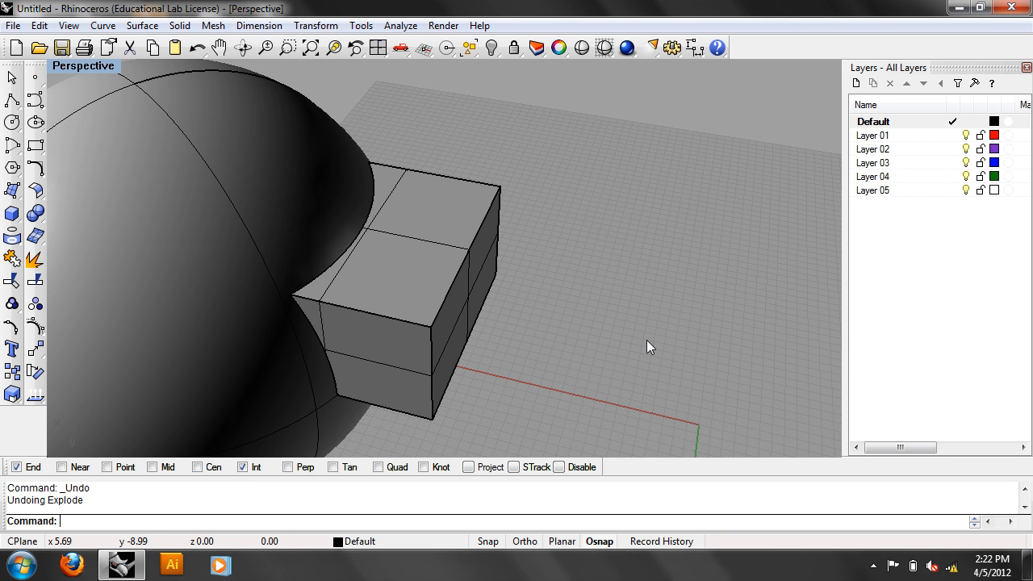
key(ctrl+z)
key(Escape)
shift+right_drag(643, 344, 723, 314)
drag(723, 314, 274, 193)
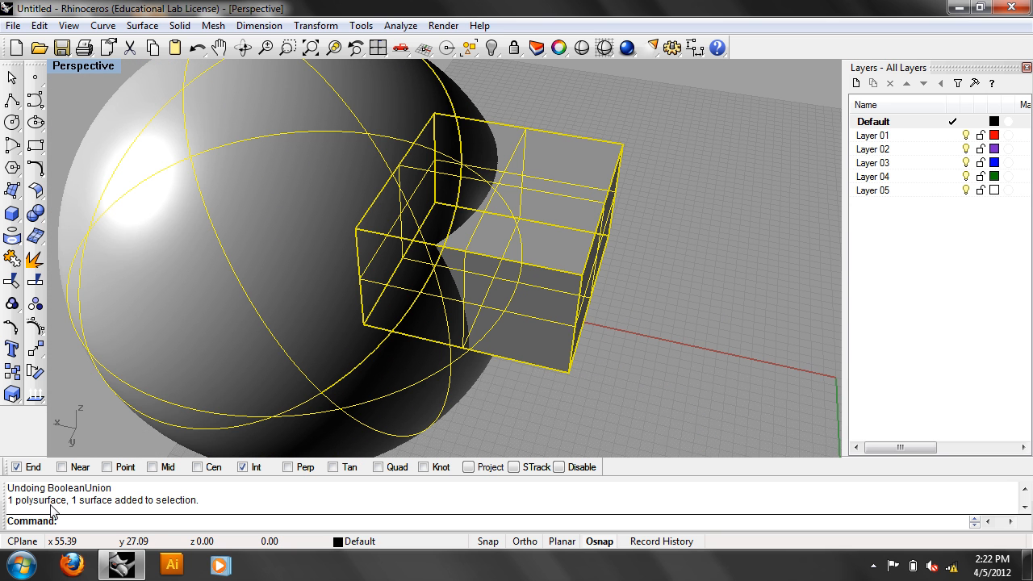
text(BooleanIntersection)
key(Down)
key(Down)
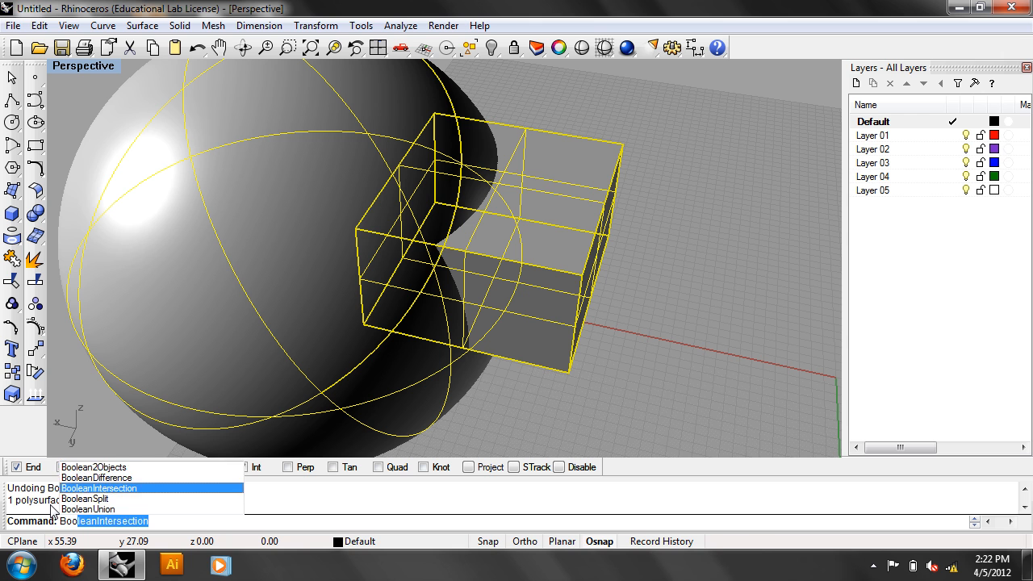
key(Return)
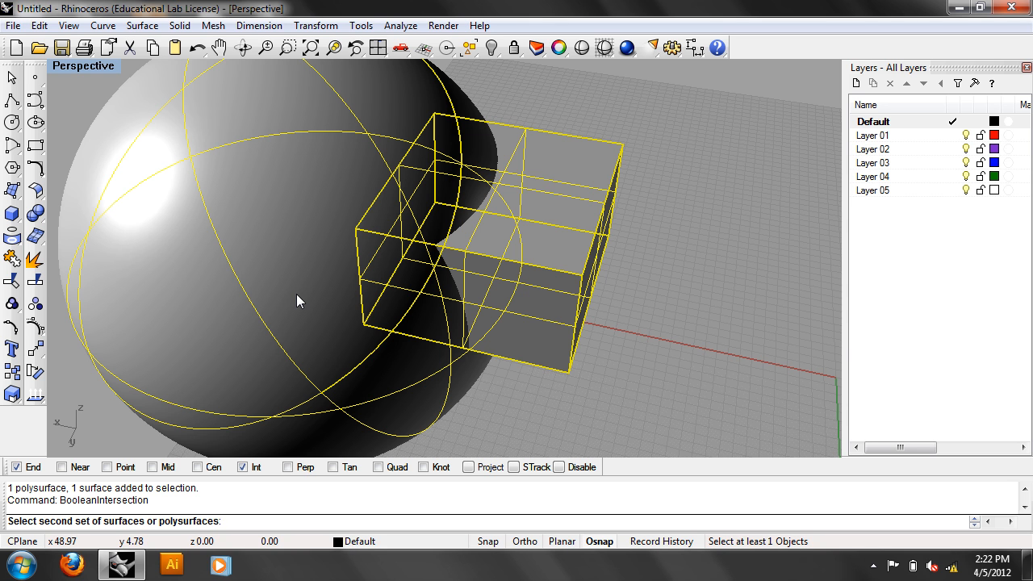
key(Escape)
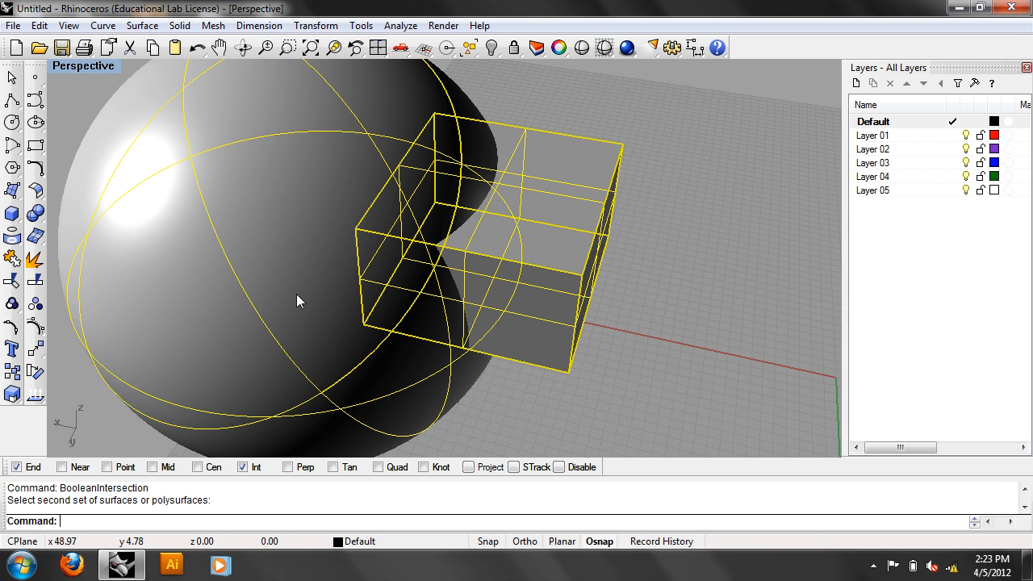
right_drag(471, 358, 603, 373)
key(Escape)
click(324, 248)
click(506, 288)
click(626, 332)
drag(454, 413, 334, 266)
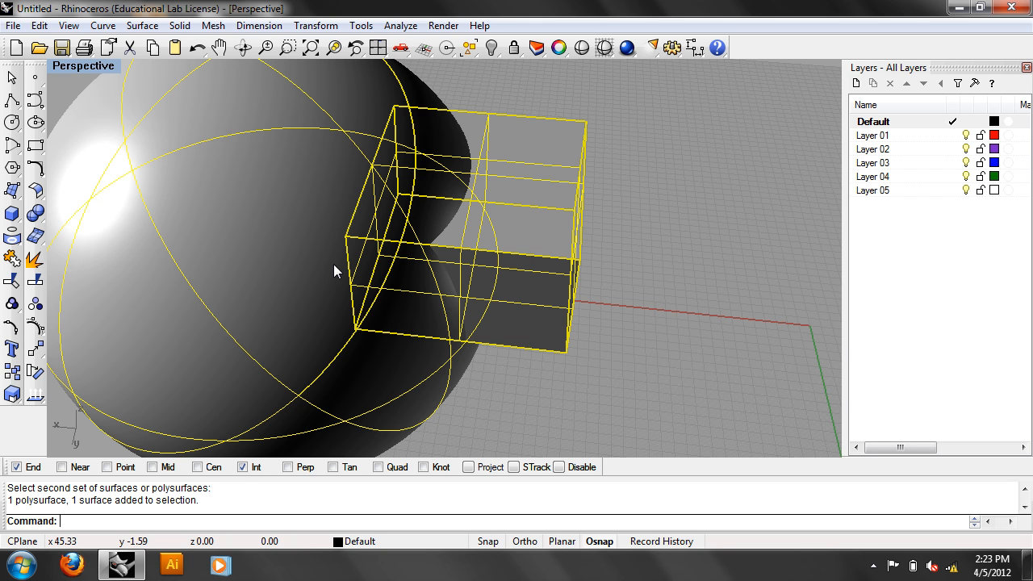
text(BooleanSplit)
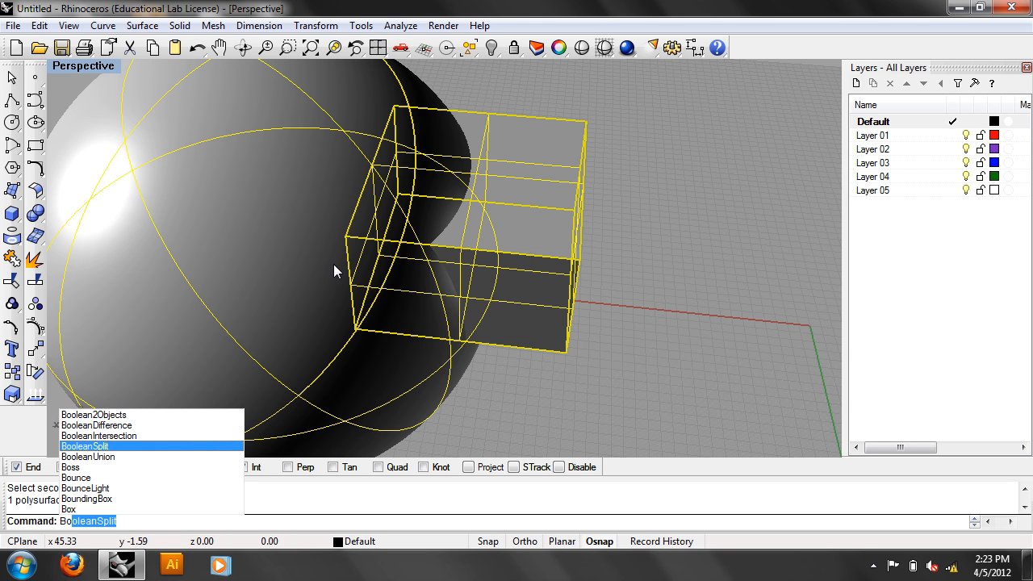
key(Return)
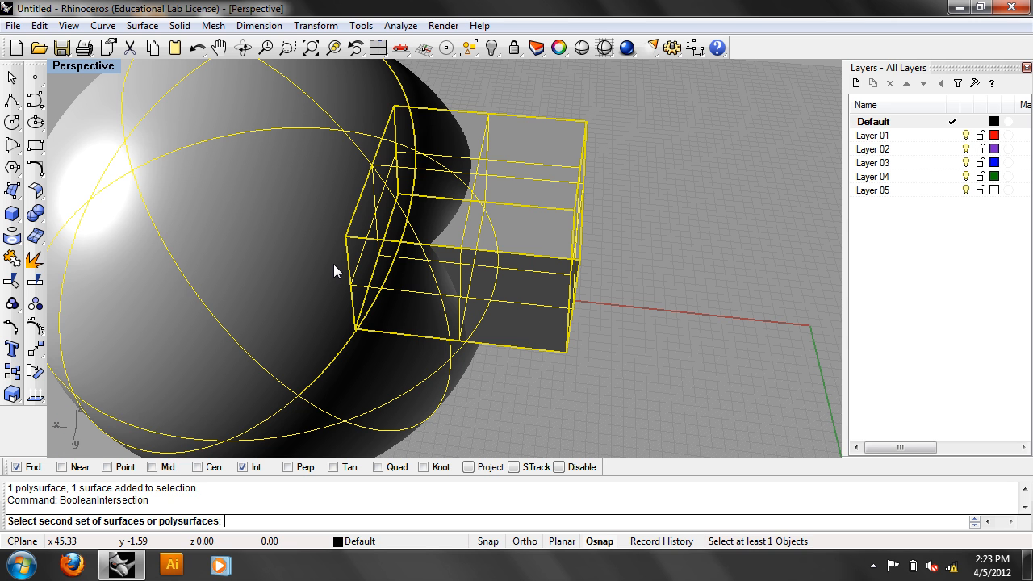
key(Escape)
Step: Apply BooleanIntersection with the box as the first set and the sphere as the second, and examine the result
click(540, 225)
text(Boolean2Objects)
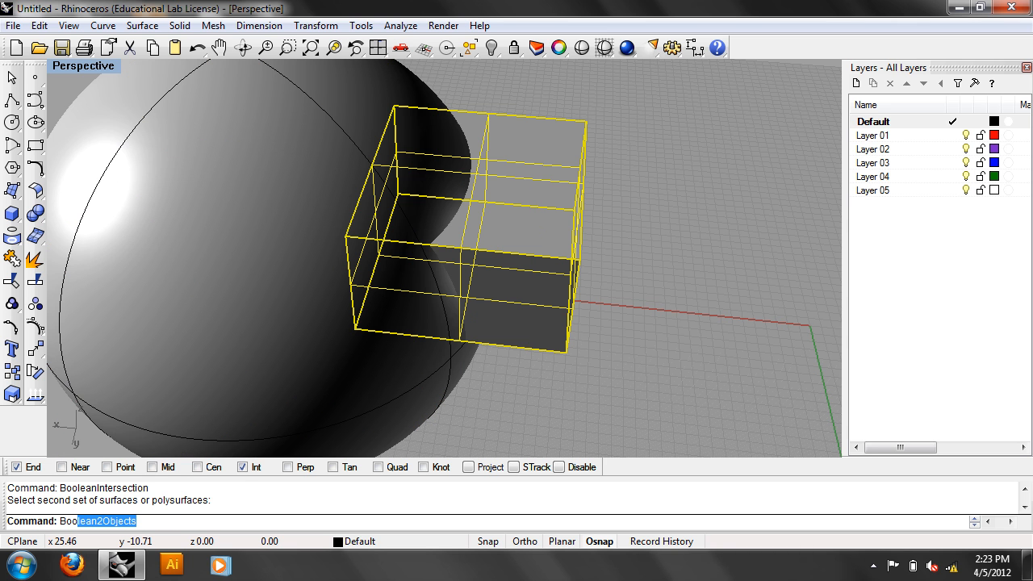
key(Return)
click(249, 165)
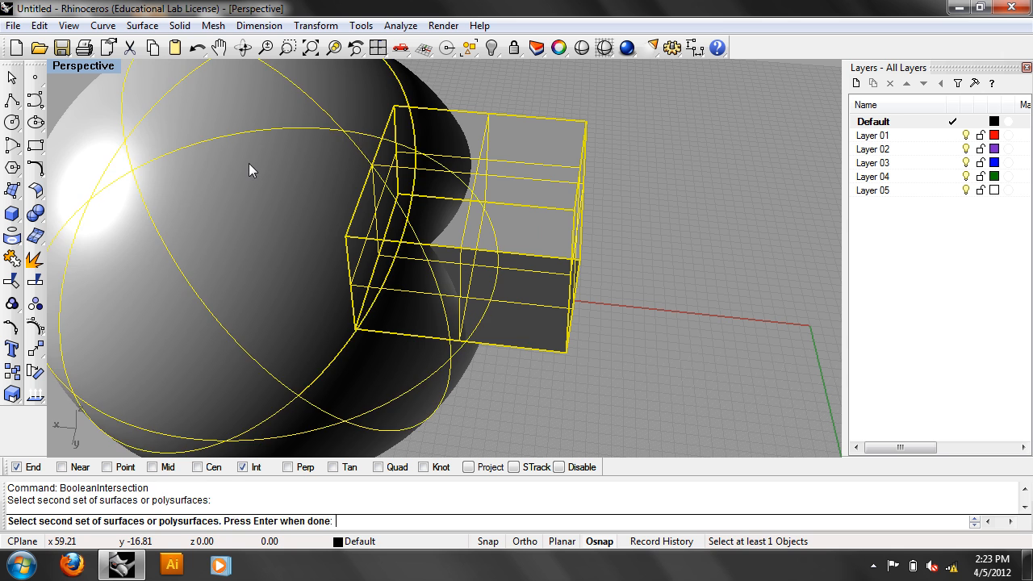
key(Return)
right_drag(248, 168, 300, 219)
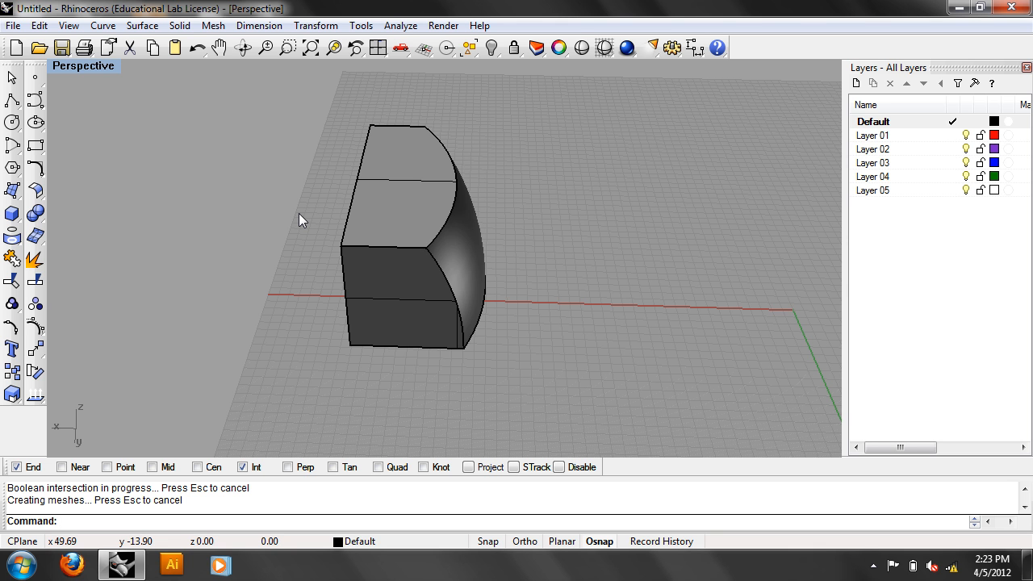
right_drag(298, 213, 468, 329)
Step: Undo the Boolean intersection and deselect the restored sphere and box
key(super)
click(468, 329)
key(ctrl+z)
right_drag(522, 345, 593, 355)
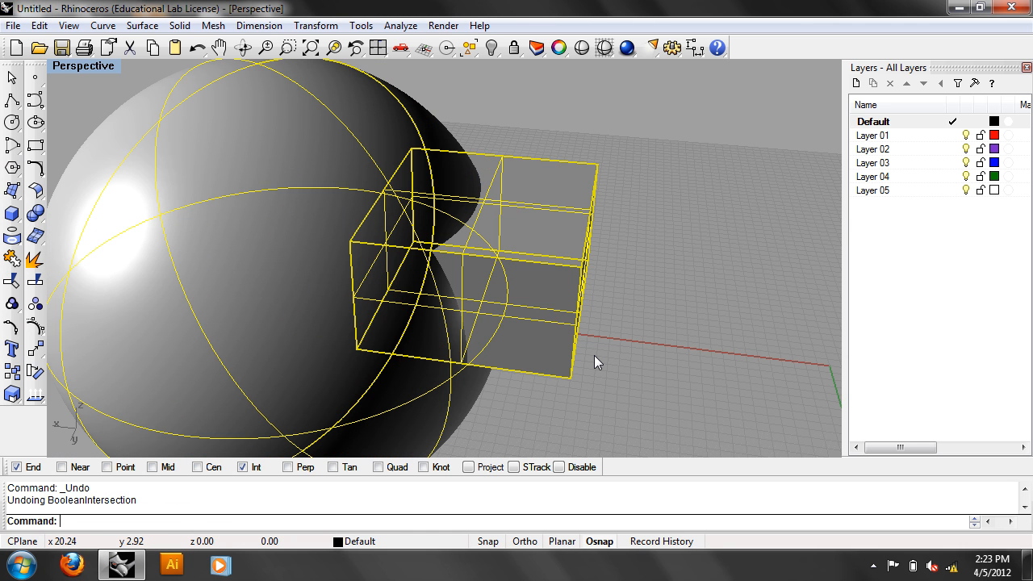
click(594, 355)
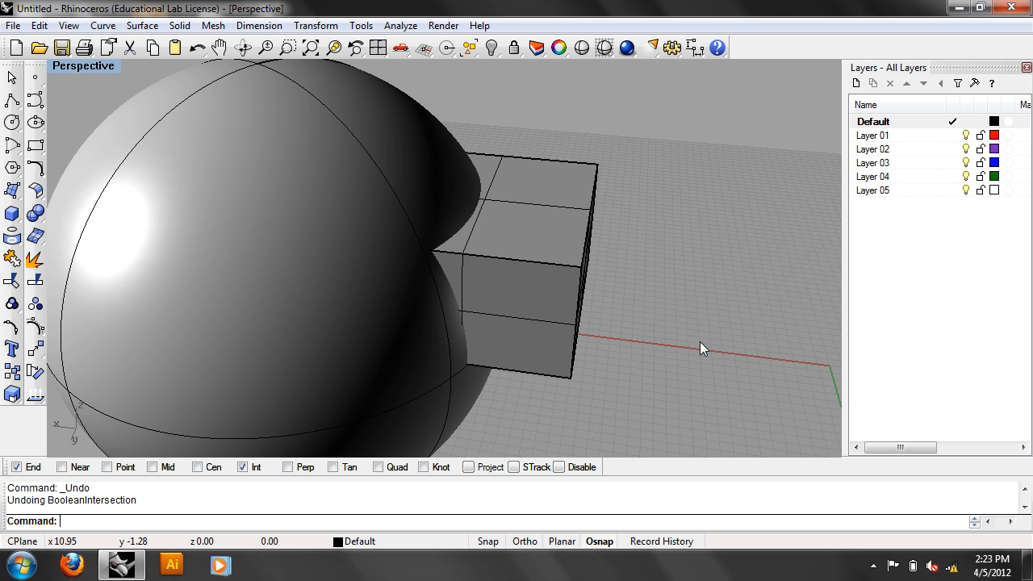
Step: Apply BooleanDifference with the box as the first set and the sphere as the second, and inspect the curved cut
text(BooleanDifference)
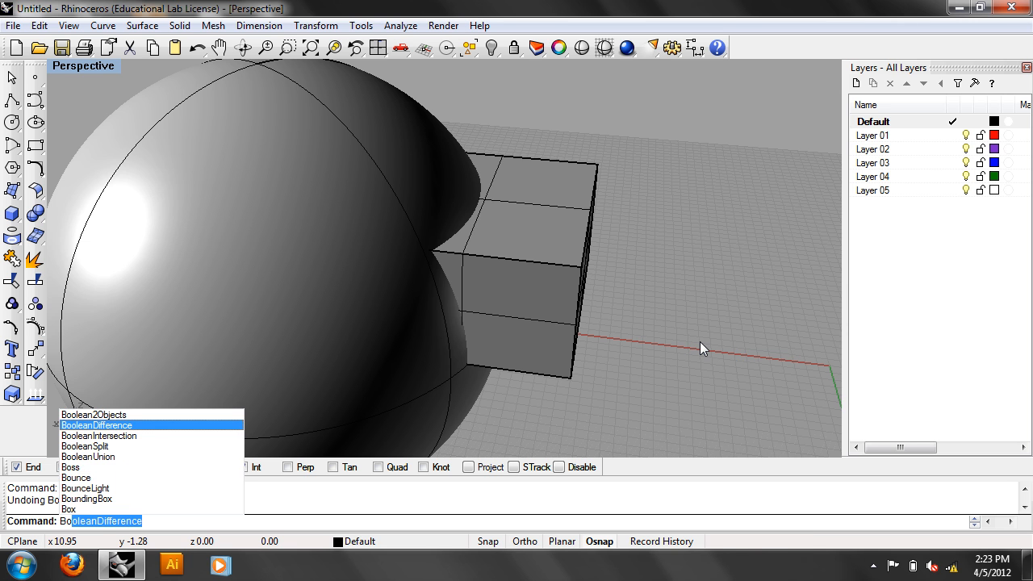
key(Return)
click(532, 208)
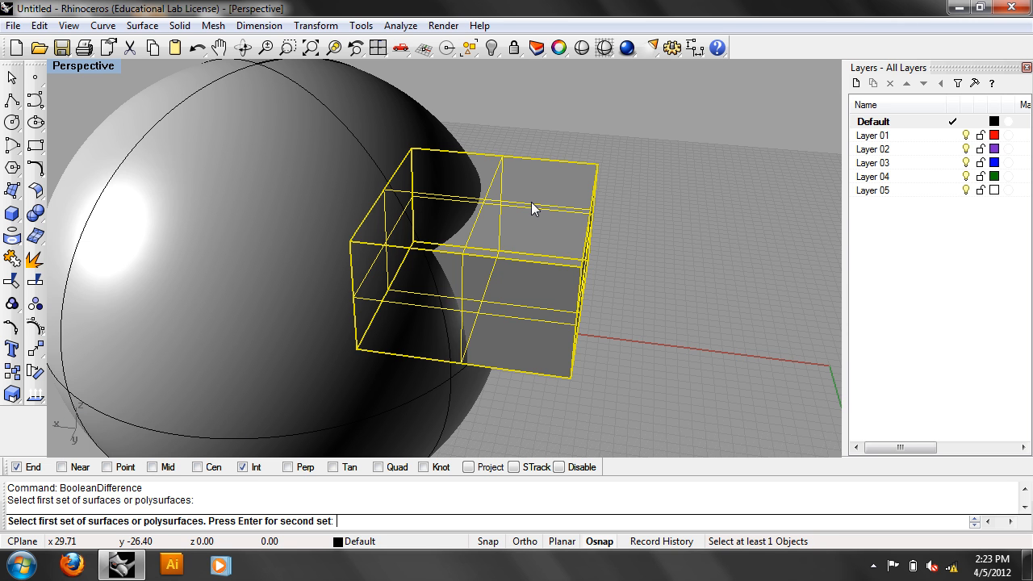
key(Return)
click(284, 201)
key(Return)
right_drag(295, 264, 482, 252)
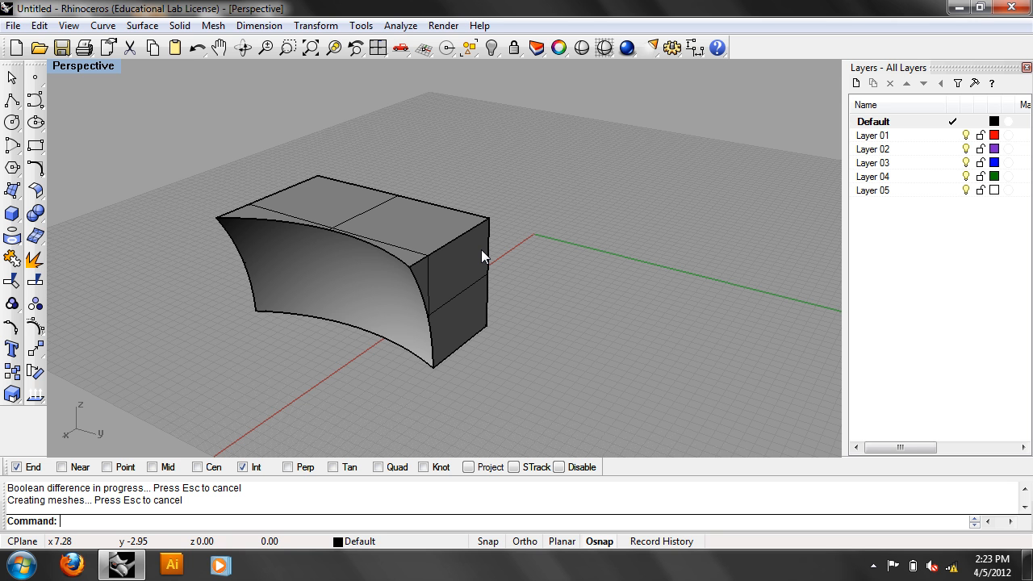
Step: Delete the carved box left from the Boolean difference
click(247, 261)
click(39, 25)
click(118, 175)
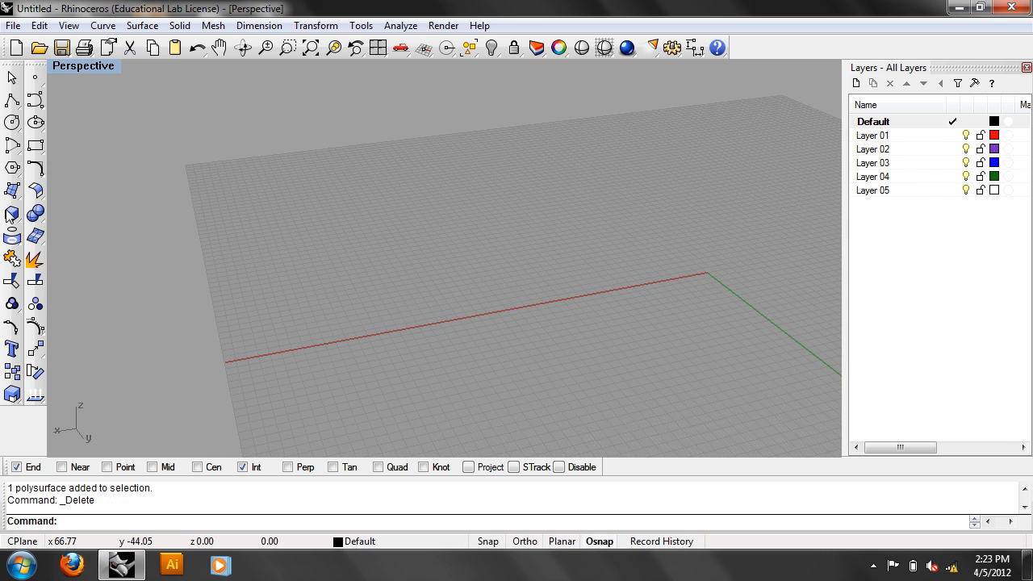
Step: Draw a large, thin box on the construction plane as a flat rectangular slab
click(11, 214)
click(357, 170)
click(823, 296)
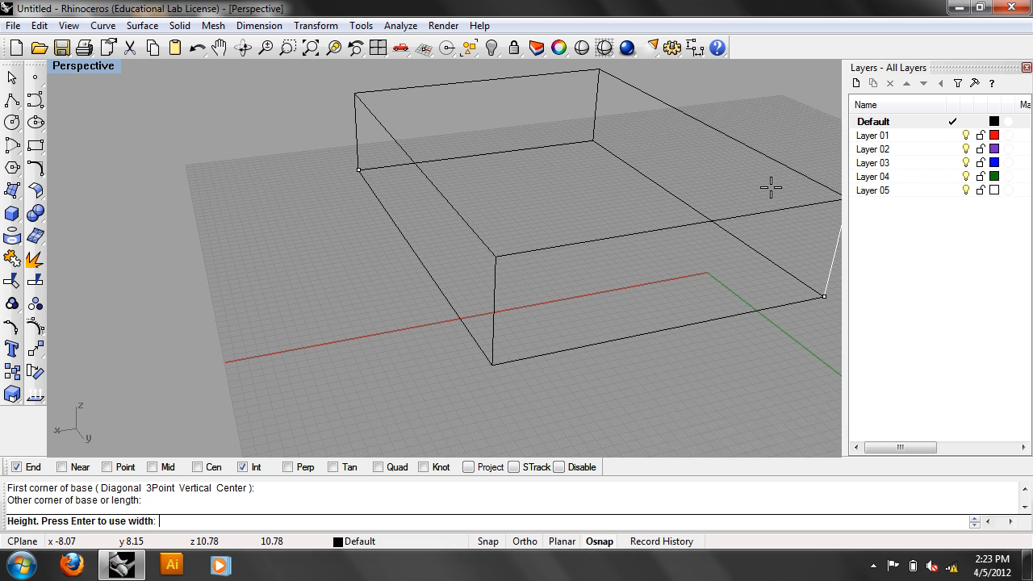
click(742, 256)
right_drag(743, 257, 405, 247)
Step: Draw two smaller boxes rising through the slab, a longer one near its middle and a shorter one beside it
key(Return)
click(365, 223)
click(475, 284)
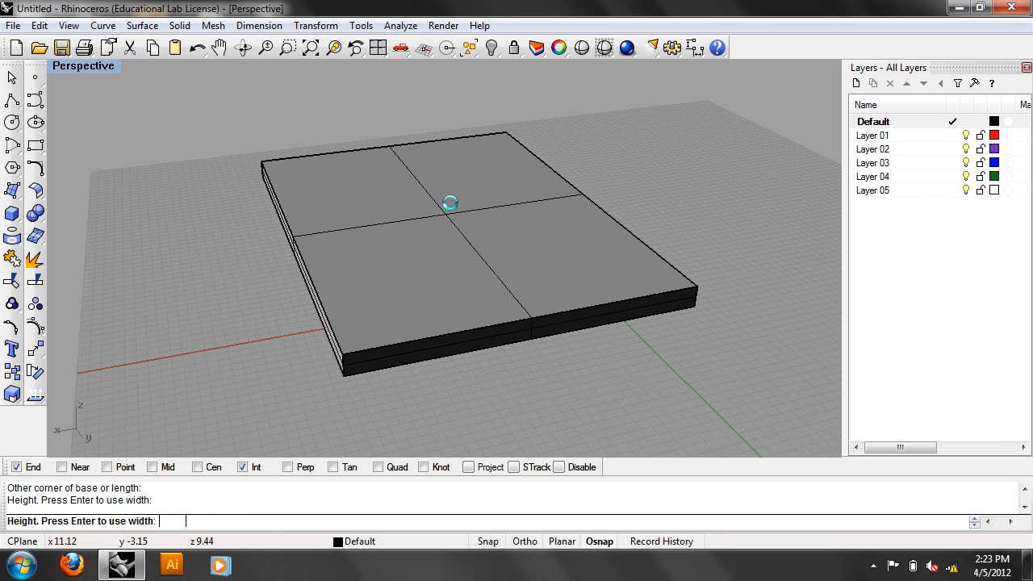
key(Return)
click(532, 246)
click(640, 280)
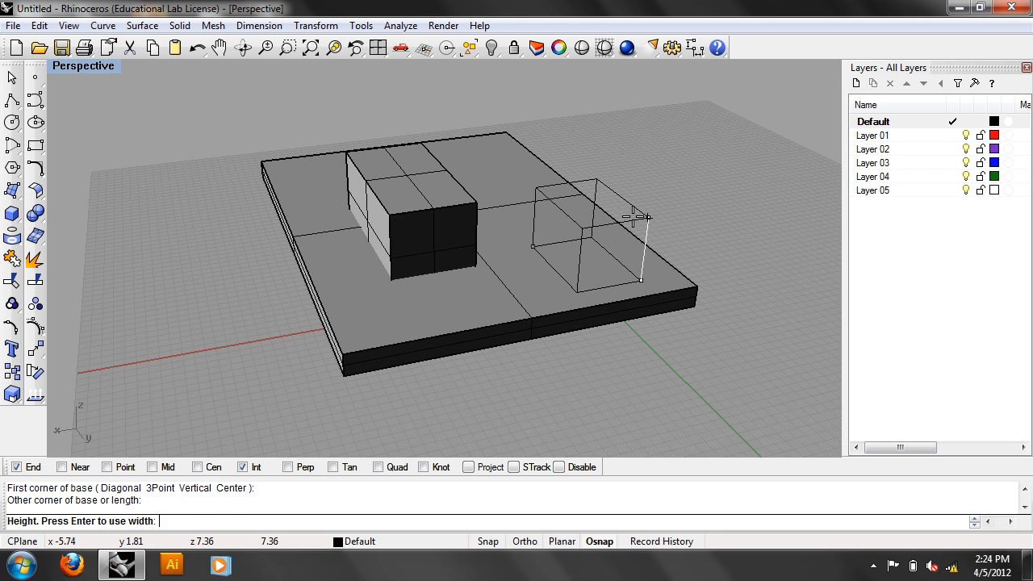
click(638, 216)
right_drag(692, 260, 515, 188)
click(519, 252)
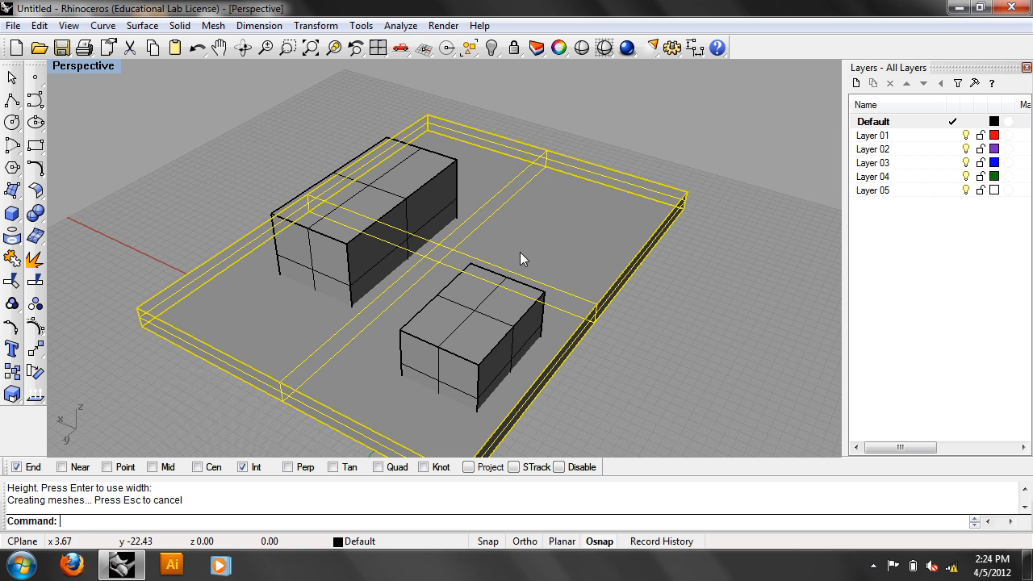
click(726, 327)
click(502, 334)
click(436, 218)
click(663, 358)
Step: Apply BooleanDifference to the slab with both smaller boxes as the second set to cut two rectangular openings
text(booleand)
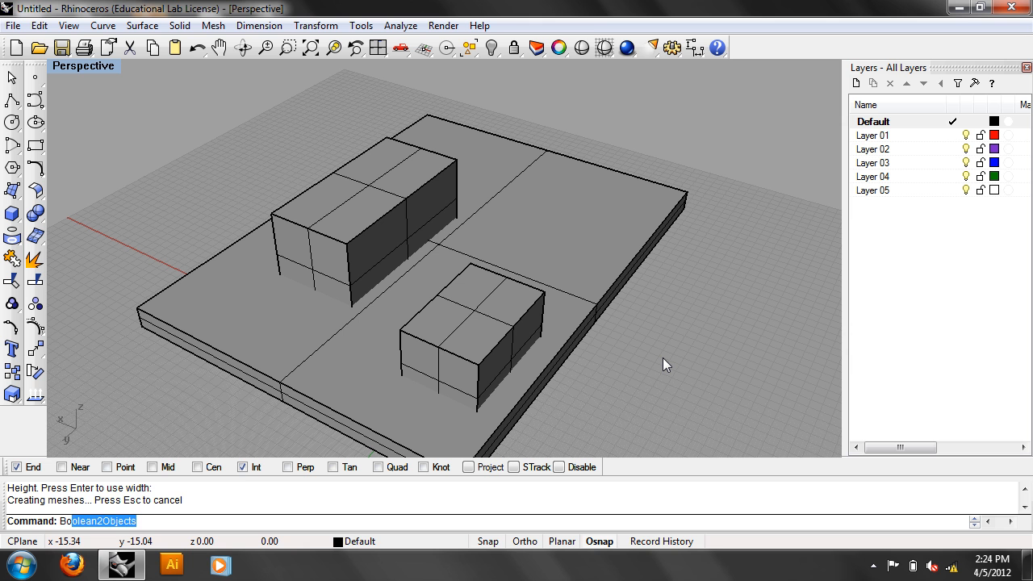
key(Return)
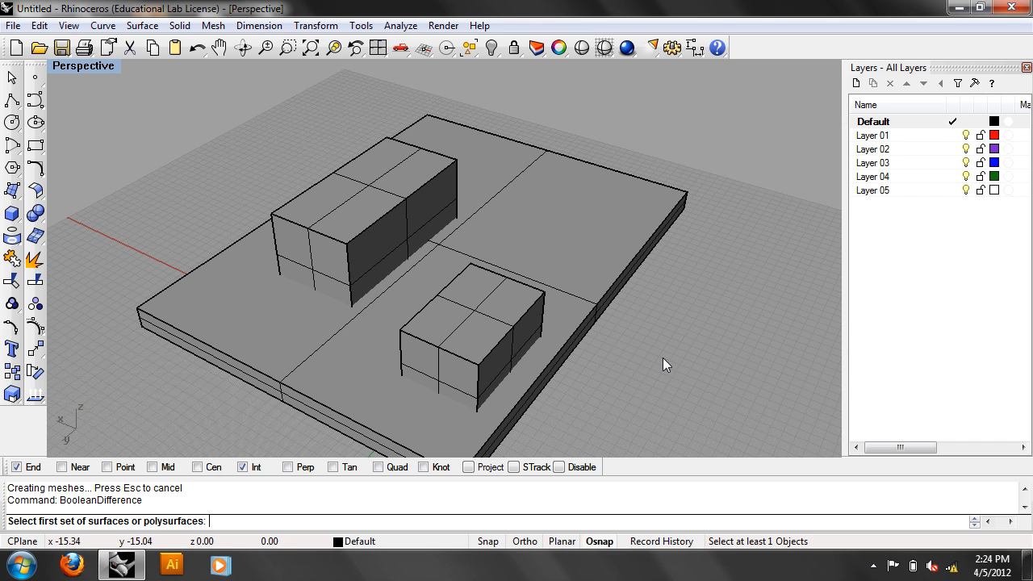
click(590, 206)
key(Return)
click(473, 311)
click(331, 233)
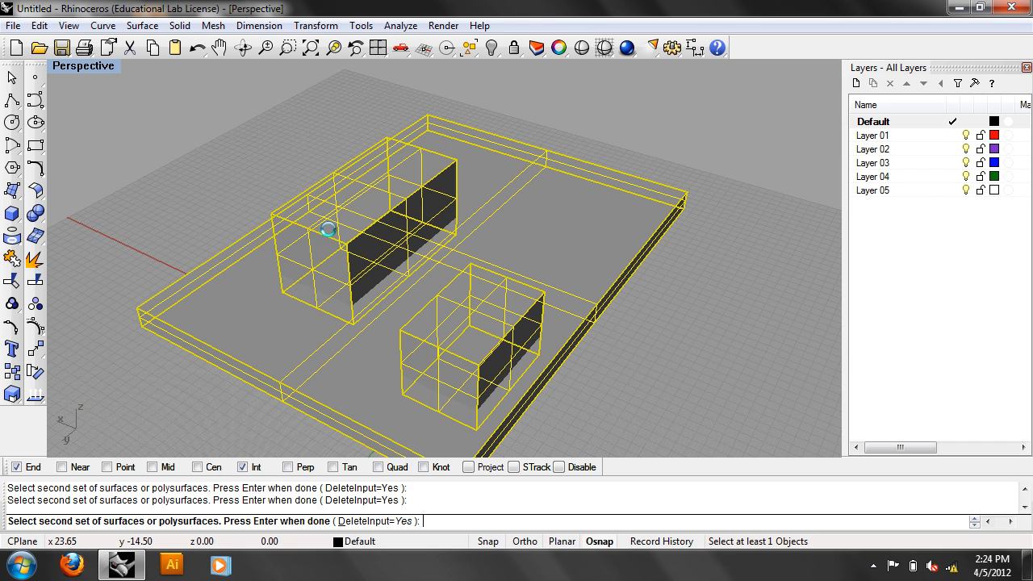
key(Return)
scroll(441, 381, up, 3)
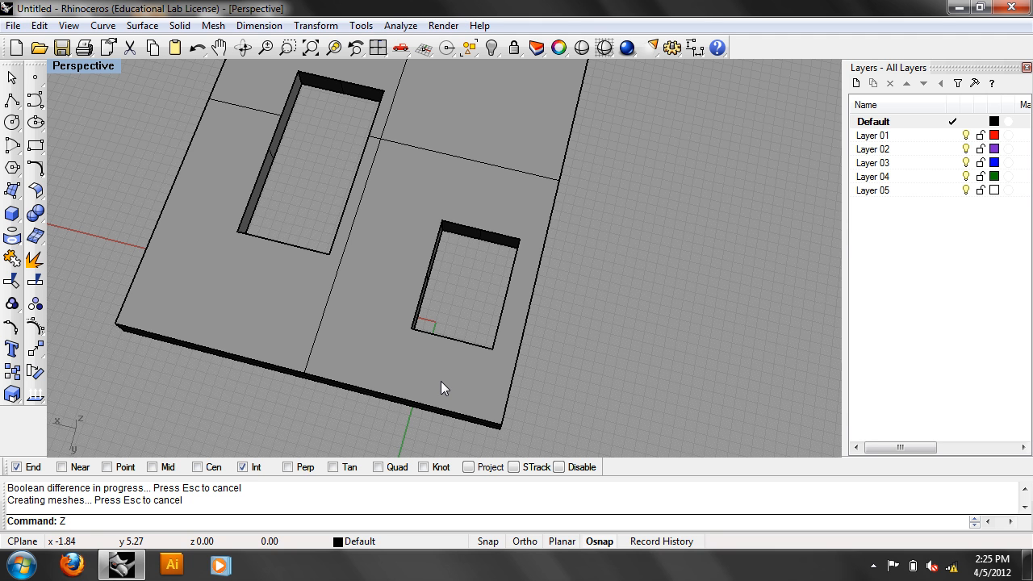
Step: Undo the Boolean difference to restore the slab and the two boxes
key(Escape)
right_drag(631, 371, 613, 277)
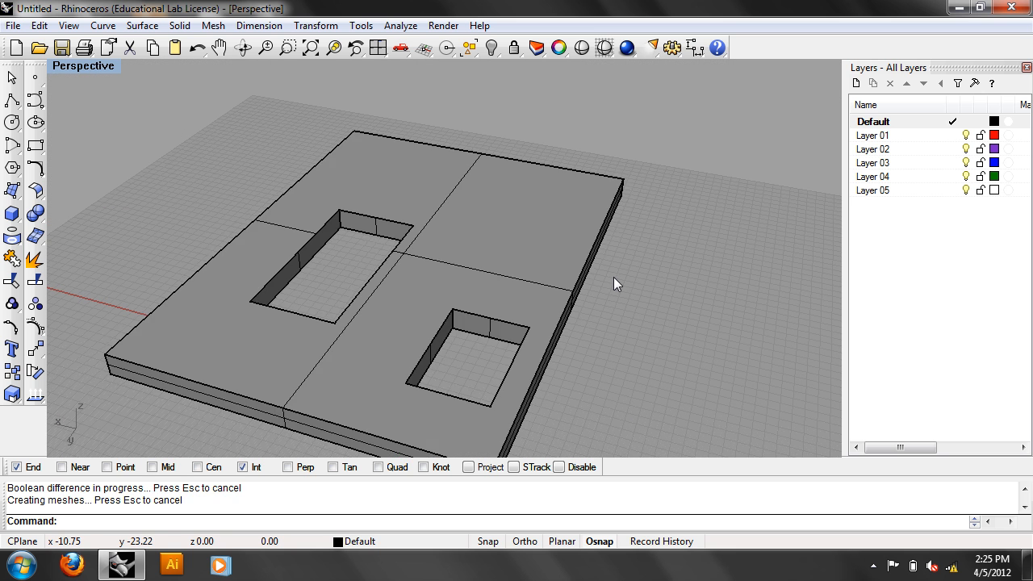
key(ctrl+z)
click(657, 330)
Step: Apply BooleanSplit to the slab using the two smaller boxes as cutting polysurfaces
text(BackgroundBitmap)
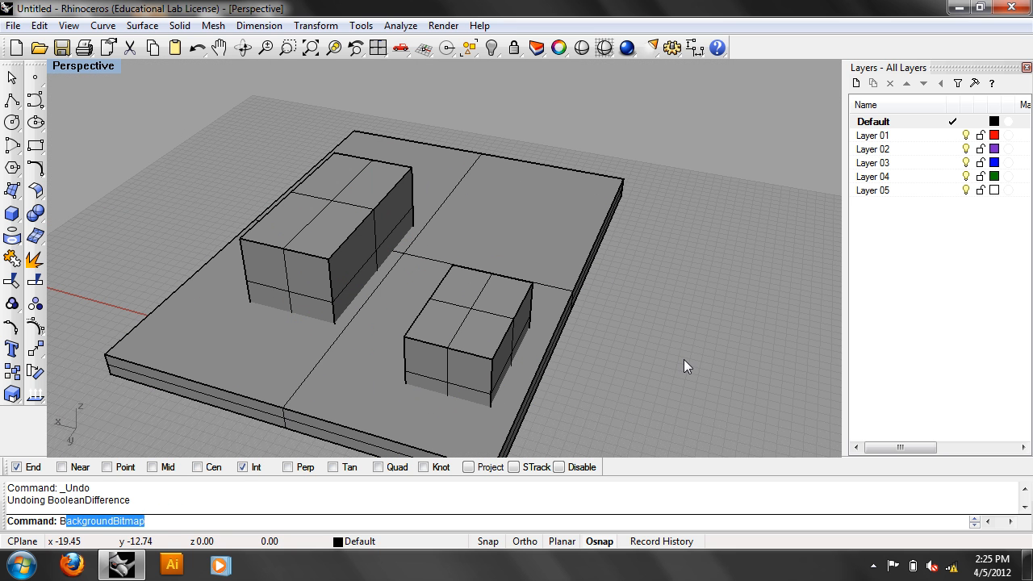
key(Down)
key(Down)
key(Down)
key(Down)
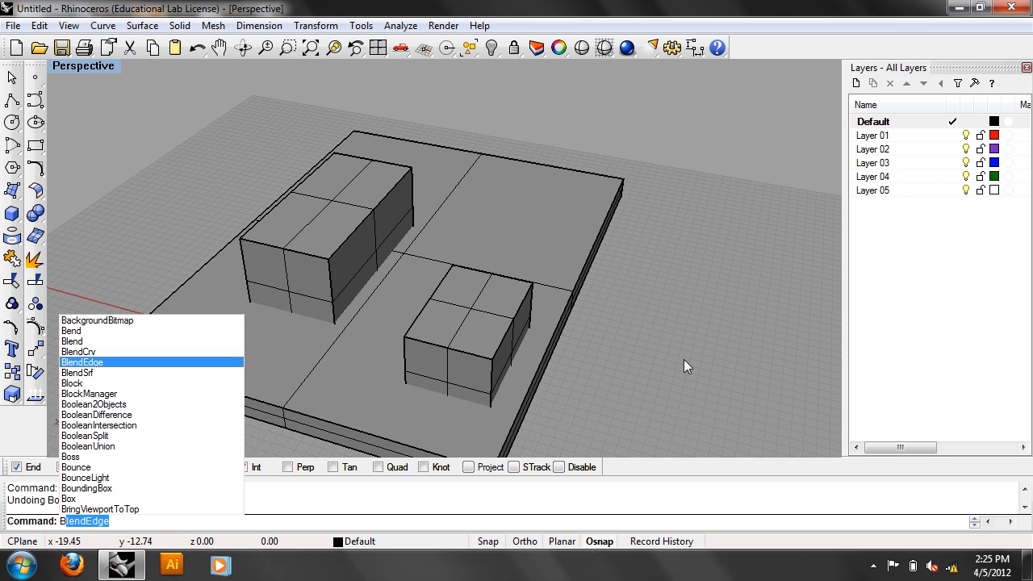
text(oo)
key(Down)
key(Down)
key(Down)
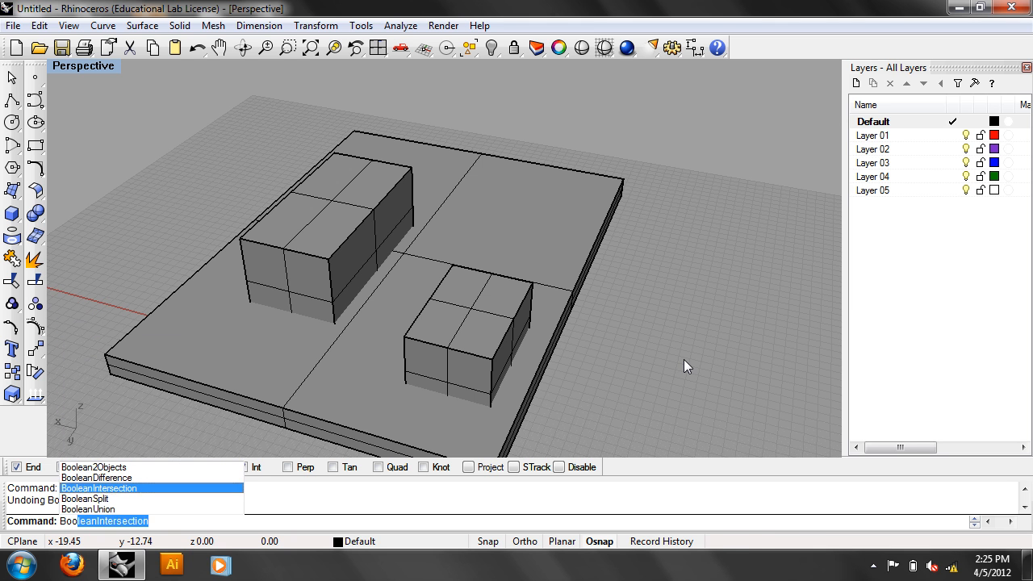
key(Return)
click(556, 180)
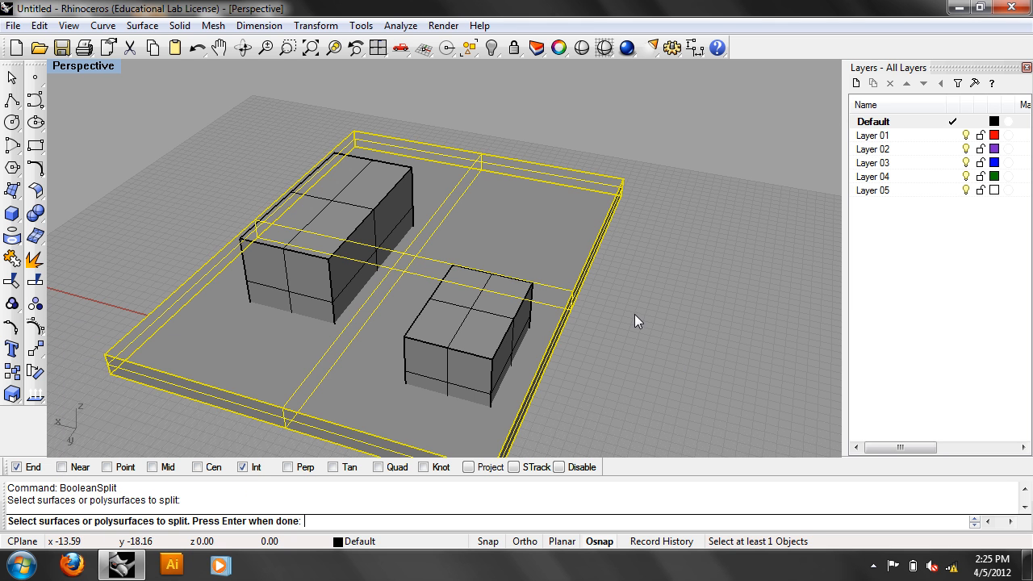
key(Return)
click(462, 326)
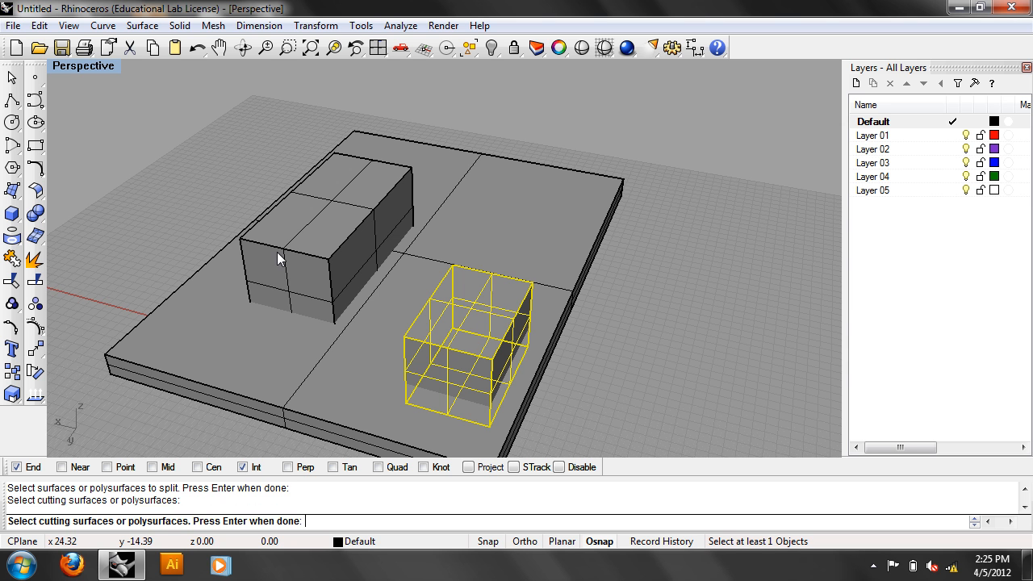
click(300, 246)
key(Return)
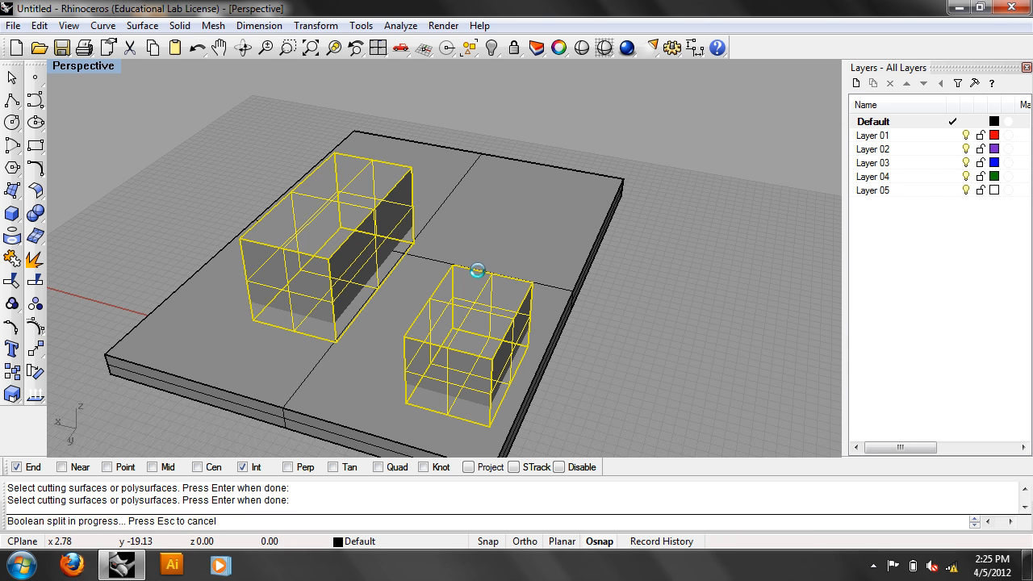
Step: Examine the split pieces from several angles, selecting the two box pieces individually and clearing the selection
right_drag(695, 333, 540, 349)
click(540, 349)
right_drag(605, 397, 652, 422)
click(611, 382)
click(362, 293)
click(447, 350)
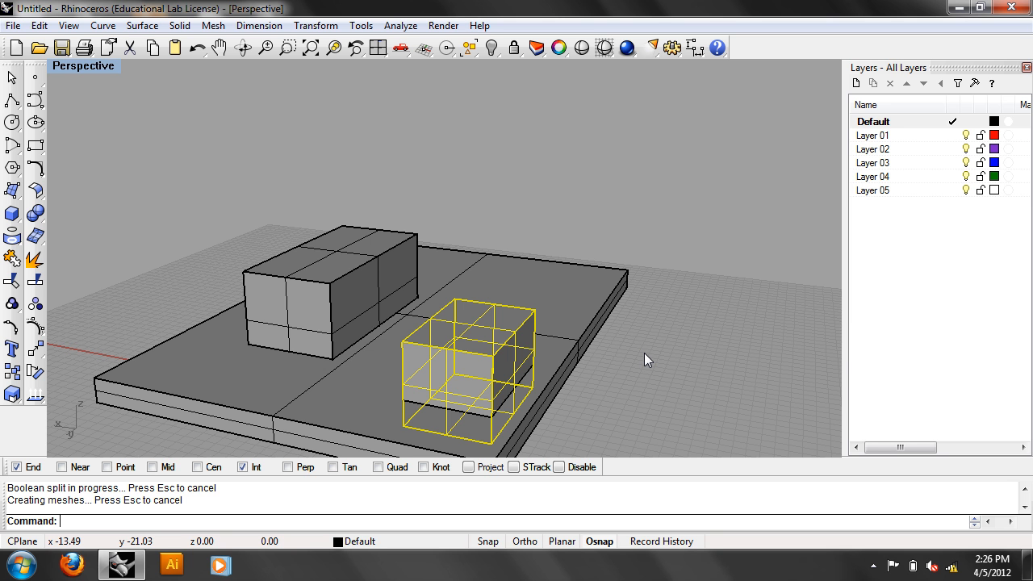
right_drag(695, 346, 580, 331)
click(325, 268)
right_drag(325, 268, 368, 337)
click(498, 319)
click(534, 315)
right_drag(607, 294, 504, 315)
click(504, 315)
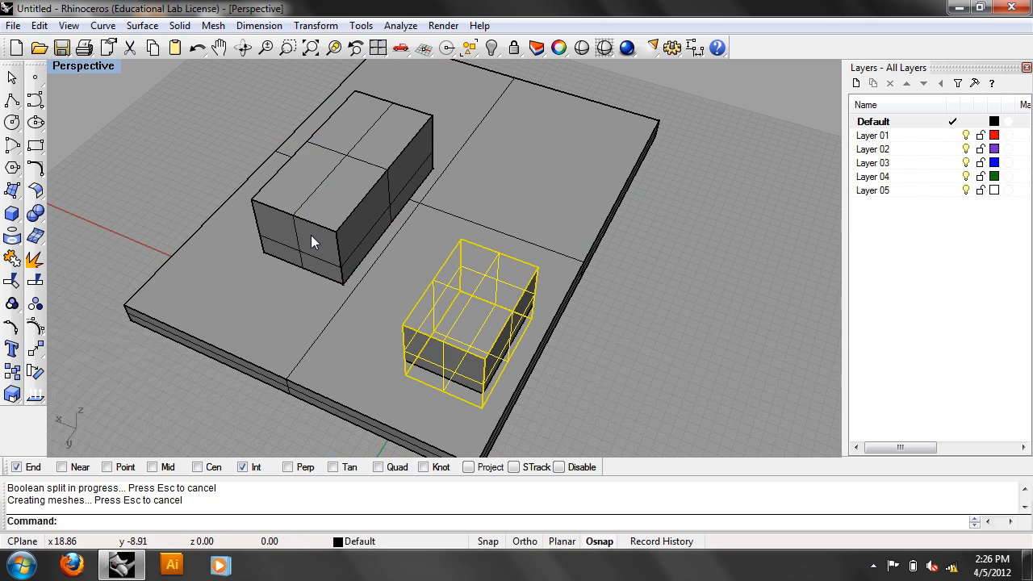
click(160, 166)
right_drag(167, 185, 373, 263)
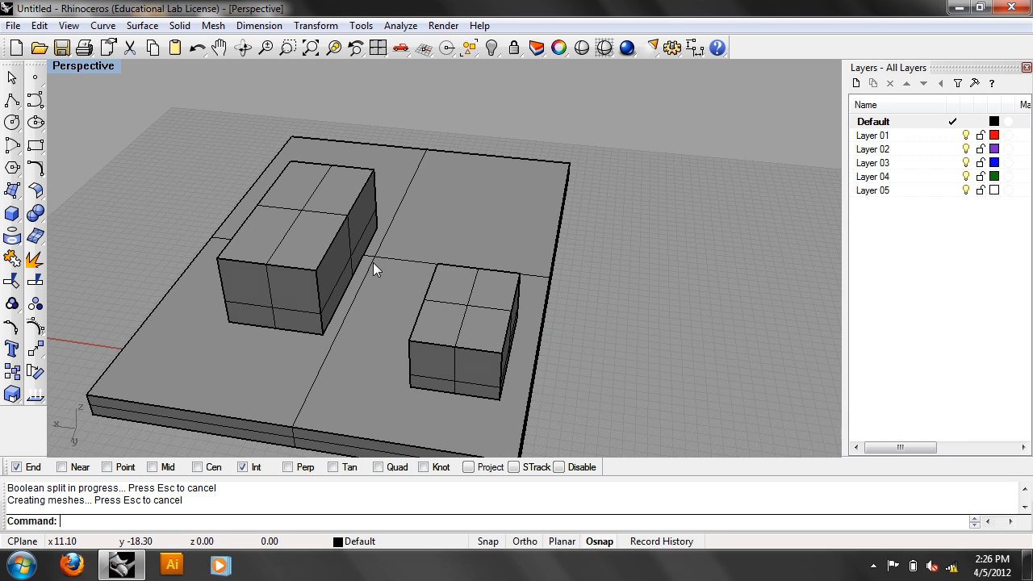
scroll(637, 418, down, 4)
drag(637, 417, 269, 172)
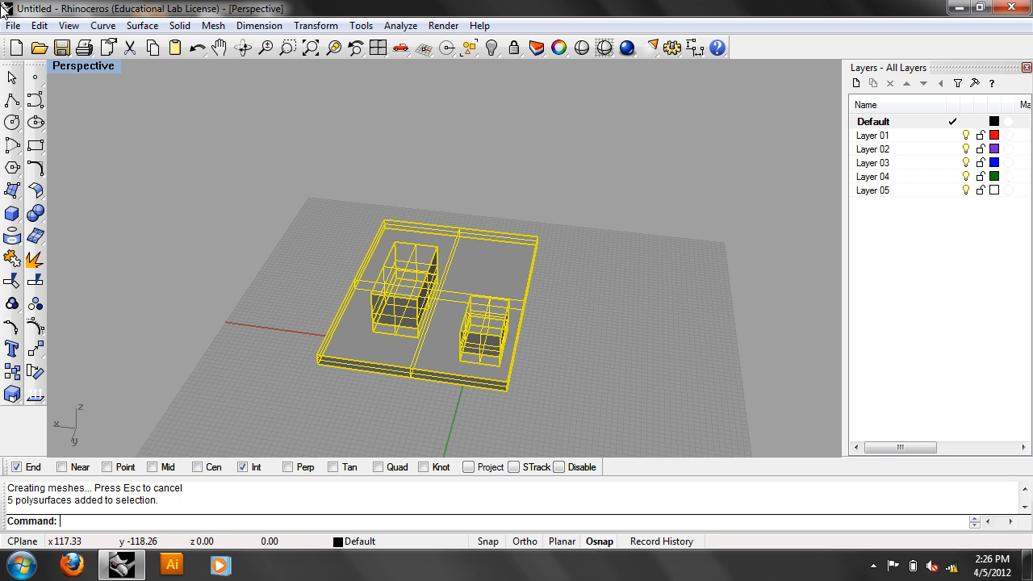
click(39, 25)
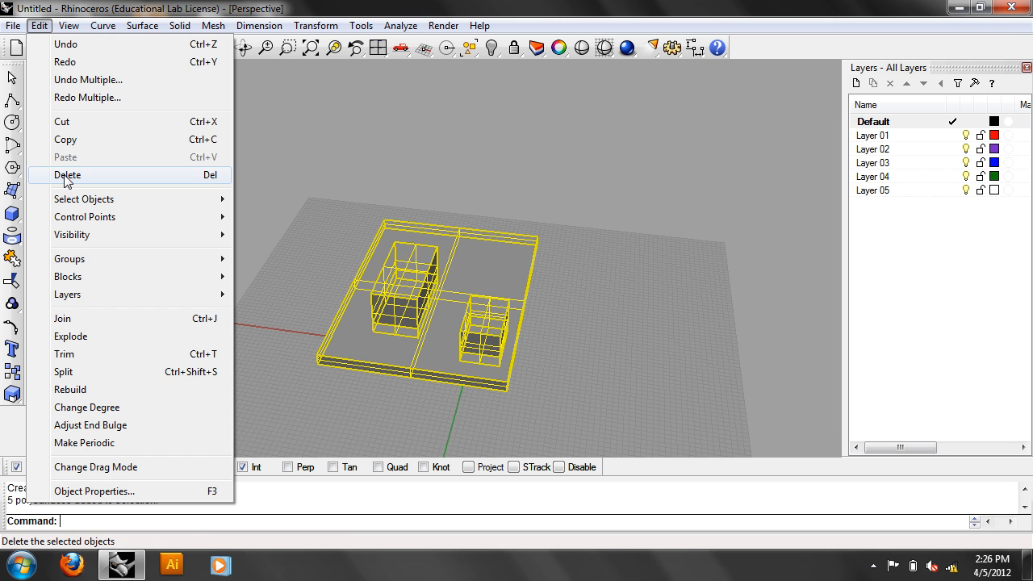
click(298, 212)
Step: Move the two boxes off opposite sides of the slab to expose the pieces split inside it
drag(415, 267, 306, 207)
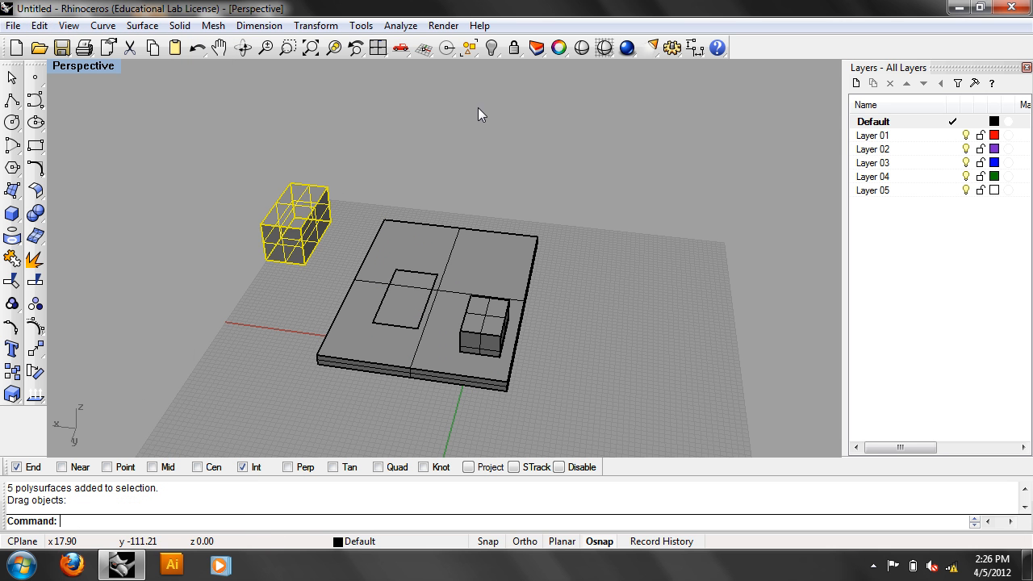
right_drag(363, 202, 363, 241)
scroll(362, 240, up, 5)
click(428, 292)
right_drag(517, 271, 478, 238)
drag(479, 245, 606, 428)
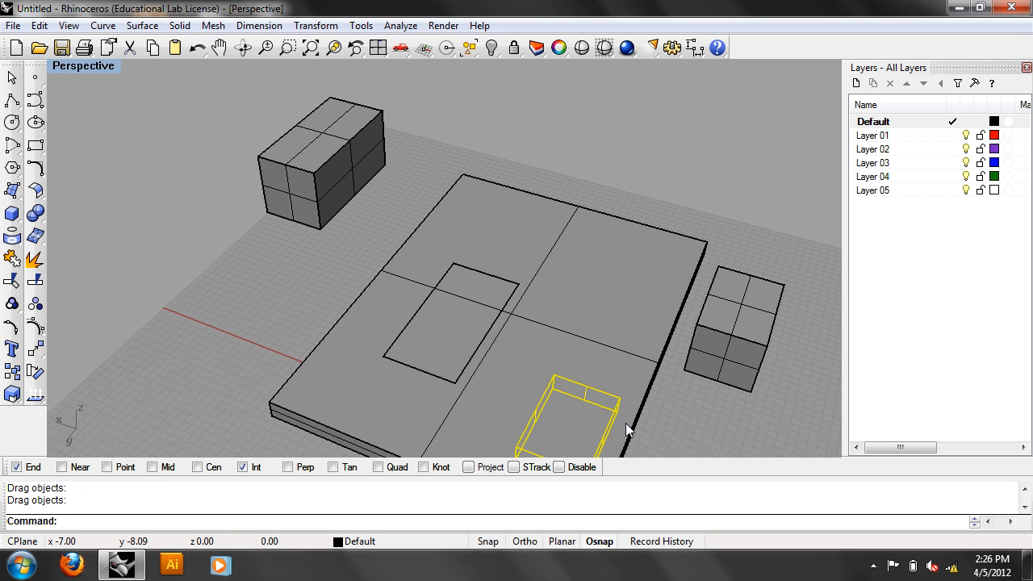
Step: Examine the separated solids by selecting the boxes, the two inset pieces and the surrounding slab
shift+right_drag(631, 414, 553, 345)
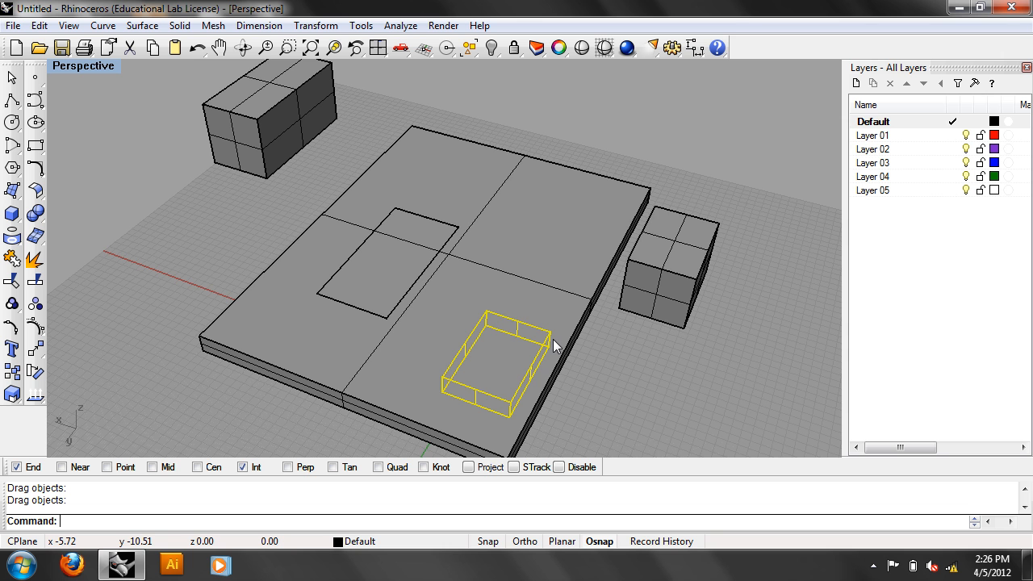
right_drag(554, 345, 578, 256)
click(680, 314)
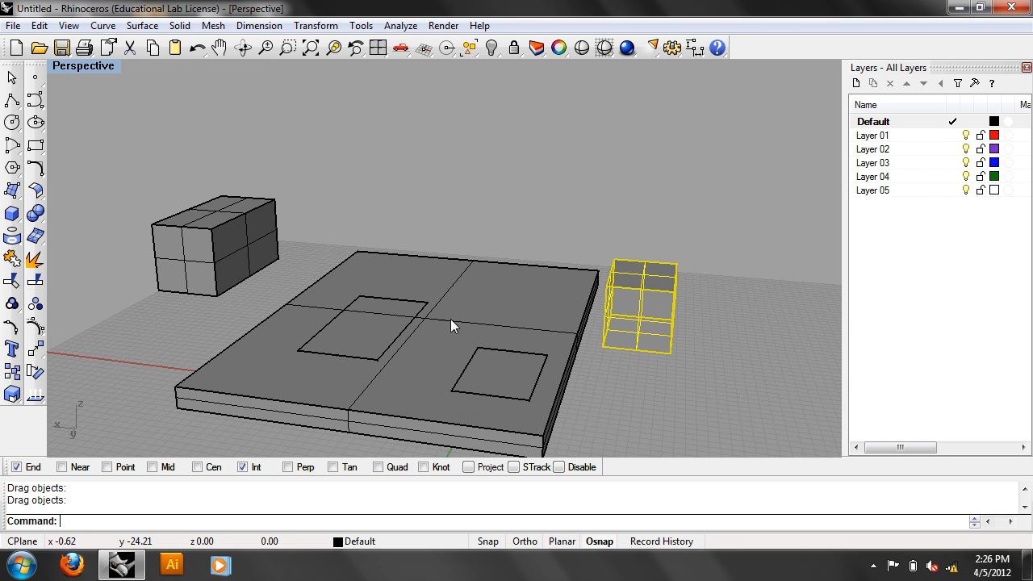
click(170, 239)
click(370, 323)
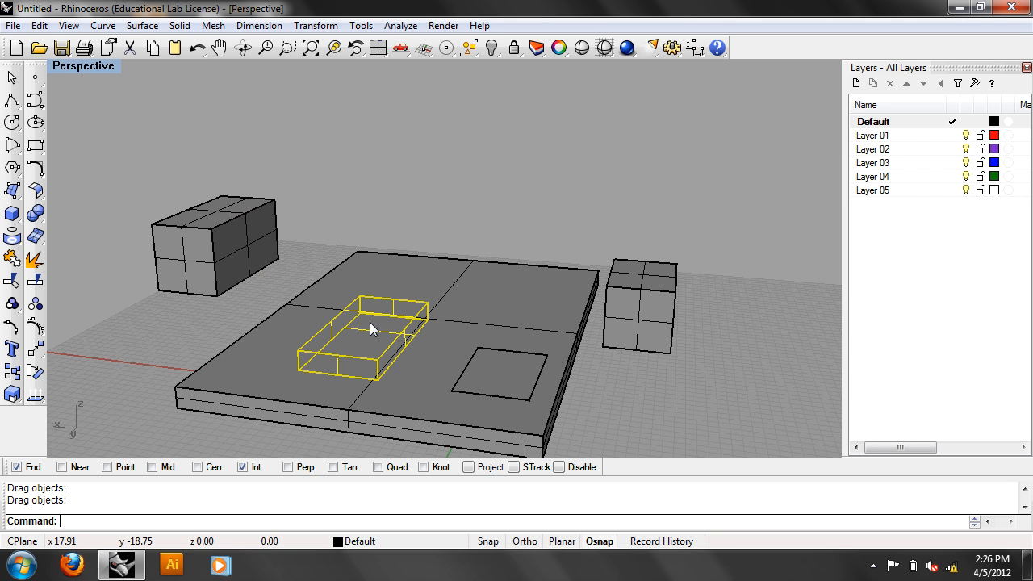
shift+click(496, 279)
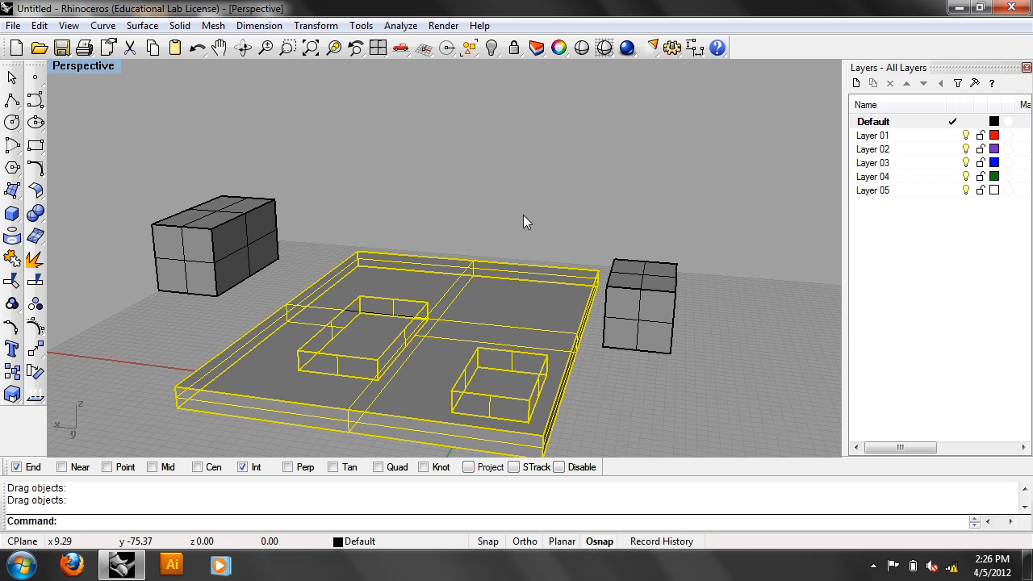
right_drag(523, 215, 491, 301)
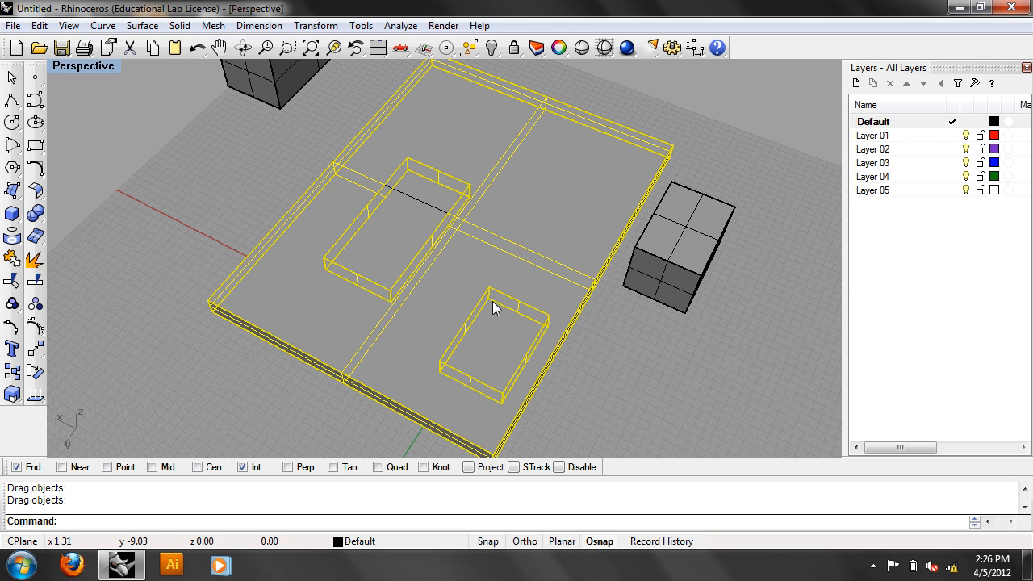
scroll(534, 323, down, 6)
right_drag(534, 322, 598, 267)
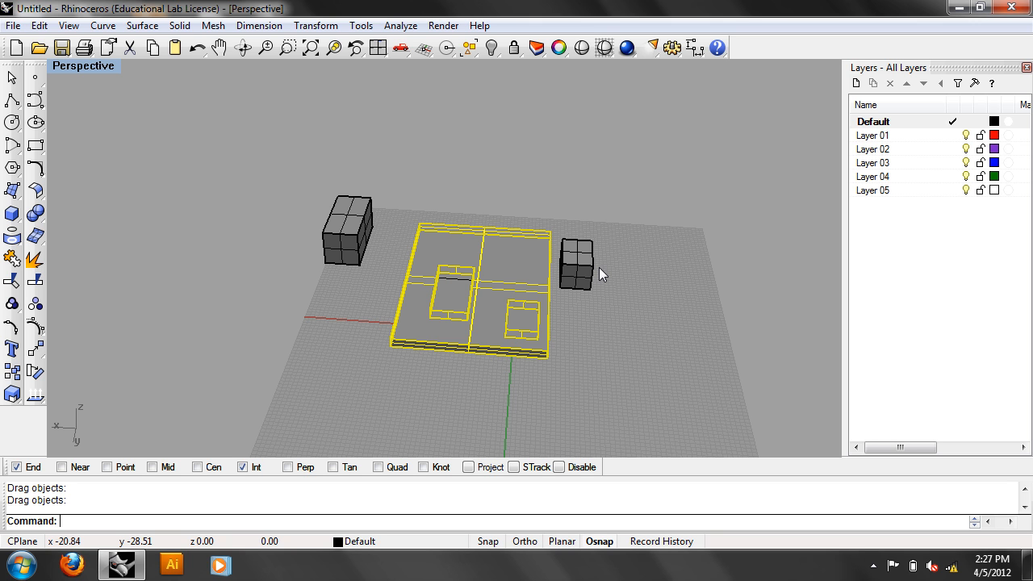
Step: Select the slab, its inset pieces and both boxes, and delete them all
drag(674, 301, 286, 128)
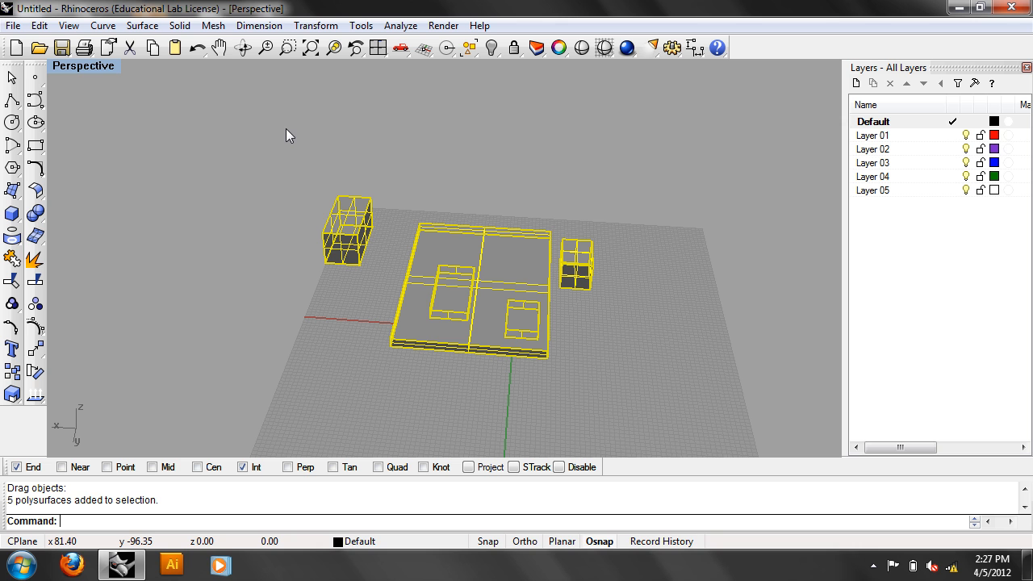
click(39, 25)
click(68, 175)
Step: Show the hidden bar-shaped boxes and inspect the corner where the three bars meet
text(Show)
key(Return)
right_click(781, 500)
click(639, 314)
right_drag(638, 314, 552, 304)
scroll(533, 359, up, 7)
shift+right_drag(533, 368, 544, 300)
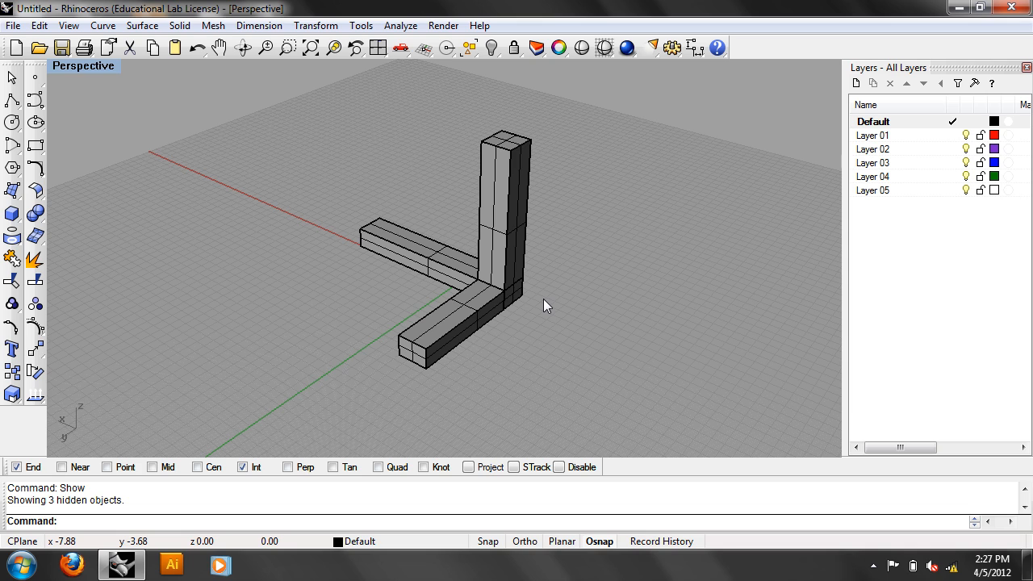
scroll(543, 305, up, 3)
right_drag(557, 313, 502, 284)
shift+right_drag(626, 357, 630, 372)
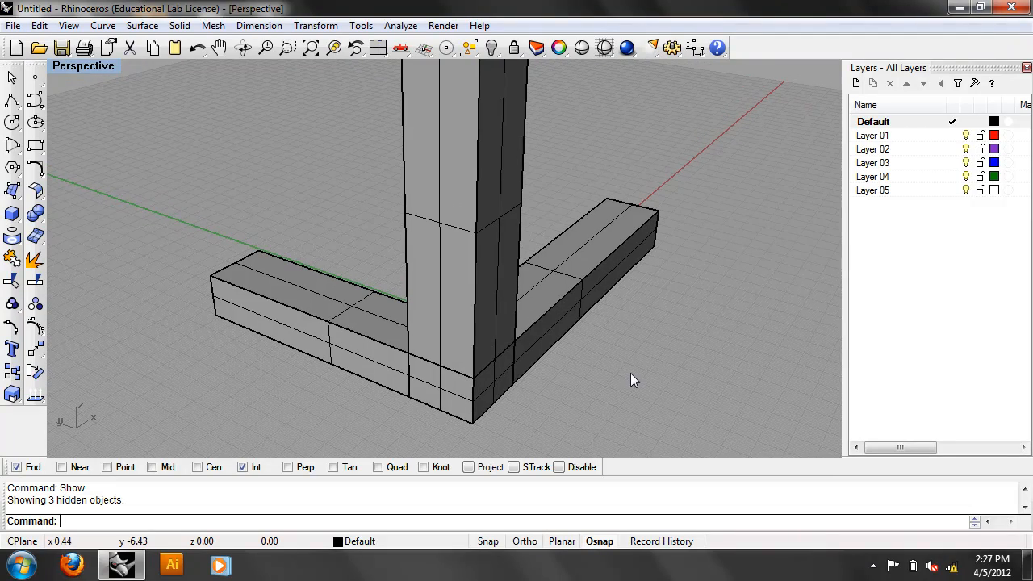
Step: Examine the three bars by selecting them individually and viewing their shared corner from several sides, including from below
click(484, 293)
click(617, 384)
click(567, 329)
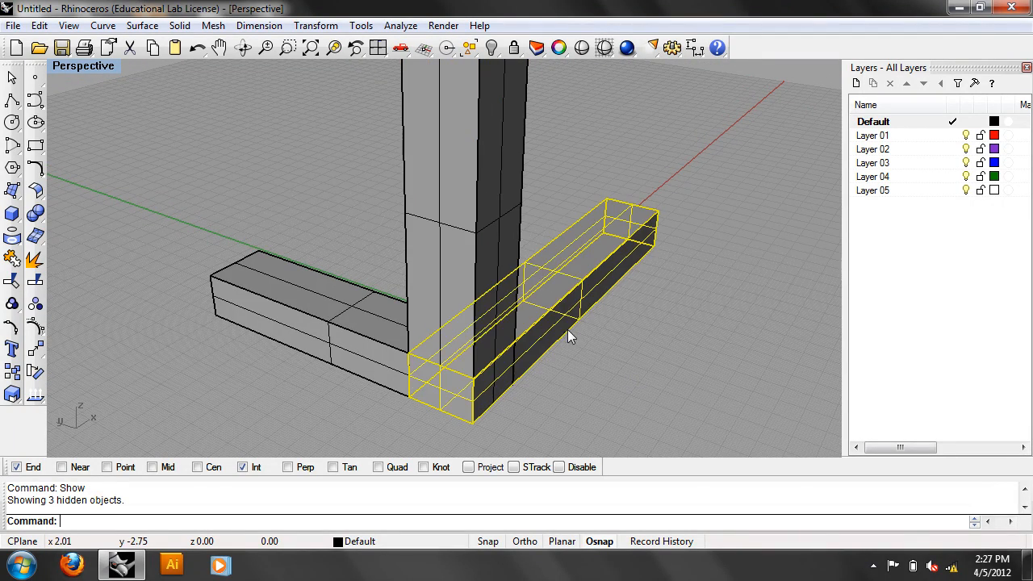
click(354, 332)
right_drag(607, 373, 577, 375)
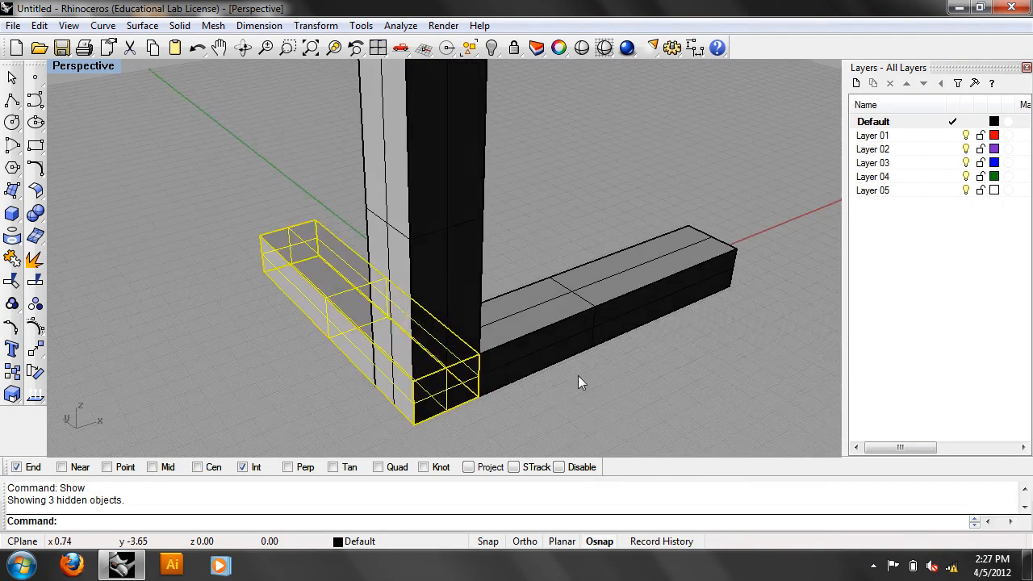
click(577, 375)
scroll(652, 406, down, 3)
shift+right_drag(663, 406, 495, 163)
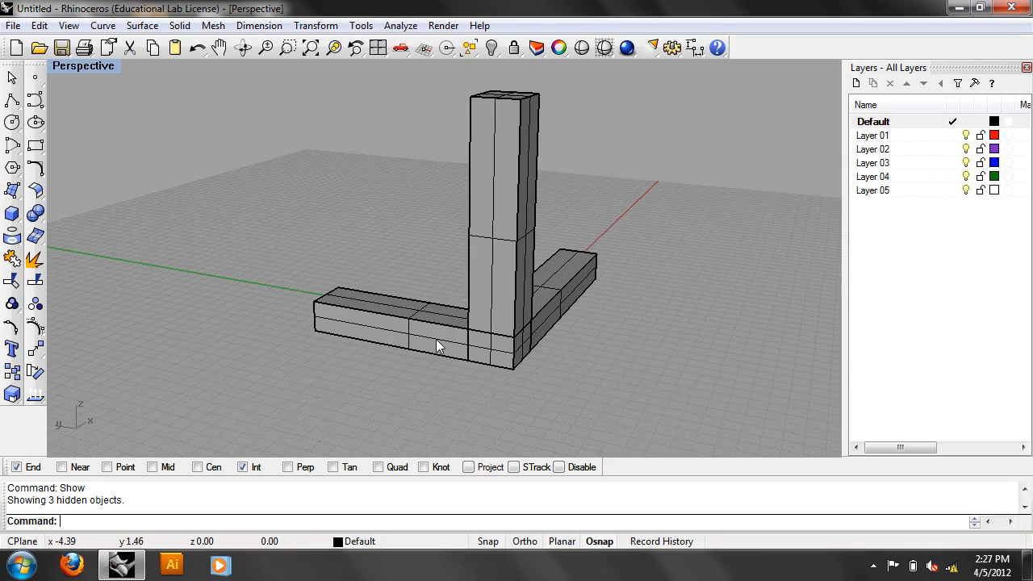
right_drag(440, 368, 362, 308)
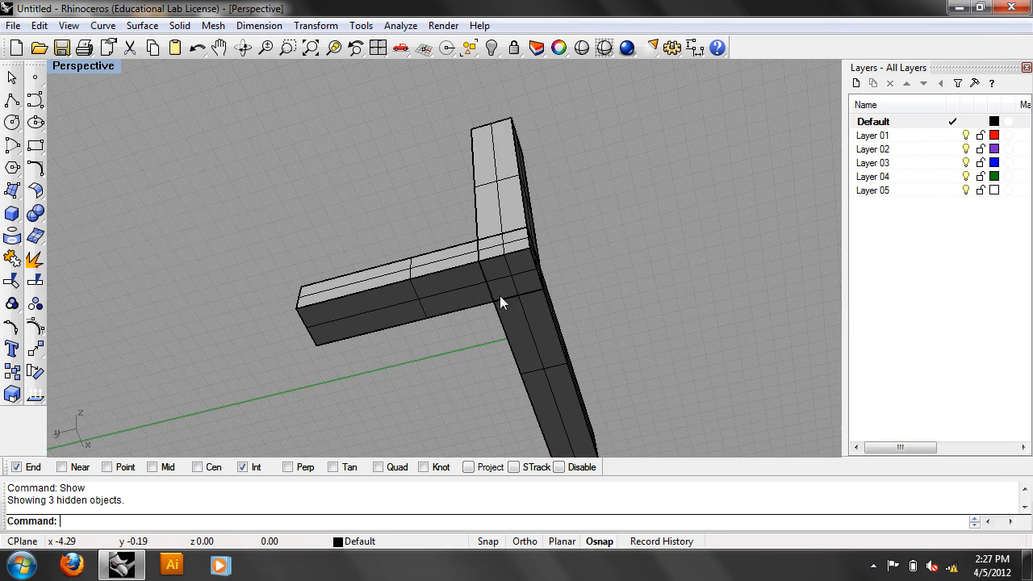
right_drag(464, 198, 520, 263)
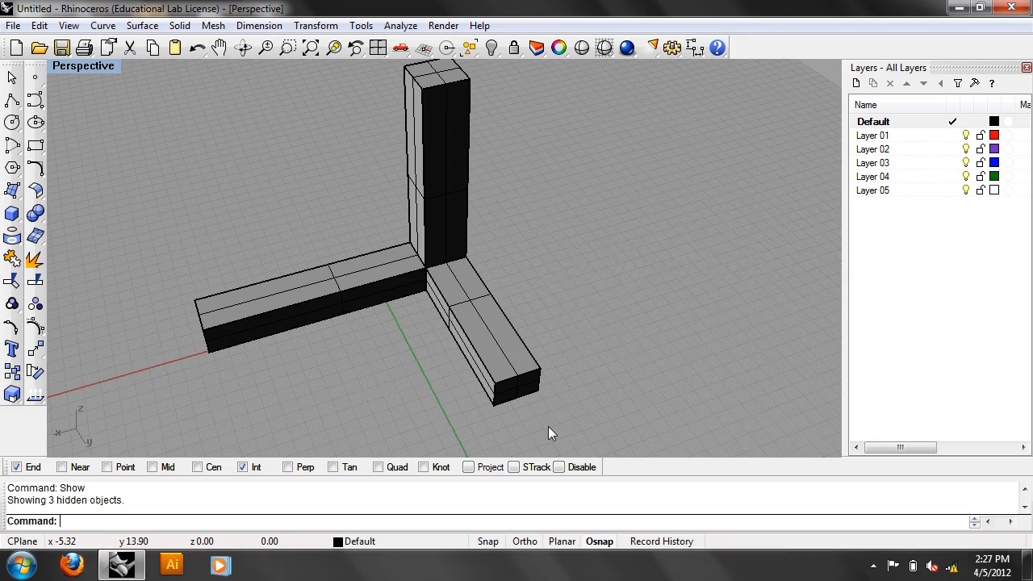
Step: Copy all three bars together to a clear area of the grid beside the originals
right_drag(602, 253, 761, 317)
shift+right_drag(653, 307, 491, 251)
drag(542, 350, 326, 184)
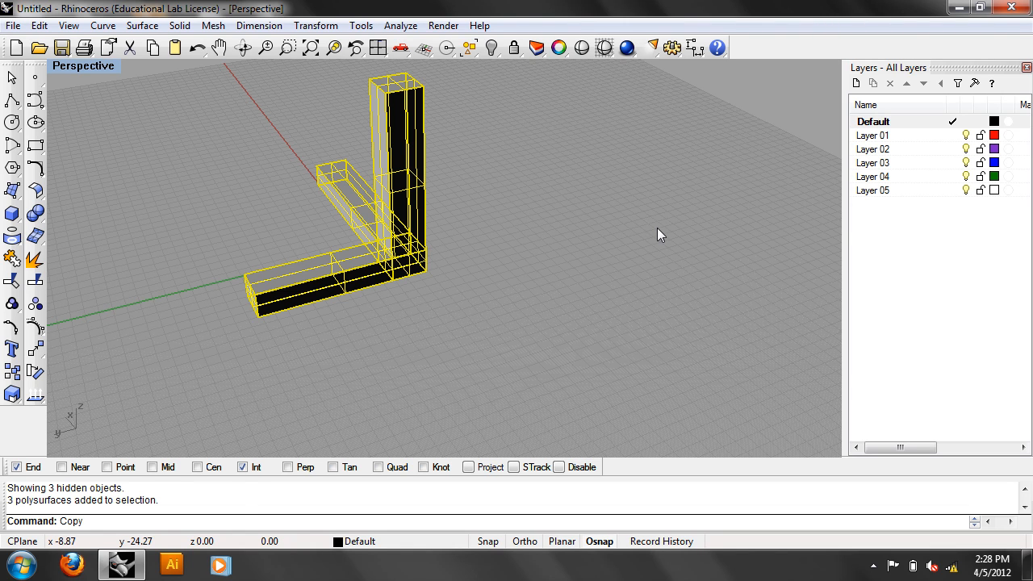
key(Return)
click(433, 342)
click(712, 286)
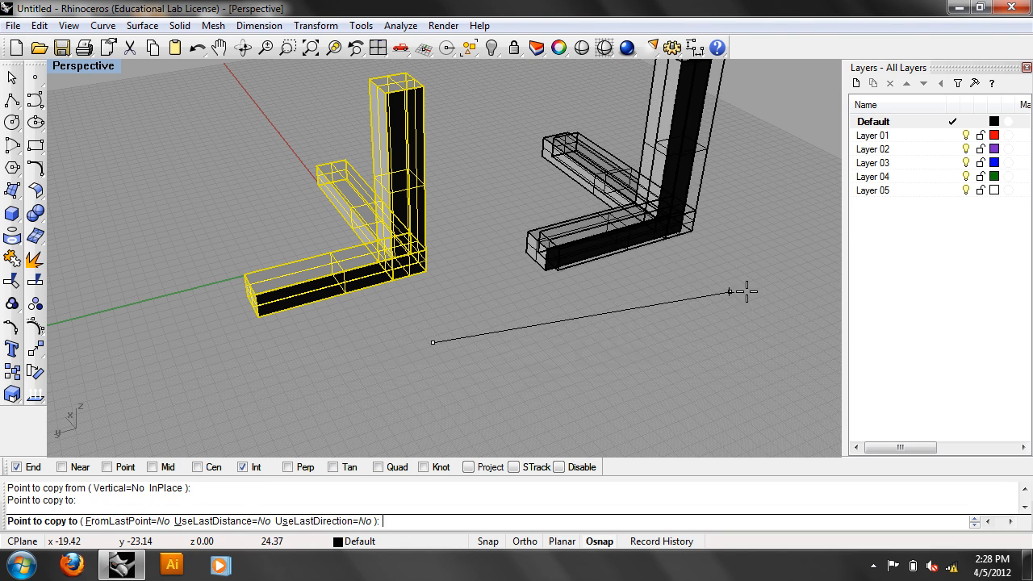
right_click(706, 265)
Step: Combine the three copied bars into one solid with BooleanUnion
shift+right_drag(706, 266, 533, 297)
drag(562, 358, 439, 165)
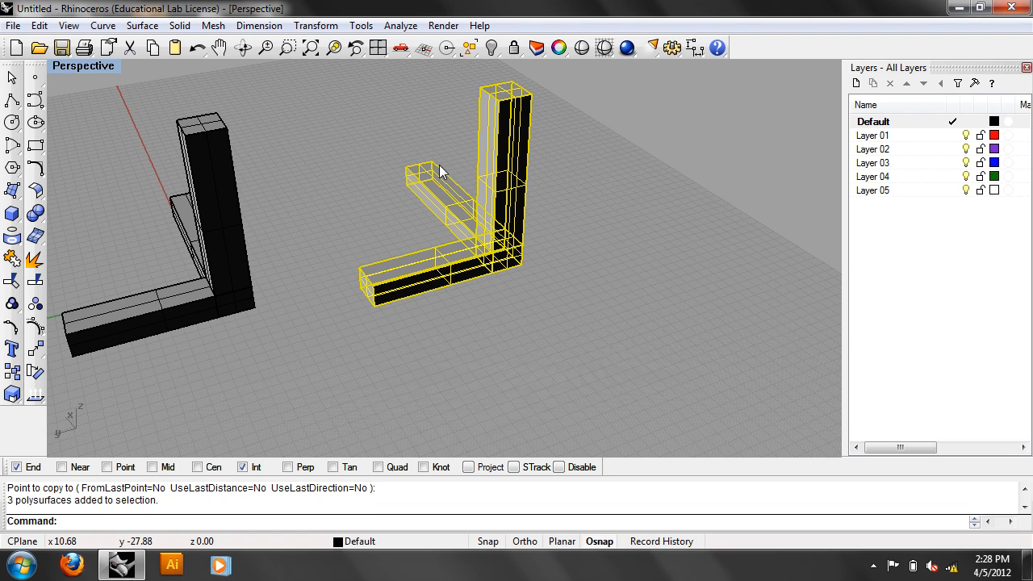
text(BooleanUnion)
key(Down)
key(Down)
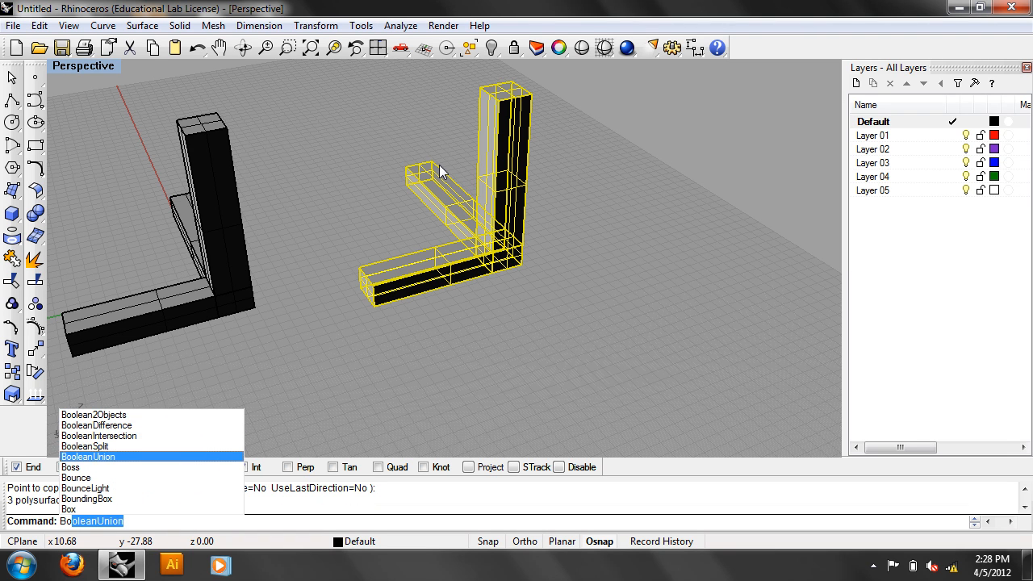
key(Return)
Step: Explode the united copy of the bars into separate surfaces
right_drag(587, 341, 363, 121)
scroll(588, 342, up, 5)
right_drag(333, 321, 560, 240)
click(552, 257)
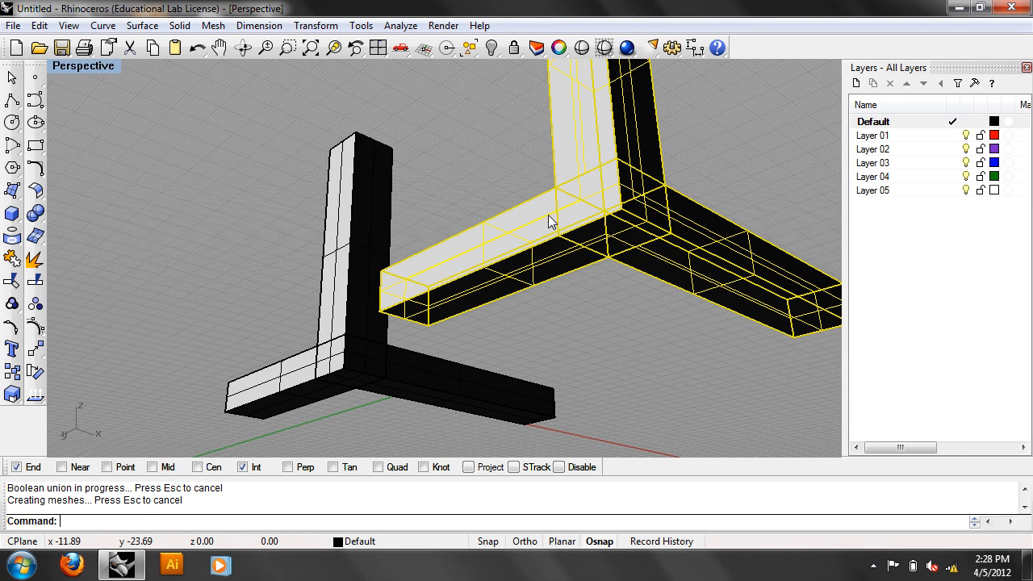
text(explode)
key(Return)
Step: Check how the exploded copy's faces divide around the corner by selecting its surfaces one at a time
click(563, 224)
click(525, 219)
click(553, 150)
click(635, 133)
click(624, 239)
click(574, 261)
click(637, 261)
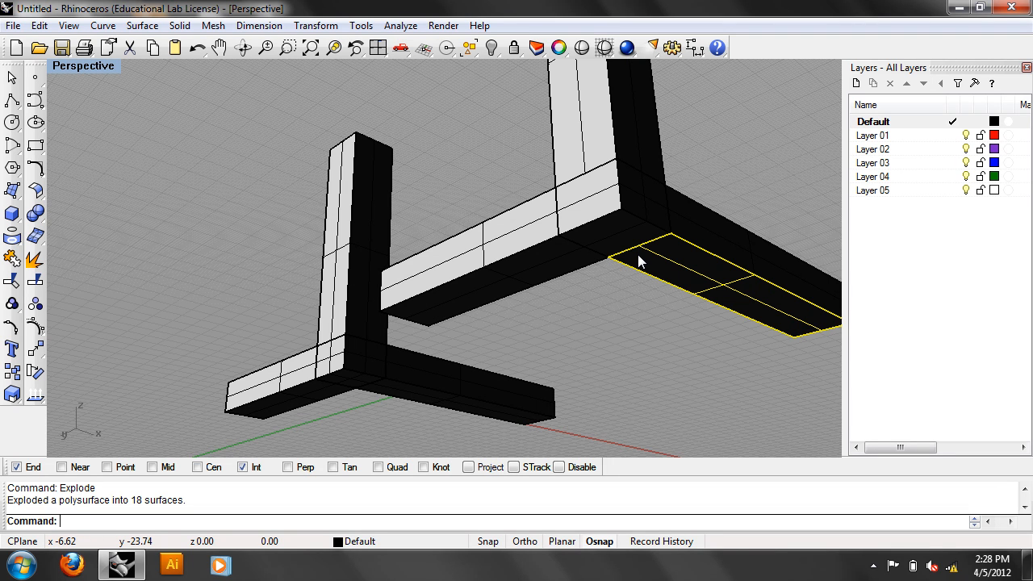
Step: Switch the Perspective viewport to Rendered display to compare the original bars with the exploded copy
scroll(574, 262, down, 1)
click(80, 66)
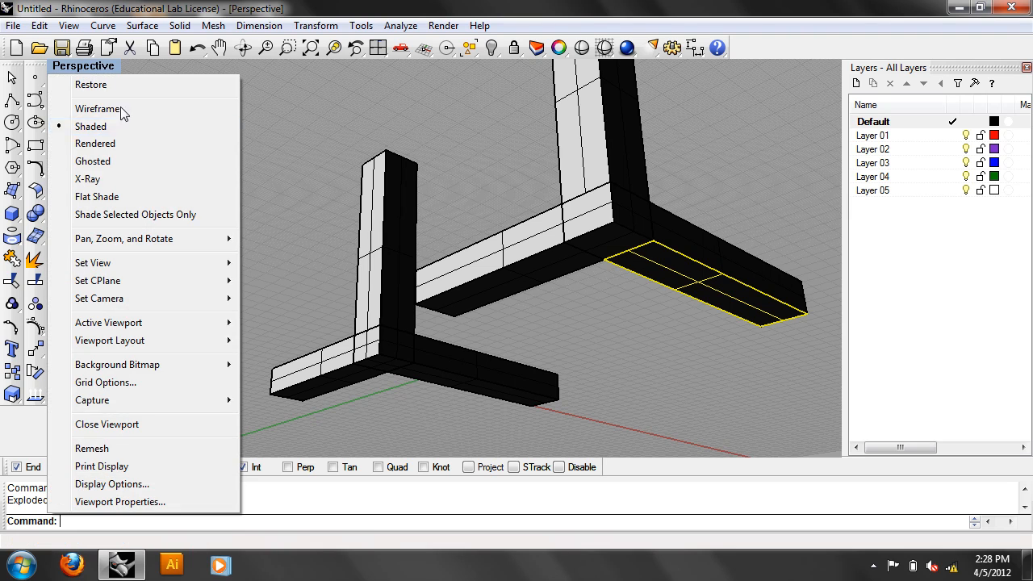
click(134, 145)
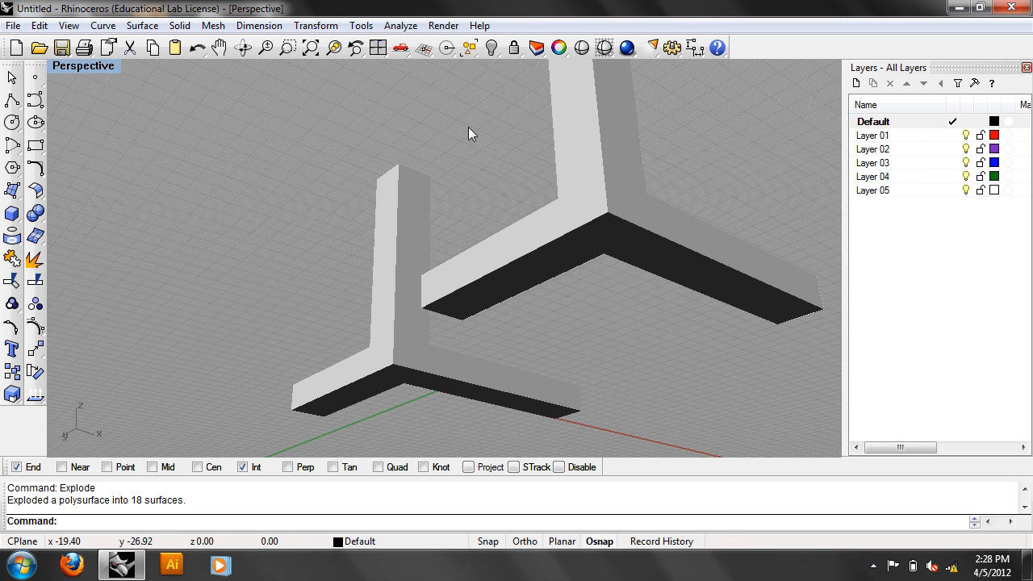
Step: Delete every surface of the exploded copy, including the stray end faces, leaving only the original bars
drag(658, 310, 565, 189)
right_drag(295, 134, 251, 100)
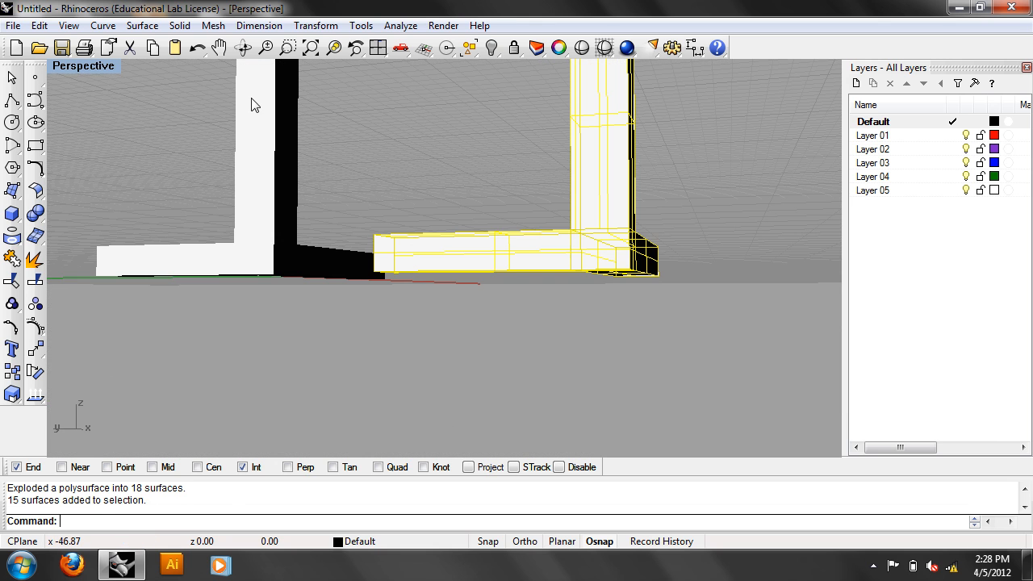
click(39, 26)
click(88, 175)
right_drag(437, 174, 569, 242)
drag(426, 154, 426, 153)
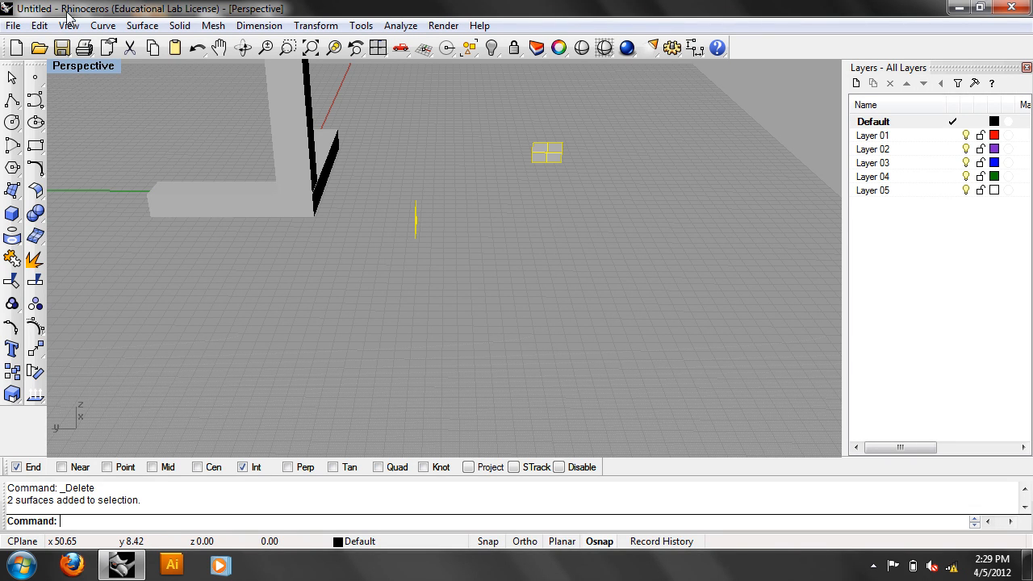
click(39, 25)
click(68, 175)
scroll(503, 201, down, 3)
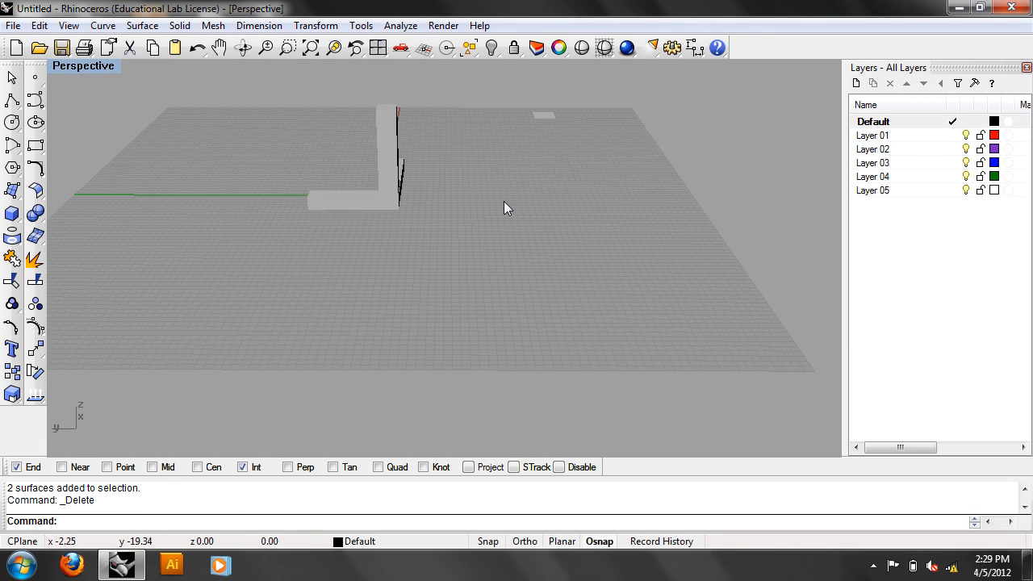
click(544, 115)
click(38, 25)
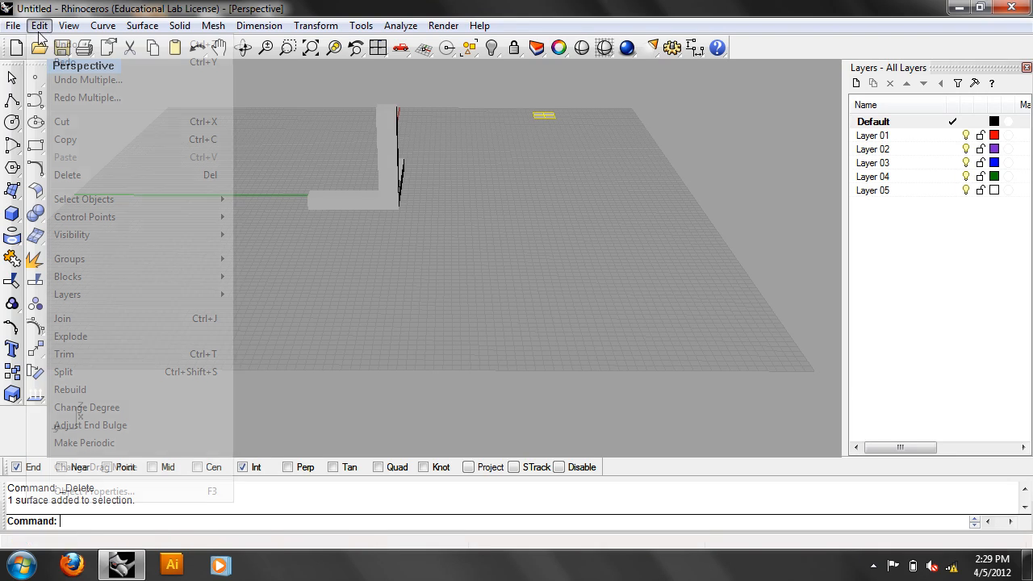
click(74, 175)
Step: Select all the remaining bars to check them and return the Perspective viewport to Shaded display
right_drag(422, 194, 374, 188)
scroll(373, 187, up, 6)
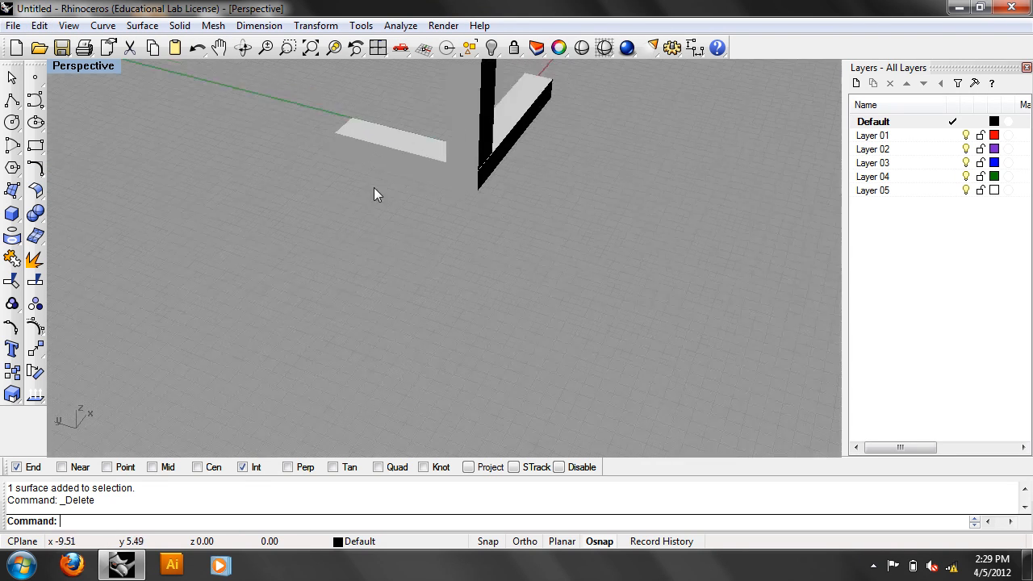
shift+right_drag(545, 174, 446, 317)
click(379, 266)
click(295, 178)
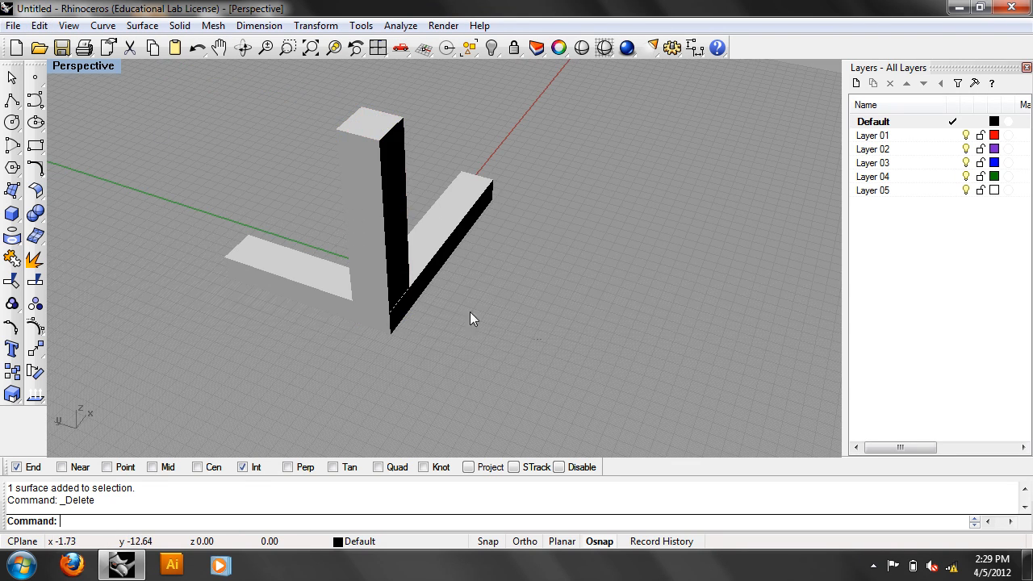
key(ctrl+a)
click(105, 67)
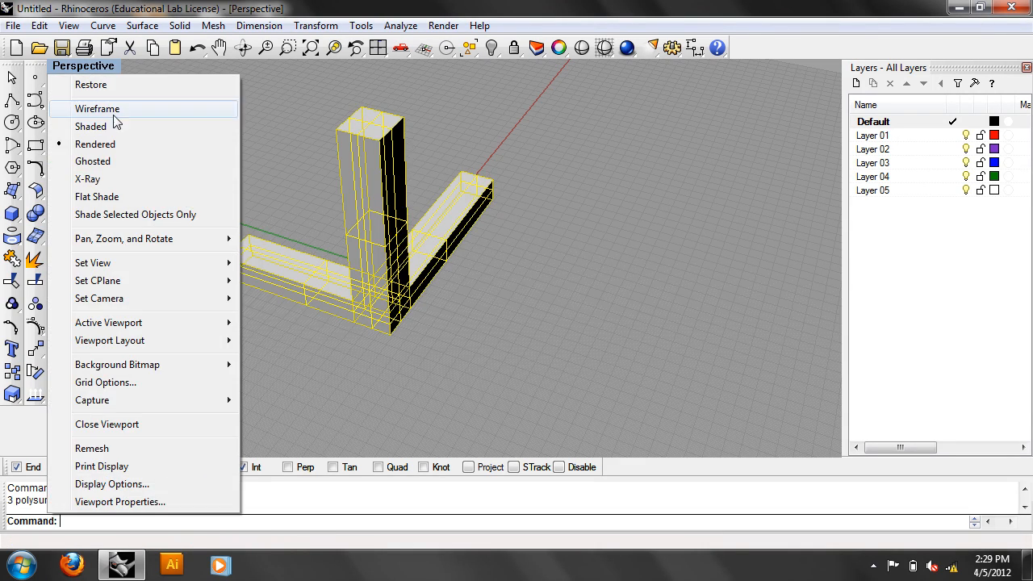
click(90, 126)
click(632, 247)
shift+right_drag(547, 305, 605, 329)
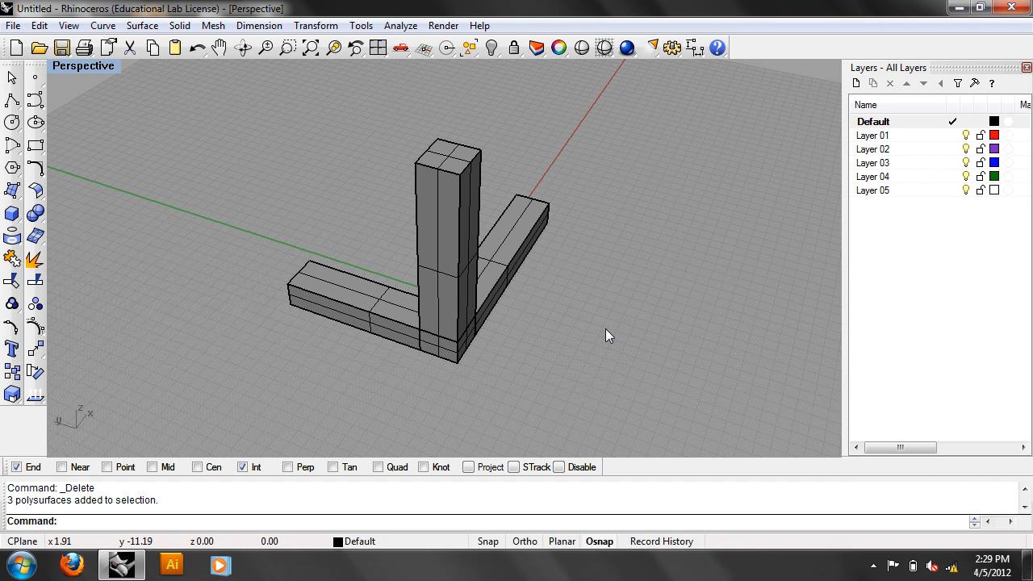
Step: Explode the three original bars into individual surfaces
right_drag(605, 330, 580, 287)
scroll(580, 287, up, 5)
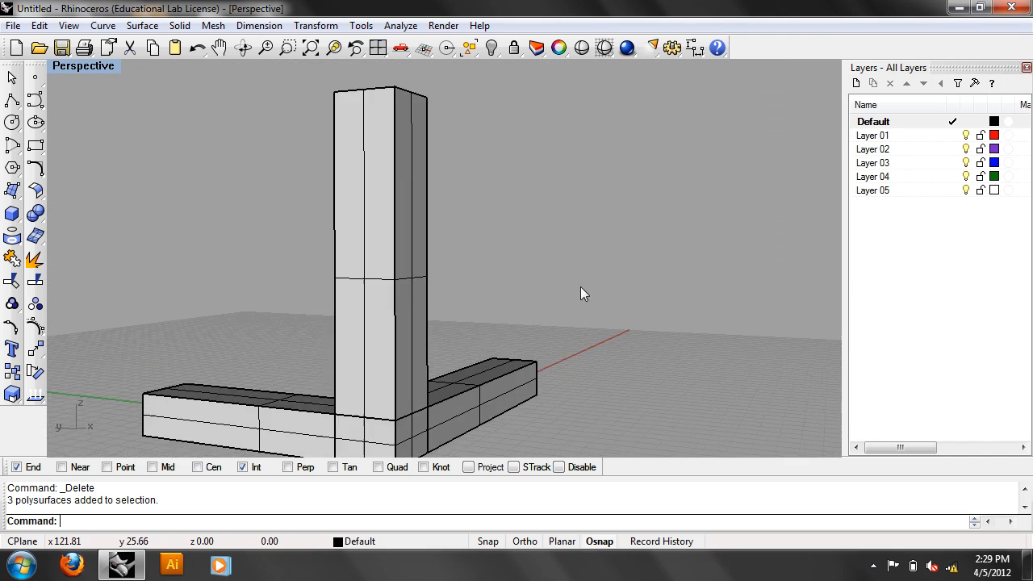
scroll(581, 346, down, 4)
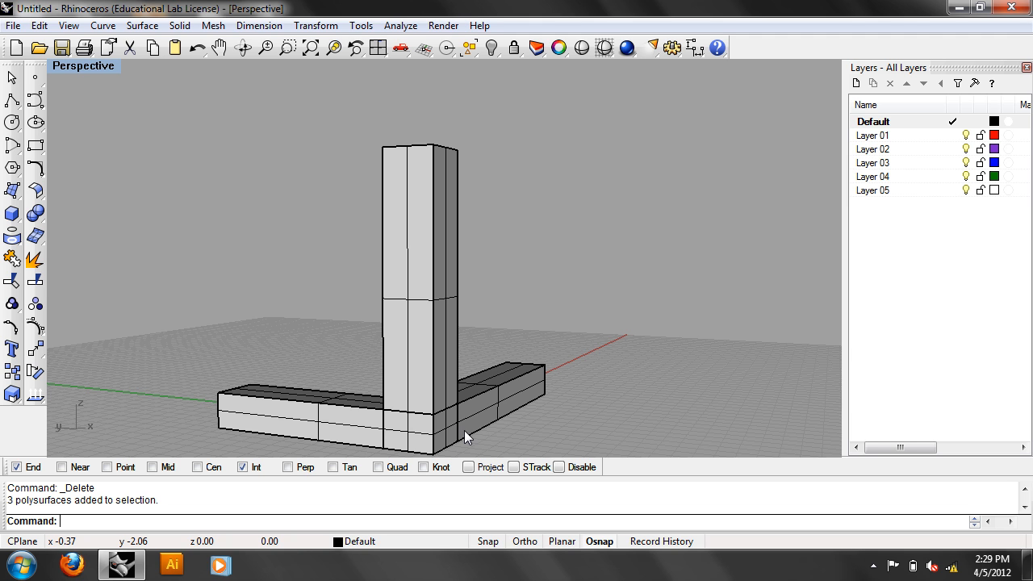
click(875, 568)
click(598, 242)
shift+right_drag(585, 368, 589, 304)
drag(532, 393, 394, 280)
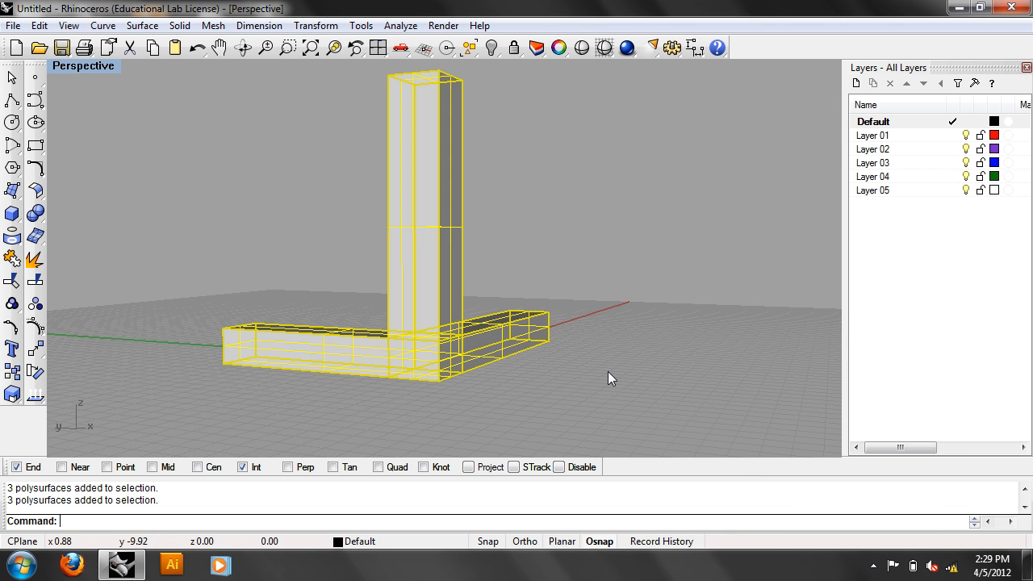
text(Explode)
key(Return)
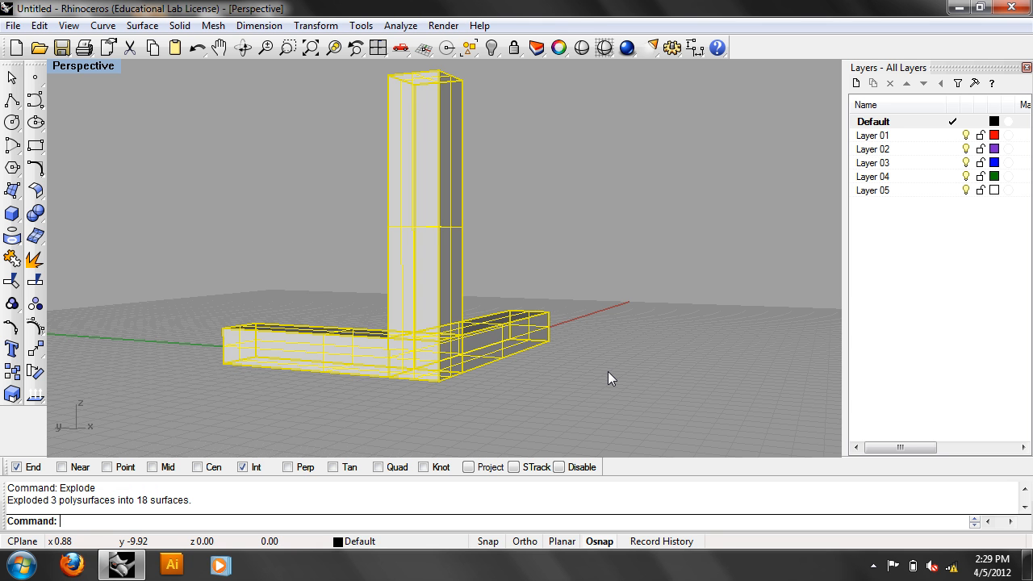
Step: Make Layer 01 the current layer
right_drag(607, 371, 503, 381)
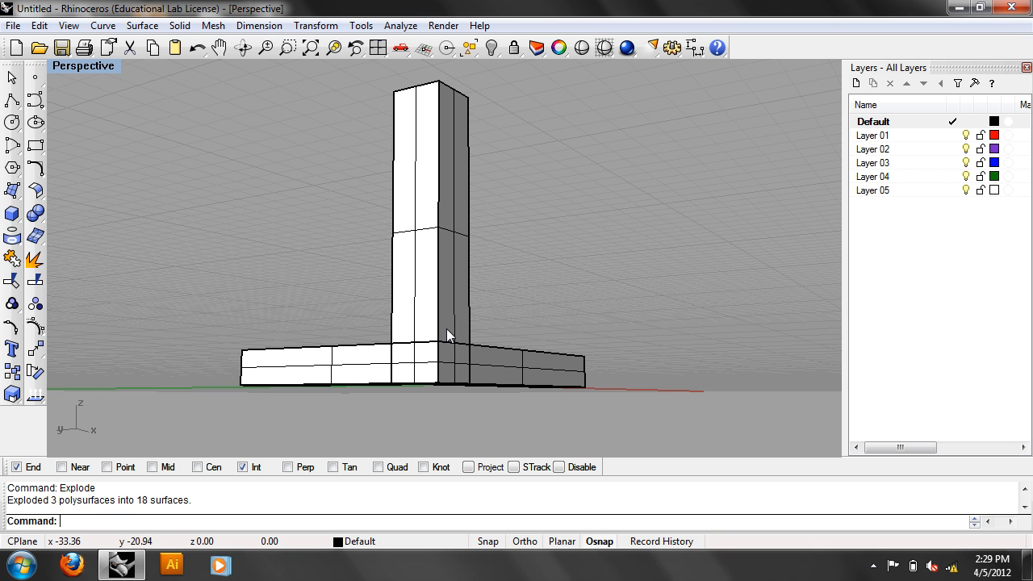
right_drag(479, 397, 454, 347)
right_drag(351, 321, 403, 358)
click(414, 359)
click(535, 284)
shift+right_drag(214, 153, 197, 178)
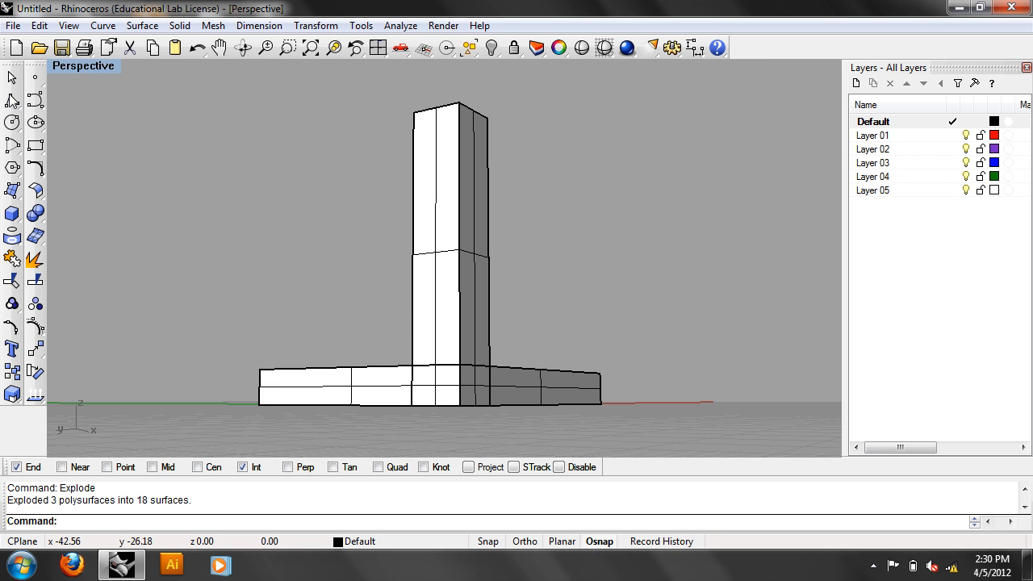
double_click(904, 136)
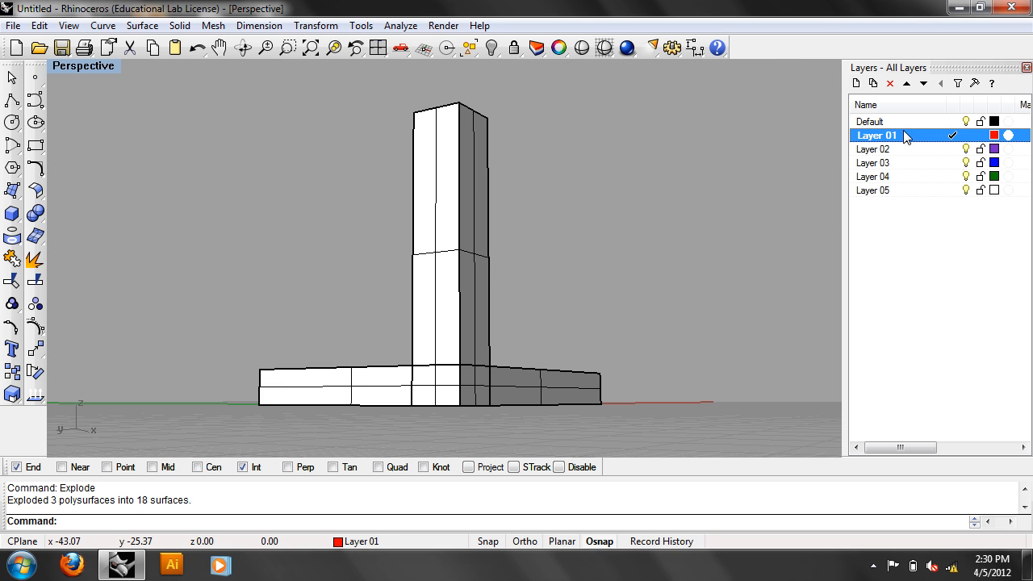
Step: Lock all the exploded bar surfaces, including the three end faces, as a tracing reference
drag(553, 432, 337, 278)
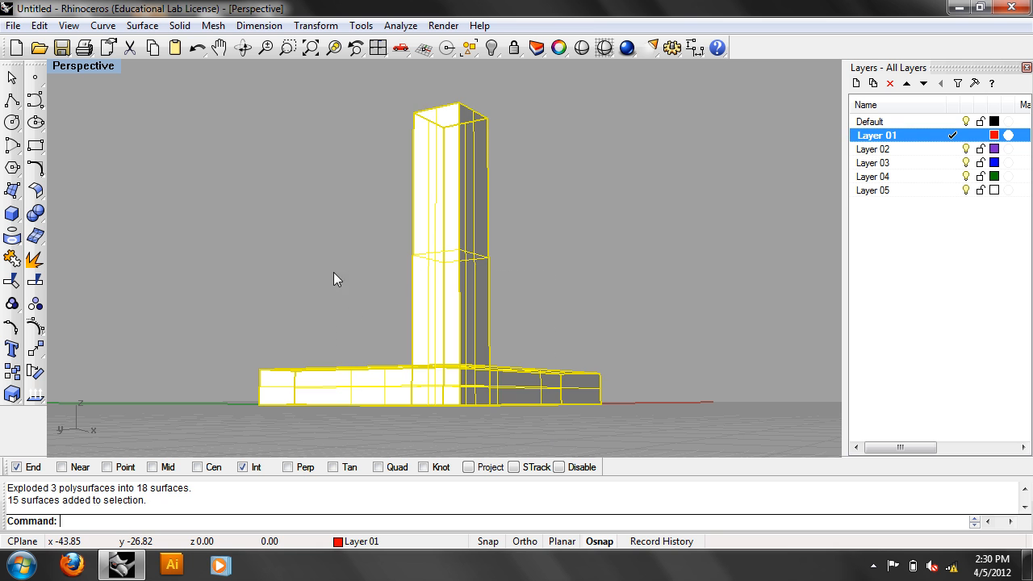
text(Lock)
key(Return)
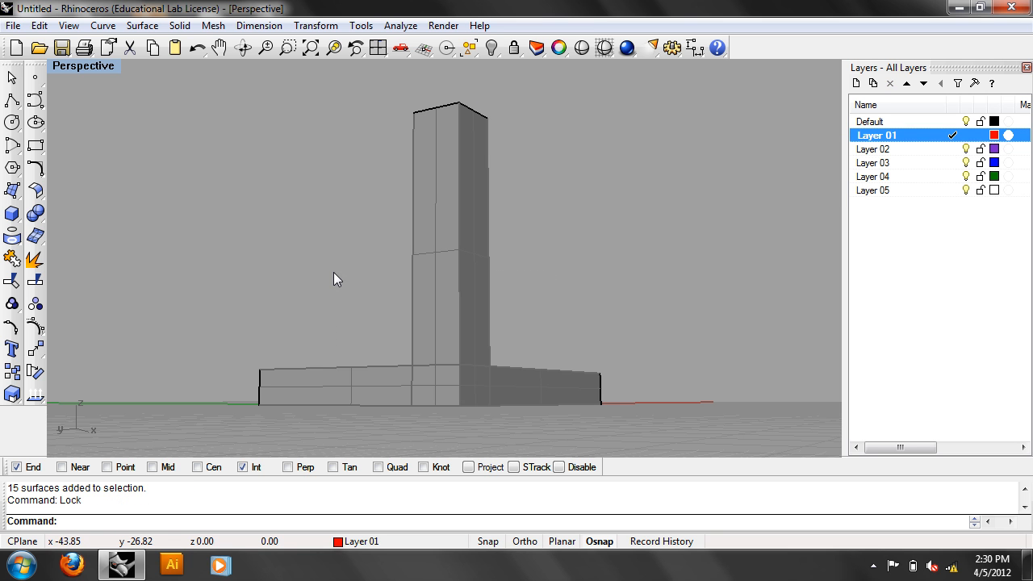
right_drag(506, 317, 612, 406)
drag(611, 406, 264, 106)
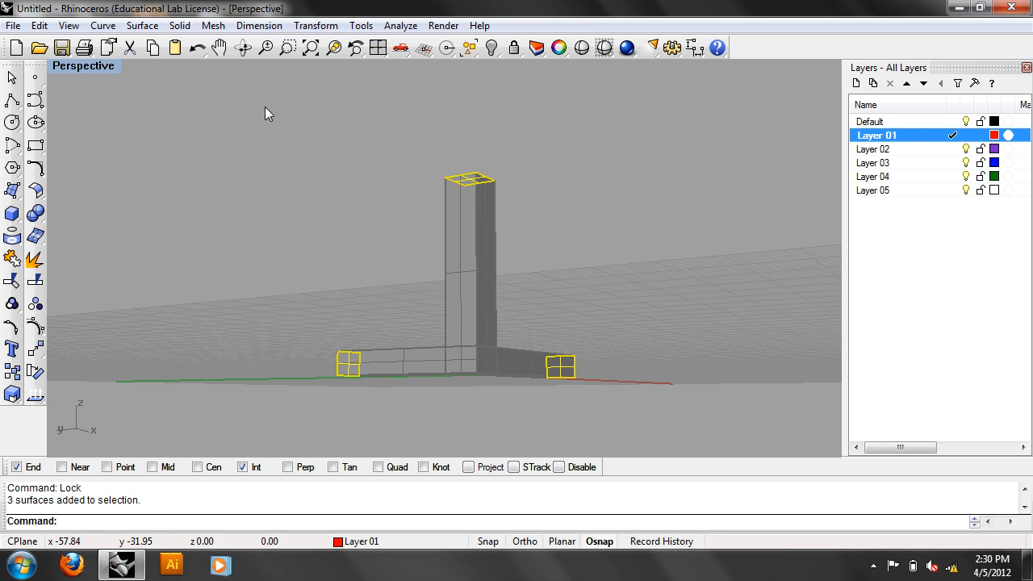
key(Return)
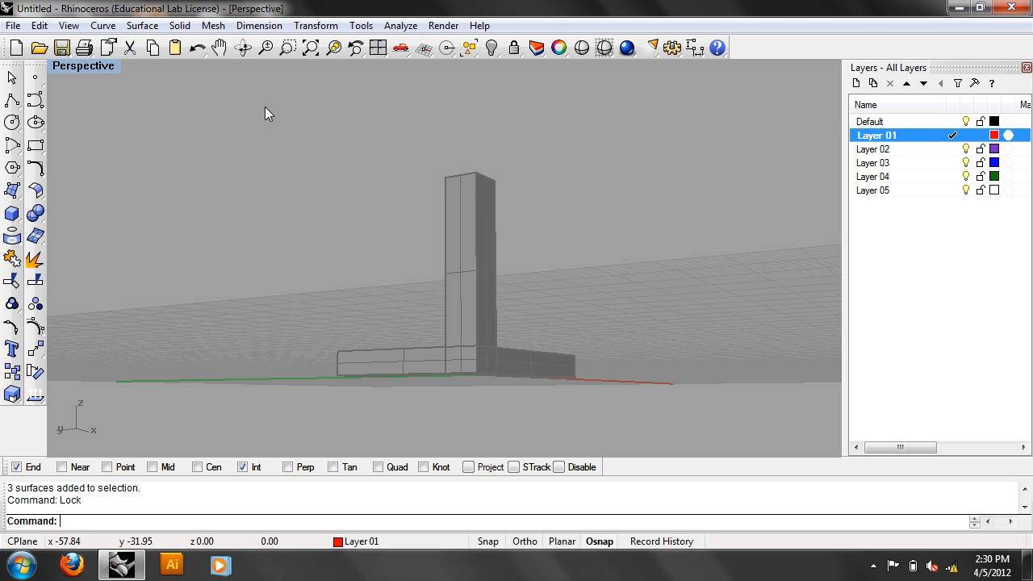
Step: Try to trace the L-shaped side face of the upright and horizontal bars as a closed polyline on Layer 01
click(13, 100)
scroll(337, 364, up, 4)
click(358, 365)
click(358, 406)
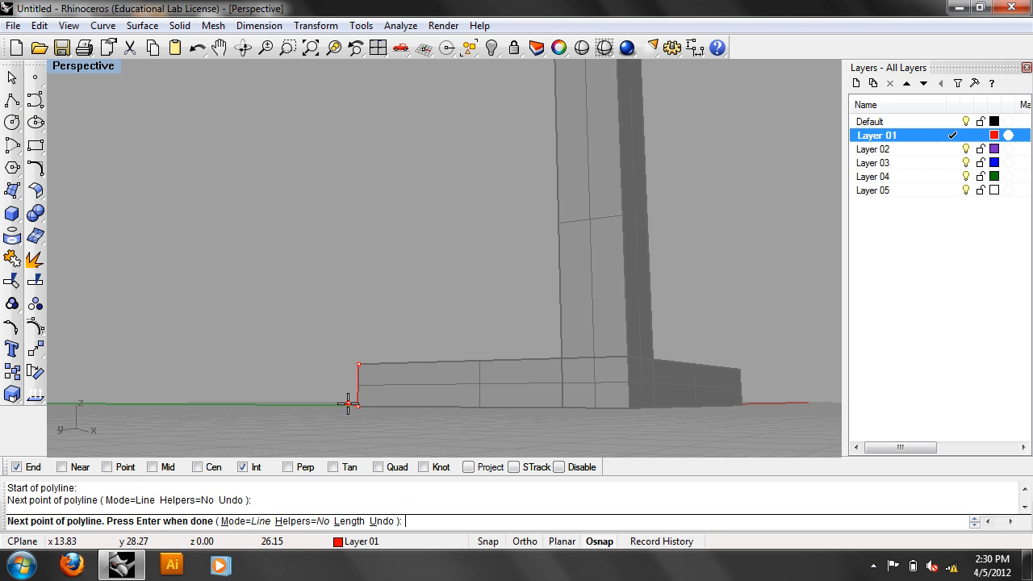
click(628, 407)
scroll(621, 379, down, 3)
click(618, 112)
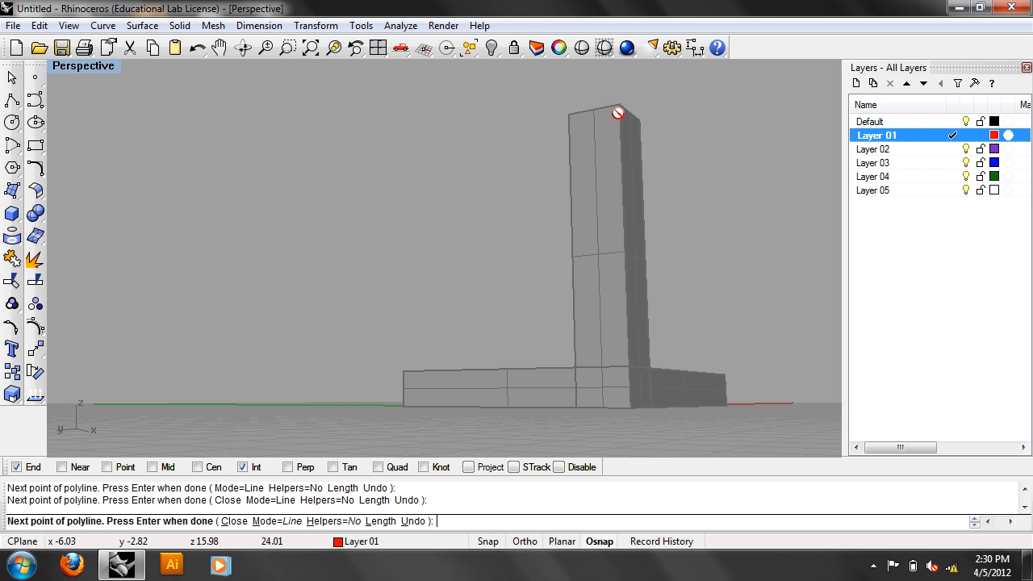
click(569, 114)
click(576, 370)
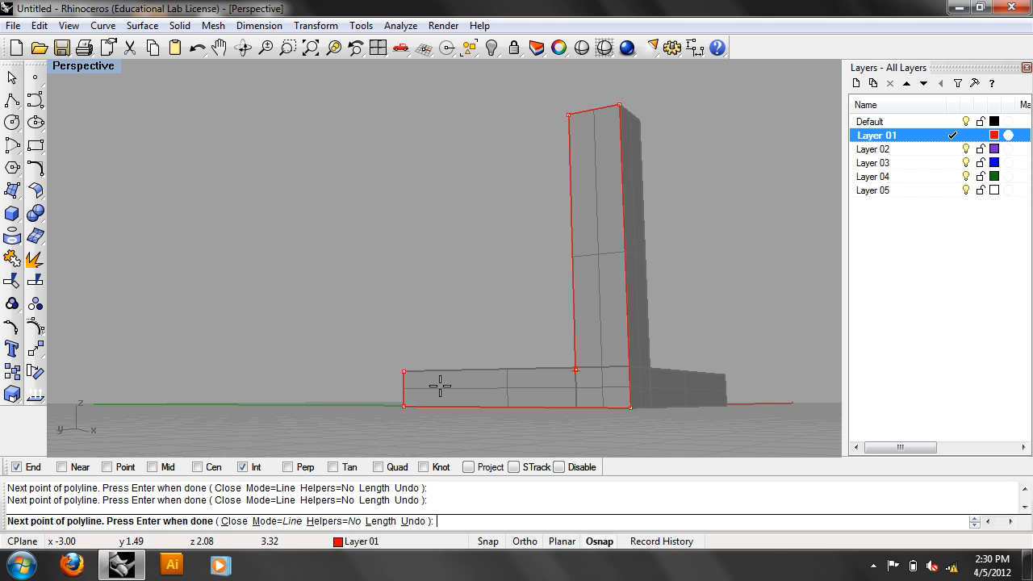
click(396, 377)
scroll(655, 356, up, 5)
scroll(548, 397, down, 5)
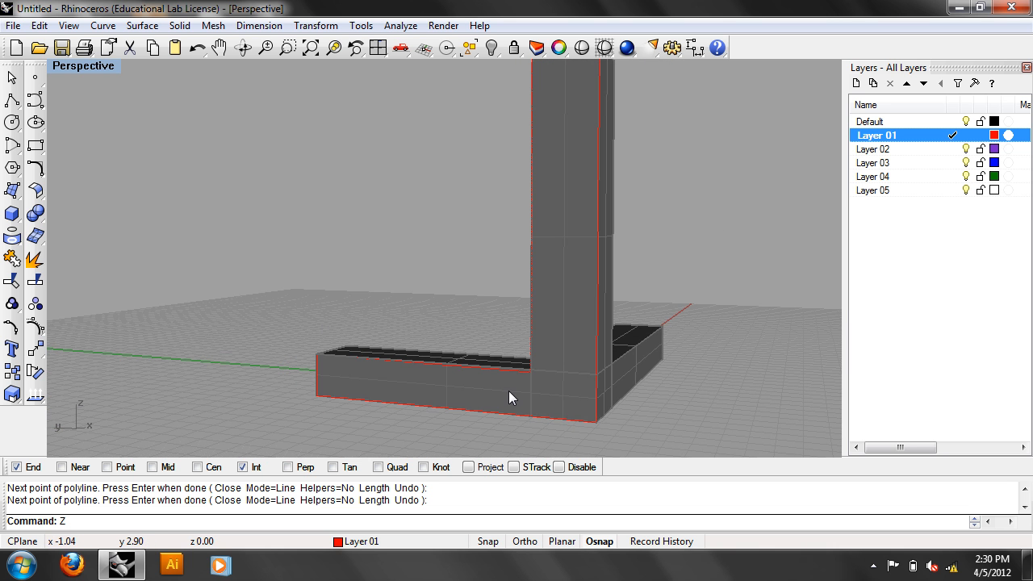
click(457, 368)
key(ctrl+z)
Step: Turn off the intersection snap and trace the L-shaped side face as a closed polyline through its end points
scroll(464, 371, down, 2)
right_click(372, 356)
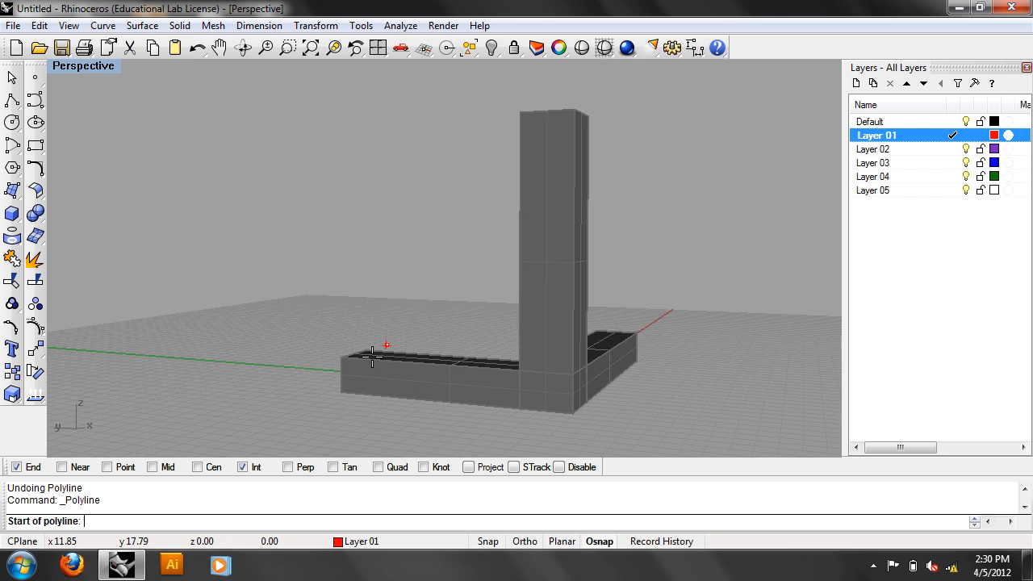
scroll(372, 356, up, 3)
click(255, 468)
click(332, 354)
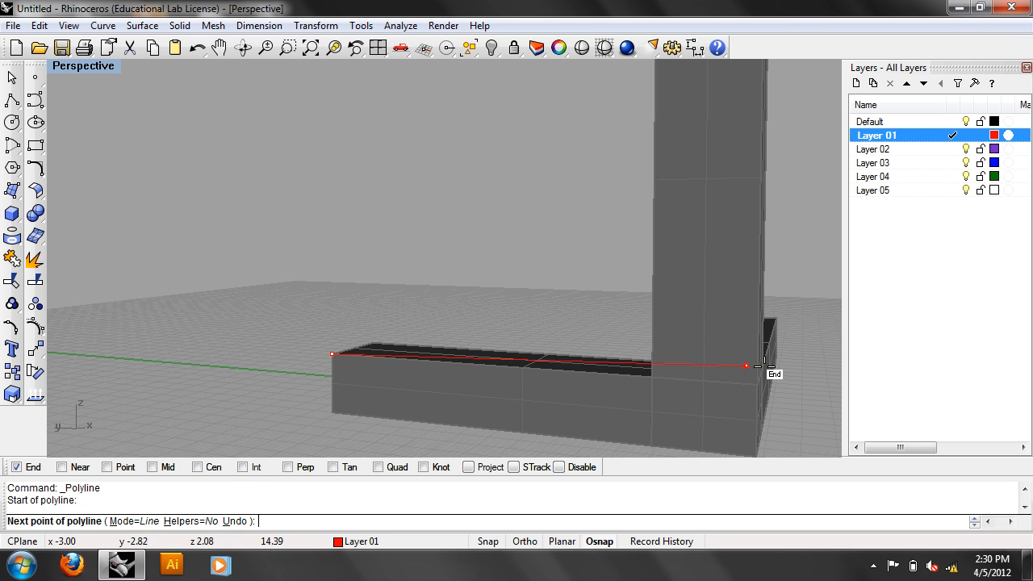
click(651, 377)
scroll(651, 377, down, 3)
click(652, 120)
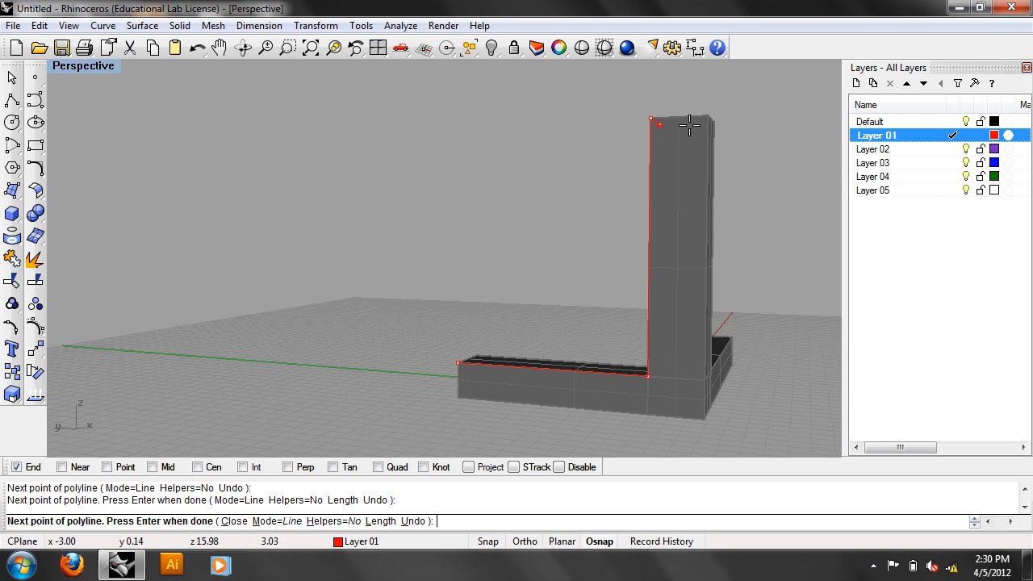
click(708, 117)
click(702, 417)
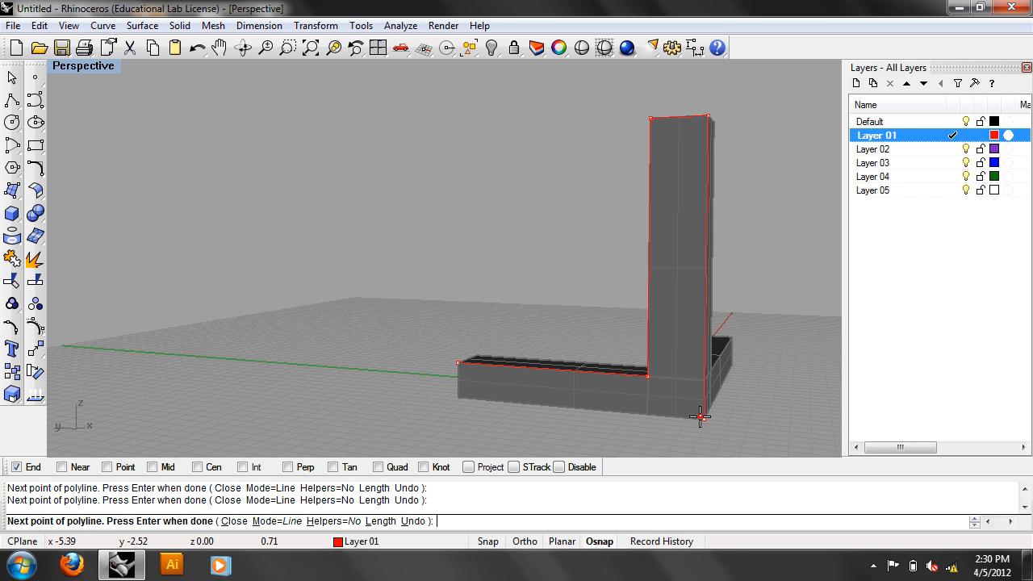
click(459, 362)
mouse_move(575, 239)
right_down()
mouse_move(511, 296)
mouse_move(683, 344)
mouse_move(639, 289)
mouse_move(554, 253)
mouse_move(621, 248)
right_up()
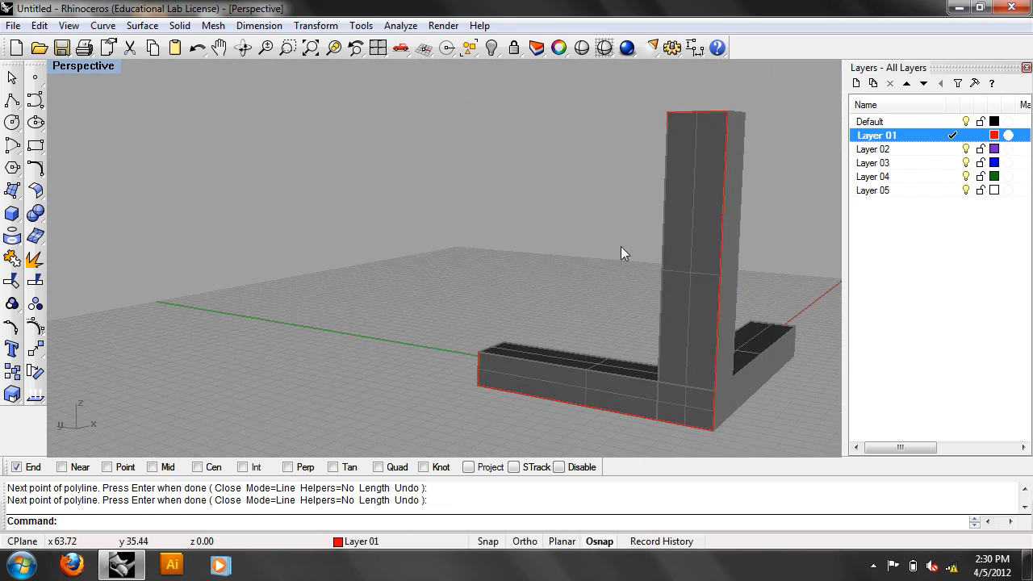
Step: Hide the Default layer and fill the traced L-shaped outline with a surface using PlanarSrf
click(965, 121)
right_drag(724, 268, 628, 267)
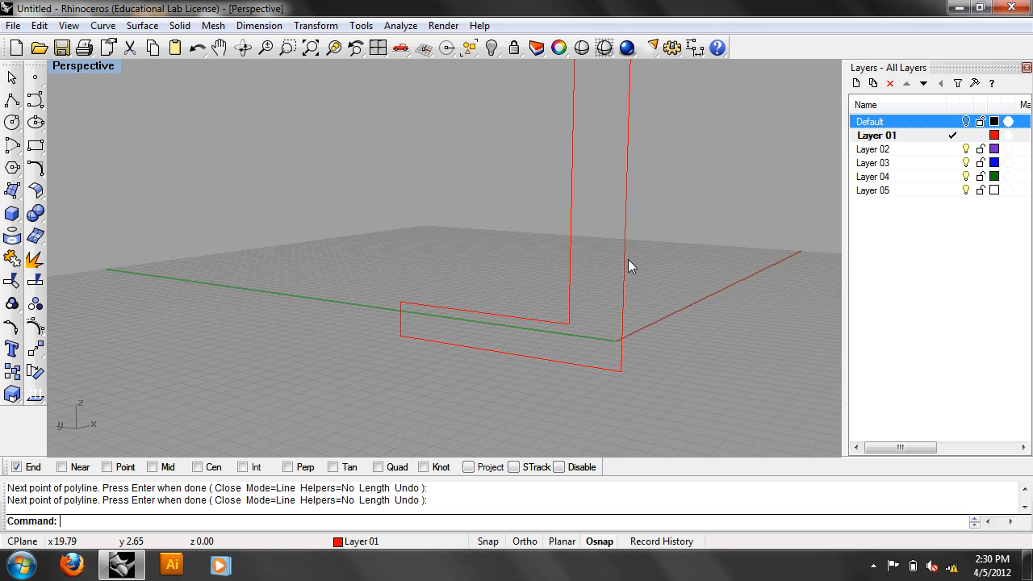
click(627, 261)
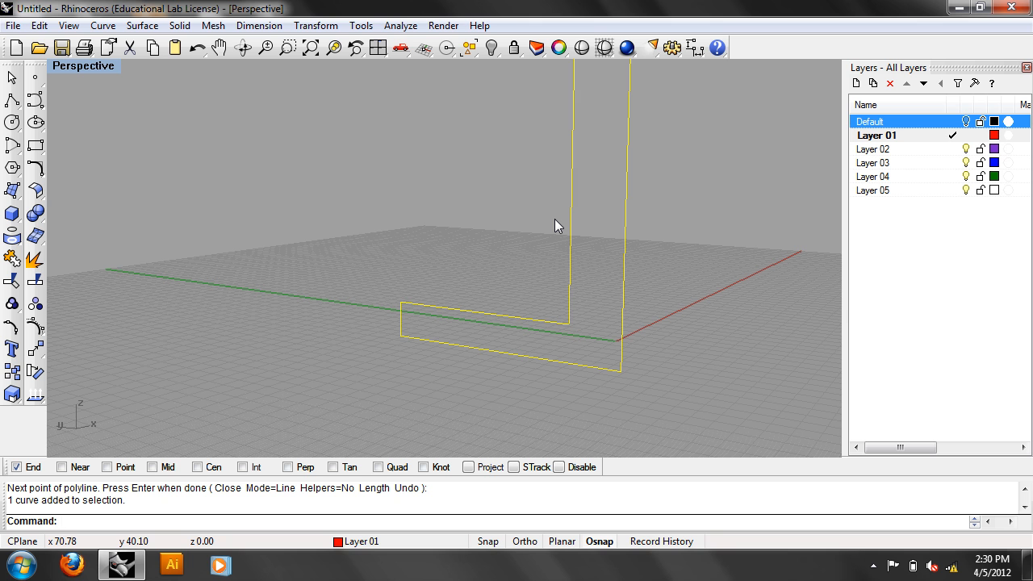
text(Pla)
key(Down)
key(Down)
key(Down)
key(Down)
key(Return)
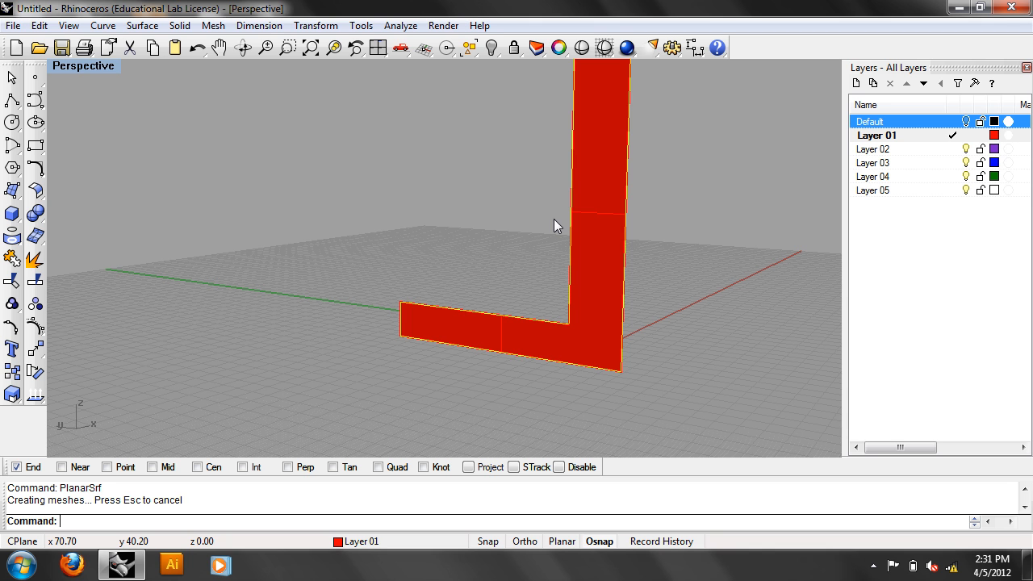
Step: Delete the L-shaped planar surface and turn the Default layer back on
click(585, 233)
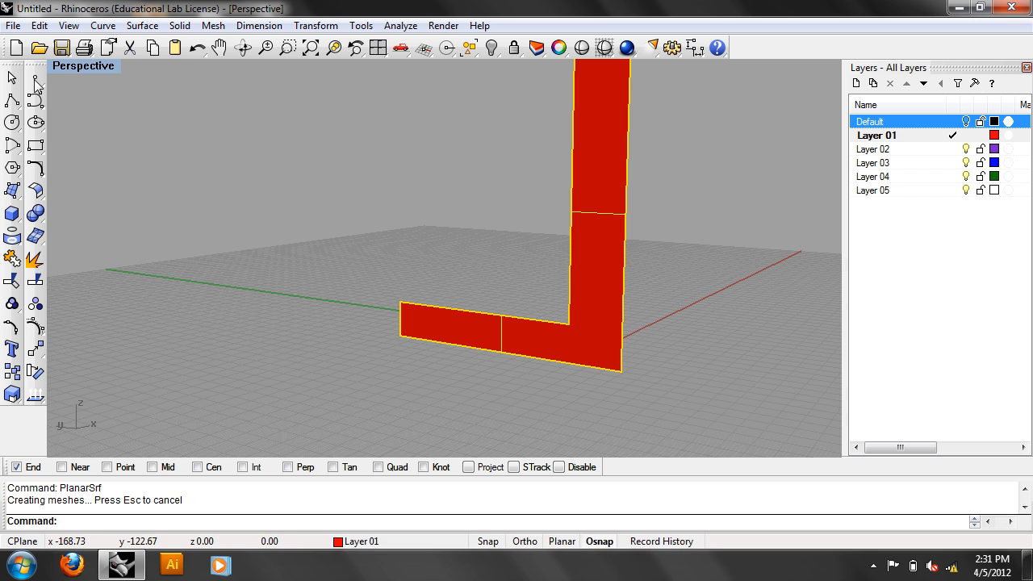
click(38, 25)
click(32, 174)
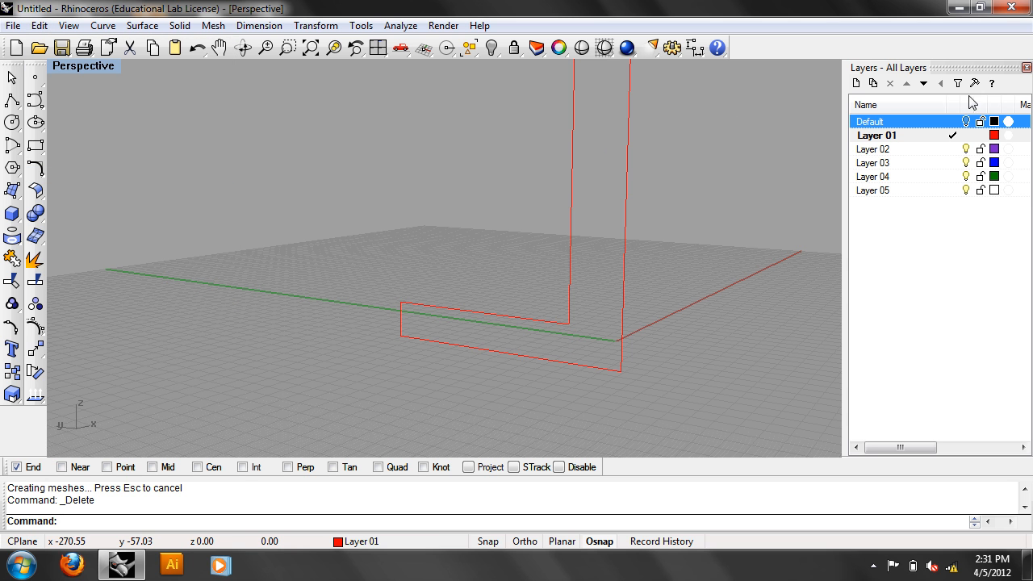
click(965, 121)
Step: Delete the traced L-shaped outline curve from the bars
click(556, 322)
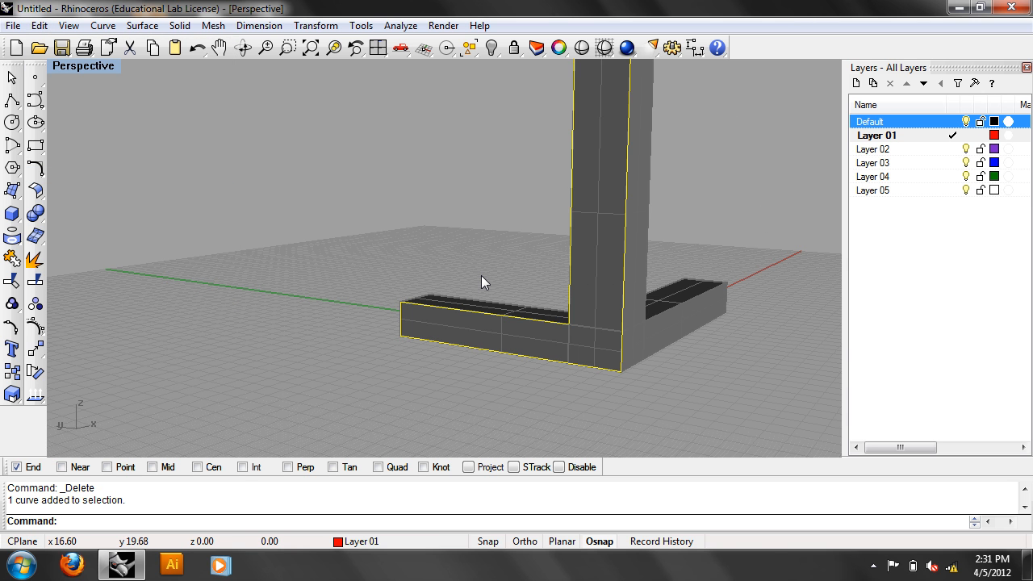
click(39, 25)
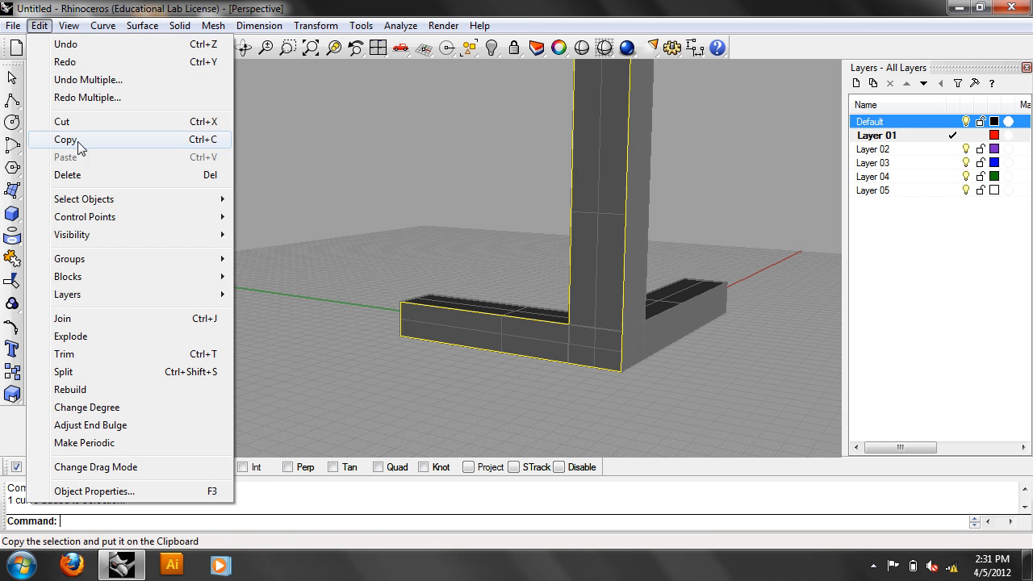
click(65, 175)
Step: Unlock all bar surfaces and duplicate the borders of the two overlapping side faces with DupBorder
text(Unlock)
key(Return)
click(572, 353)
shift+click(556, 341)
right_drag(556, 341, 592, 277)
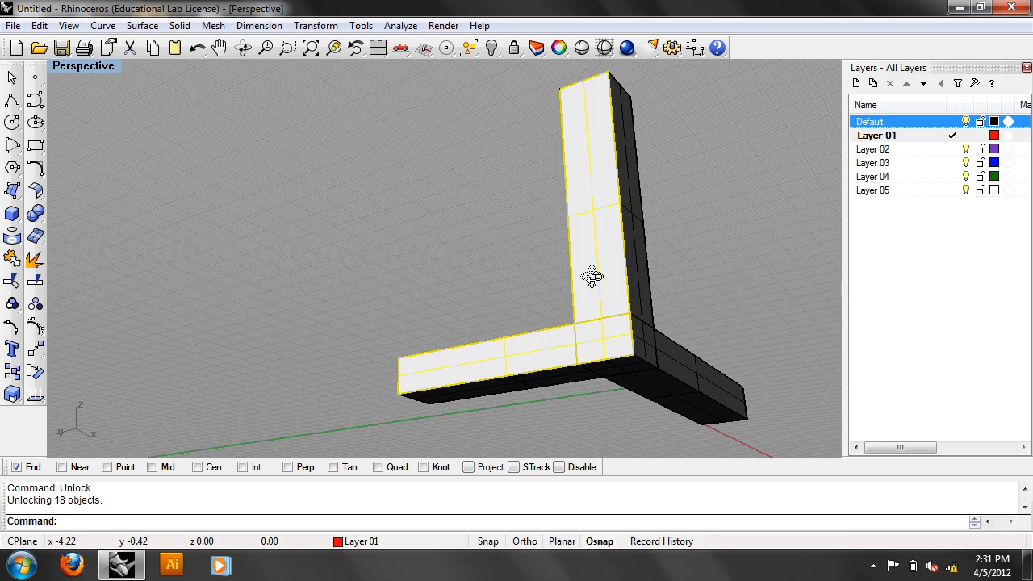
text(DupBorder)
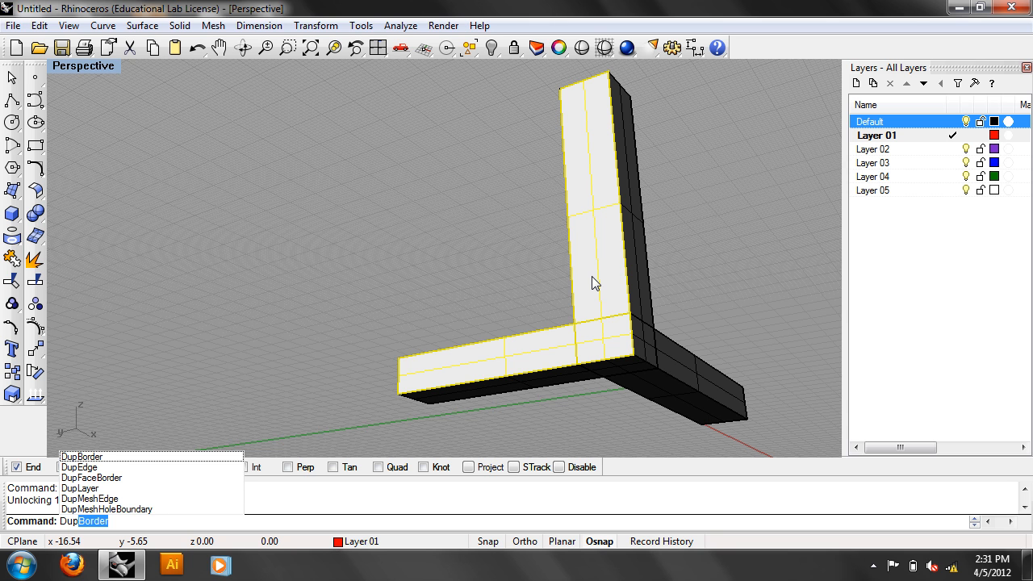
key(Return)
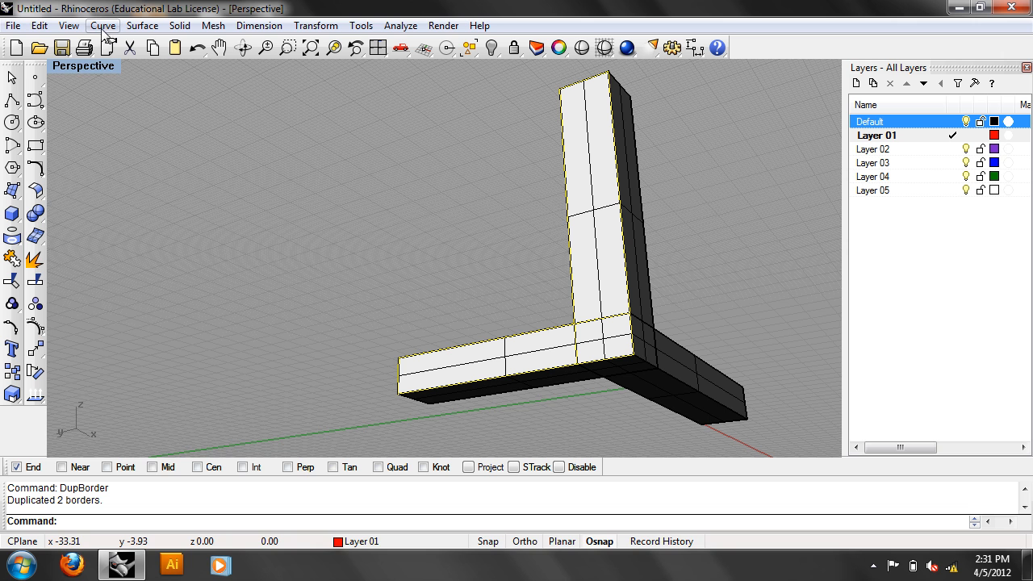
Step: Select all the bar surfaces and hide them, leaving only the duplicated border curves
click(42, 25)
mouse_move(70, 27)
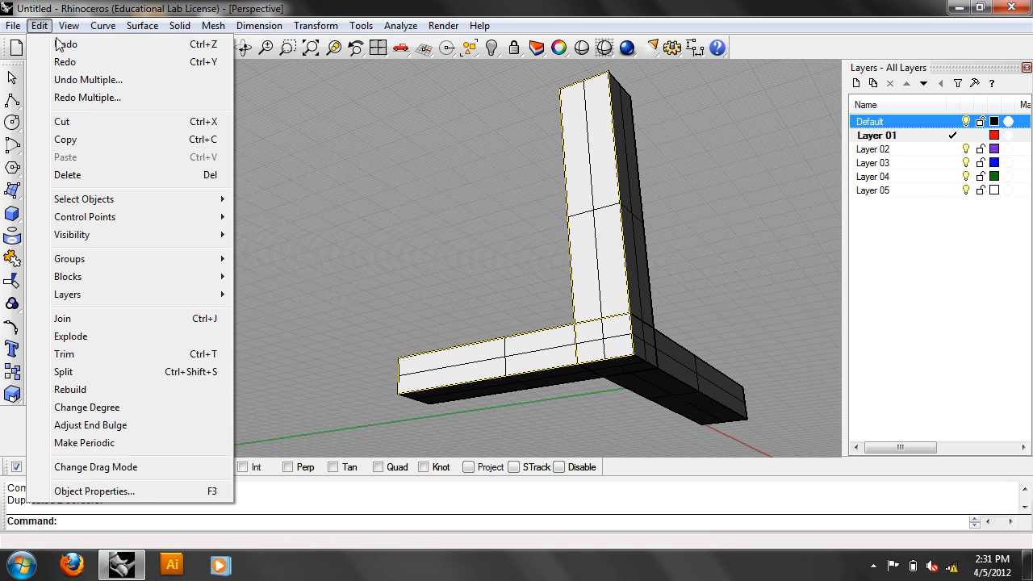
mouse_move(105, 198)
click(270, 232)
text(Hide)
key(Return)
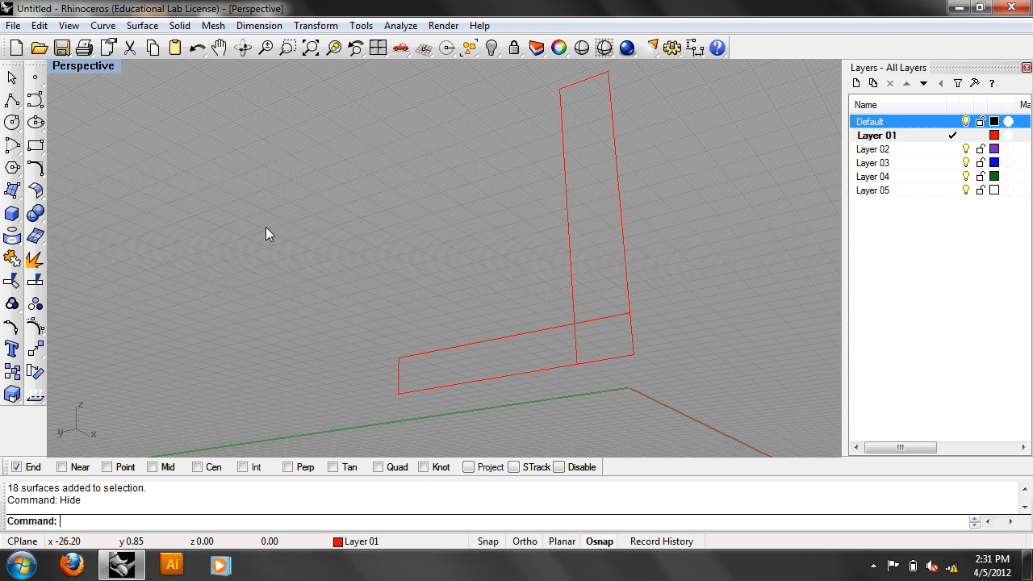
Step: Trim the overlapping inner segments where the two border rectangles cross, using both rectangles as cutting objects
drag(681, 399, 475, 274)
text(Tirm)
key(Return)
text(Trim)
key(Return)
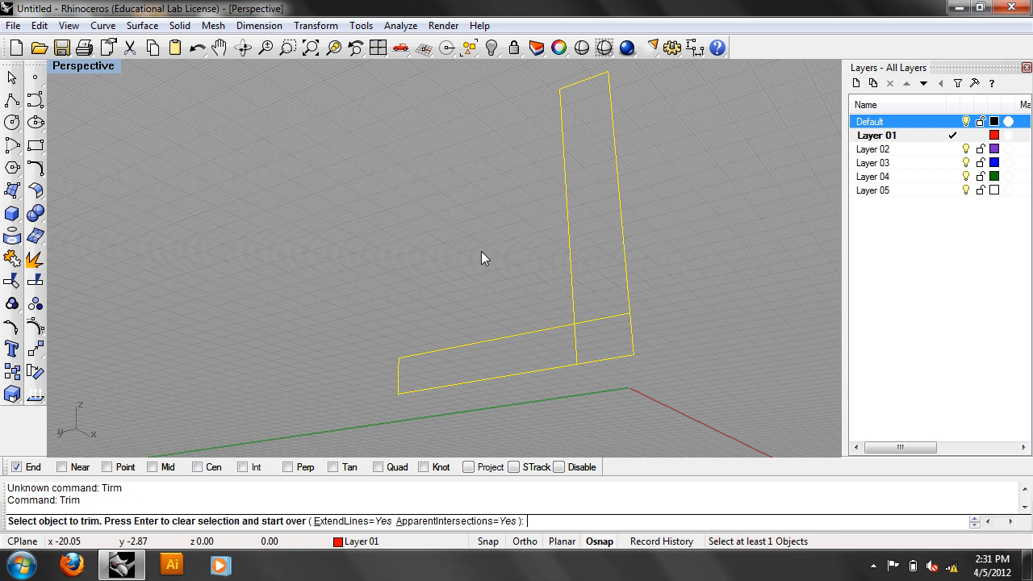
key(Return)
drag(673, 380, 528, 288)
key(Return)
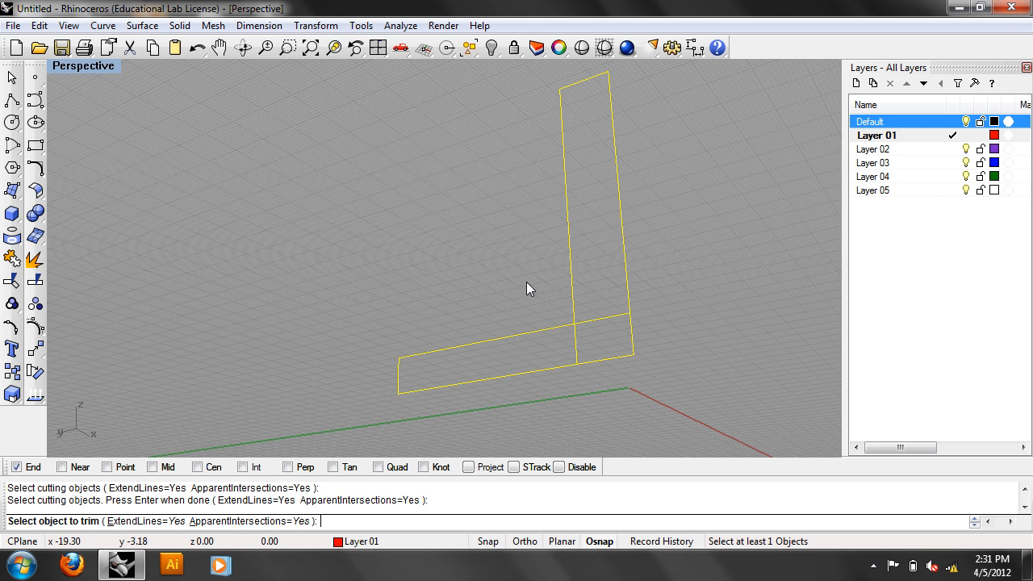
click(614, 317)
click(574, 332)
key(Return)
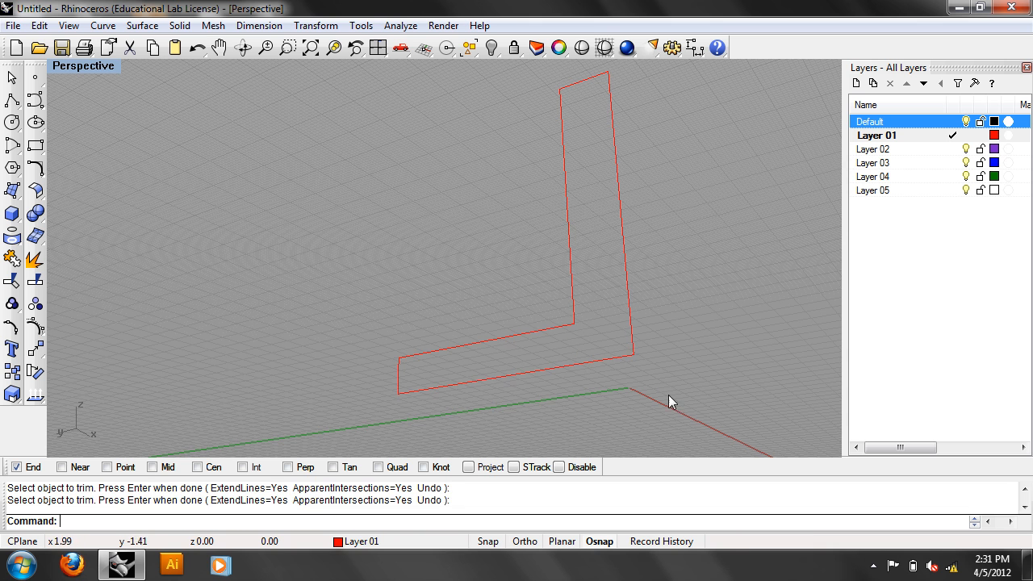
Step: Join the trimmed curves into one L-shaped outline and fill it with a planar surface
drag(668, 395, 516, 324)
key(ctrl+j)
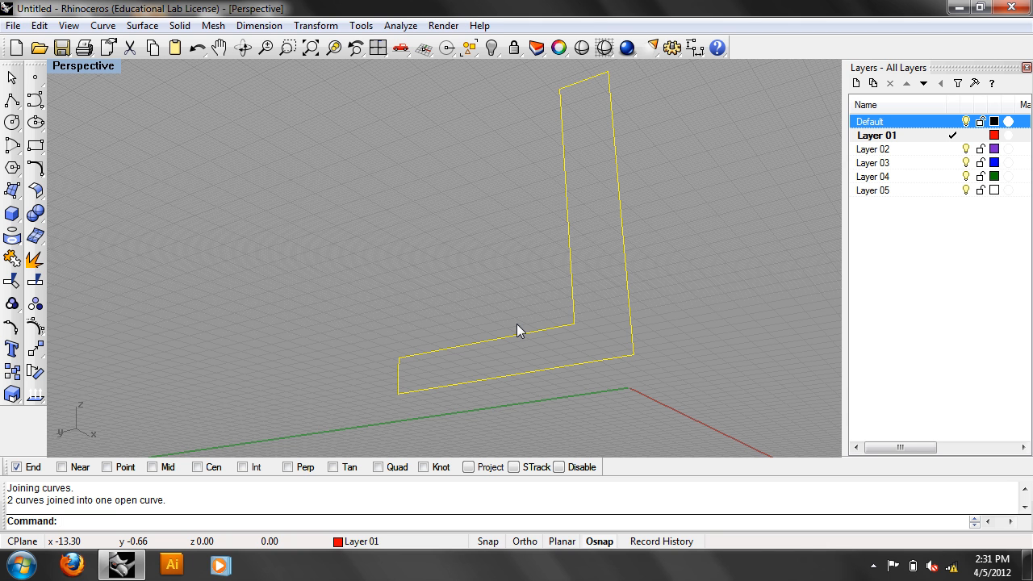
text(lan)
key(Down)
key(Down)
key(Down)
key(Return)
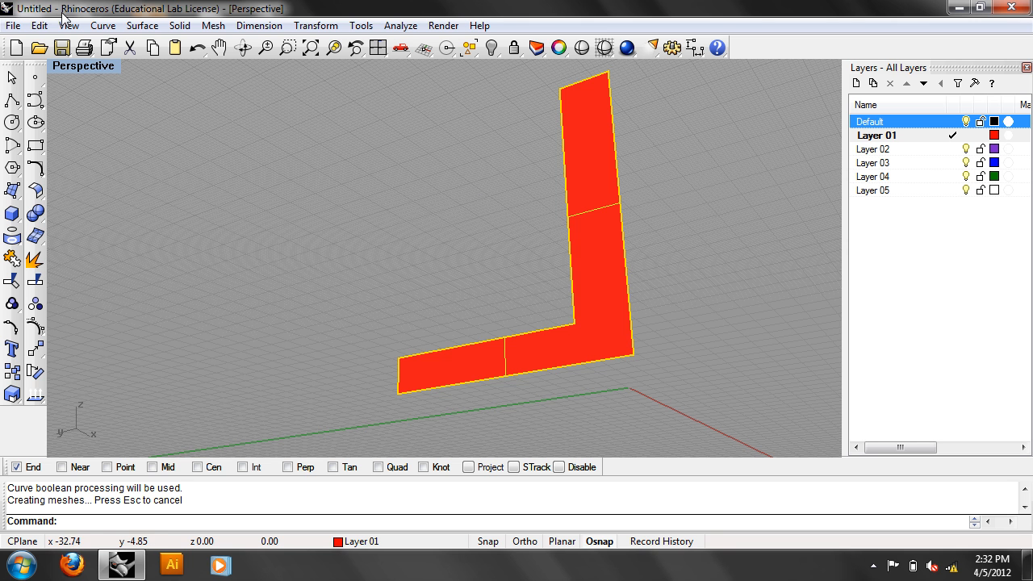
Step: Delete the new planar surface and the joined L-shaped outline curve
click(39, 25)
click(64, 237)
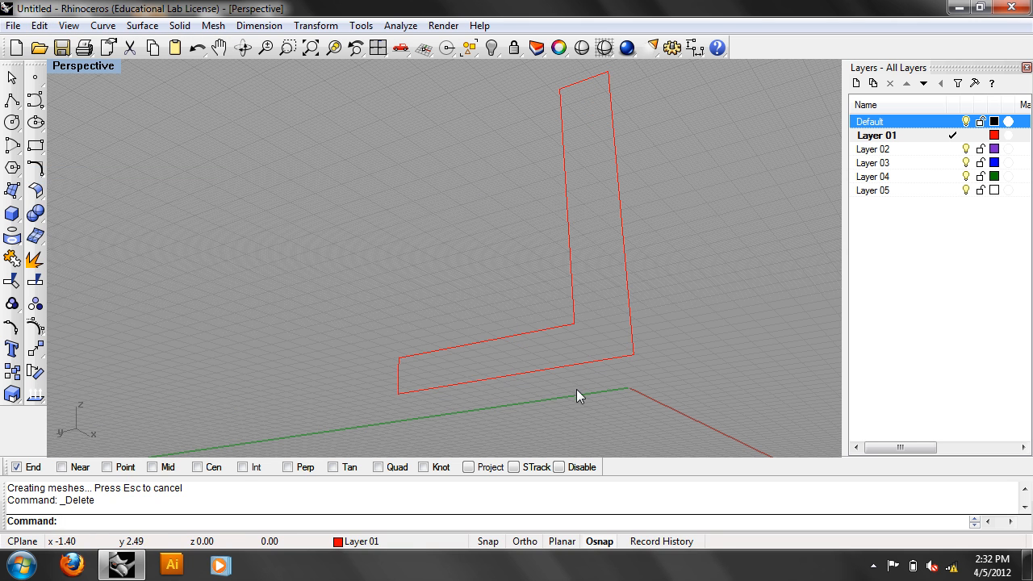
click(574, 365)
click(38, 25)
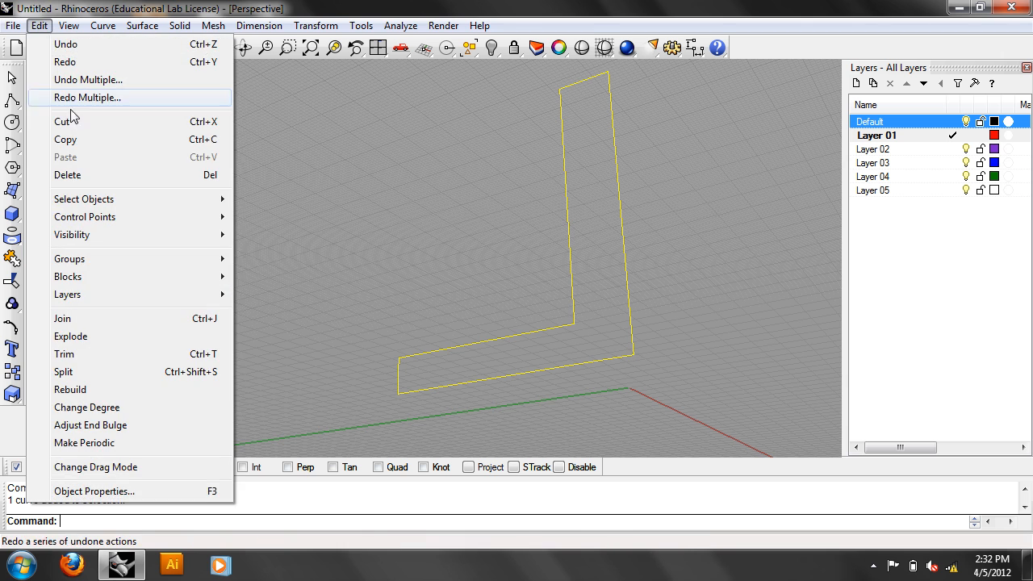
click(82, 174)
Step: Show the hidden bar surfaces and examine the overlapping side faces of the upright and horizontal bars
text(Show)
key(Return)
right_drag(596, 104, 521, 235)
click(522, 236)
scroll(532, 251, up, 3)
click(494, 321)
right_drag(547, 260, 579, 234)
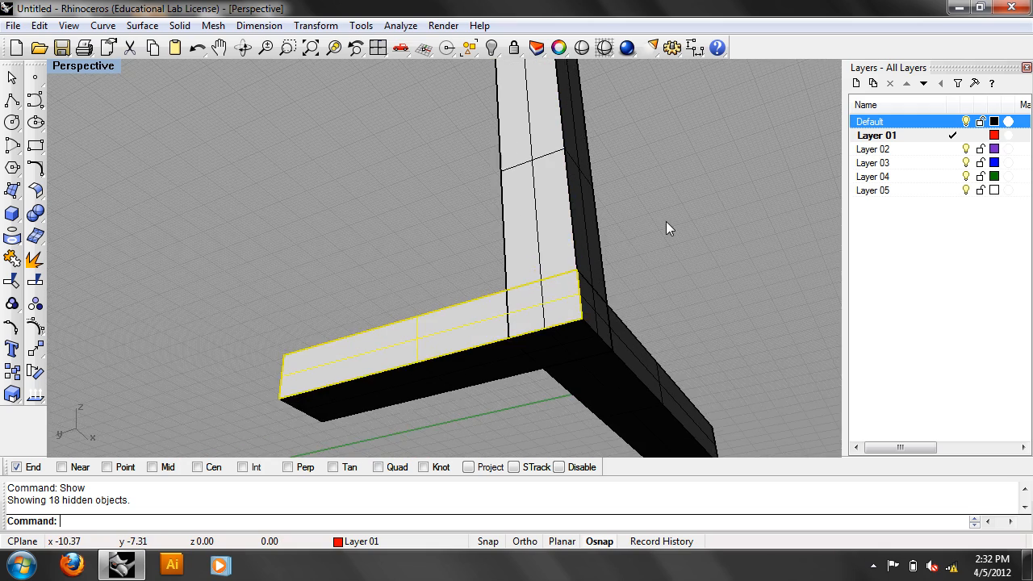
right_drag(667, 223, 678, 236)
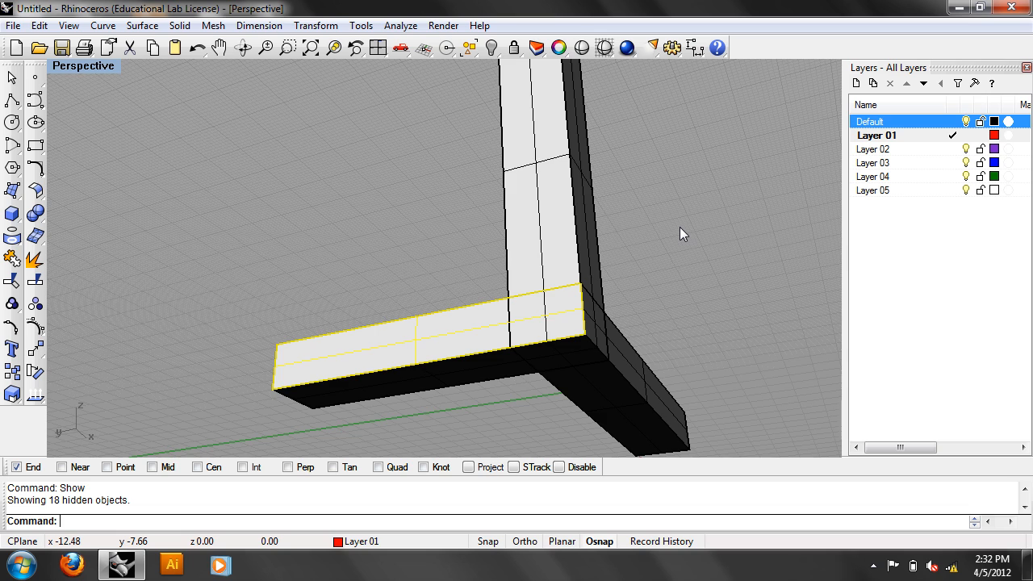
right_drag(680, 227, 500, 272)
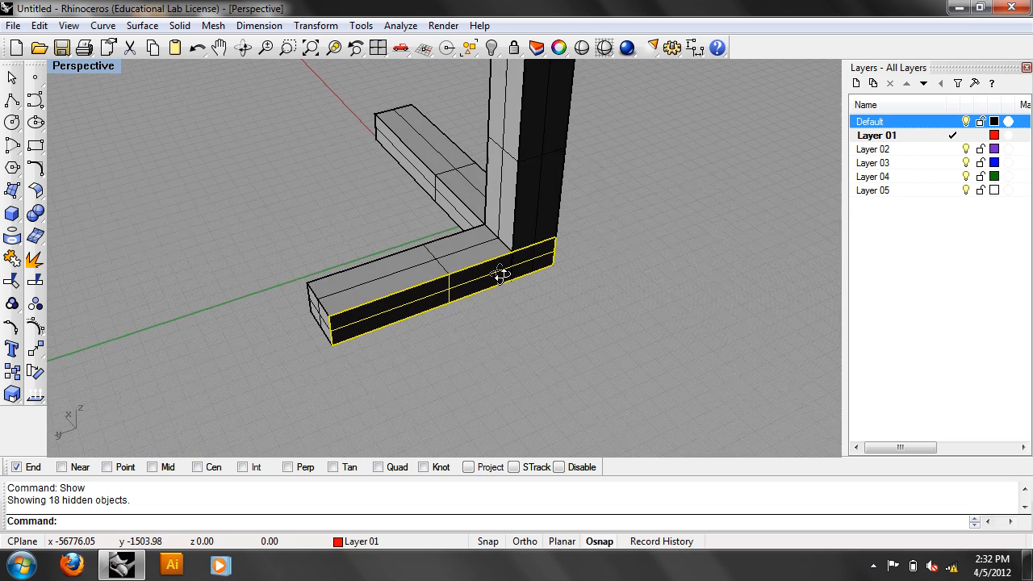
Step: Create the intersection curve between the horizontal bar's top face and the upright bar's adjoining side face with Intersect
scroll(435, 239, up, 4)
click(458, 260)
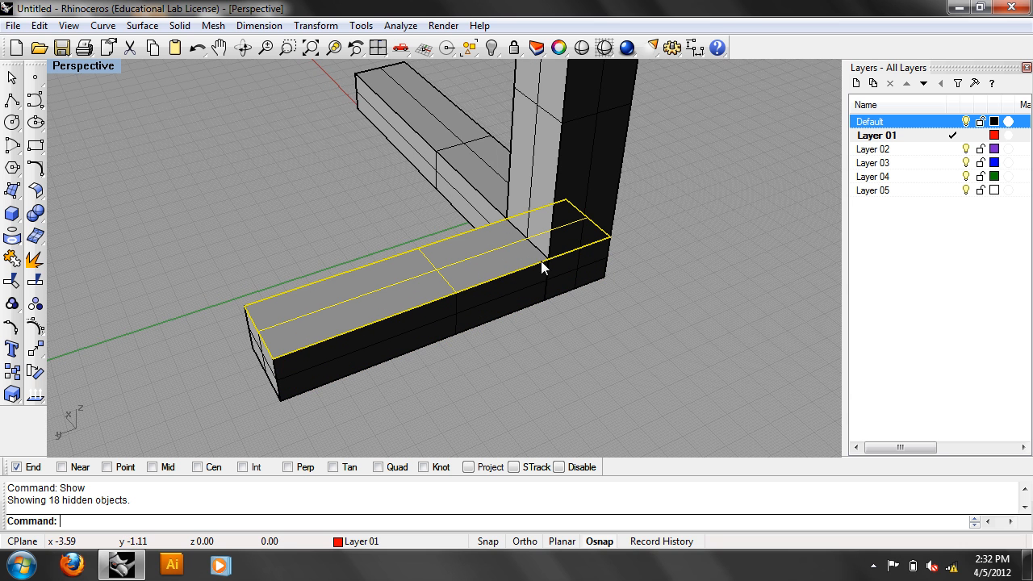
ctrl+shift+click(544, 168)
ctrl+shift+click(490, 252)
text(Intersect)
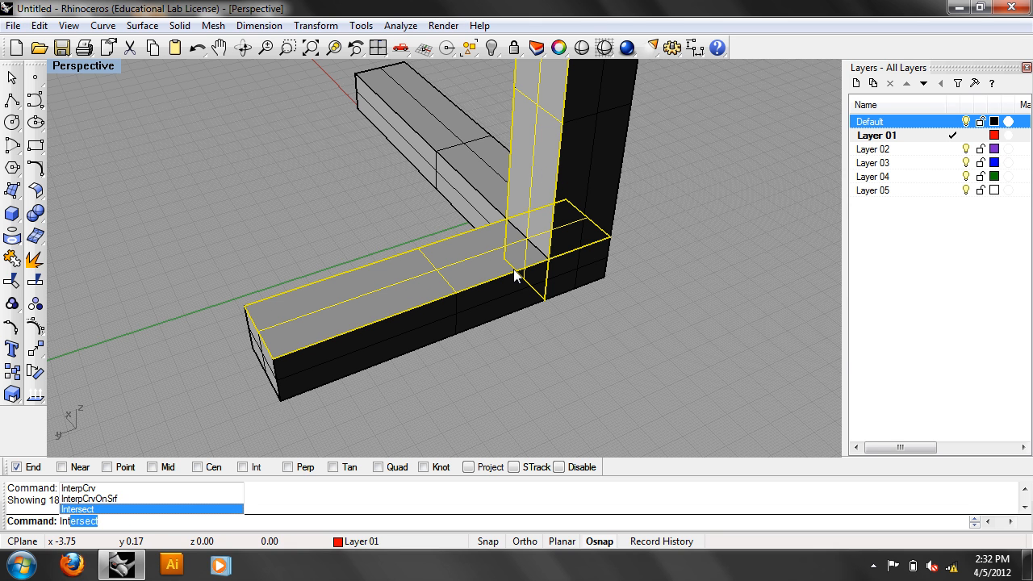
key(Return)
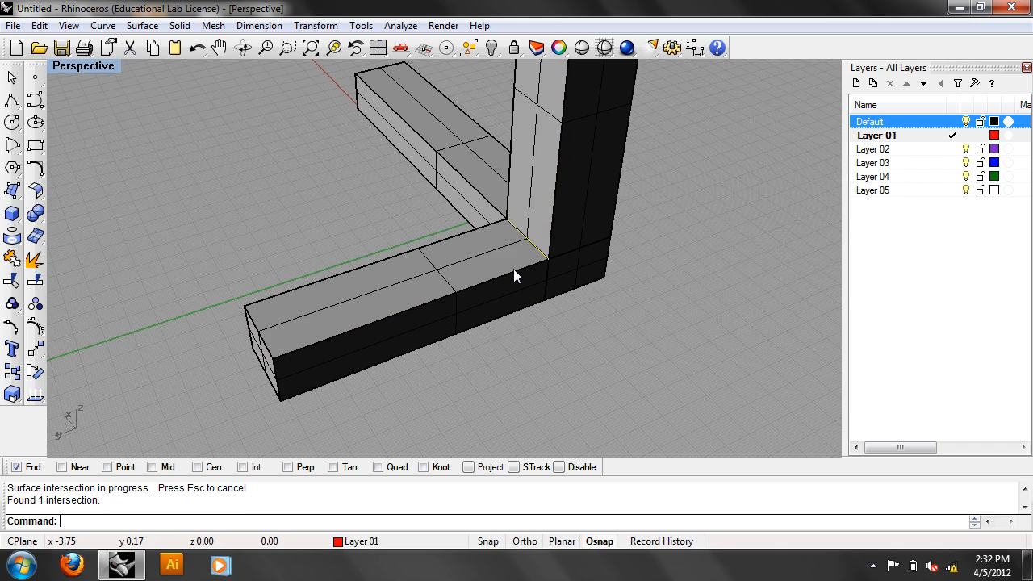
scroll(528, 238, up, 5)
scroll(514, 268, down, 5)
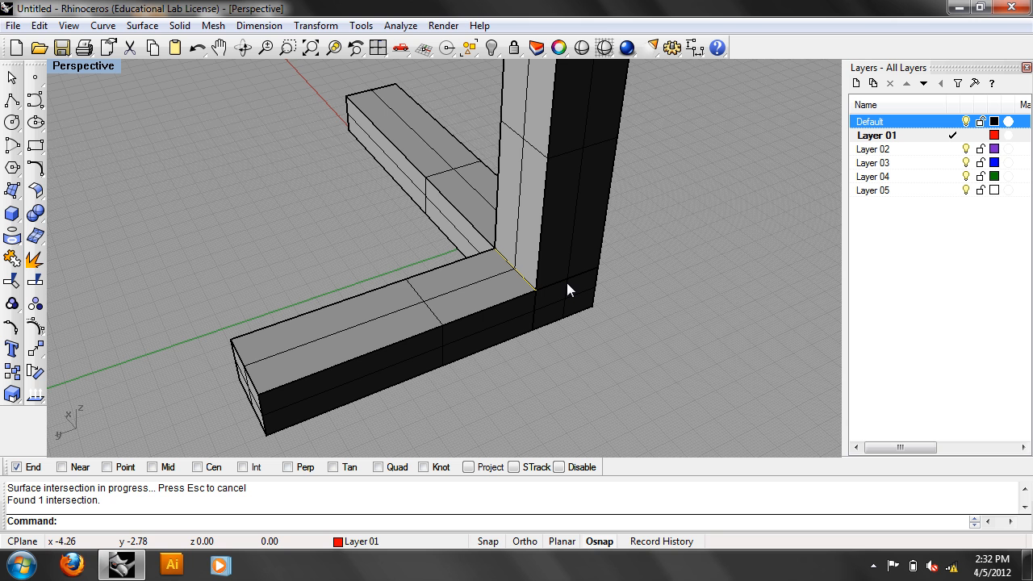
Step: Trim away the overlapping surface portion inside the corner with the new intersection curve as cutter, working in wireframe display
text(Trim)
key(Return)
scroll(566, 283, up, 3)
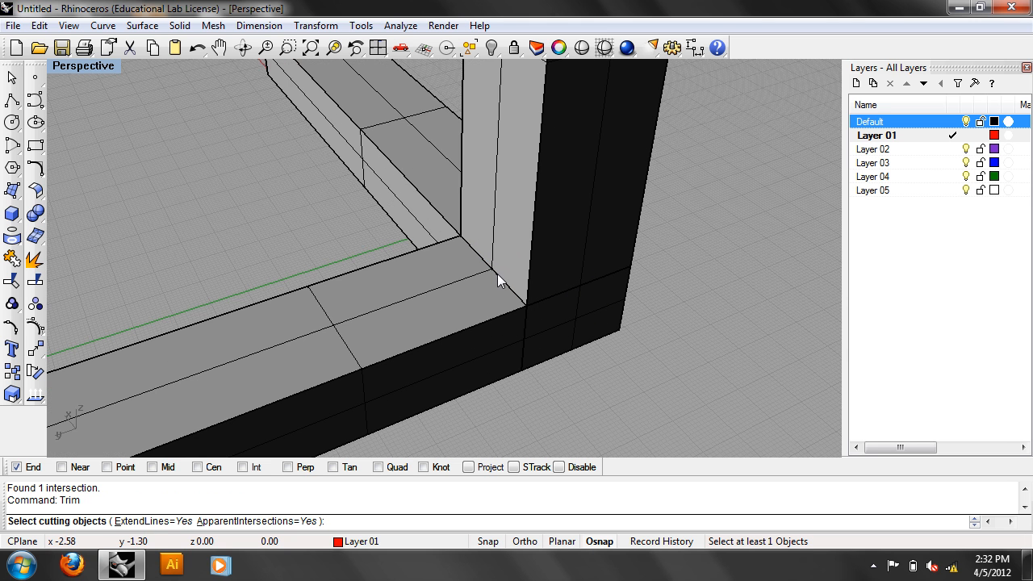
click(498, 280)
click(557, 315)
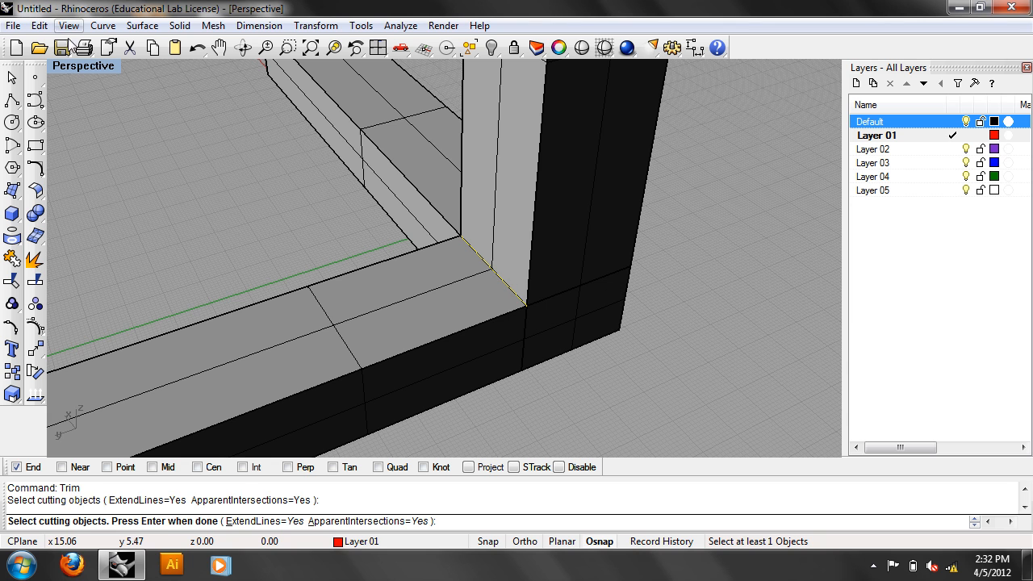
click(83, 66)
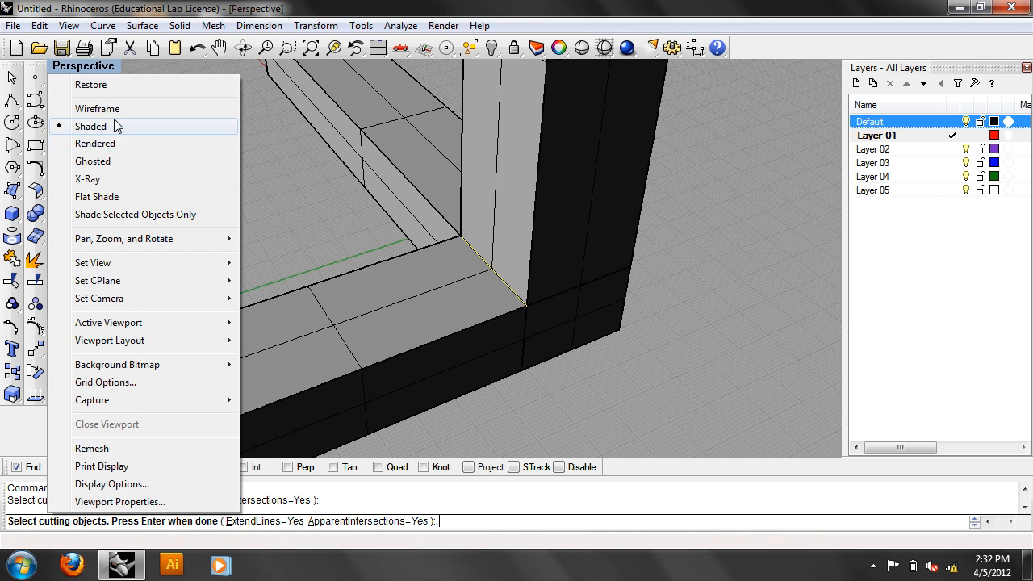
click(137, 106)
right_drag(468, 274, 492, 254)
scroll(453, 283, up, 3)
key(Return)
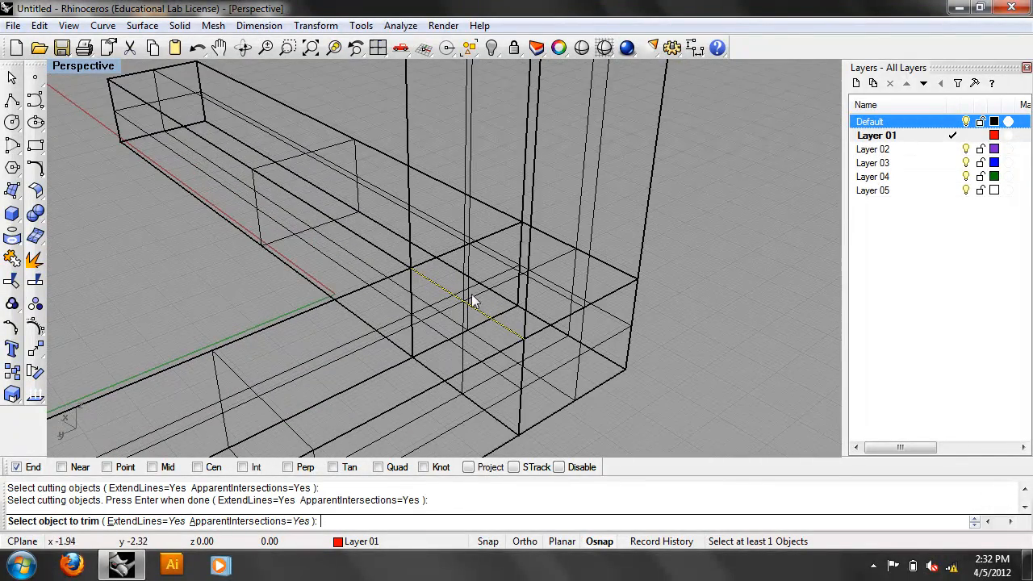
scroll(485, 281, up, 1)
click(562, 254)
right_drag(535, 289, 463, 254)
right_drag(472, 205, 476, 240)
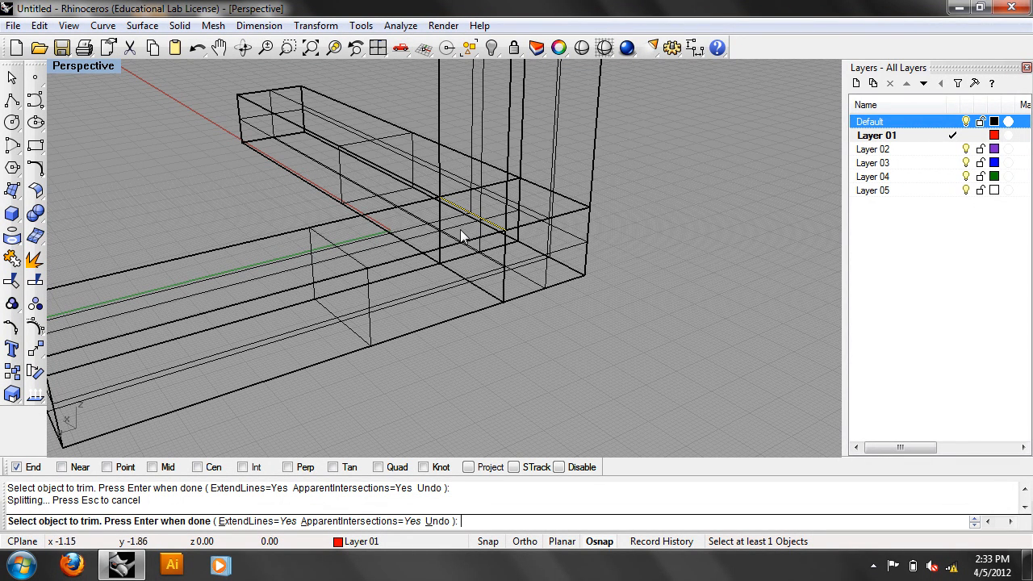
Step: Try trimming the upright bar's visible side face above the curve in shaded display, undo that trim and finish trimming
click(99, 66)
click(119, 126)
mouse_move(494, 159)
right_down()
mouse_move(646, 233)
mouse_move(525, 249)
right_up()
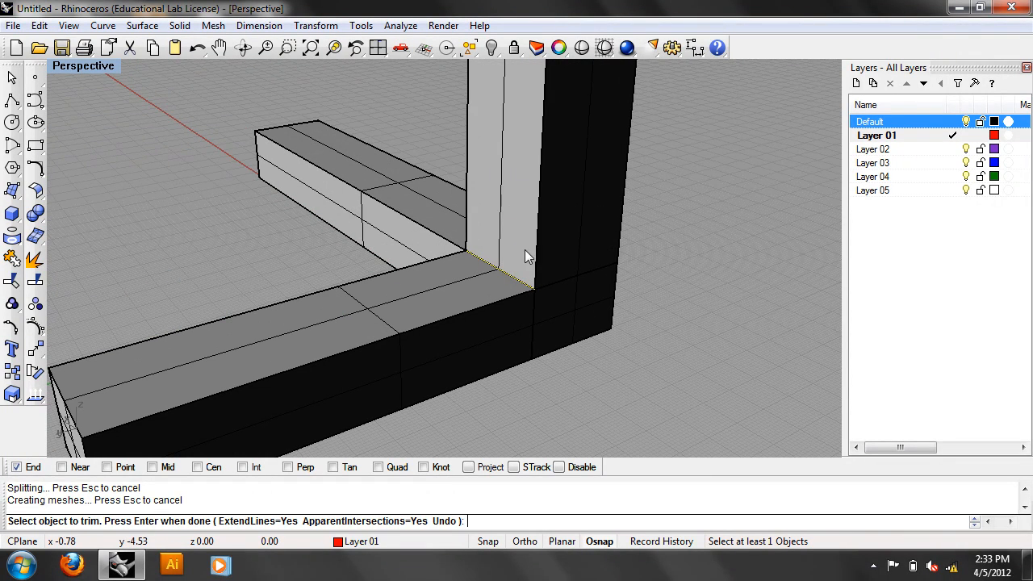
click(525, 252)
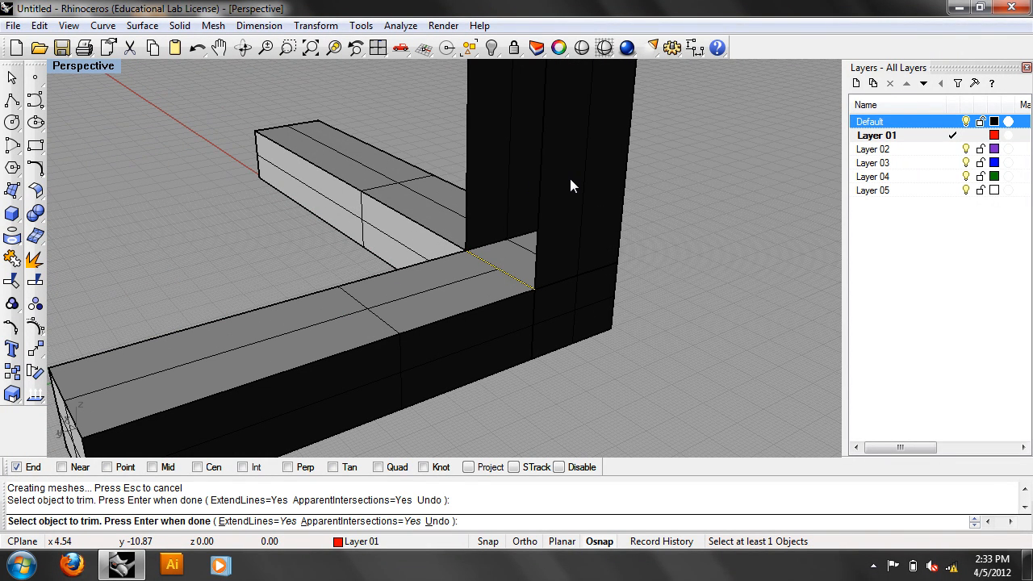
key(ctrl+z)
key(Return)
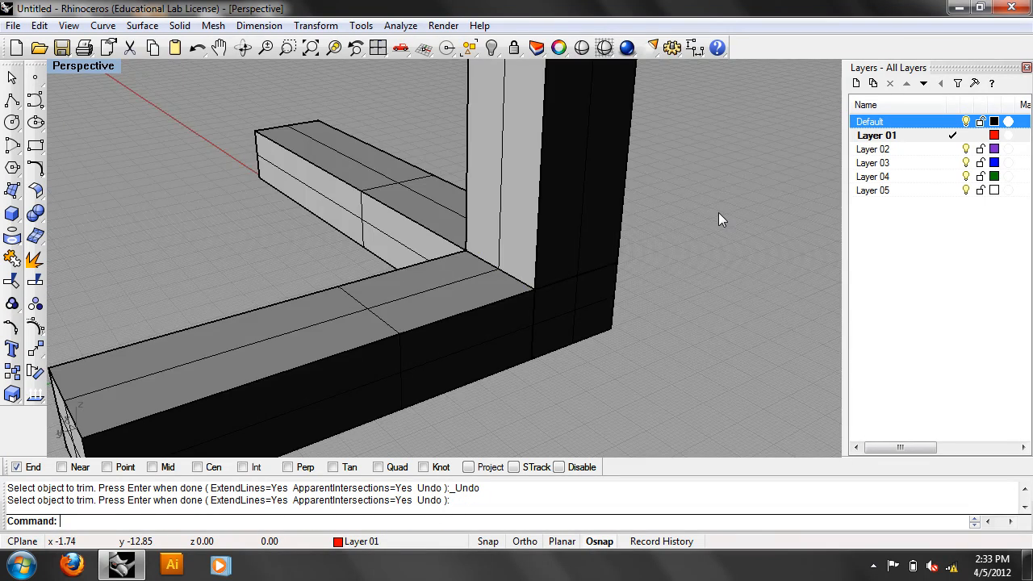
Step: Select the coplanar outer side faces of the upright and horizontal bars to examine their overlap at the corner
scroll(718, 213, down, 5)
click(655, 192)
click(768, 179)
right_drag(768, 178, 467, 327)
click(446, 324)
shift+click(387, 398)
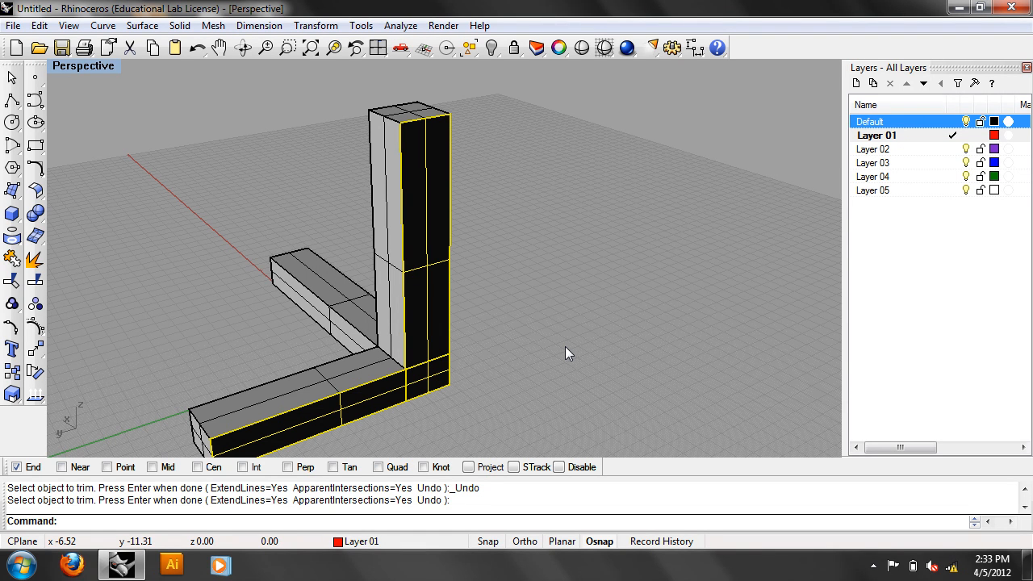
Step: Create the intersection curve between the other horizontal bar's top face and the upright's adjoining side face with Intersect
mouse_move(565, 347)
right_down()
mouse_move(322, 362)
mouse_move(401, 356)
mouse_move(296, 376)
mouse_move(565, 348)
right_up()
scroll(517, 323, up, 3)
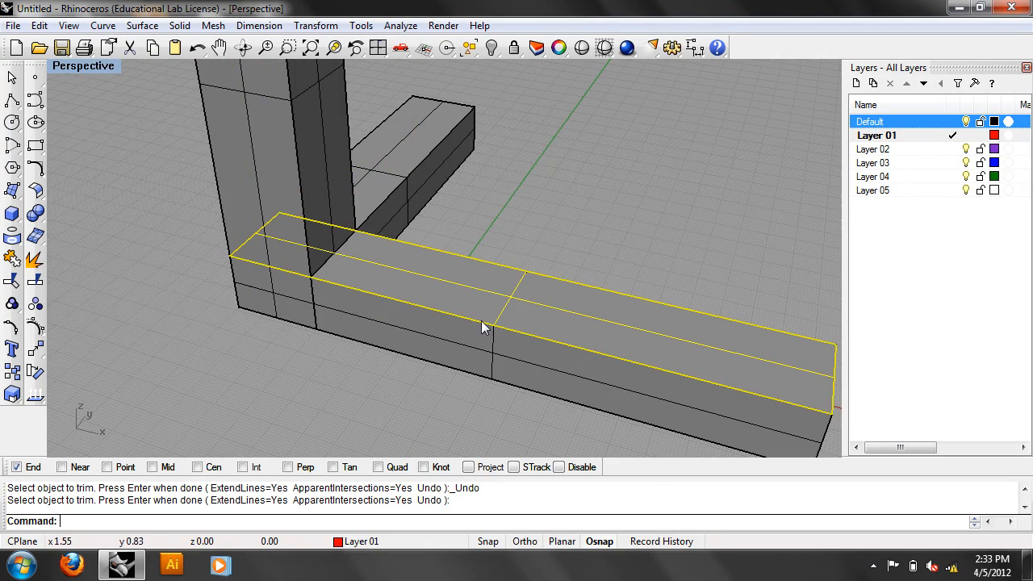
right_drag(499, 328, 402, 335)
shift+click(448, 166)
text(In)
text(tersect)
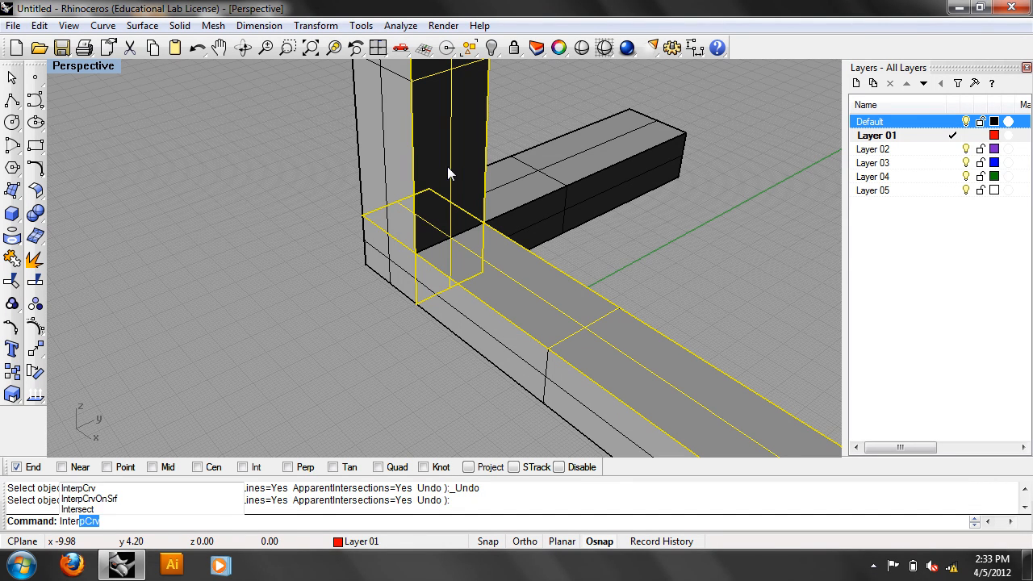
key(Return)
Step: Trim away the overlapping surface portion at the second junction with its intersection curve, working in ghosted display
text(Trim)
key(Return)
right_drag(468, 156, 361, 226)
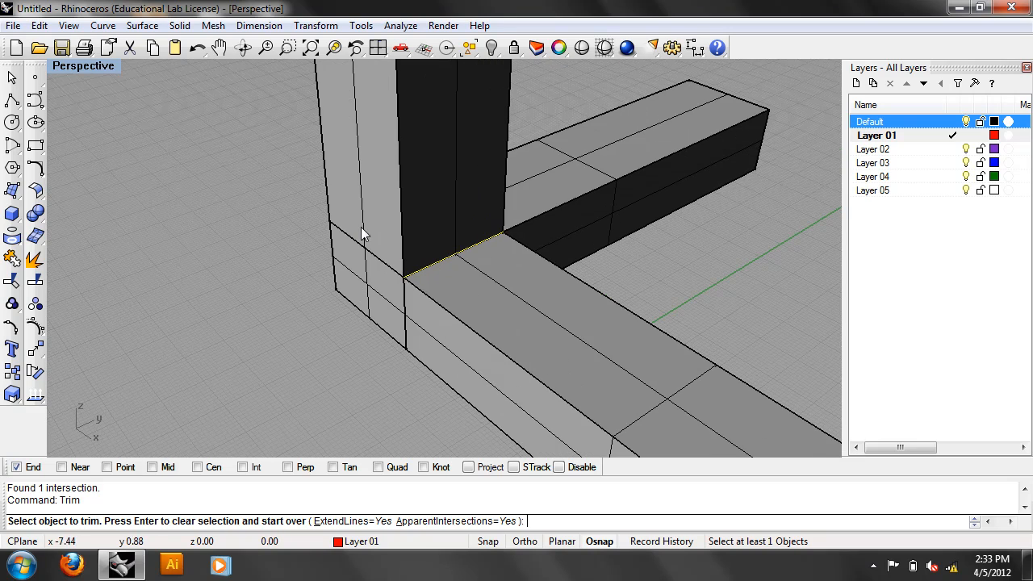
click(104, 71)
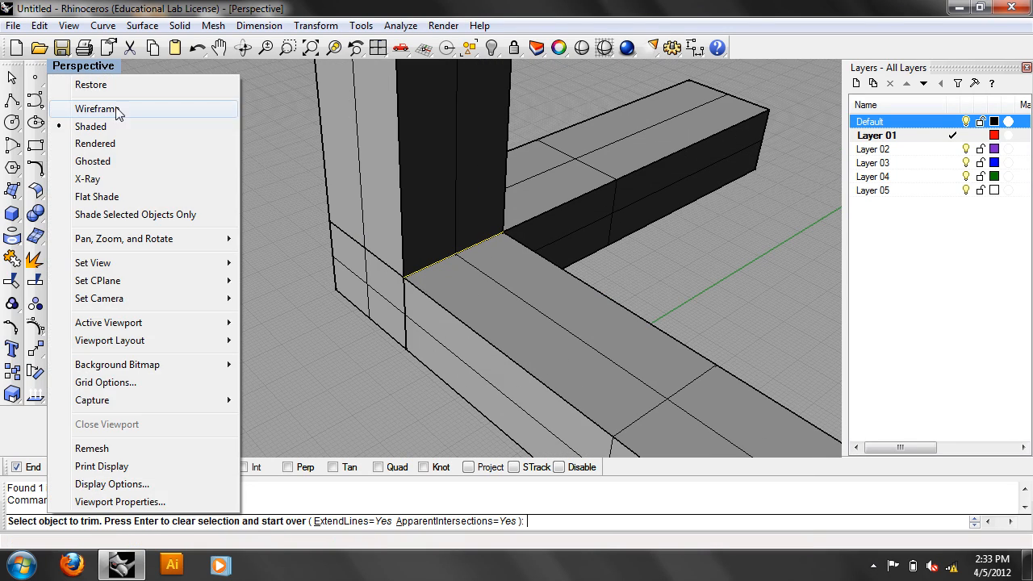
click(129, 162)
scroll(383, 256, up, 3)
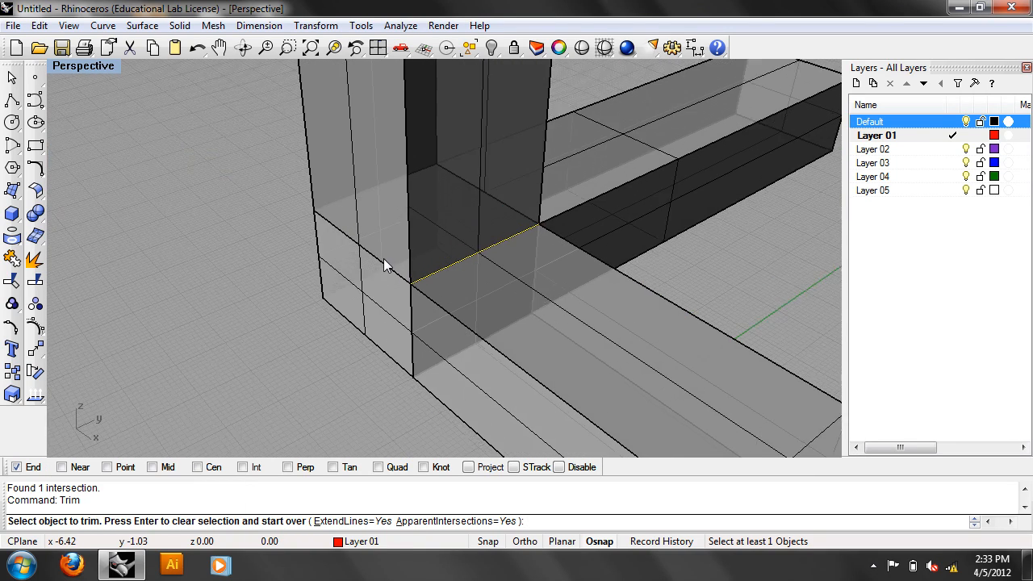
click(461, 220)
right_drag(516, 233, 647, 236)
right_drag(479, 282, 514, 261)
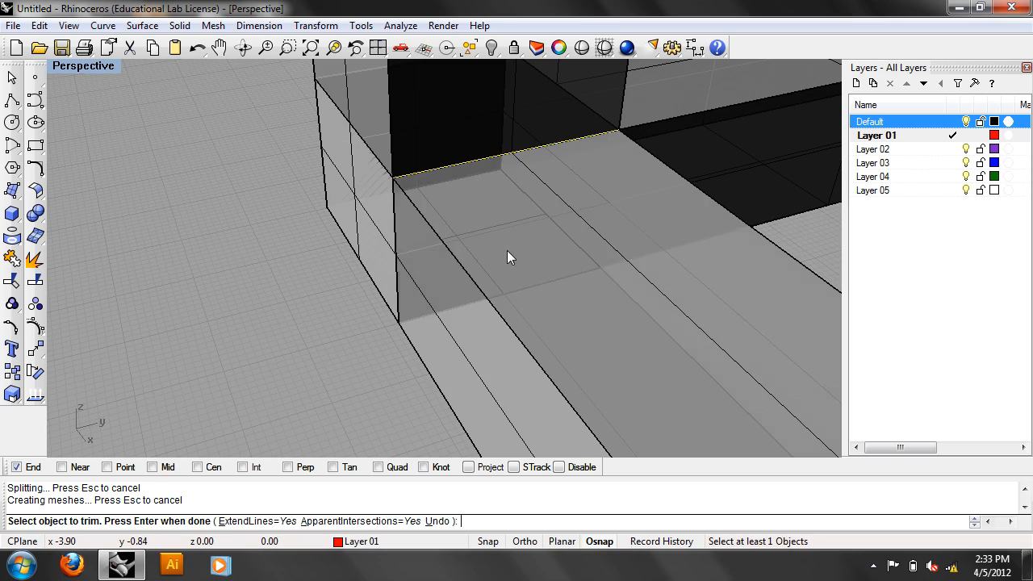
scroll(510, 258, down, 5)
right_drag(589, 257, 510, 183)
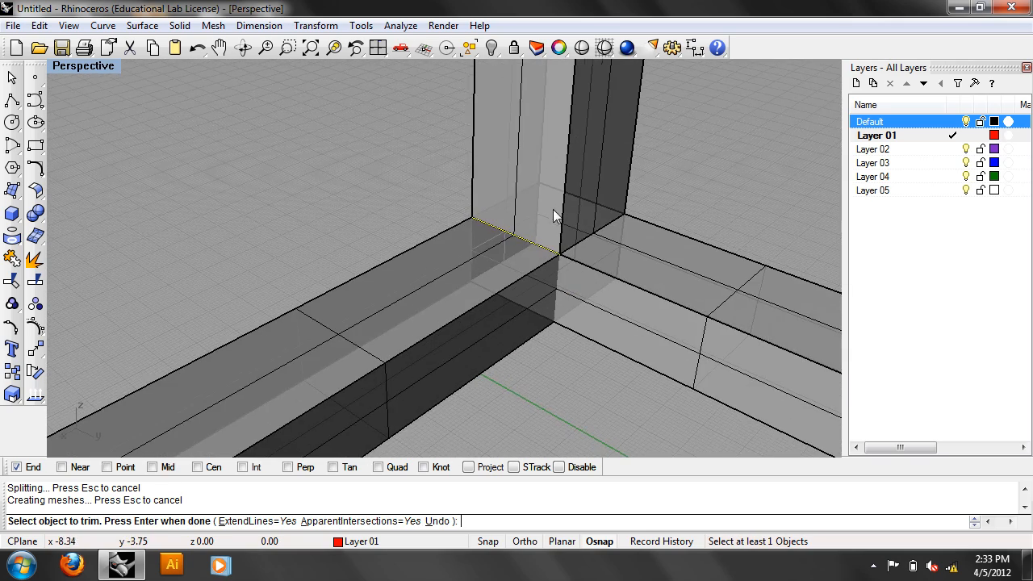
right_drag(553, 209, 423, 319)
right_click(435, 335)
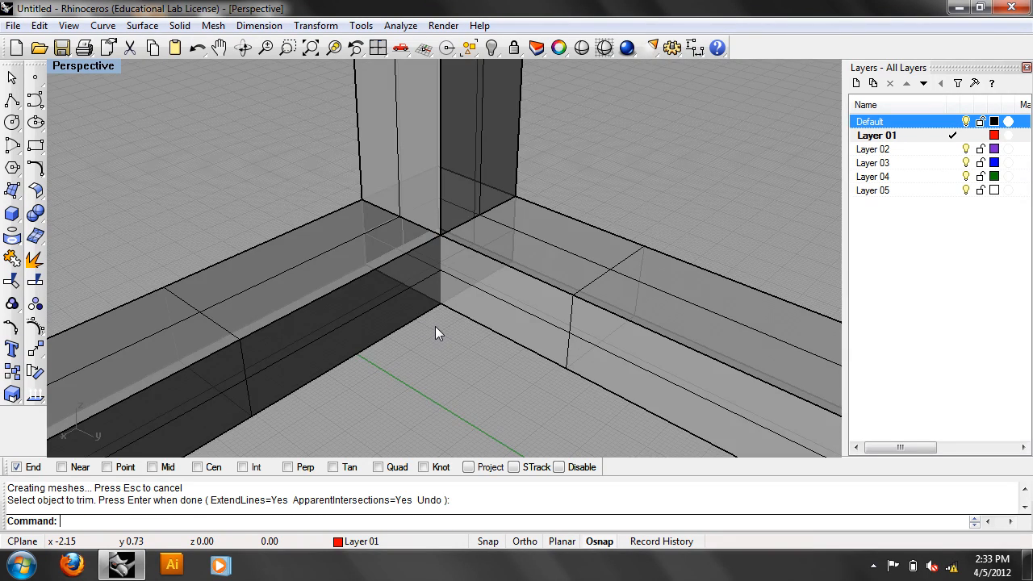
Step: Select individual faces of the upright and horizontal bars to examine how the surfaces meet at the corner
scroll(434, 326, down, 5)
scroll(443, 343, up, 3)
scroll(444, 344, down, 1)
shift+right_drag(462, 145, 447, 238)
click(434, 152)
key(Escape)
click(417, 205)
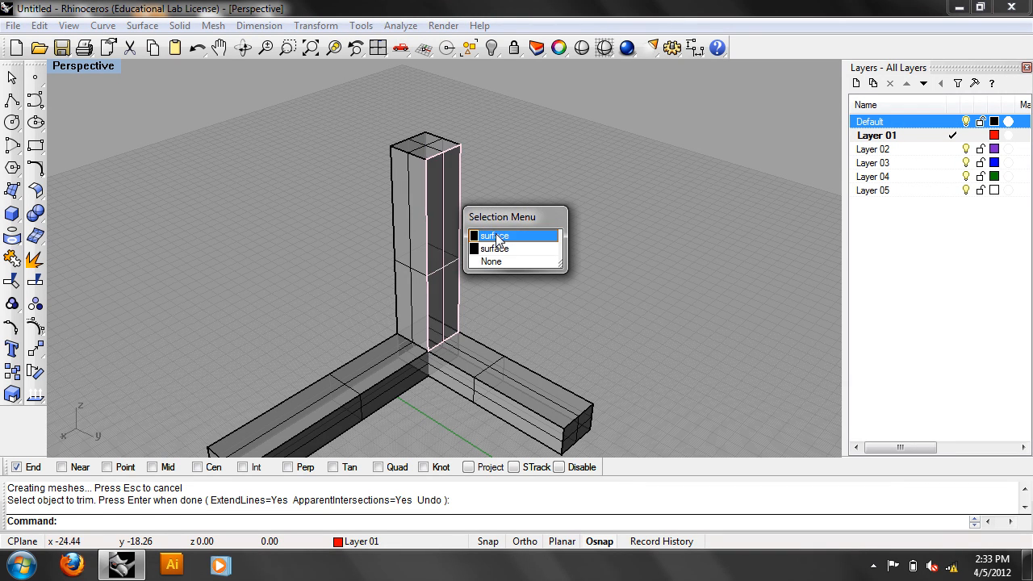
click(495, 238)
click(408, 217)
click(468, 351)
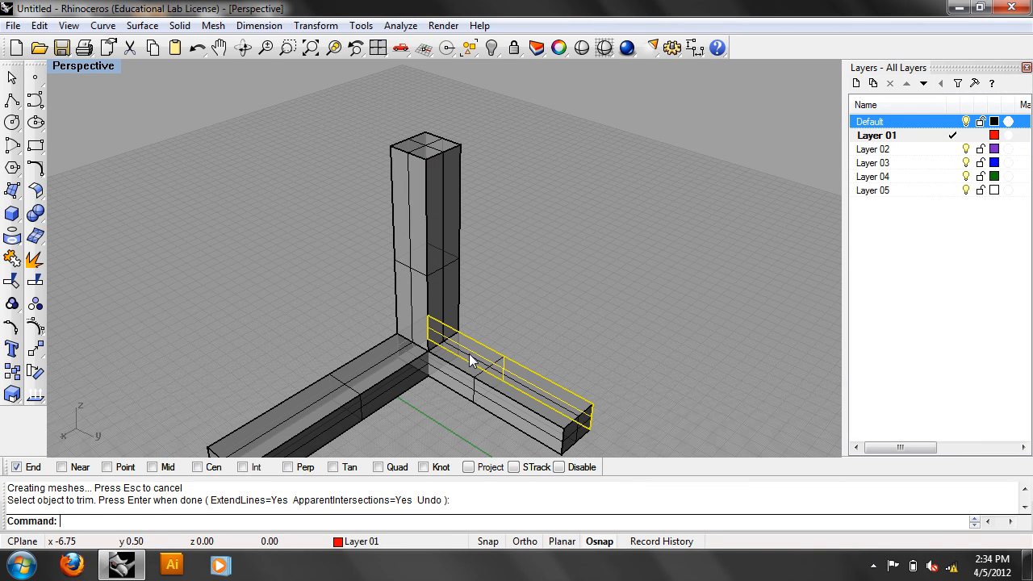
click(453, 357)
click(481, 357)
click(523, 421)
click(535, 393)
Step: Examine the overlapping outer faces of the upright and one horizontal bar from the opposite side
right_drag(596, 379, 430, 296)
click(411, 313)
shift+click(369, 356)
right_drag(519, 350, 485, 350)
click(485, 350)
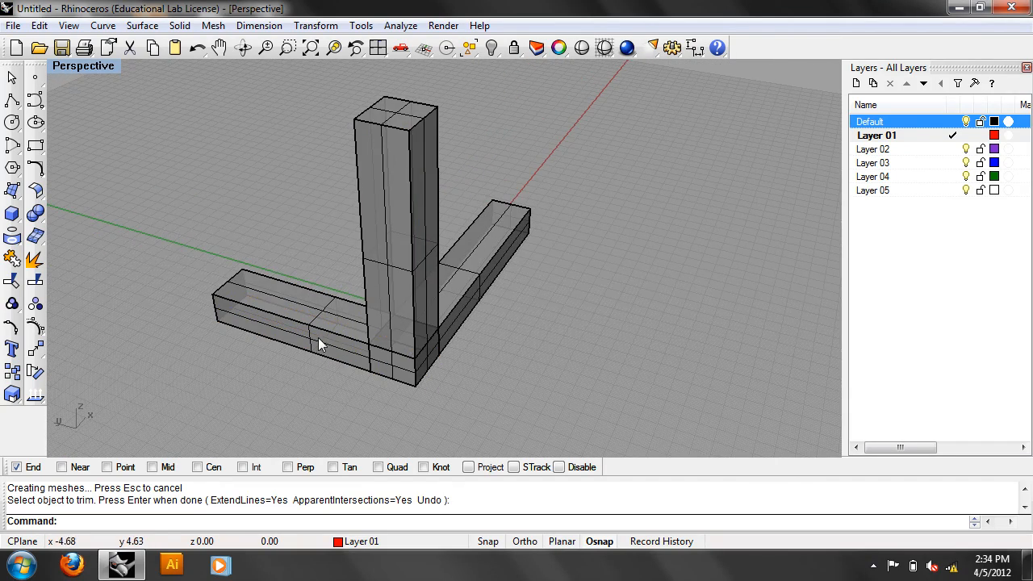
Step: Duplicate the borders of the six overlapping outer and bottom faces of the three bars with DupBorder
click(318, 337)
click(392, 380)
shift+click(387, 301)
click(473, 347)
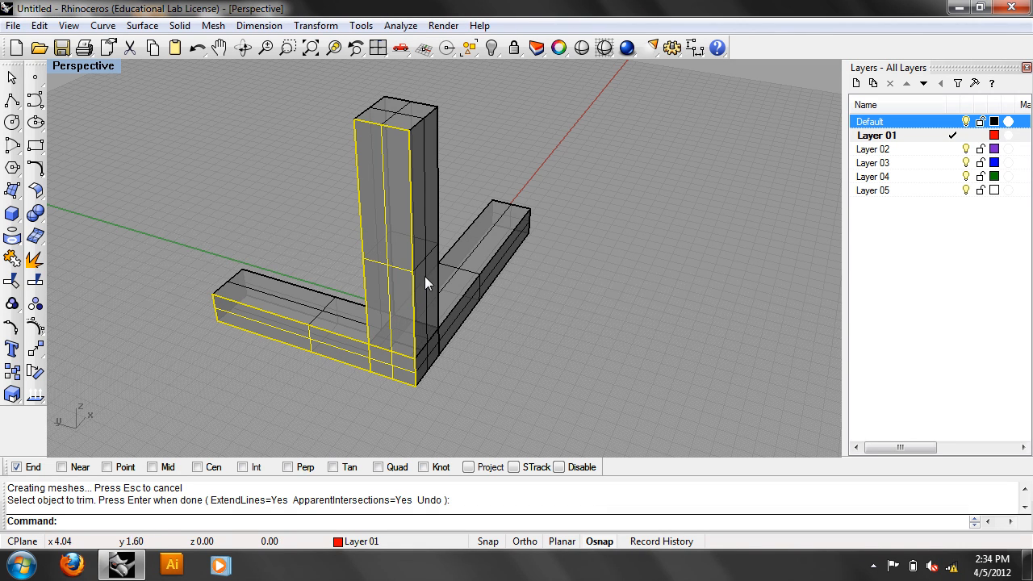
click(425, 277)
right_drag(570, 347, 444, 202)
click(459, 302)
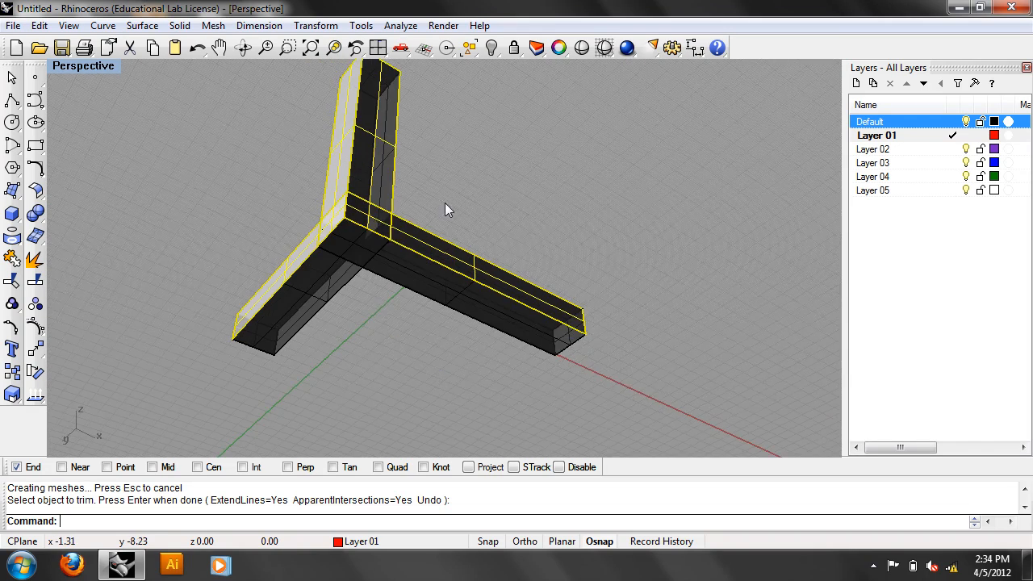
scroll(379, 229, up, 4)
click(432, 276)
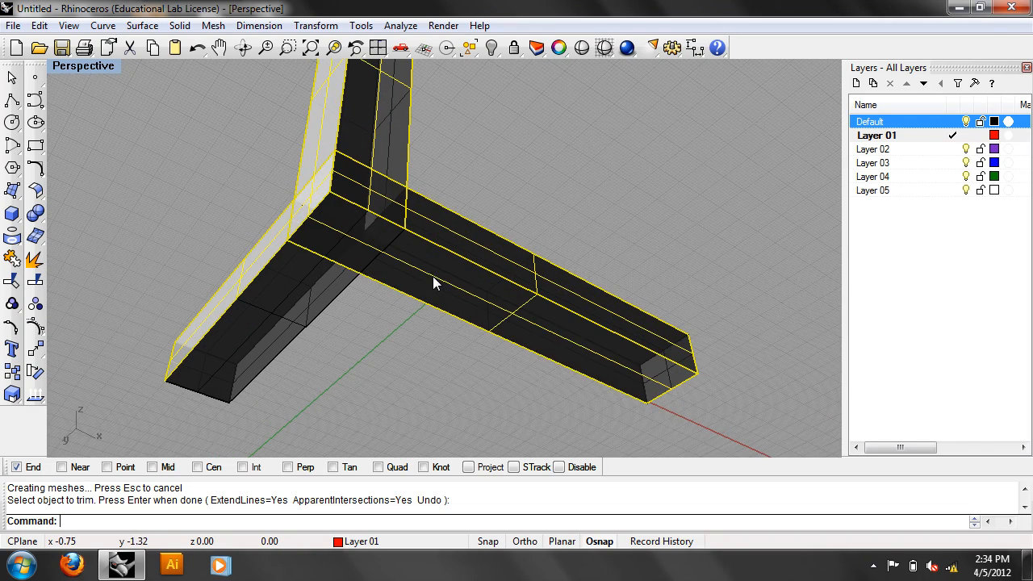
click(302, 282)
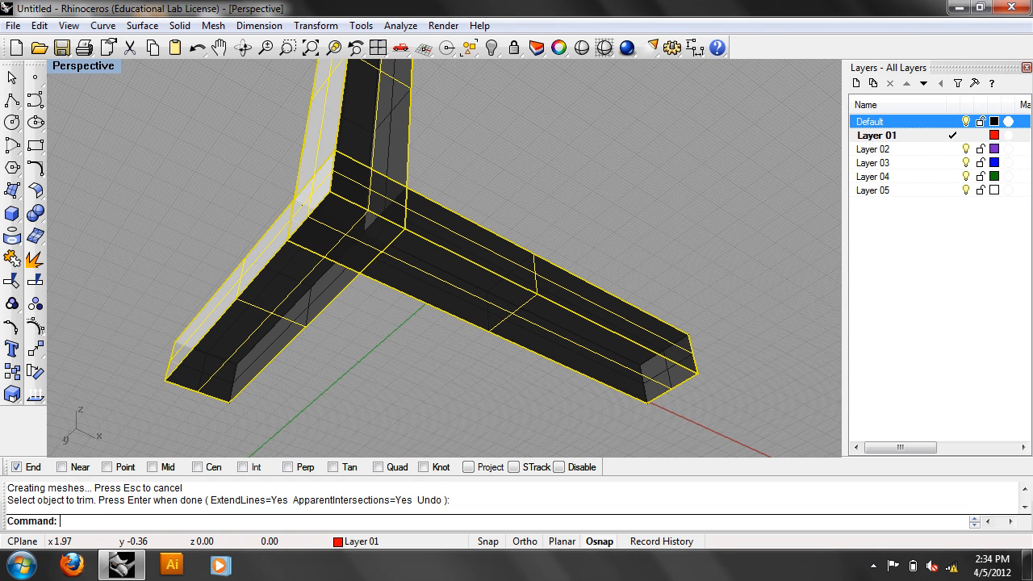
key(BackSpace)
key(BackSpace)
key(BackSpace)
text(DupBorder)
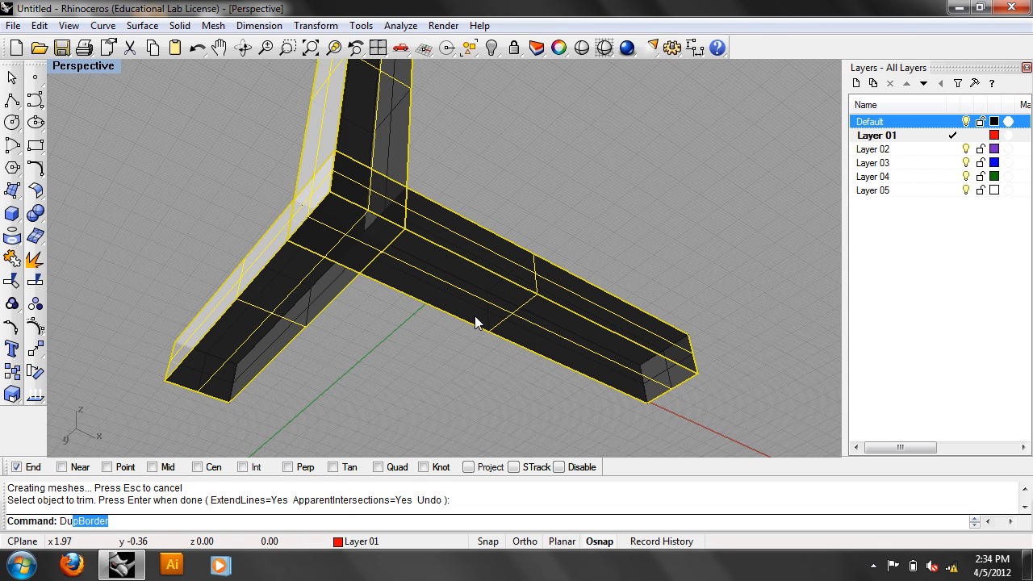
key(Return)
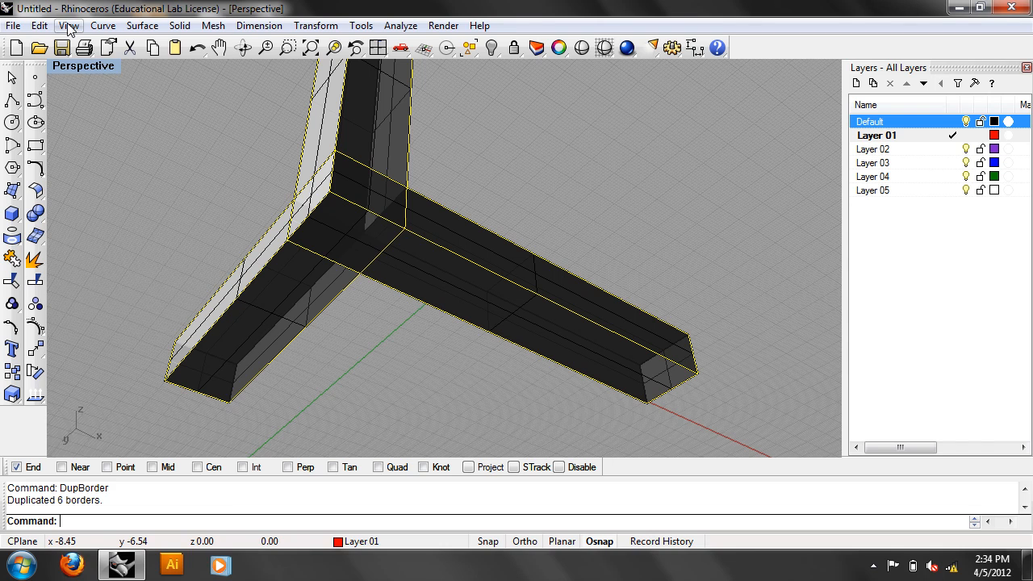
Step: Invert the selection and hide everything except the duplicated border curves
click(40, 26)
mouse_move(161, 200)
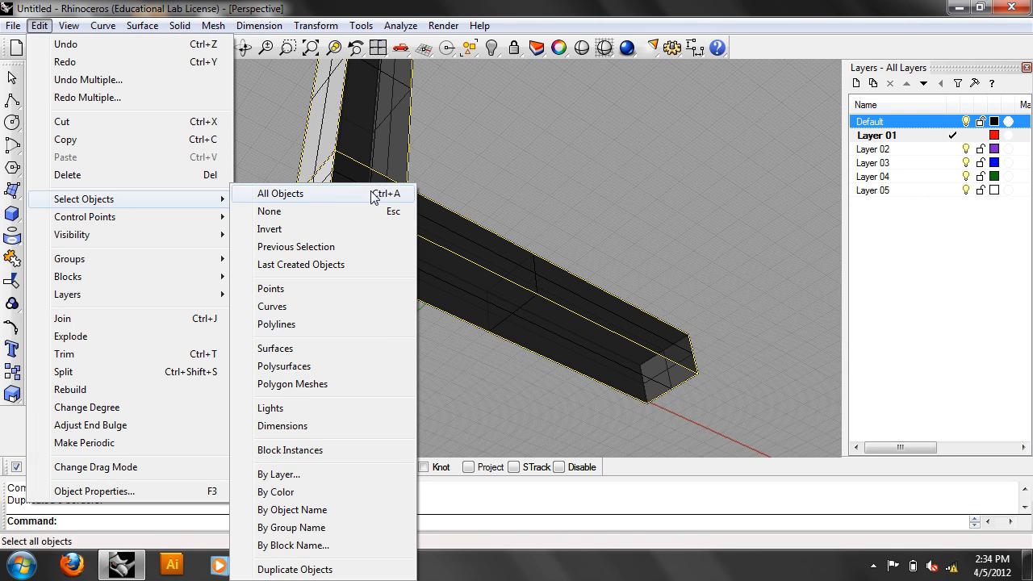
click(357, 228)
text(hi)
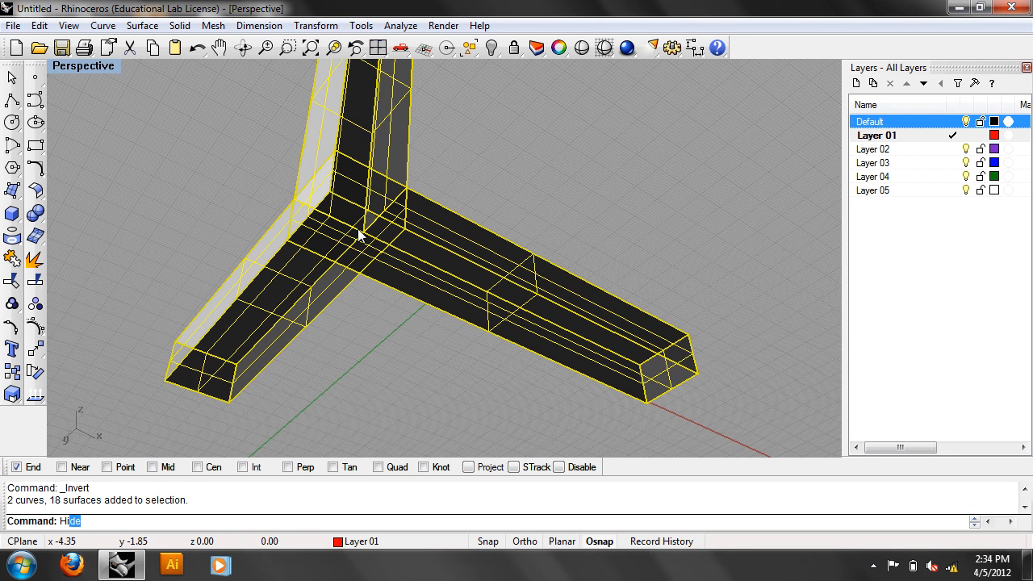
key(Return)
Step: Trim the inner overlapping segments of the first pair of upright and horizontal border rectangles into one L-shaped outline
right_drag(358, 228, 363, 283)
scroll(363, 282, up, 4)
click(325, 279)
click(357, 259)
text(trim)
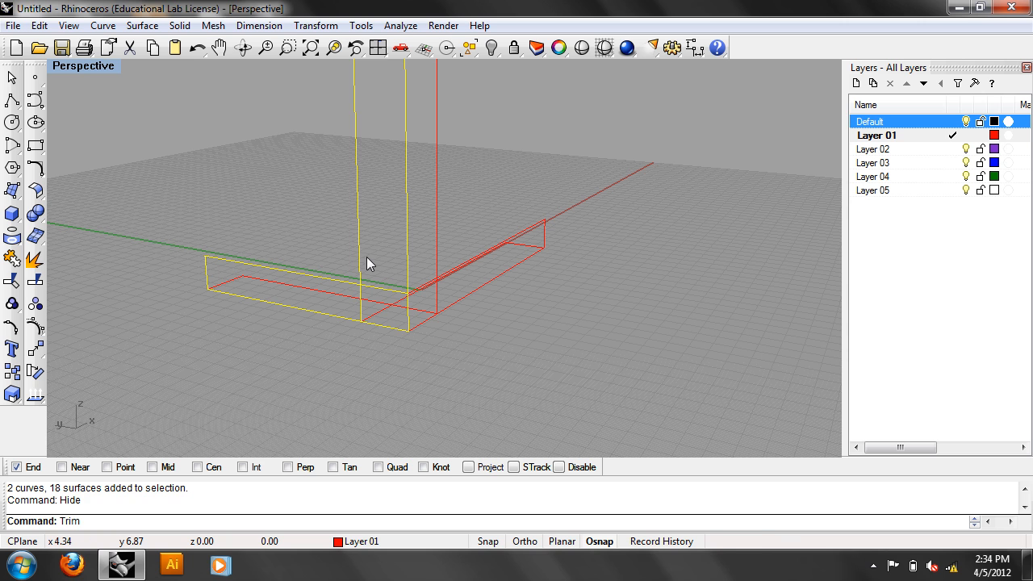
key(Return)
click(381, 295)
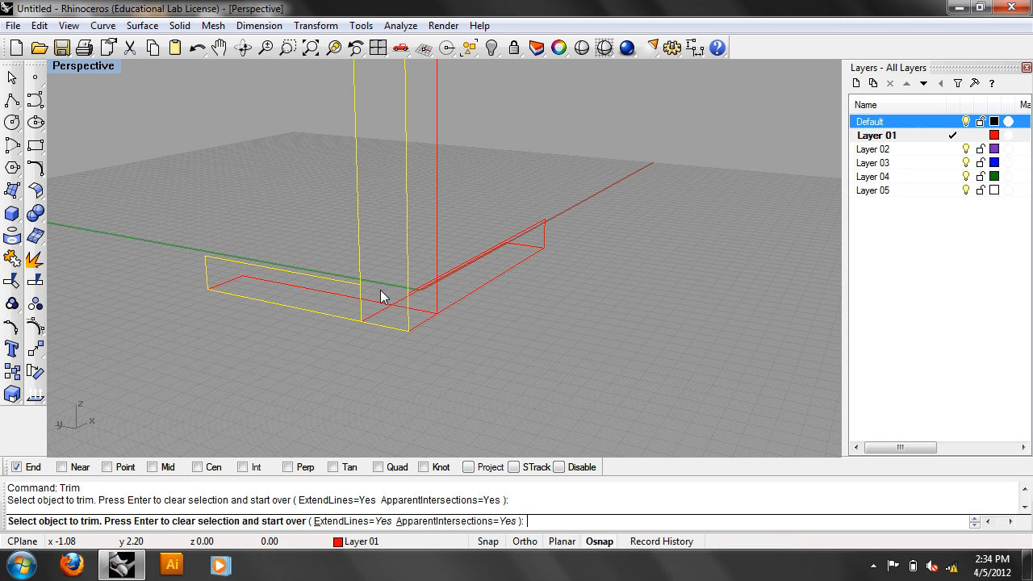
click(360, 289)
key(Return)
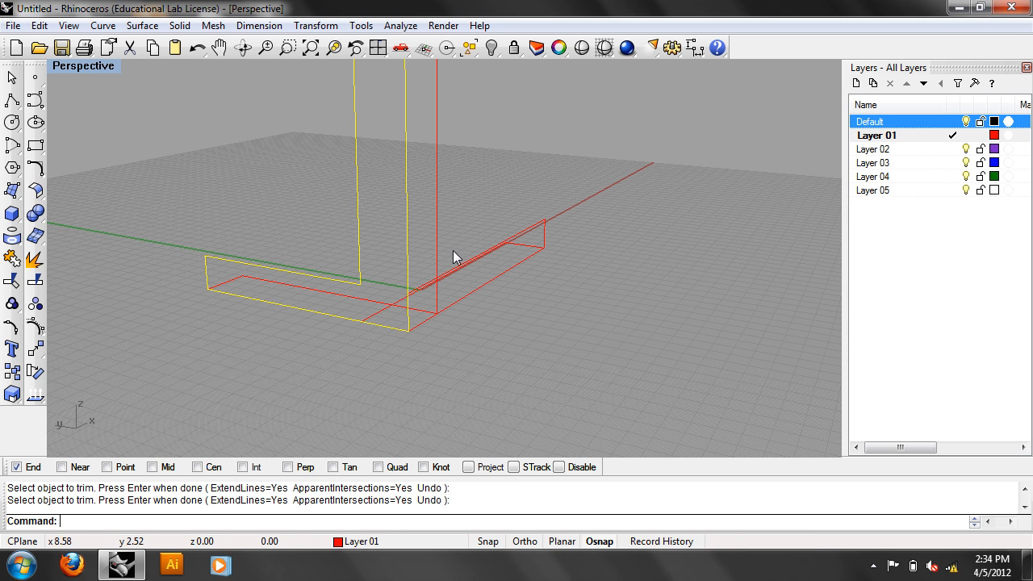
Step: Trim the inner overlapping segments where the upright border crosses the horizontal border along the red axis, leaving an L-shaped outline
key(Escape)
click(437, 238)
shift+click(544, 228)
key(Return)
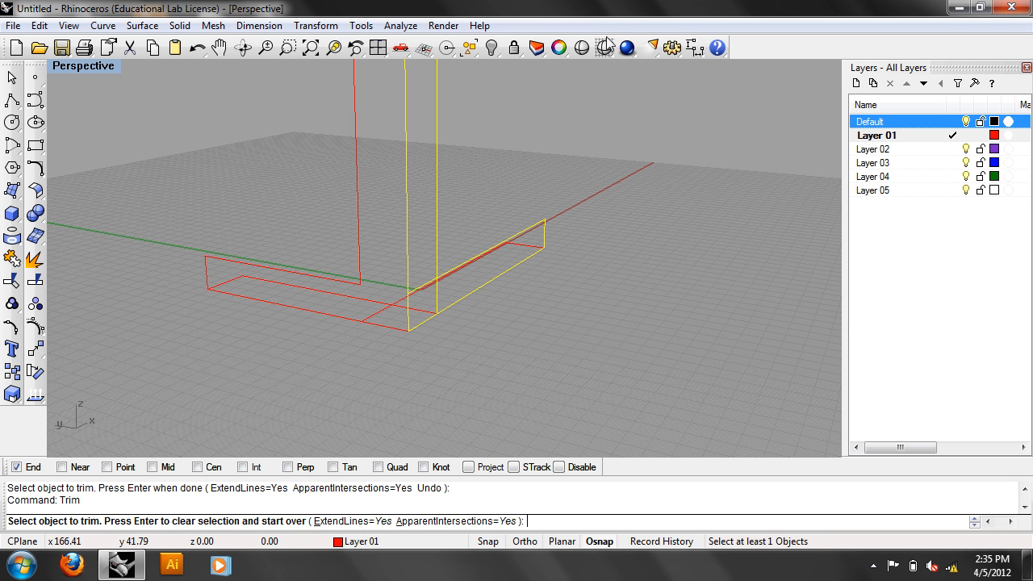
scroll(428, 245, up, 5)
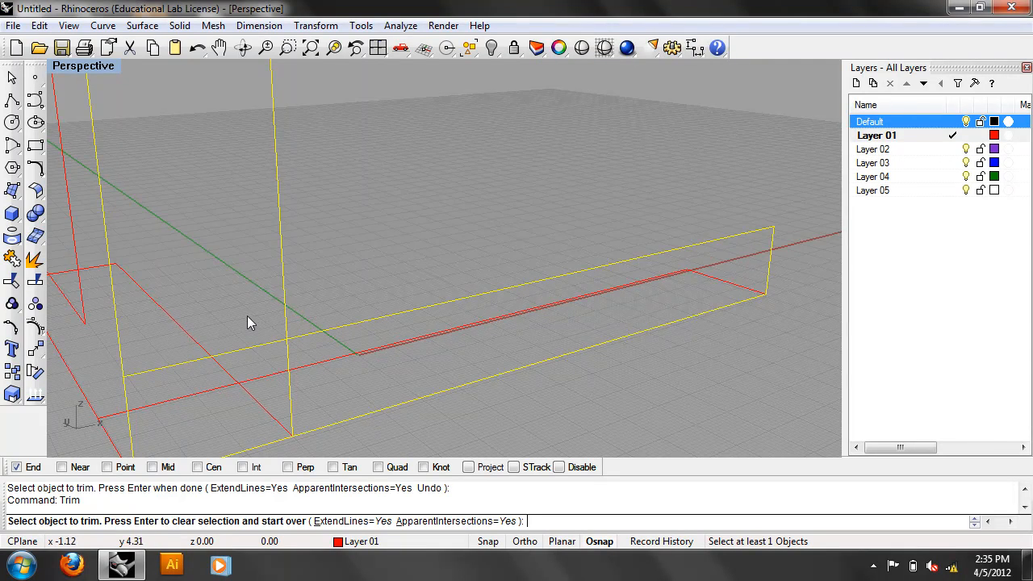
scroll(252, 320, down, 3)
key(Return)
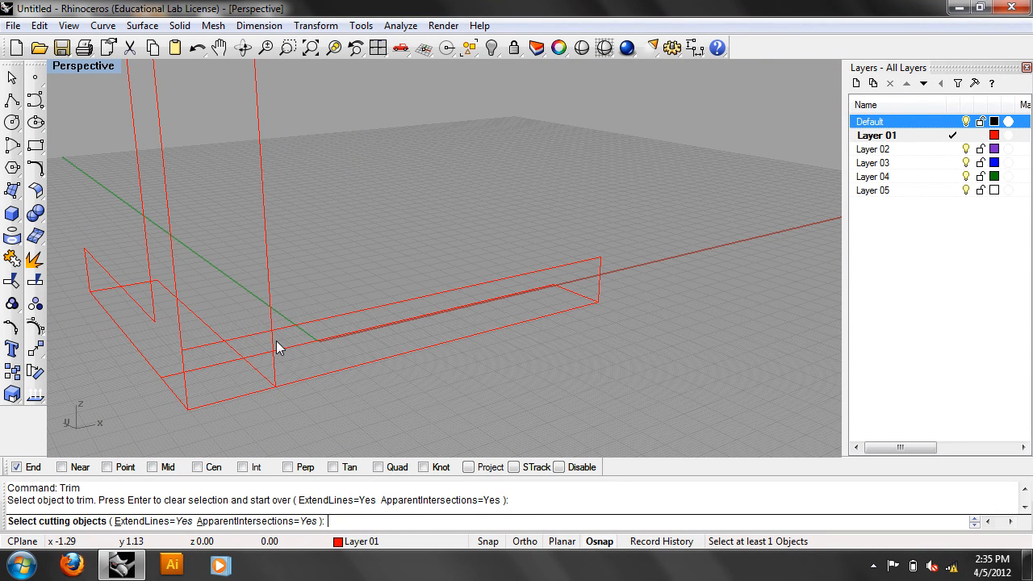
click(274, 345)
click(268, 338)
key(Return)
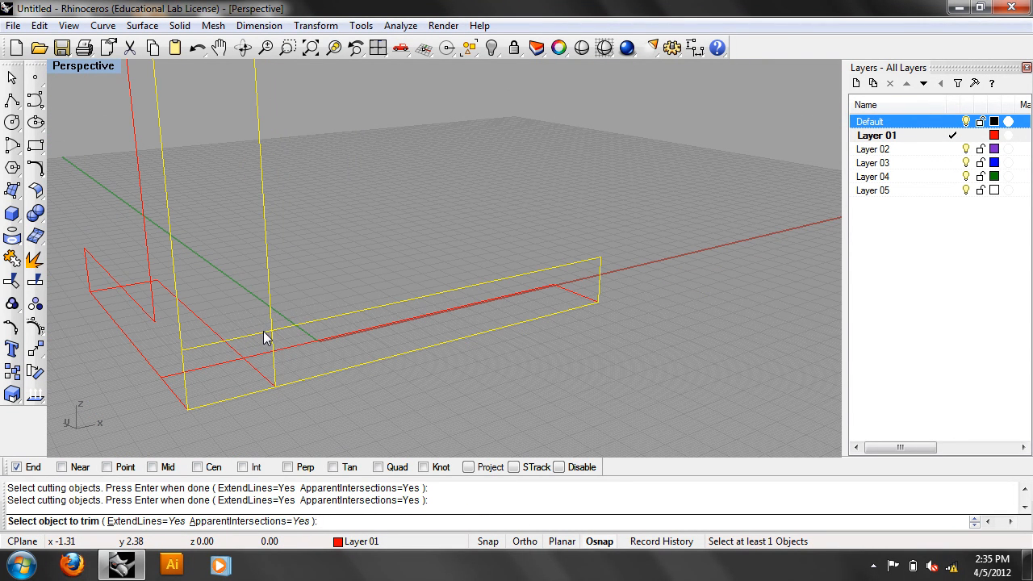
click(277, 350)
click(277, 350)
scroll(277, 352, down, 2)
scroll(278, 352, down, 1)
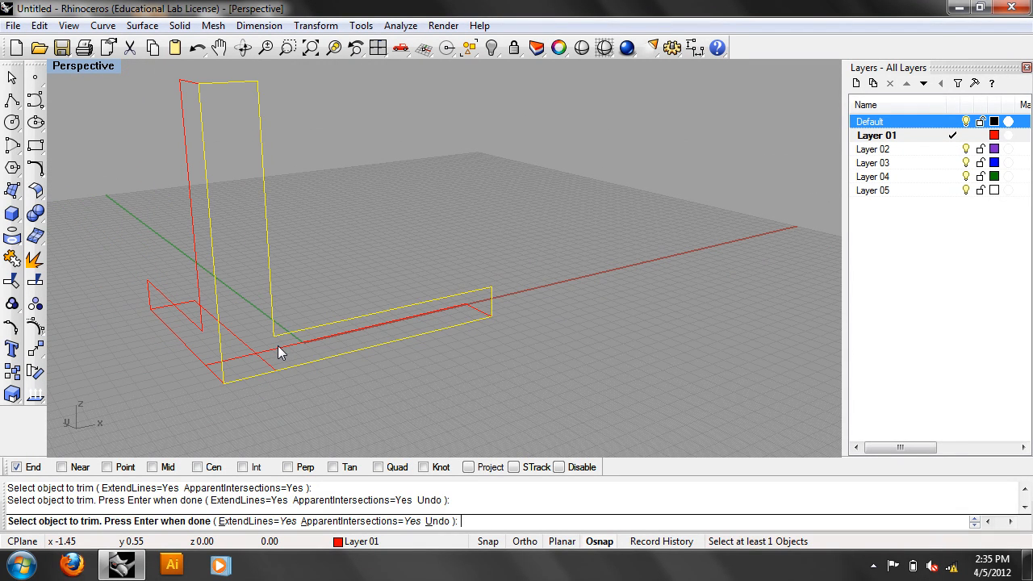
key(Return)
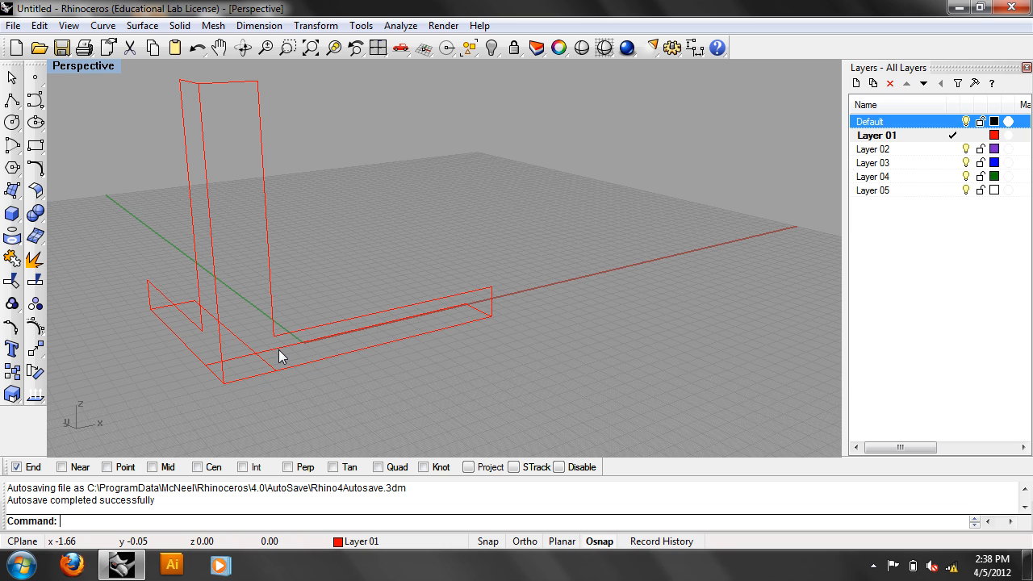
Step: Trim the inner overlapping segments of the two bottom border rectangles where they cross at the corner
scroll(288, 346, up, 6)
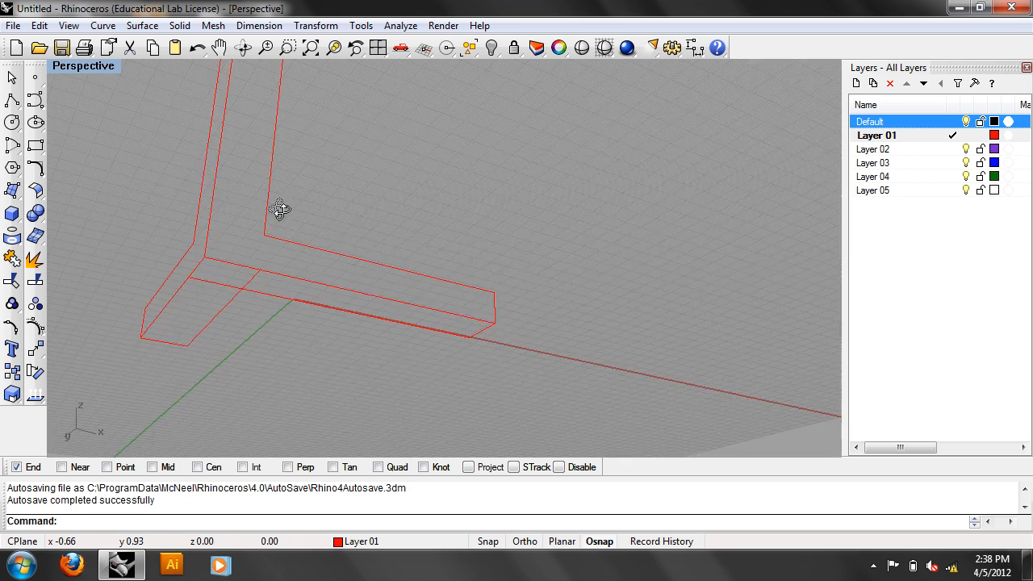
click(232, 242)
shift+click(193, 257)
text(trim)
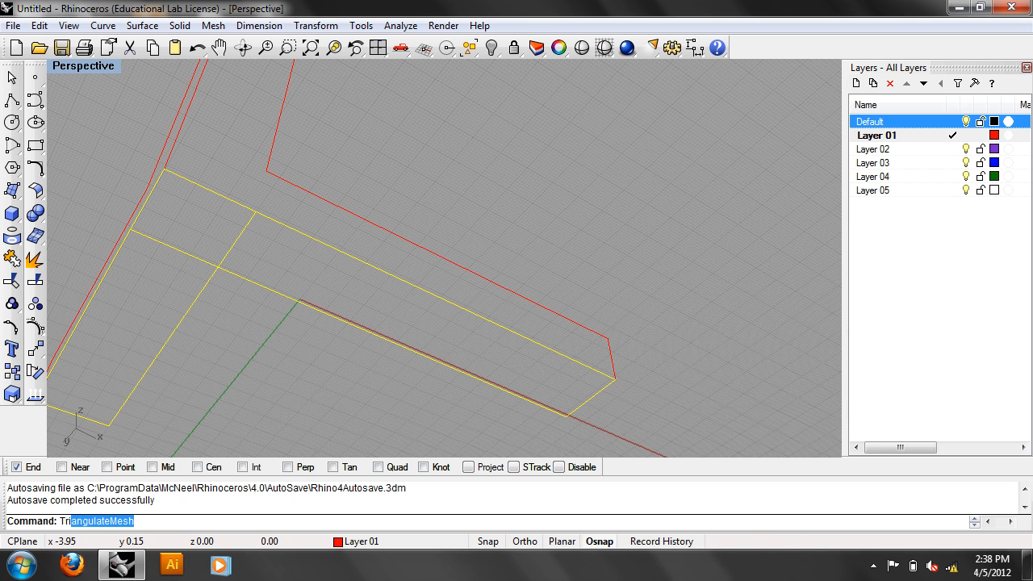
key(Return)
click(191, 256)
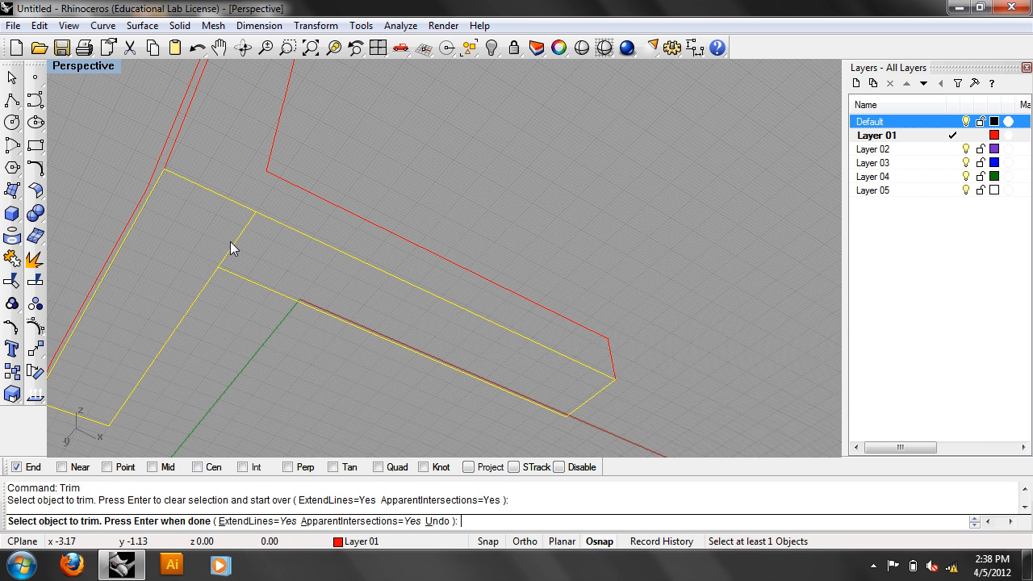
Step: Trim away the leftover segment crossing the L-shaped base outline at its inner corner and undo the excess trims
click(232, 242)
right_drag(231, 260, 309, 332)
drag(521, 408, 248, 342)
key(ctrl+z)
key(ctrl+z)
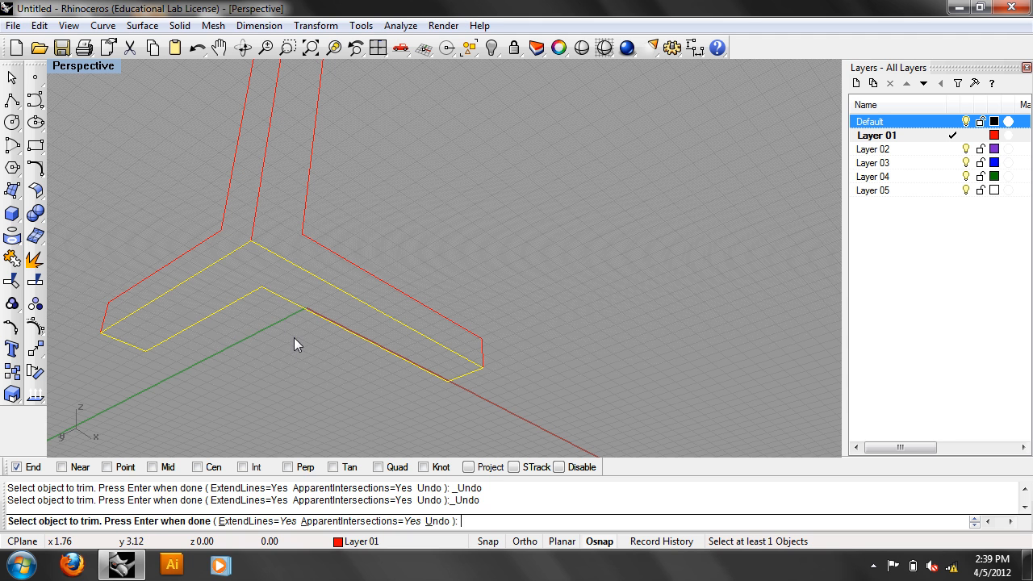
key(Return)
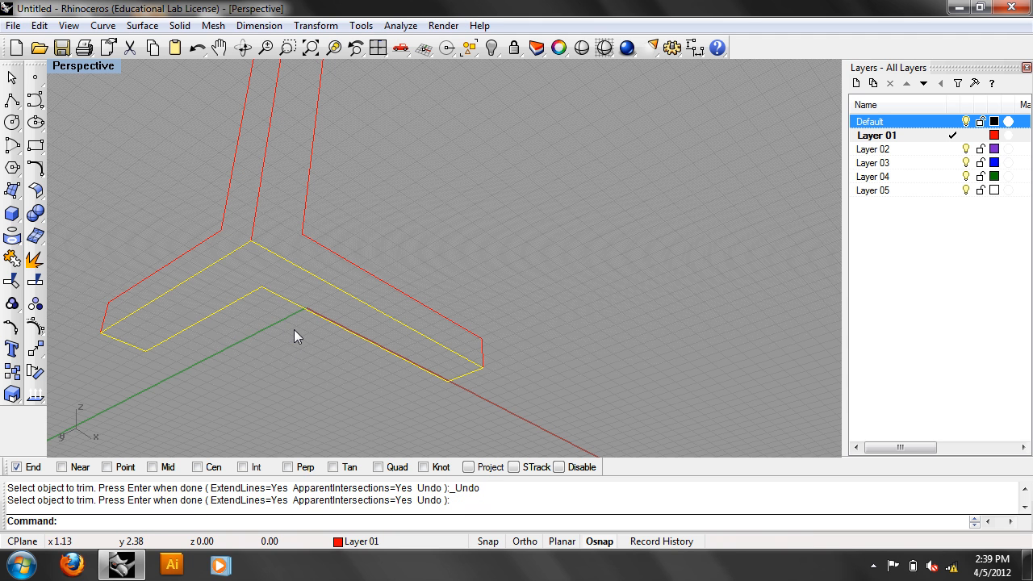
Step: Try to join the base outline and both upright outlines in a single Join operation
shift+click(303, 234)
shift+click(303, 217)
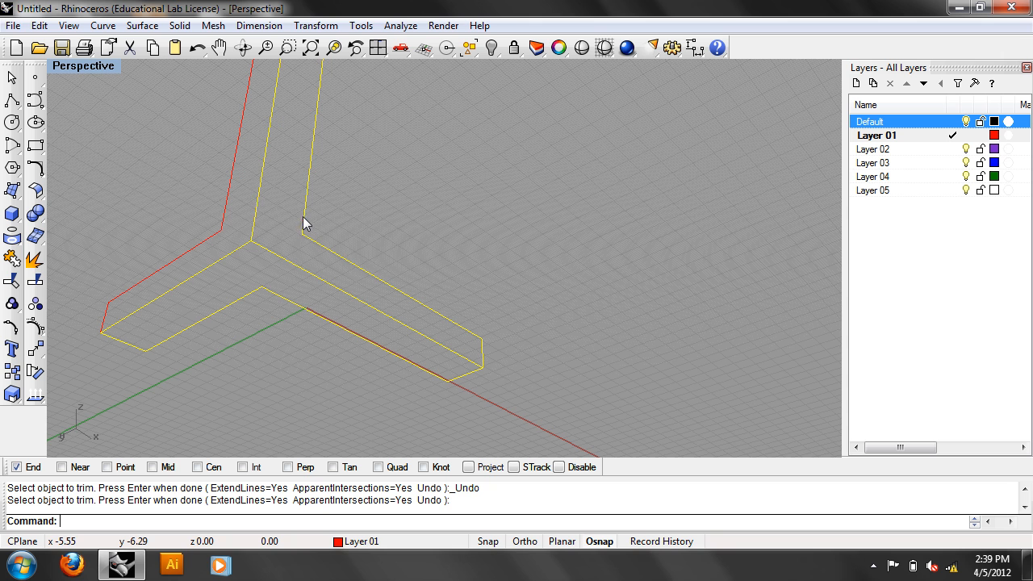
shift+click(227, 200)
shift+click(219, 233)
text(Join)
key(Return)
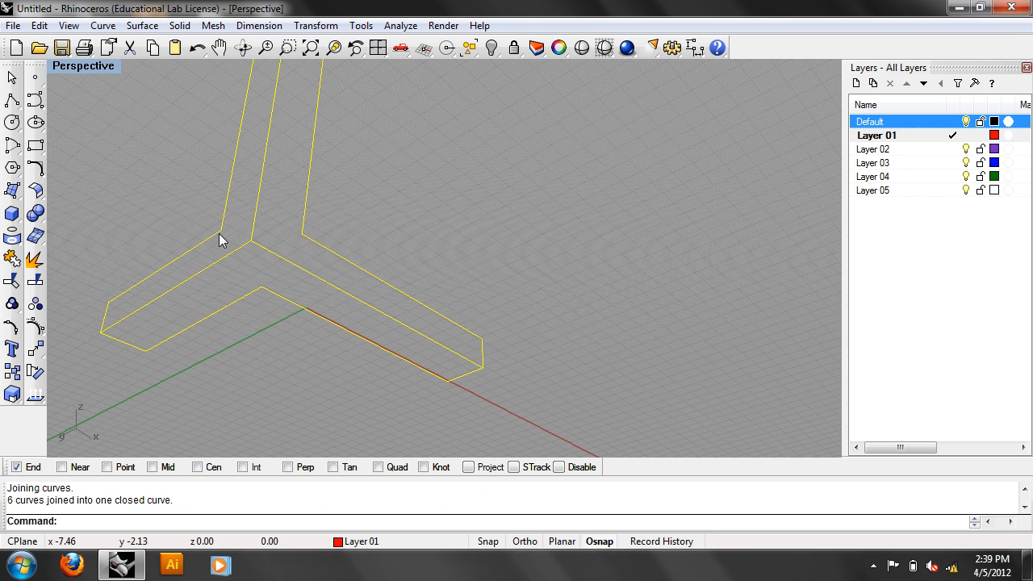
key(ctrl+z)
click(444, 186)
Step: Join the curves of the two upright L-shaped outlines and the base outline separately, one outline at a time
click(301, 208)
shift+click(314, 244)
text(Join)
key(Return)
click(226, 228)
shift+click(225, 223)
text(Join)
key(Return)
click(280, 296)
shift+click(280, 302)
text(Joi)
key(Return)
Step: Create planar surfaces from the joined L-shaped outlines
drag(380, 383, 221, 213)
text(Plan)
key(Down)
key(Down)
key(Down)
key(Return)
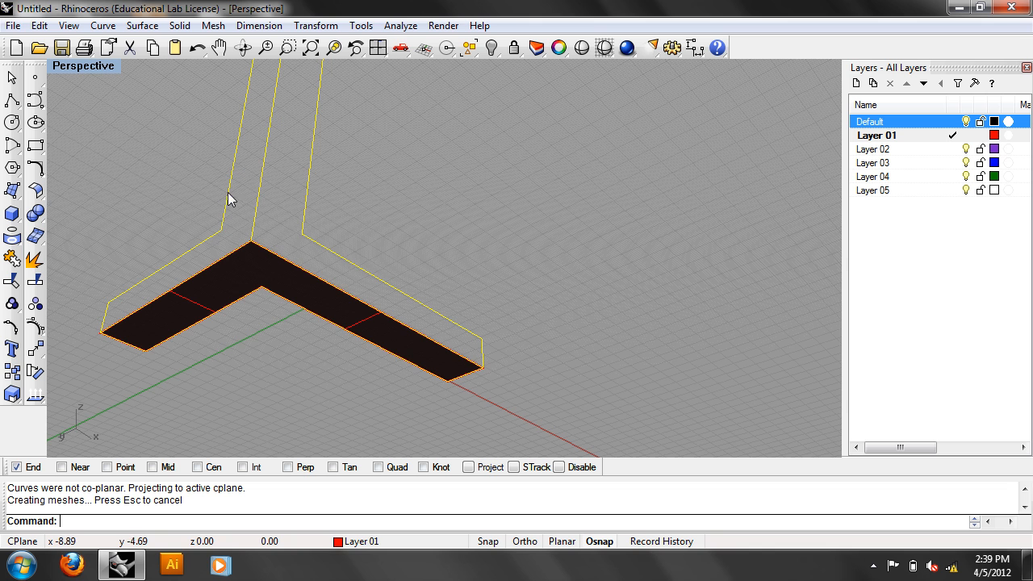
Step: Create a planar surface from each of the two upright L-shaped outlines individually
click(363, 201)
click(313, 242)
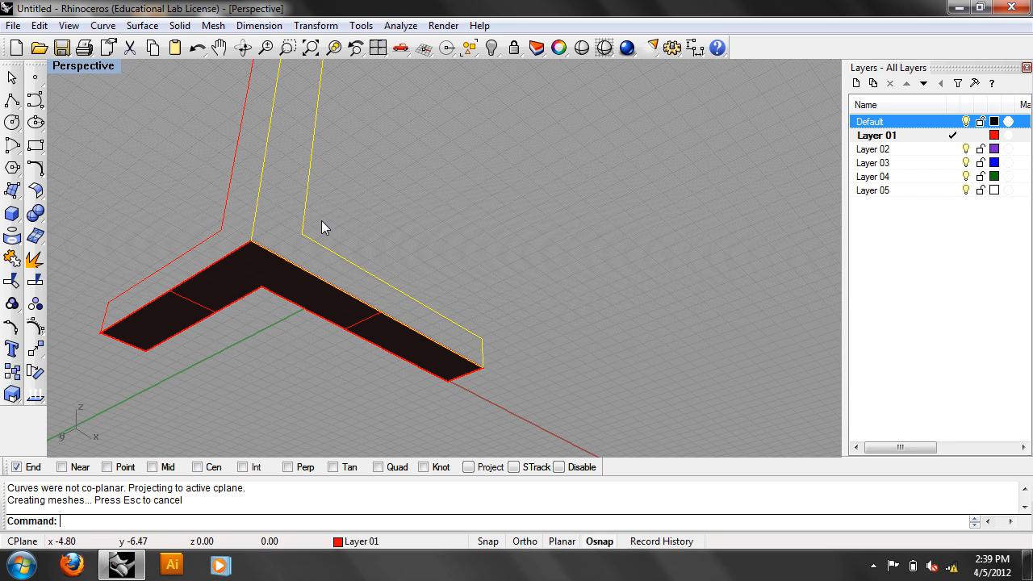
right_click(330, 216)
click(225, 215)
right_drag(224, 214, 411, 375)
Step: Show all hidden objects of the three-armed model
shift+right_drag(462, 396, 527, 272)
text(Show)
key(Return)
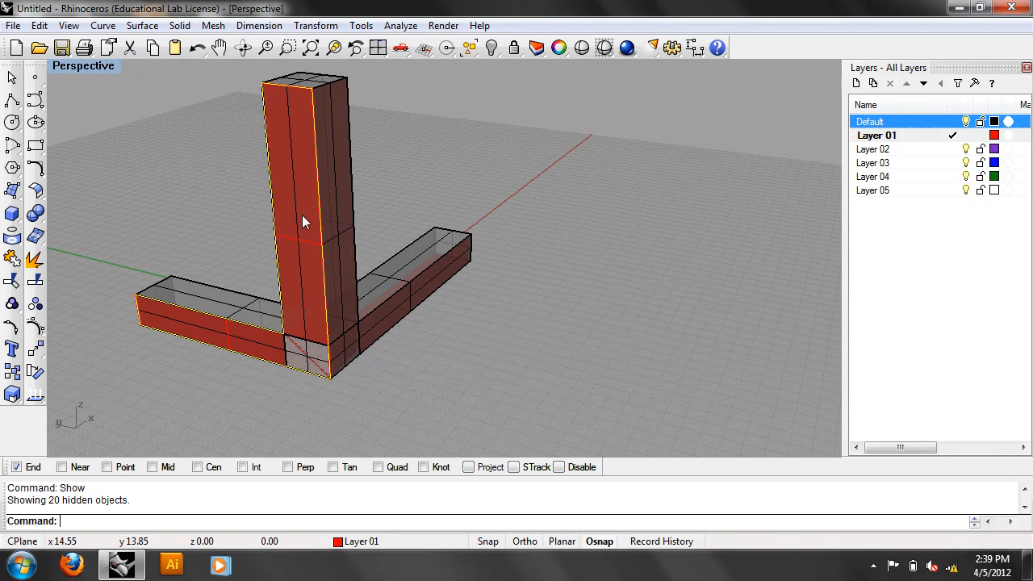
Step: Examine how the outer faces meet at the corner by selecting the corner square, upright and base surfaces, and clear the selection
click(309, 361)
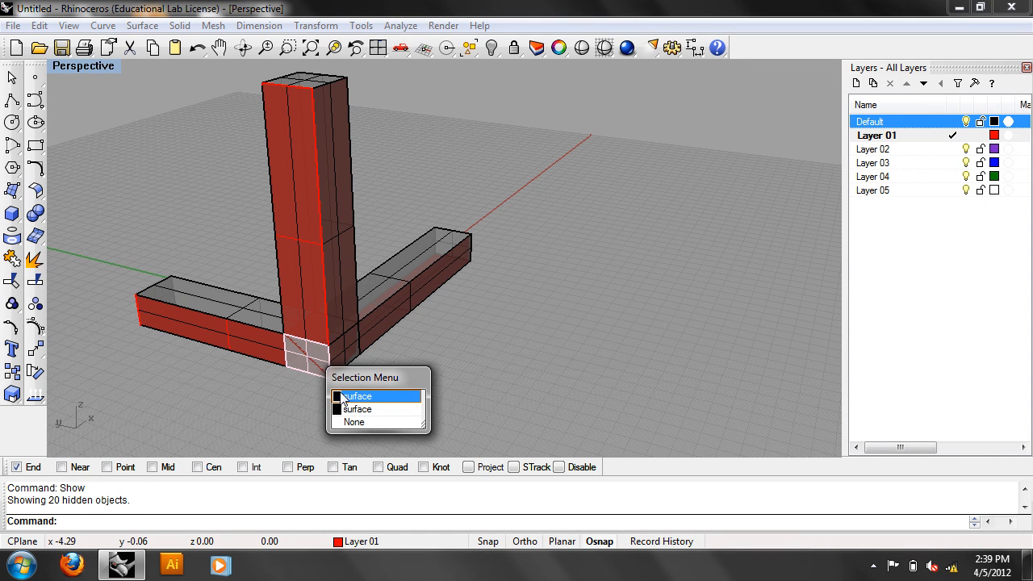
click(344, 395)
shift+click(301, 281)
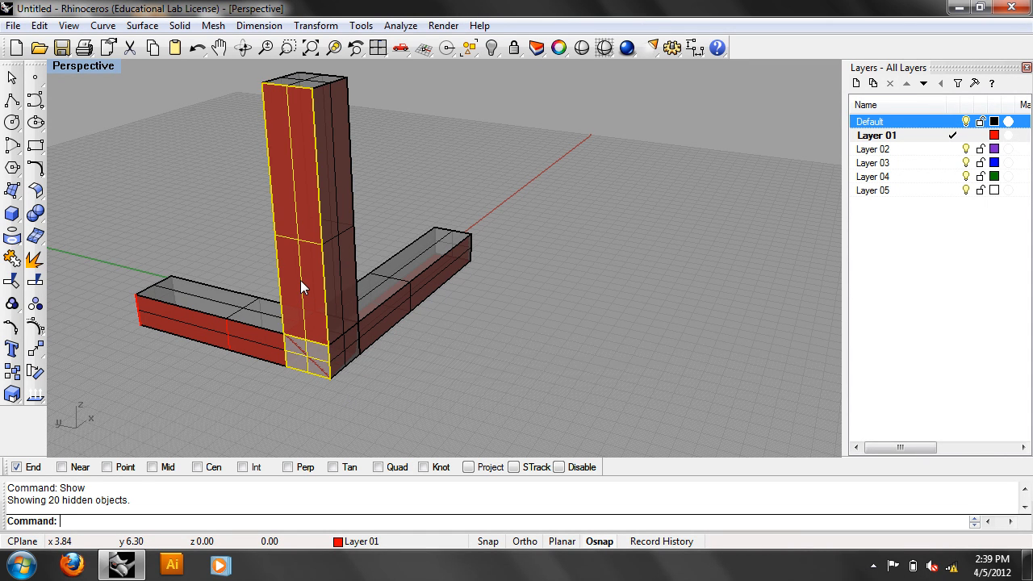
shift+click(279, 355)
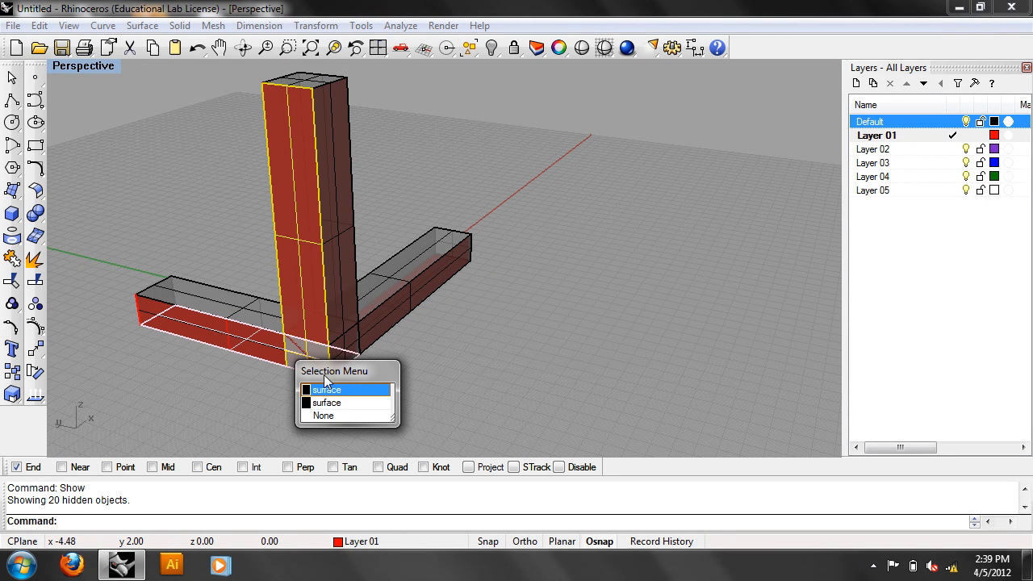
click(331, 402)
shift+click(337, 304)
shift+click(343, 347)
right_drag(345, 327, 306, 297)
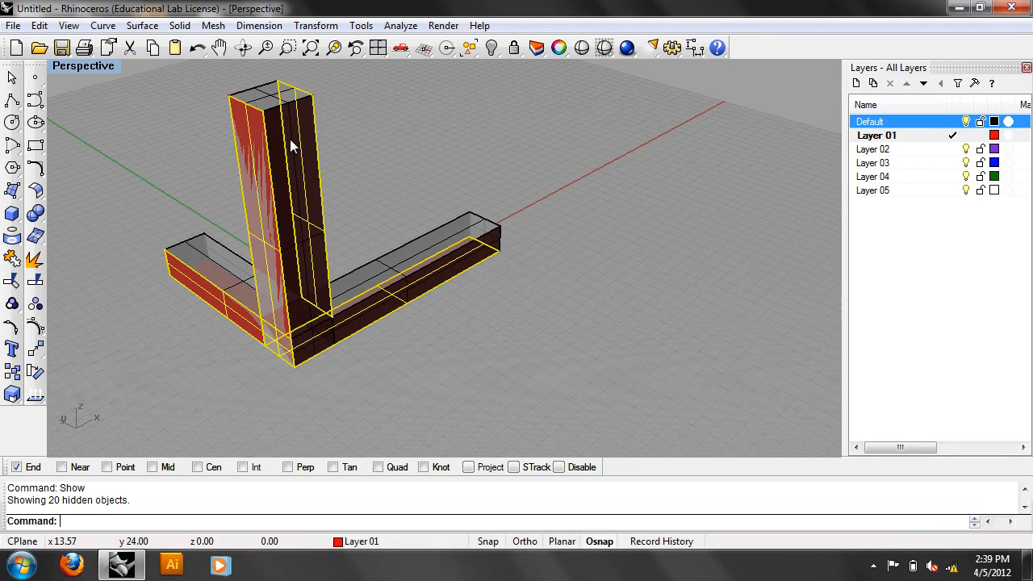
right_drag(381, 288, 410, 307)
scroll(410, 306, up, 4)
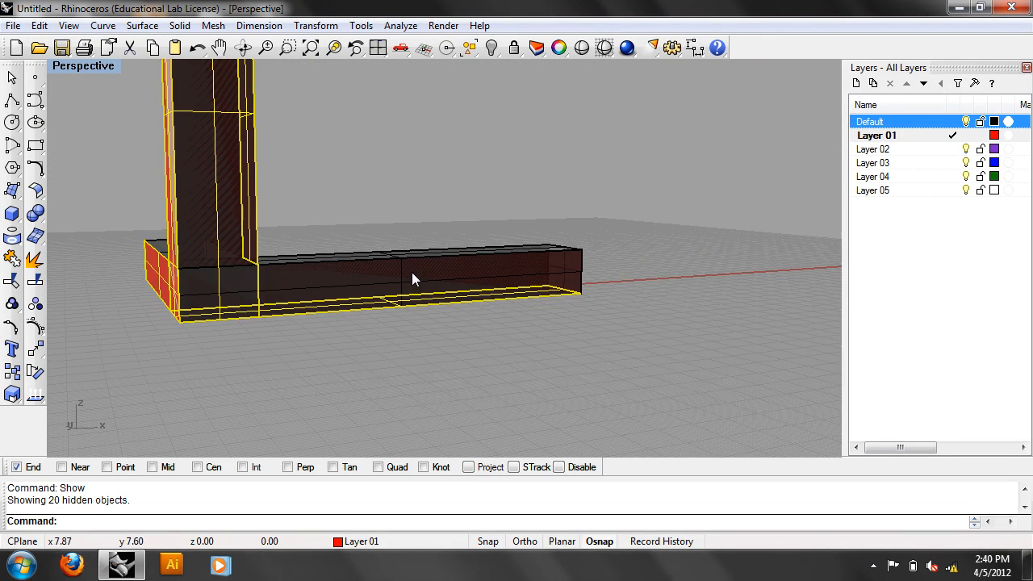
click(527, 348)
right_drag(527, 348, 620, 317)
click(621, 316)
Step: Make the Default layer current and turn off Layer 01
right_drag(677, 286, 493, 296)
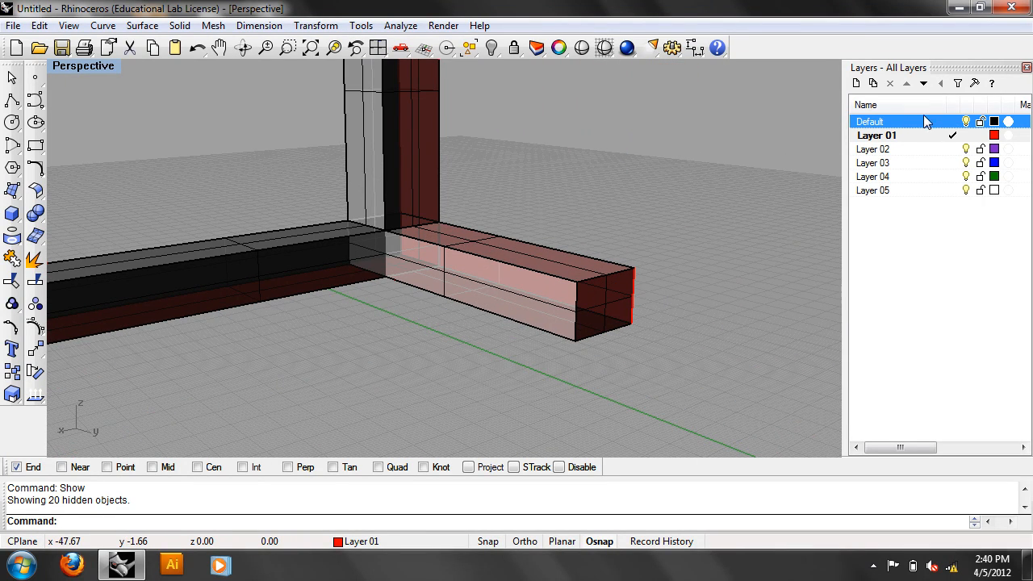
click(952, 121)
click(966, 135)
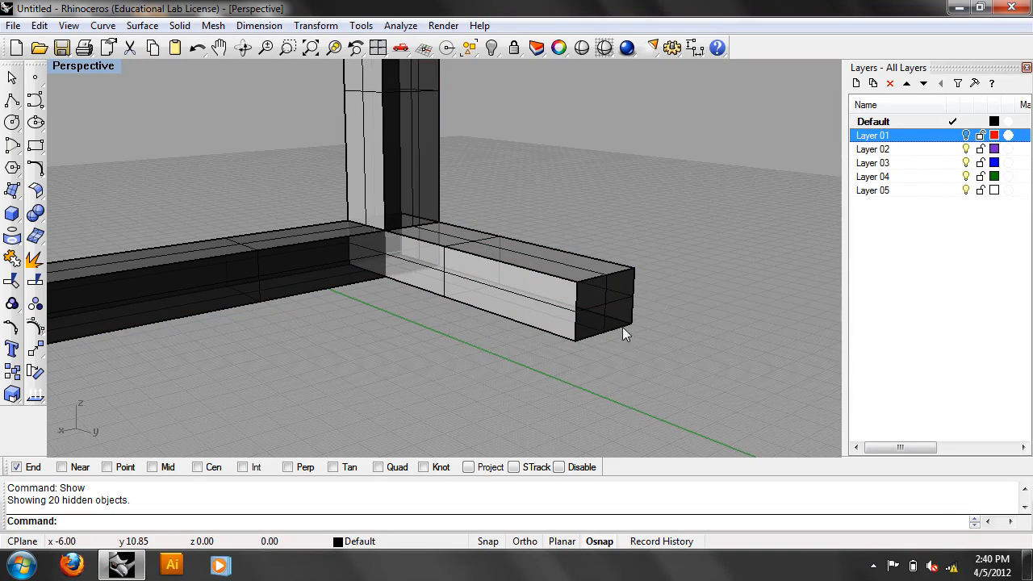
Step: Identify the end caps of all three arms by selecting their surfaces
shift+click(605, 299)
right_drag(443, 339, 517, 328)
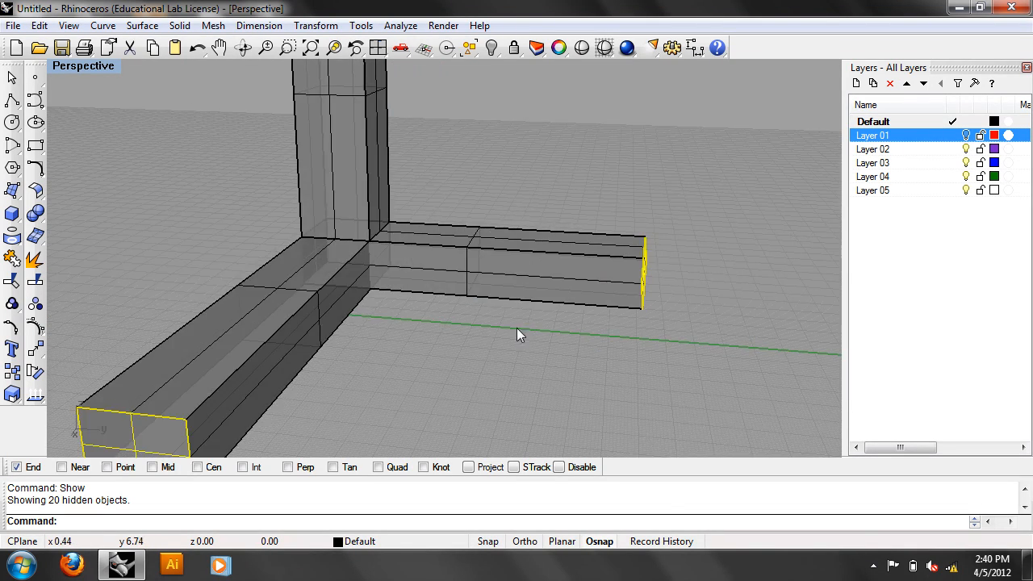
scroll(516, 327, down, 8)
right_drag(486, 251, 468, 225)
shift+click(443, 179)
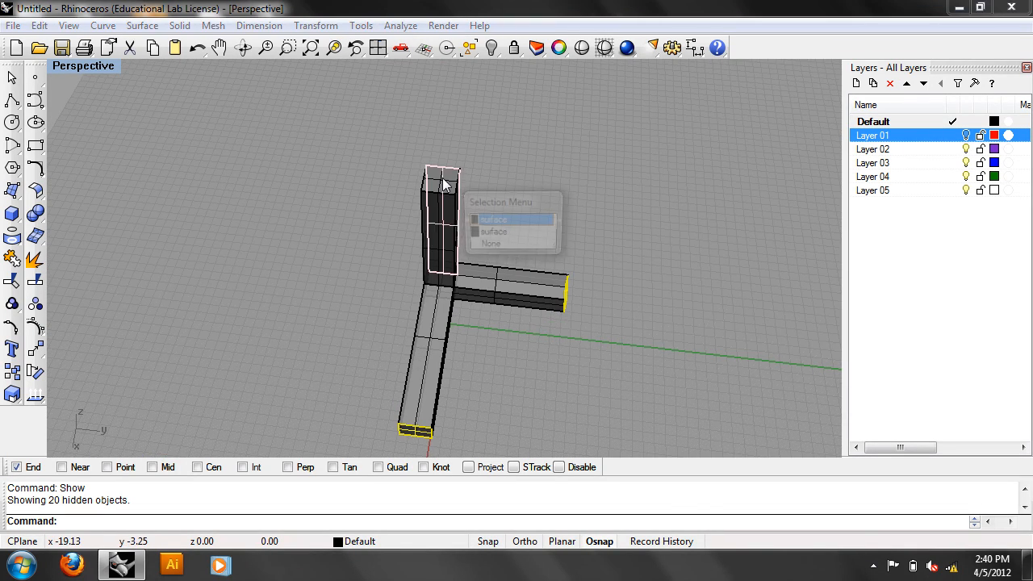
click(529, 236)
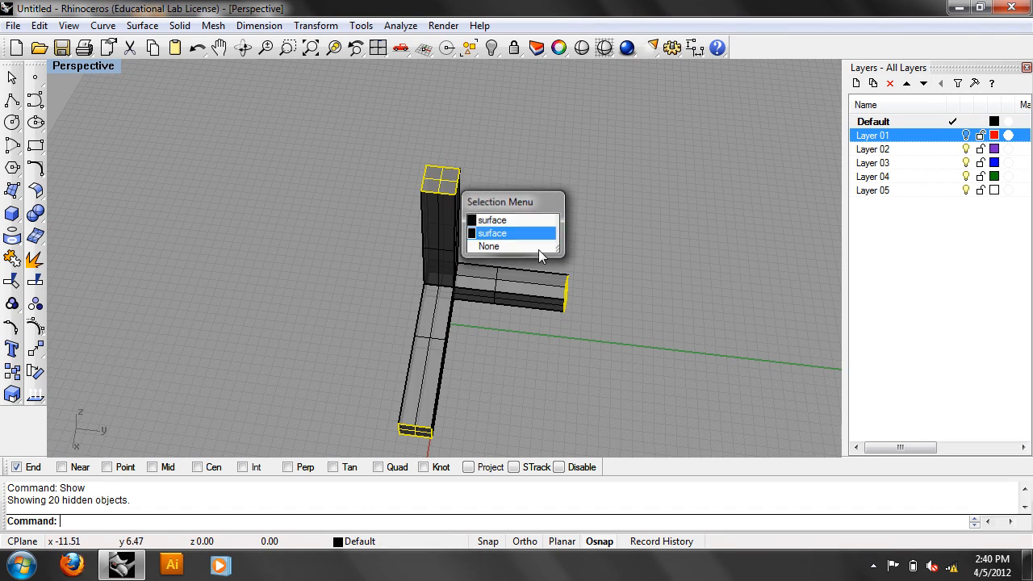
right_drag(530, 236, 534, 243)
Step: Add a long side face of the upright and the top faces of both horizontal arms to the selection
scroll(534, 243, up, 3)
shift+click(406, 230)
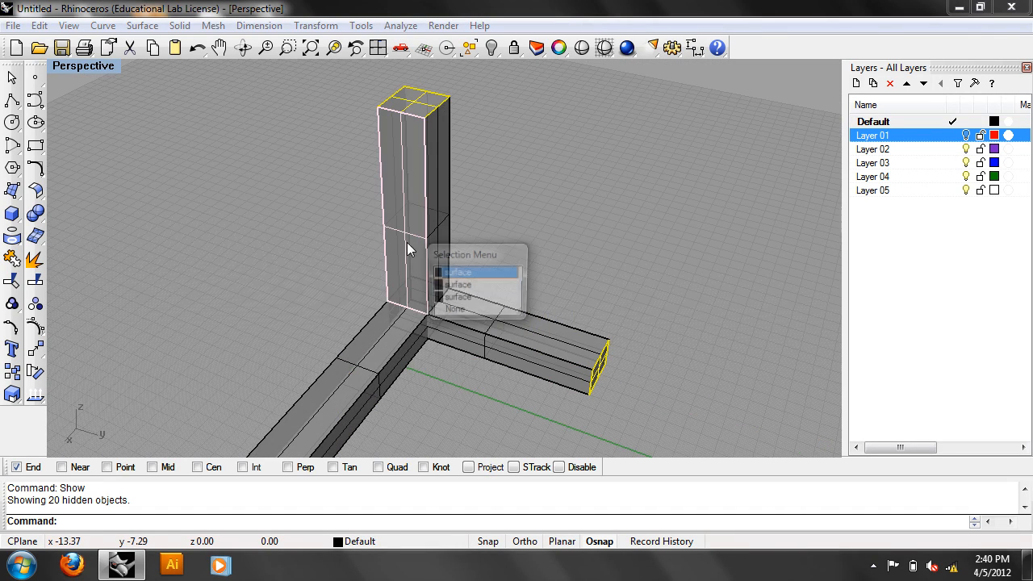
click(474, 270)
shift+click(399, 326)
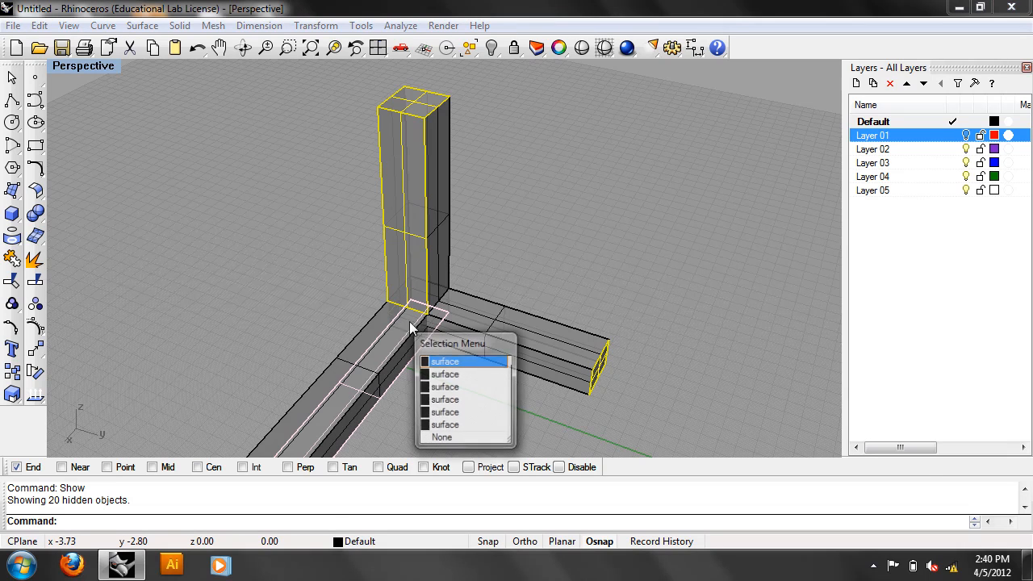
click(476, 438)
right_drag(458, 420, 319, 328)
shift+click(324, 327)
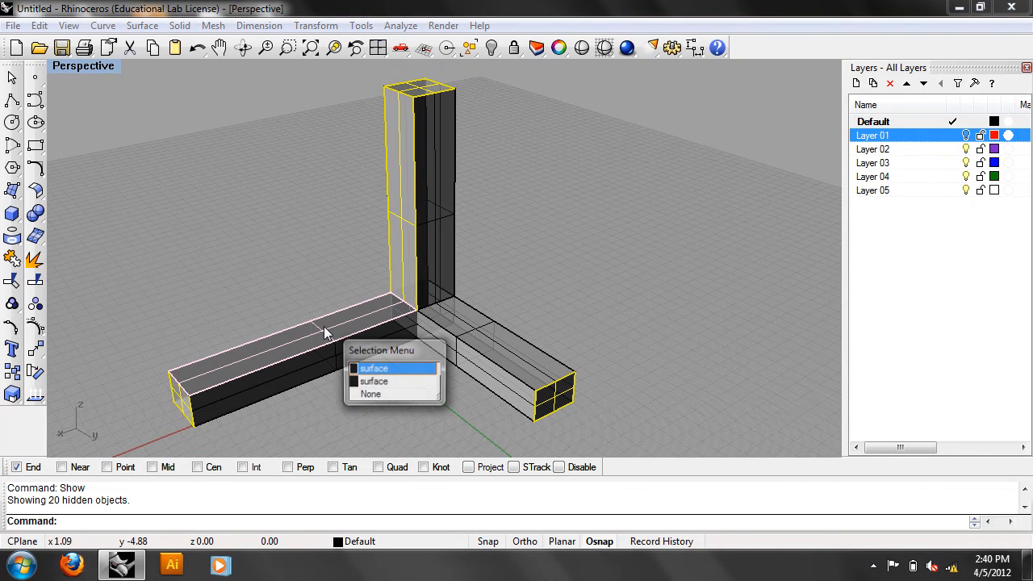
click(410, 368)
shift+click(482, 327)
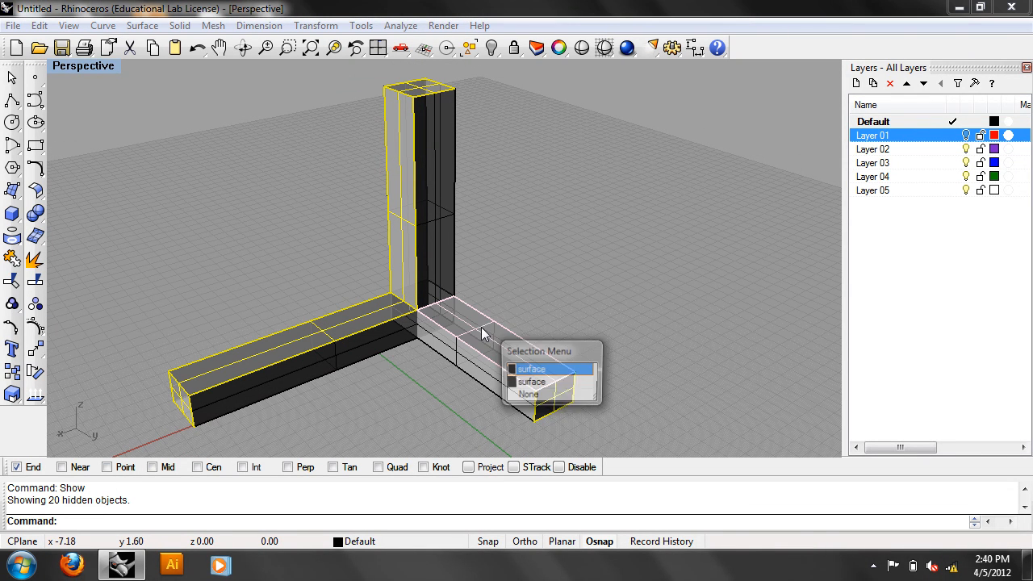
click(527, 369)
Step: Include another long face of the upright and a side face of the shorter arm, and clear the selection
scroll(436, 220, up, 2)
shift+click(436, 217)
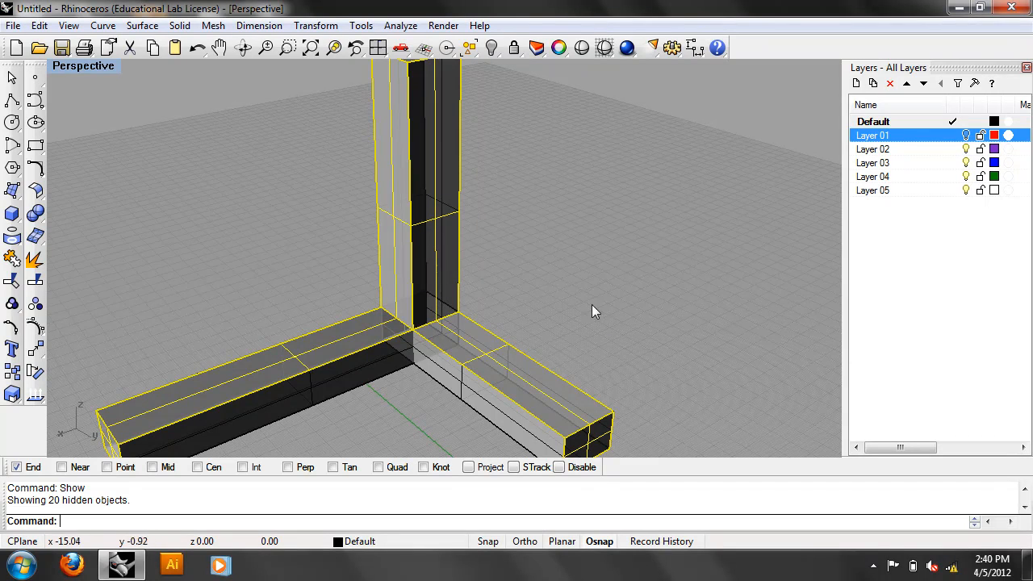
shift+click(461, 389)
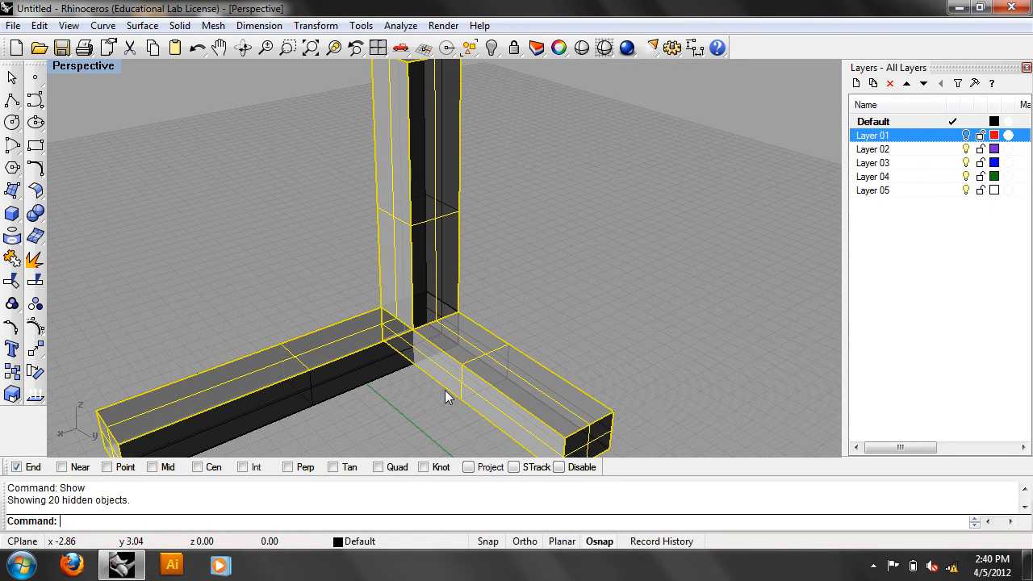
click(430, 365)
click(633, 265)
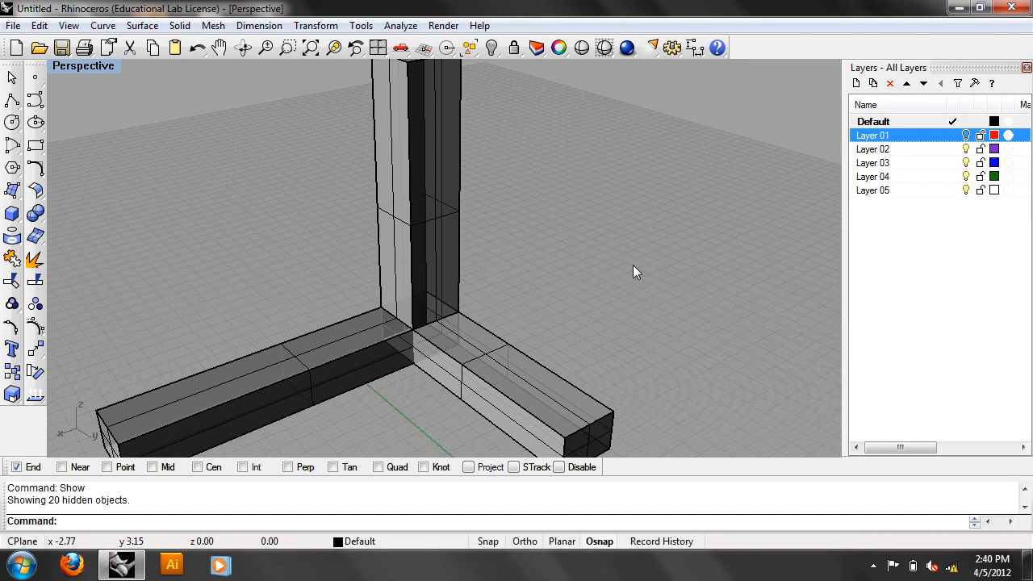
Step: Create a solid box beside the three-armed model, using its width as the height
click(12, 211)
click(620, 190)
click(683, 280)
key(Return)
Step: Review the new box's object description in its properties, highlighting the line that classifies its geometry
right_drag(675, 269, 589, 285)
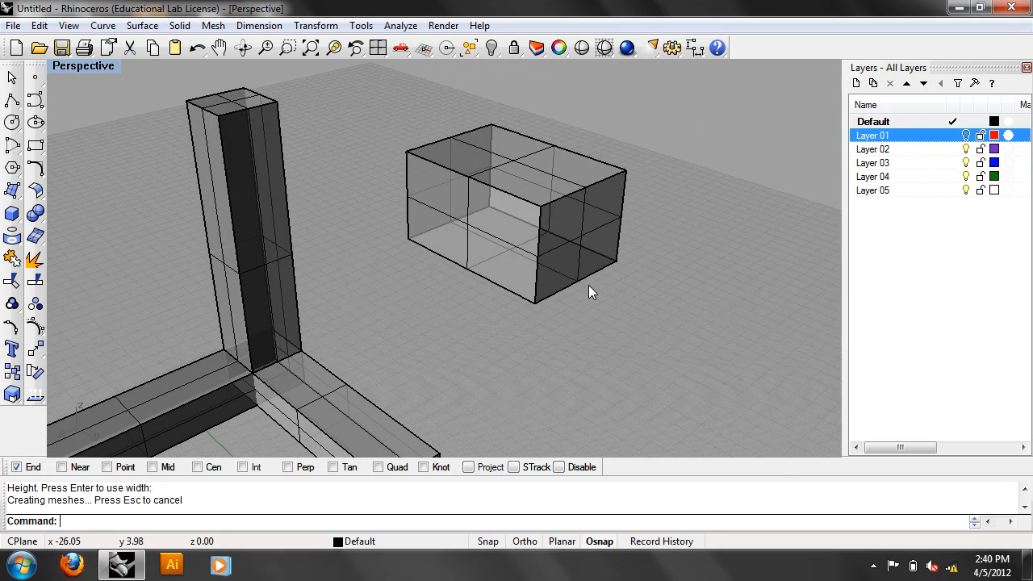
key(F3)
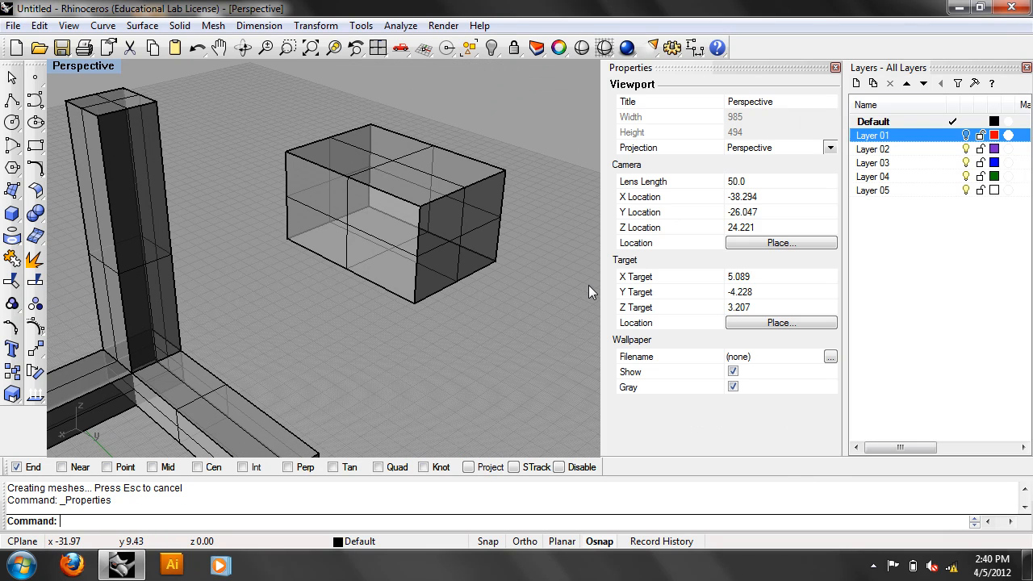
click(454, 215)
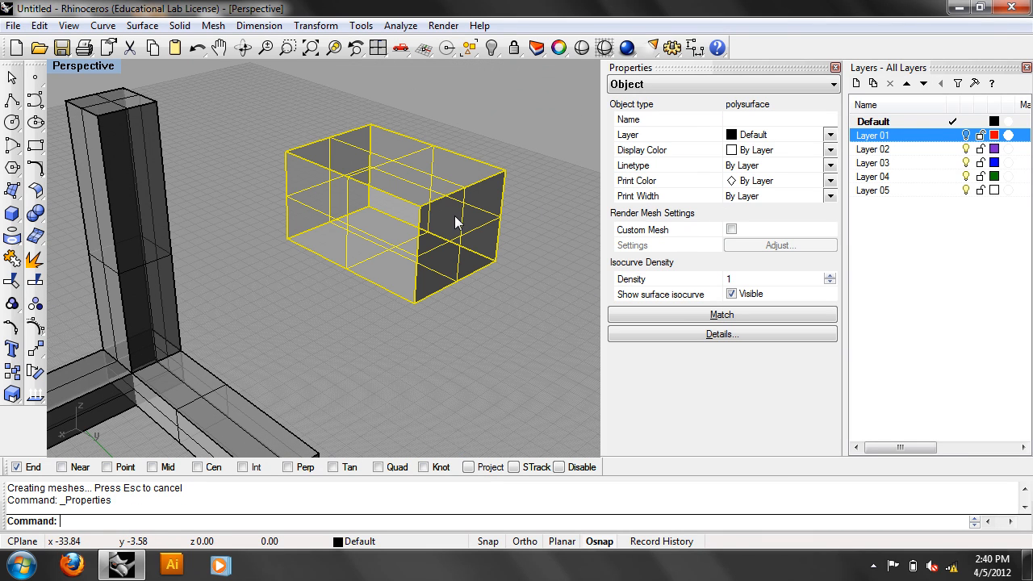
click(714, 334)
mouse_move(255, 339)
mouse_down()
mouse_move(373, 346)
mouse_move(361, 336)
mouse_move(244, 342)
mouse_up()
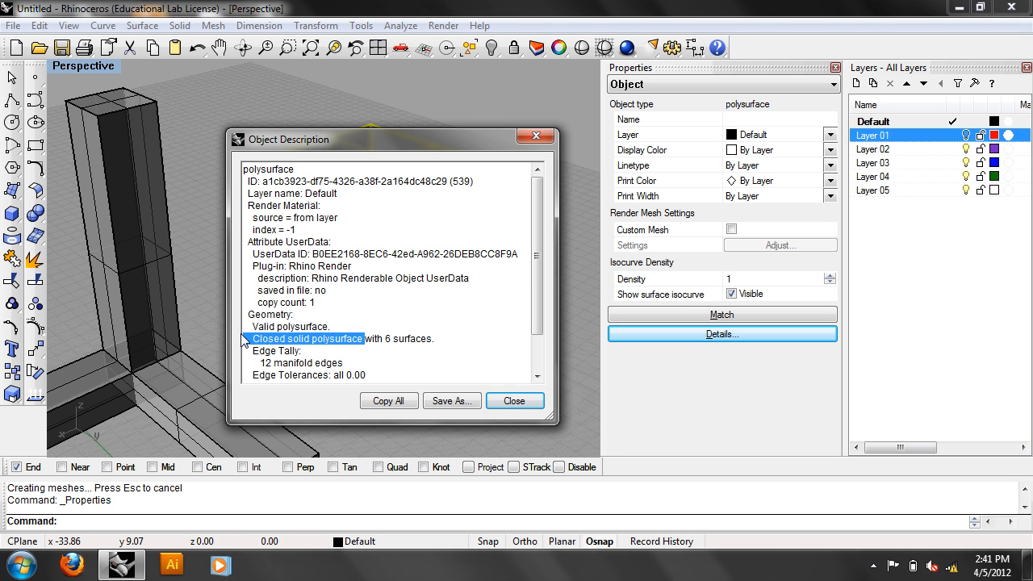
click(508, 402)
click(497, 364)
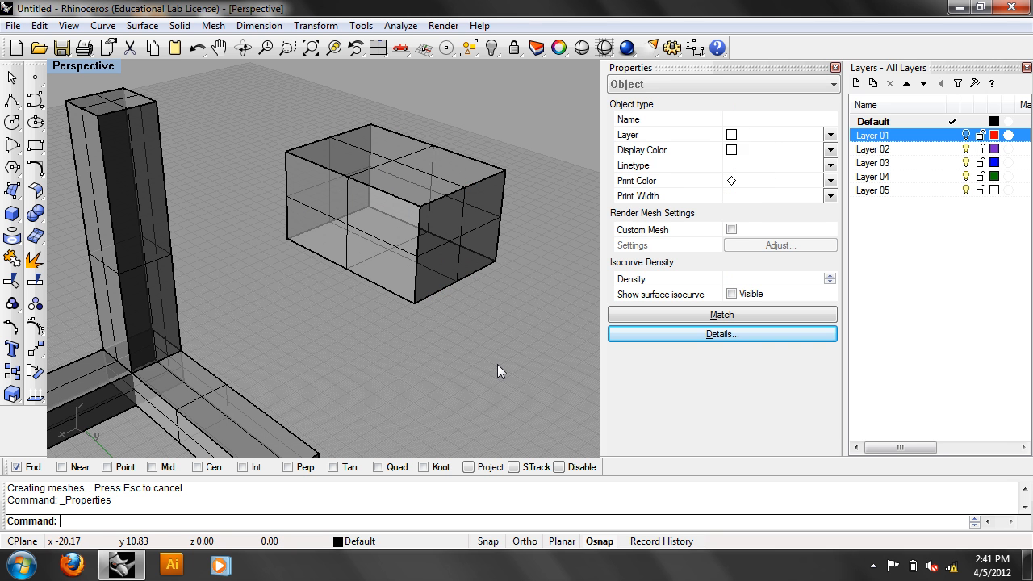
shift+right_drag(461, 286, 347, 311)
click(16, 231)
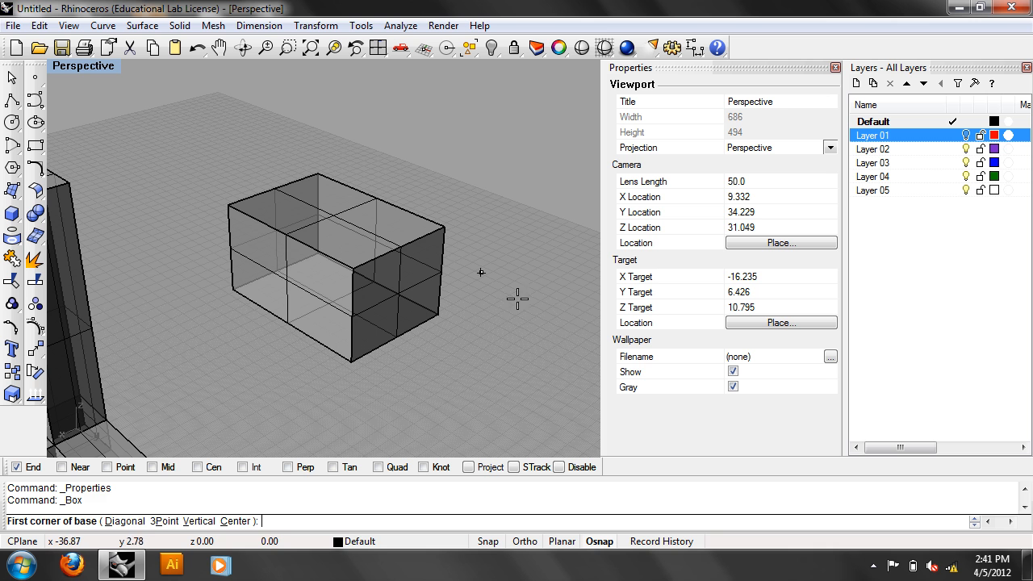
click(503, 353)
click(442, 232)
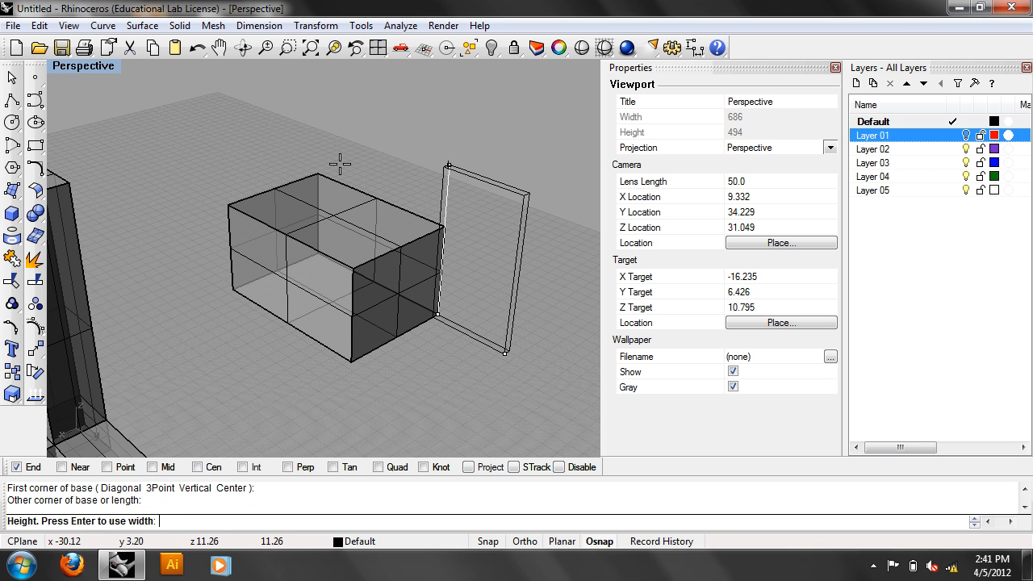
key(Escape)
Step: Create a second, larger solid box that partly overlaps the first box
key(Return)
click(518, 371)
click(483, 234)
click(475, 243)
Step: Explode the larger box into separate surfaces
right_drag(475, 237, 383, 239)
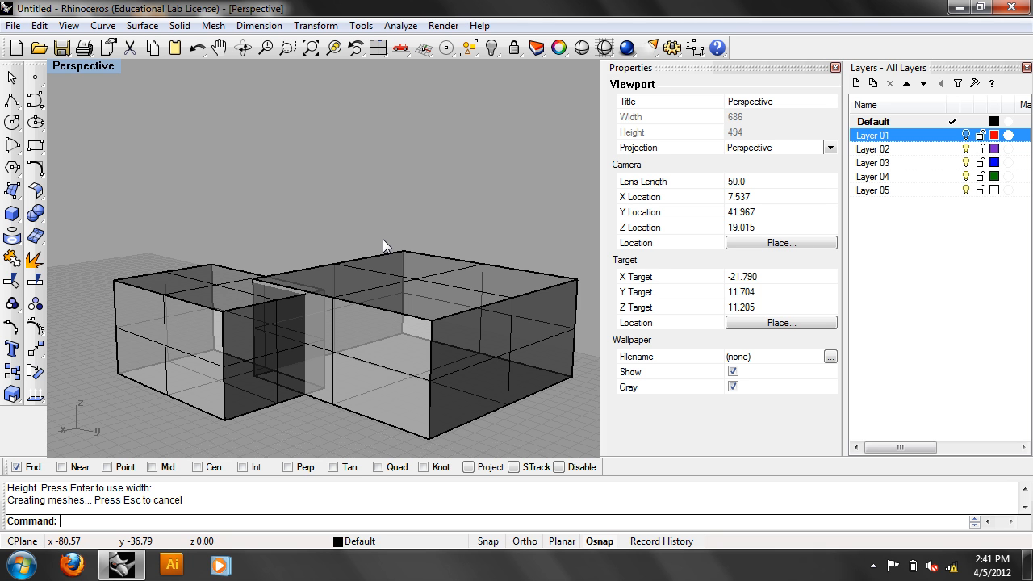
right_drag(380, 302, 151, 361)
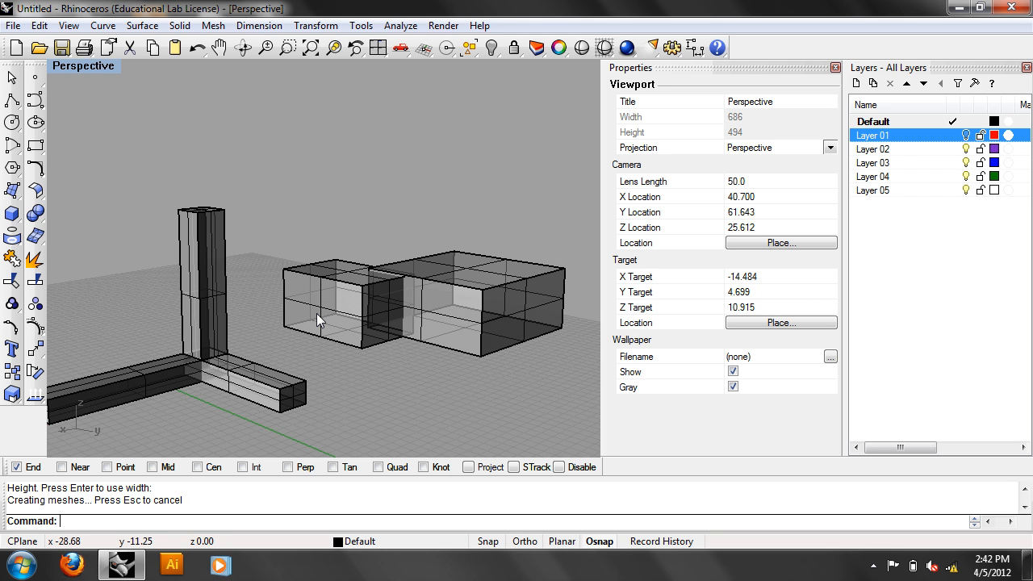
right_drag(316, 313, 251, 335)
scroll(251, 335, up, 5)
scroll(456, 260, down, 1)
shift+right_drag(503, 243, 309, 246)
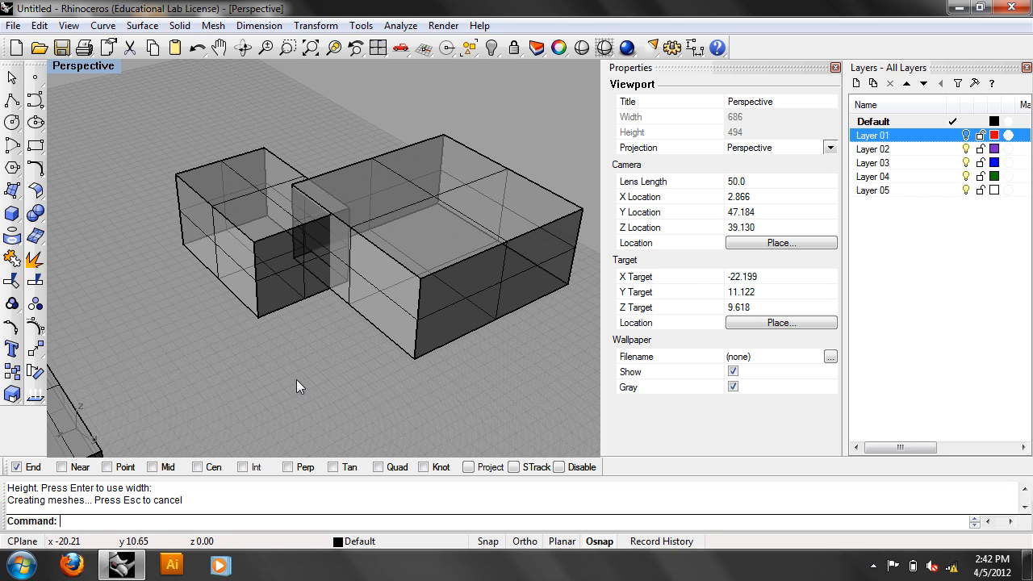
click(416, 305)
text(Explo)
key(Return)
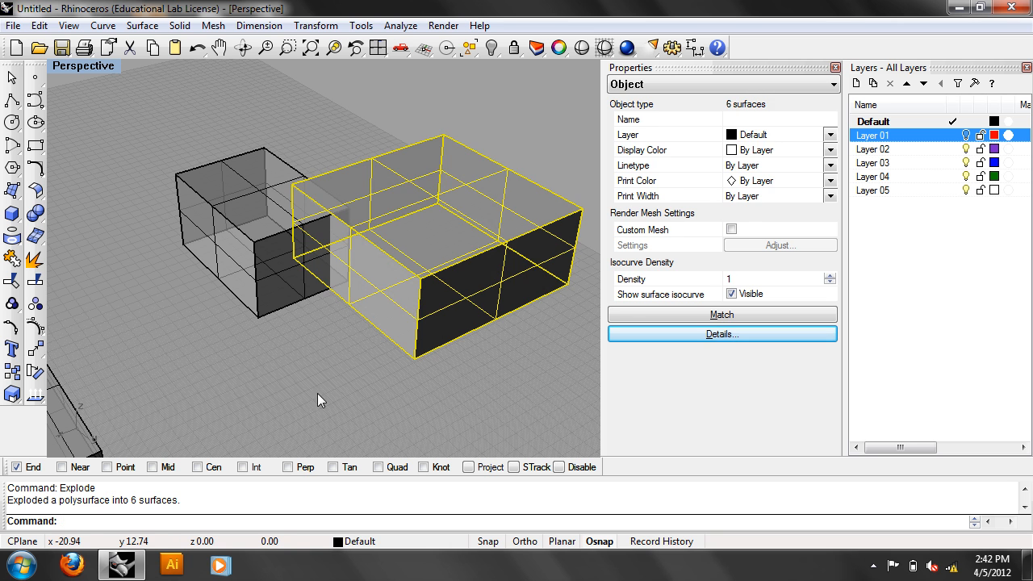
Step: Merge the smaller box with the exploded surfaces of the larger box using BooleanUnion
click(320, 388)
click(359, 266)
click(314, 322)
click(250, 259)
click(289, 348)
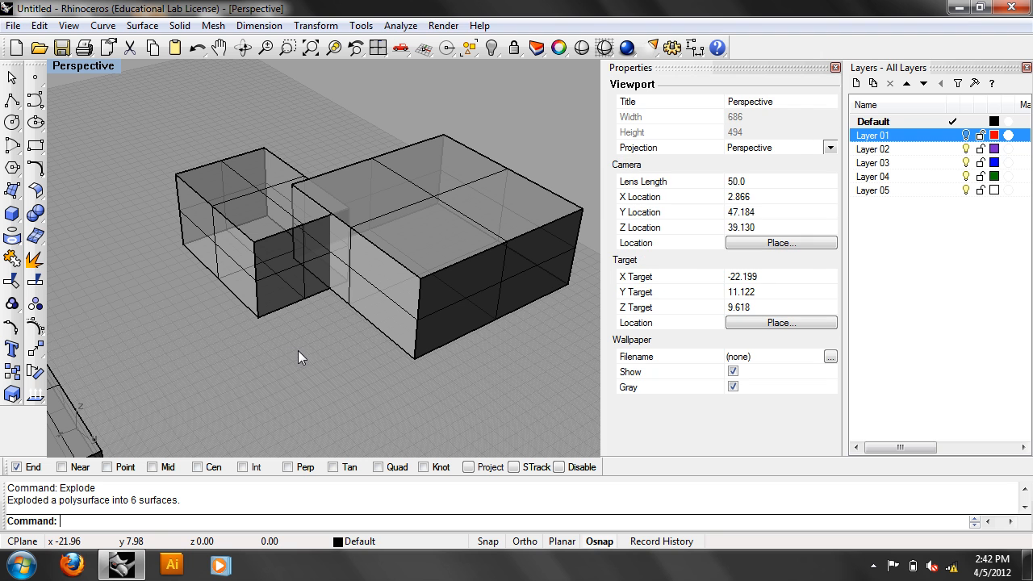
text(Boo)
key(Down)
key(Down)
key(Down)
key(Down)
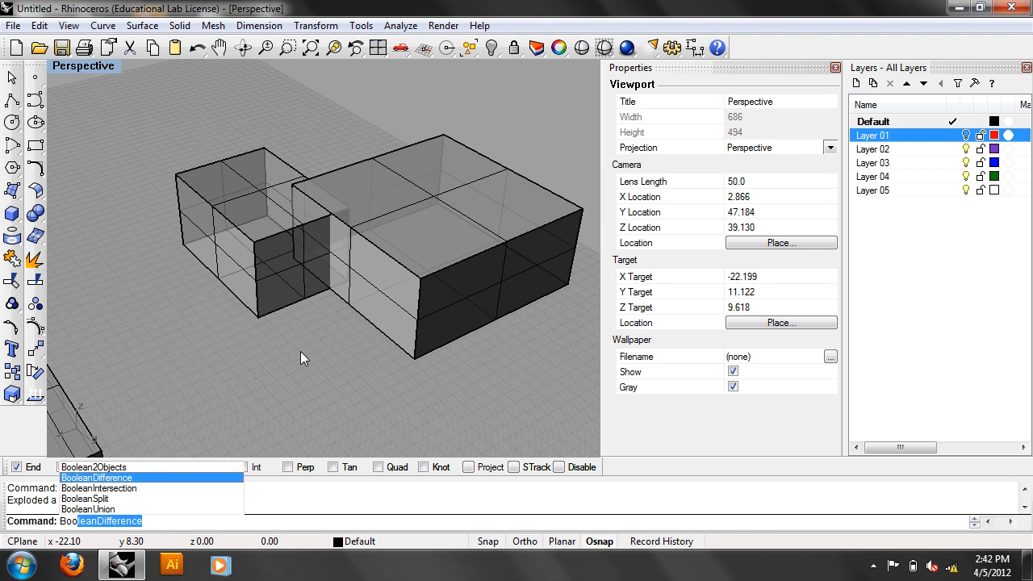
key(Return)
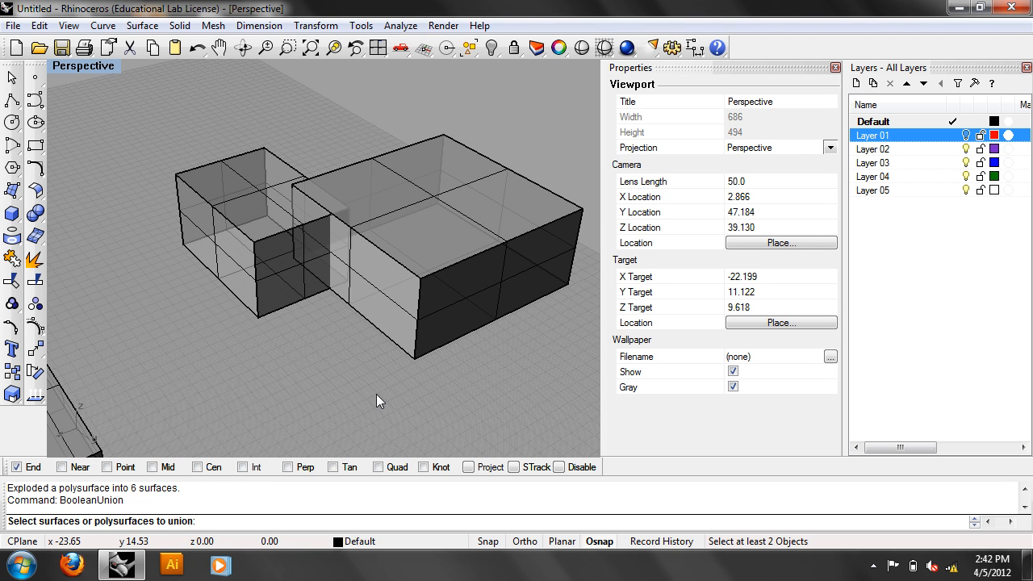
drag(184, 80, 213, 138)
key(Return)
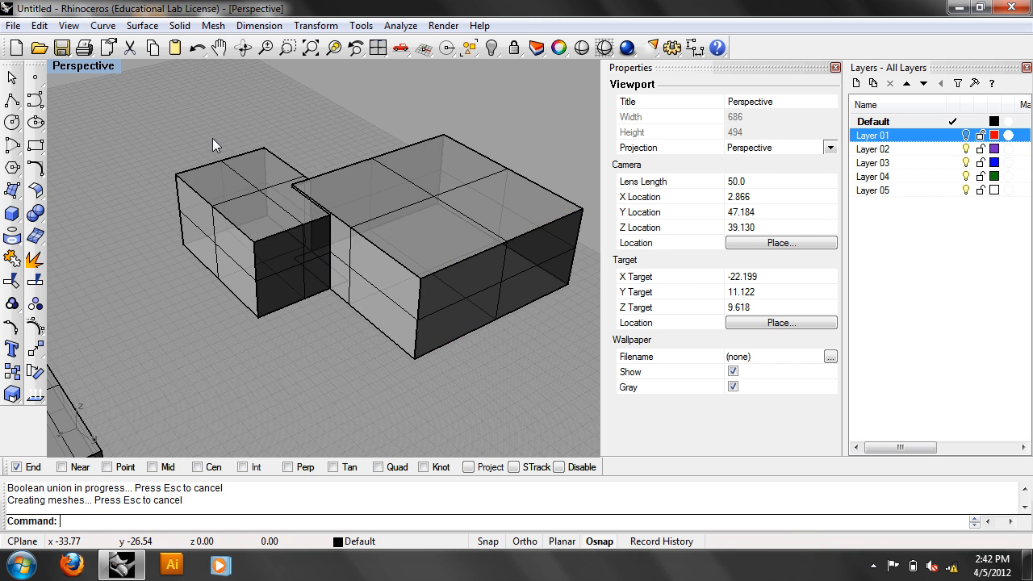
Step: Inspect the area where the two boxes overlap from above, below and up close, checking how their surfaces were combined
scroll(365, 307, up, 6)
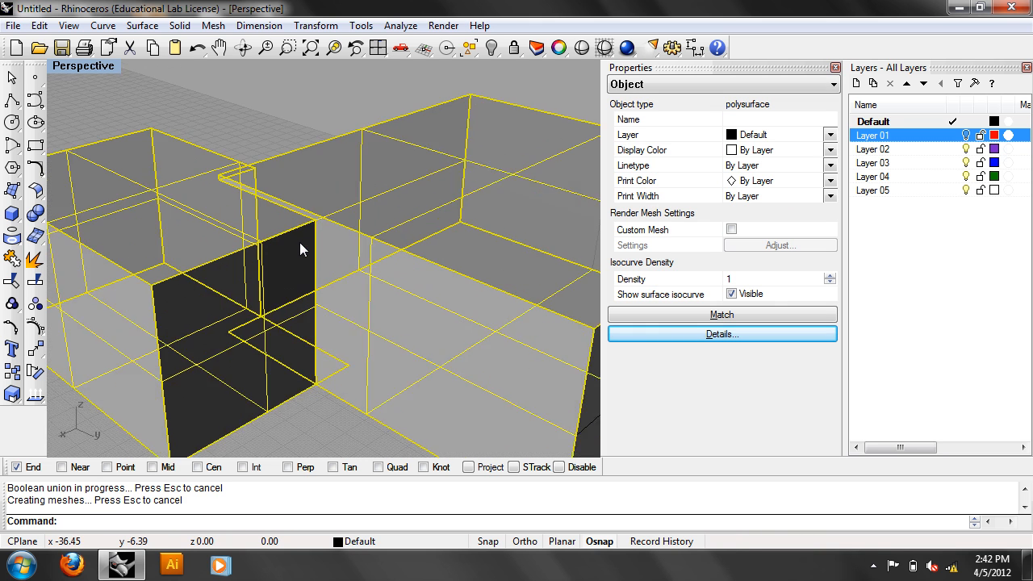
scroll(309, 336, down, 3)
right_drag(328, 406, 318, 347)
scroll(315, 376, down, 5)
shift+right_drag(336, 441, 318, 193)
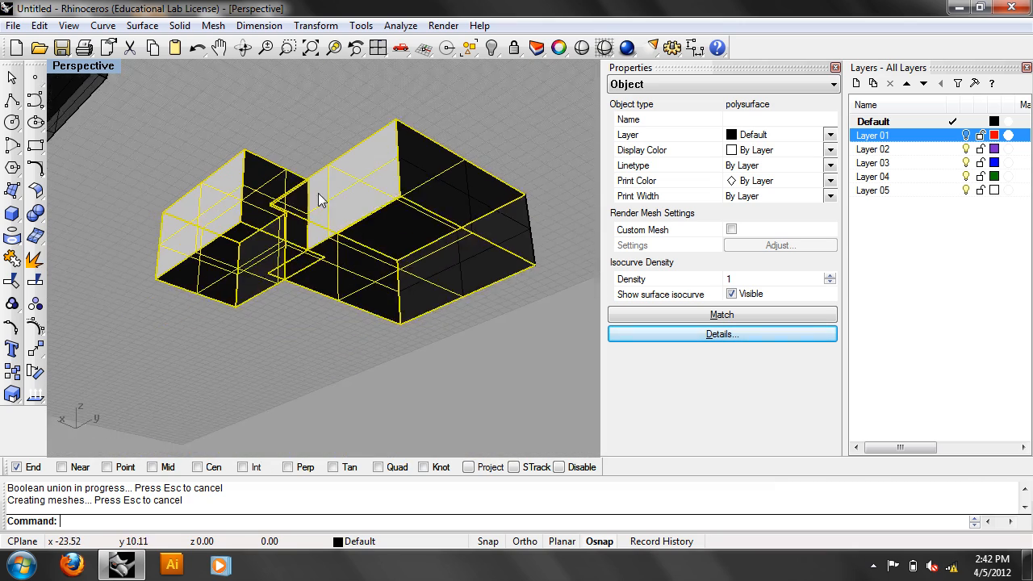
scroll(318, 193, up, 6)
right_drag(326, 241, 322, 311)
scroll(324, 191, down, 6)
right_drag(321, 242, 309, 293)
scroll(309, 293, up, 4)
scroll(327, 311, down, 5)
Step: Delete all the polysurfaces and surfaces of the two overlapping boxes
key(Escape)
drag(342, 321, 239, 110)
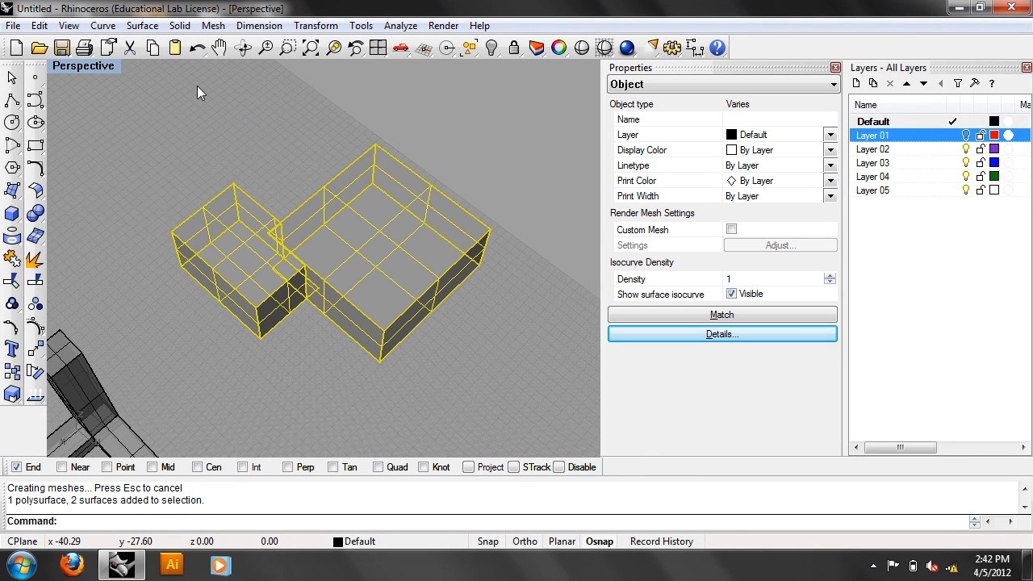
click(38, 25)
click(68, 175)
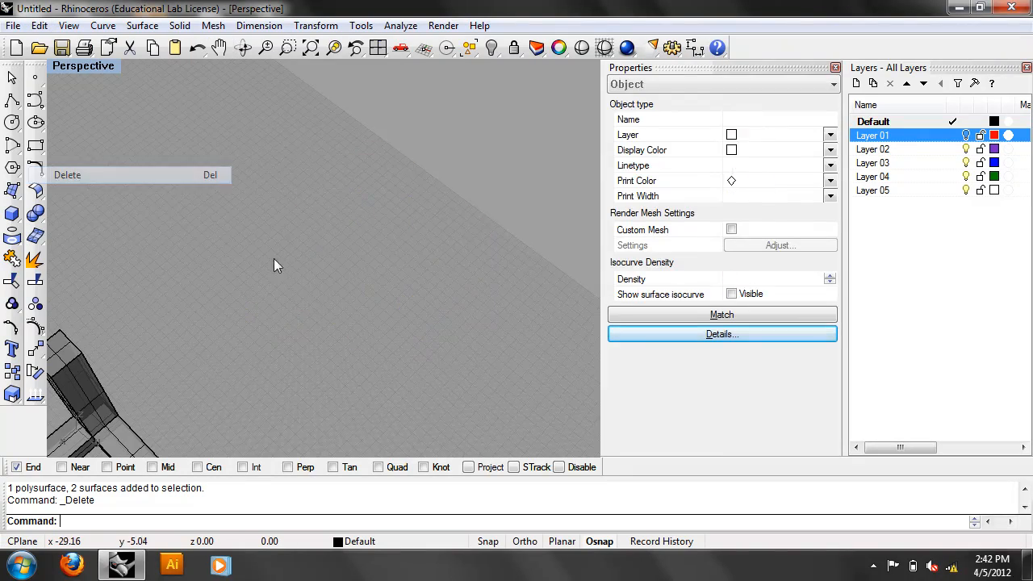
Step: Examine the three-armed form from outside and up close at the junction where its arms meet
shift+right_drag(315, 405, 480, 241)
right_drag(373, 301, 382, 226)
scroll(267, 245, up, 4)
shift+right_drag(267, 244, 312, 288)
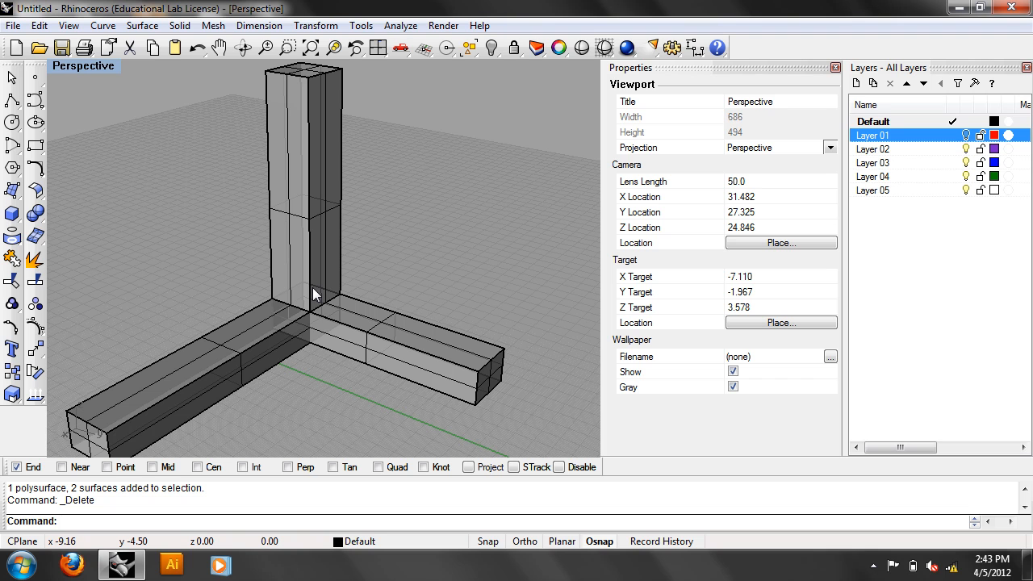
scroll(312, 288, up, 6)
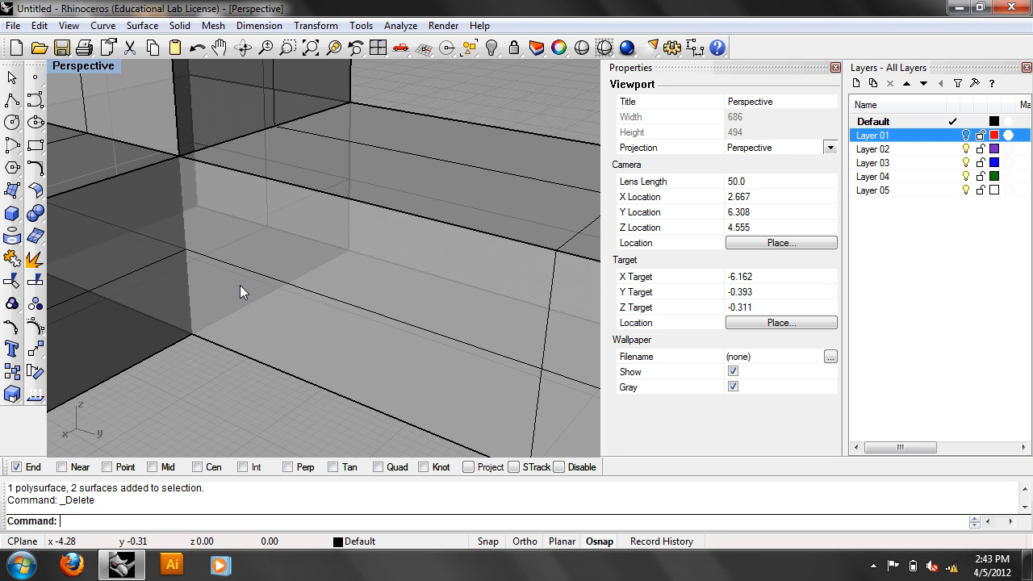
scroll(239, 290, down, 5)
scroll(267, 279, down, 5)
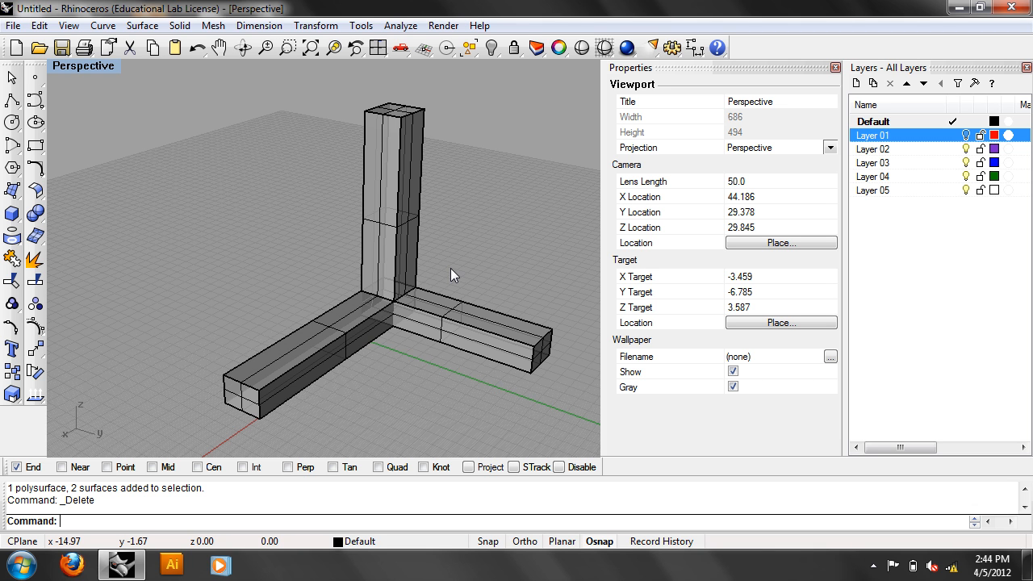
shift+right_drag(432, 341, 390, 329)
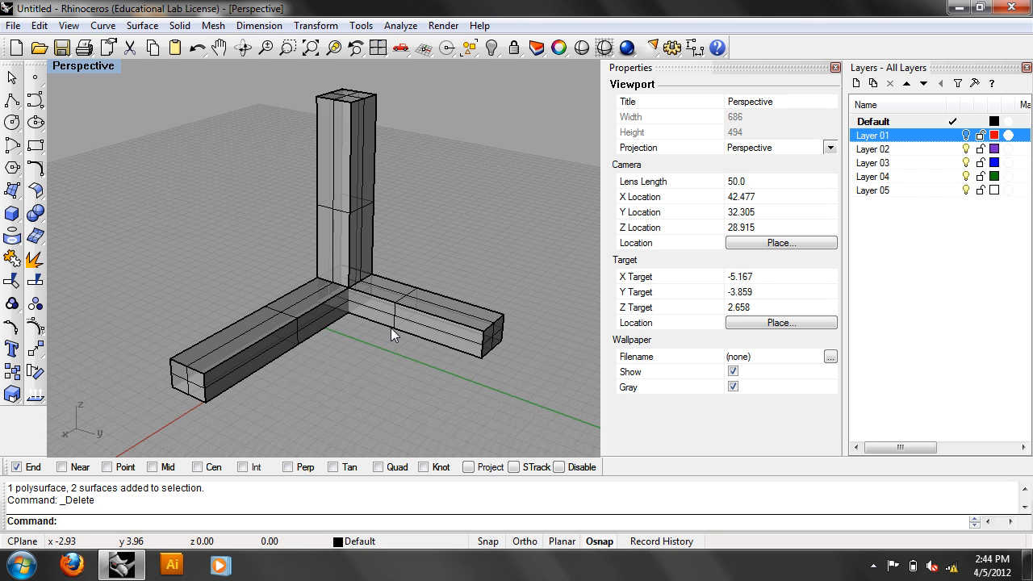
Step: Start a new empty document from a template without saving the current model
click(15, 26)
click(52, 50)
click(515, 319)
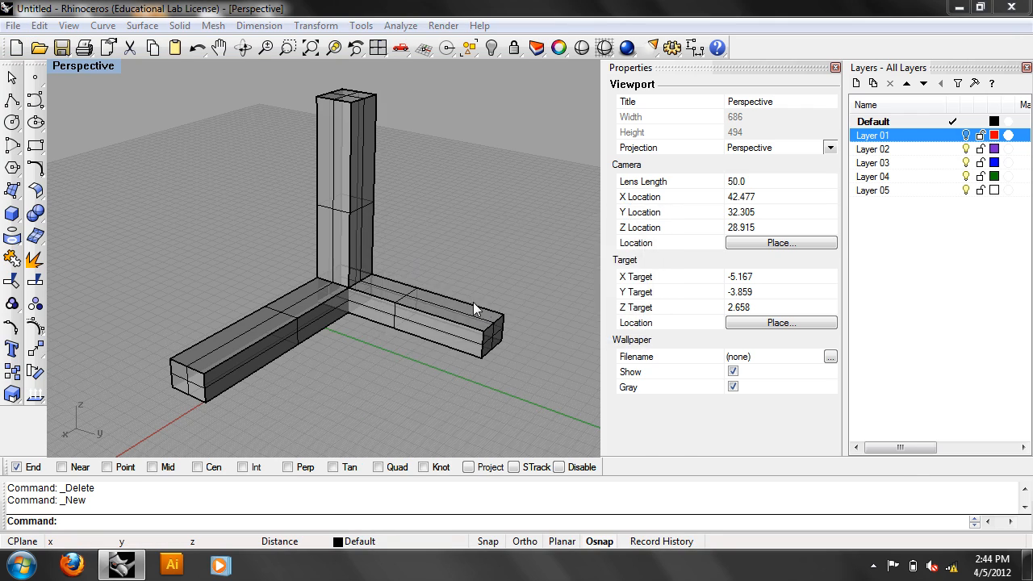
double_click(421, 251)
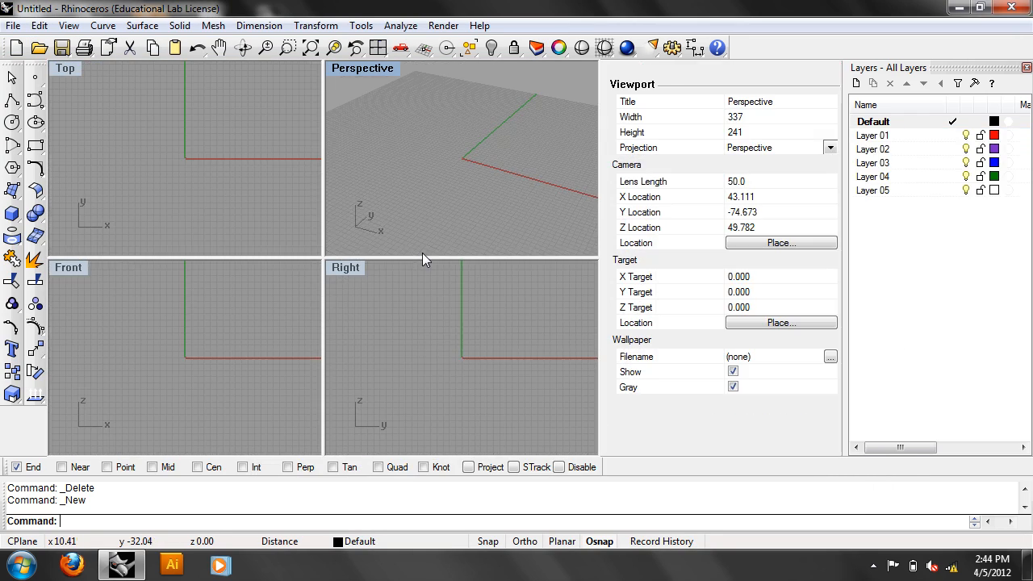
Step: Maximize the Top viewport and change it to the Front view
click(75, 77)
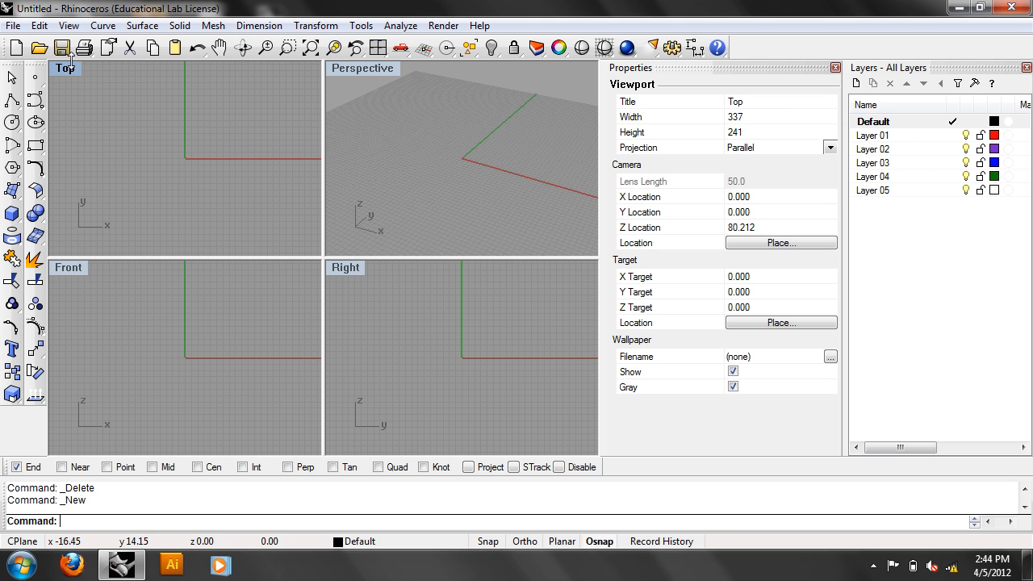
double_click(73, 65)
text(Front)
key(Return)
right_drag(302, 179, 273, 207)
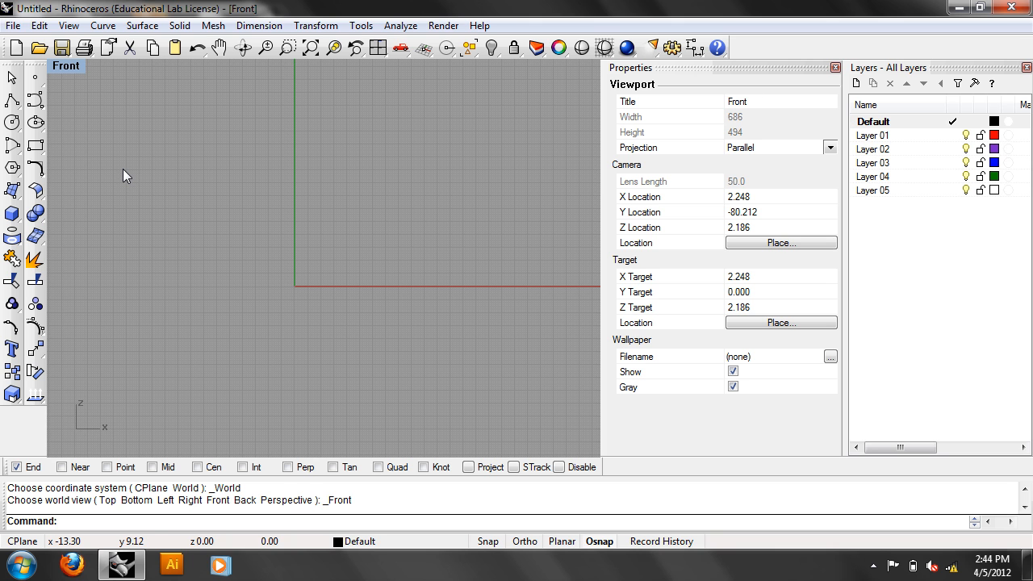
Step: Draw a large rectangle around the origin and a smaller rectangle inside it
click(34, 145)
click(161, 108)
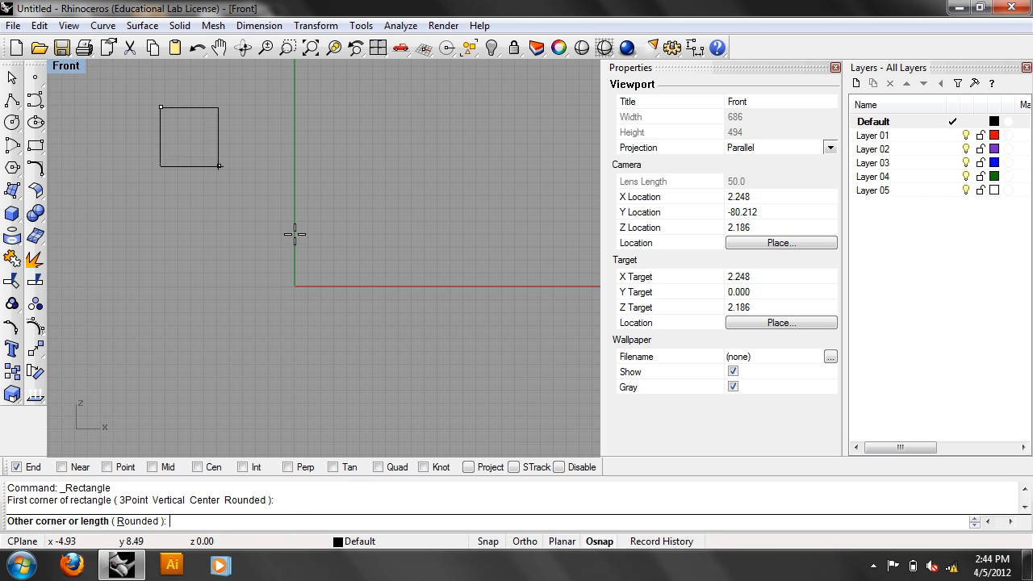
click(479, 334)
key(Return)
click(231, 187)
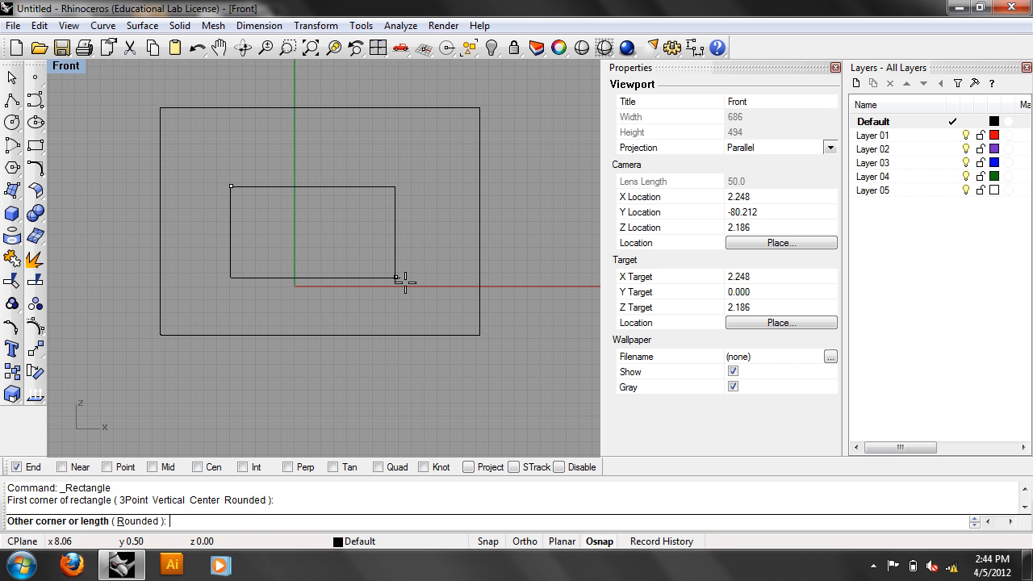
click(380, 293)
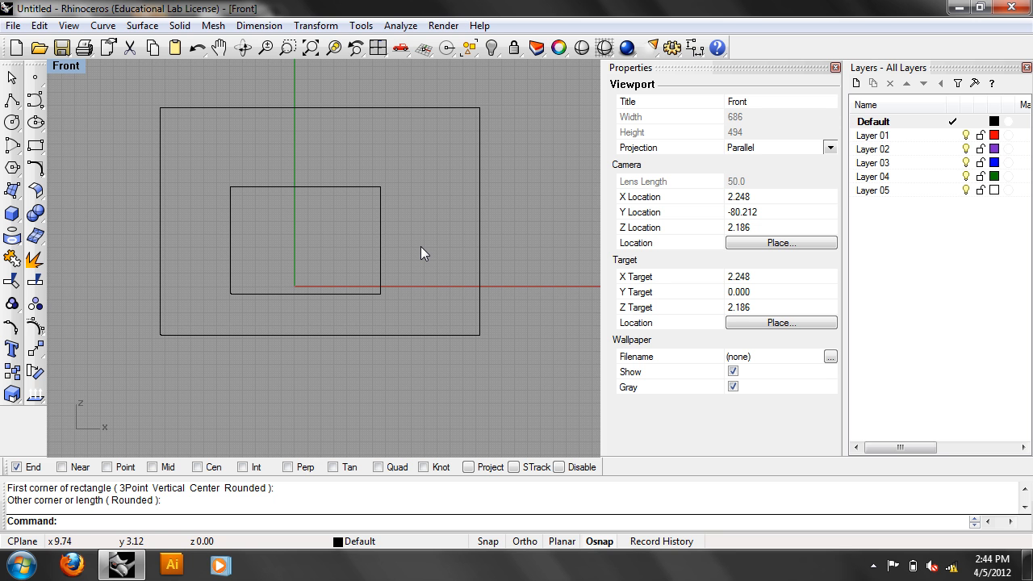
Step: Select both rectangles and change the viewport to the Perspective view
drag(408, 402, 67, 102)
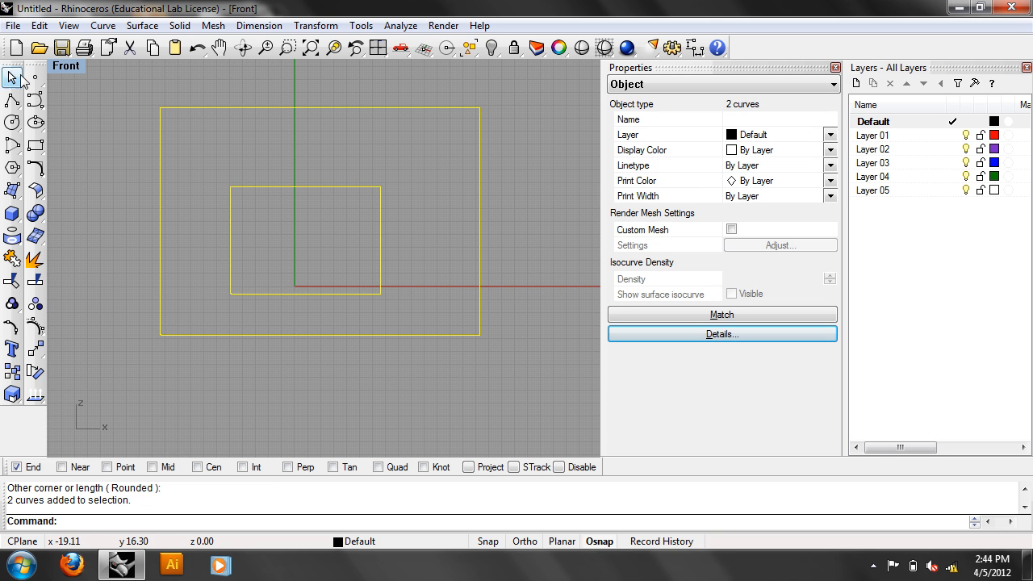
click(61, 70)
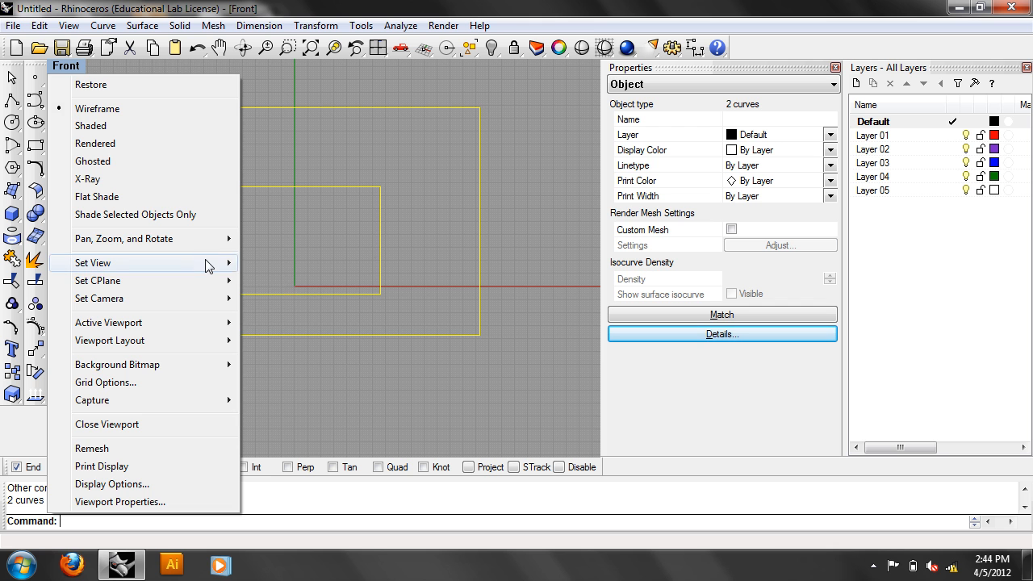
mouse_move(209, 267)
click(307, 393)
Step: Extrude both rectangles with ExtrudeCrv into a thin capped slab with a rectangular opening, using Shaded display and disabled object snaps
text(Etr)
key(BackSpace)
key(BackSpace)
text(xtru)
key(Return)
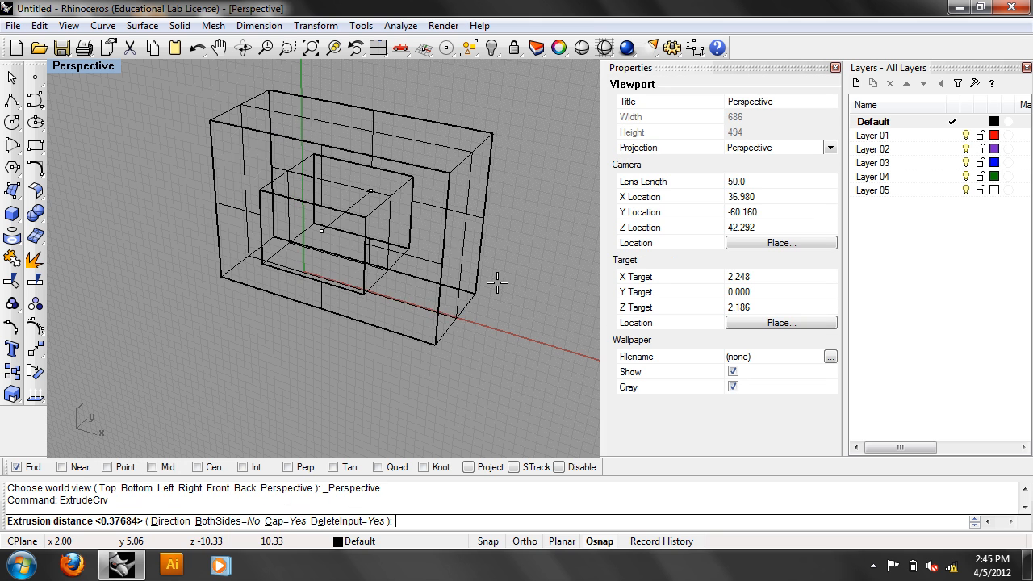
click(76, 66)
click(90, 126)
right_drag(387, 196, 319, 255)
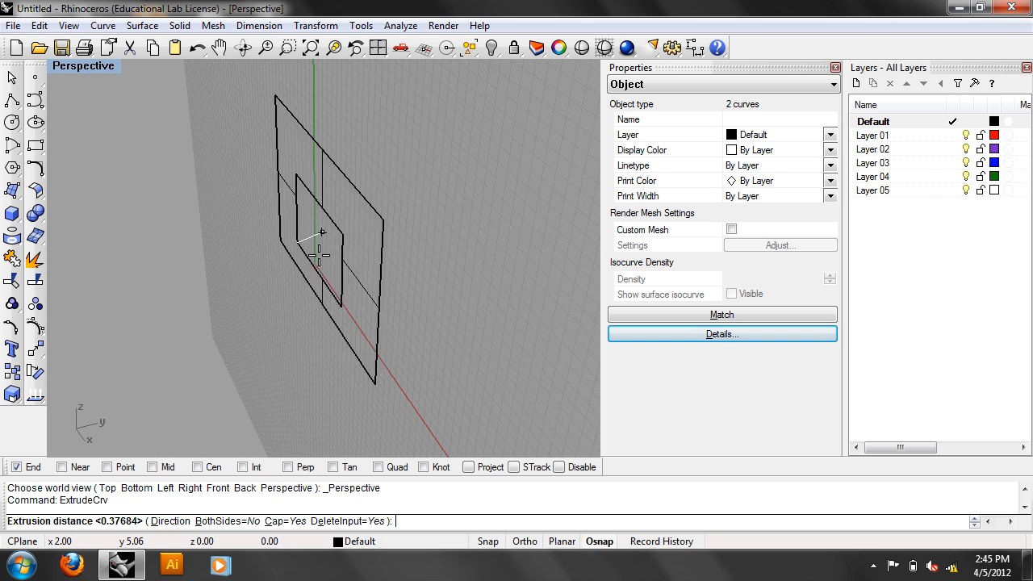
click(559, 467)
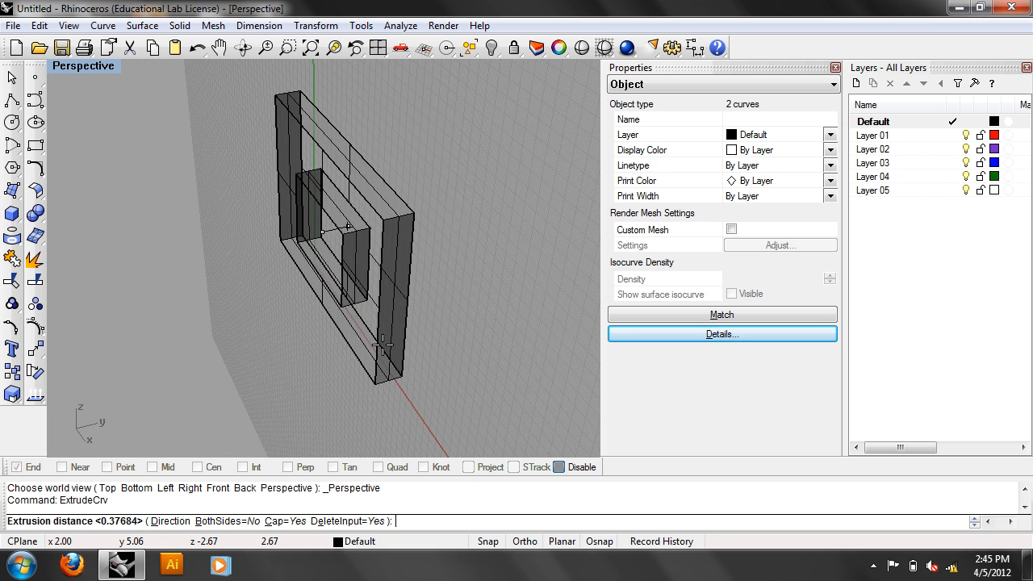
click(369, 339)
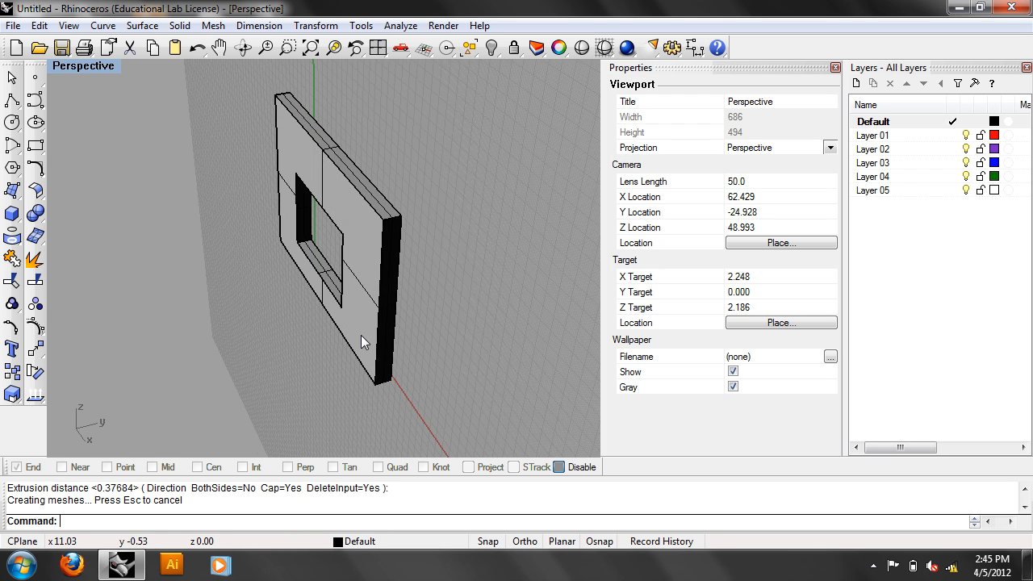
Step: Inspect the slab and its opening from several angles and check its object type in the properties
right_drag(361, 335, 452, 335)
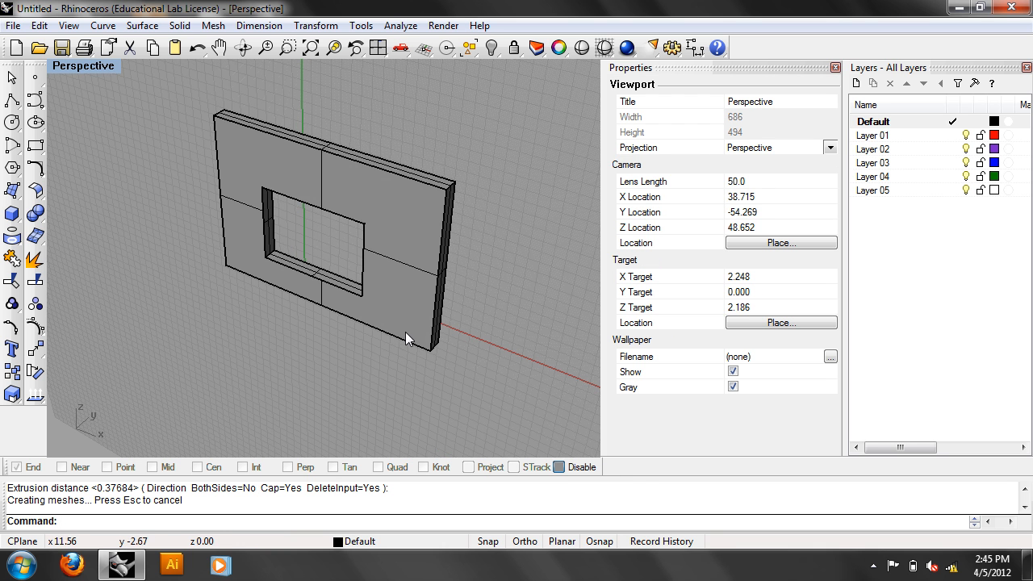
right_drag(393, 338, 307, 231)
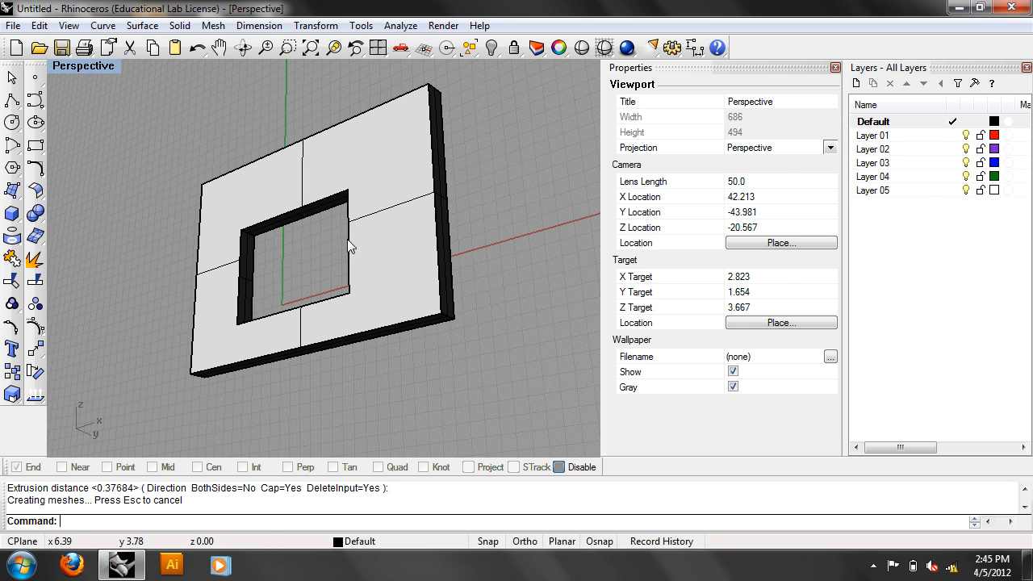
click(370, 223)
click(441, 405)
click(379, 302)
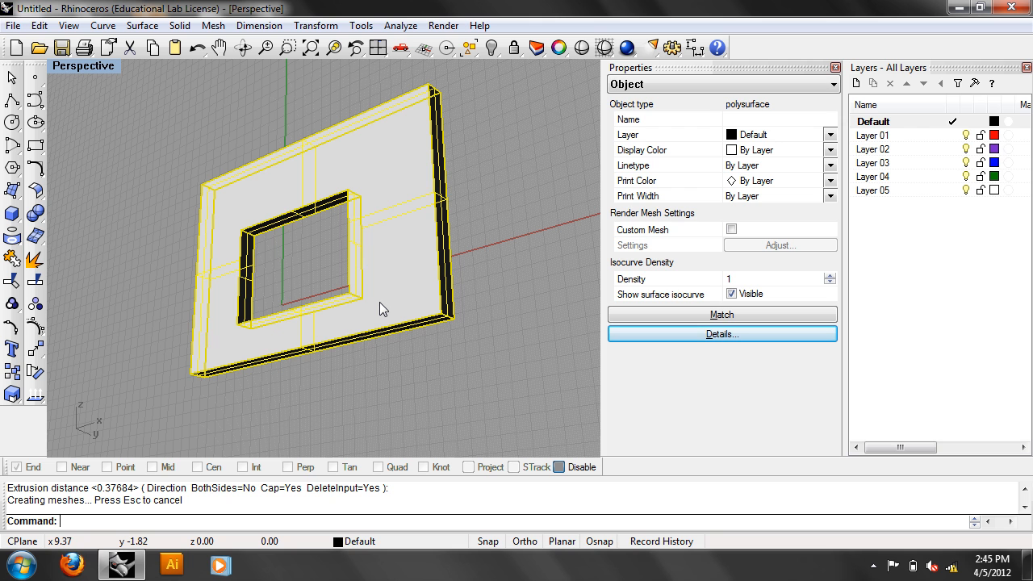
click(413, 430)
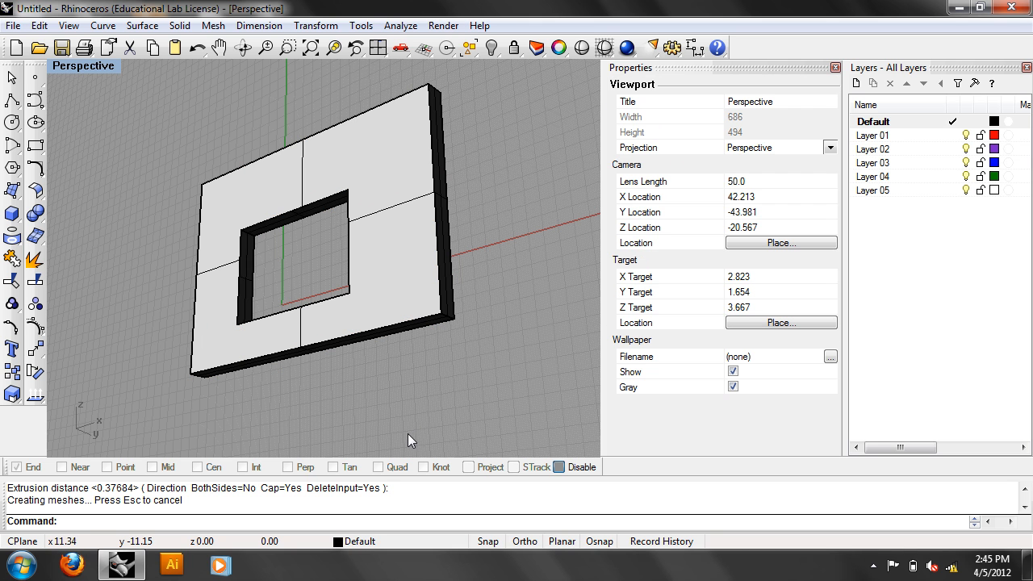
Step: Trace the slab's opening with a rectangle between opposite corners using object snaps, and undo it
click(36, 146)
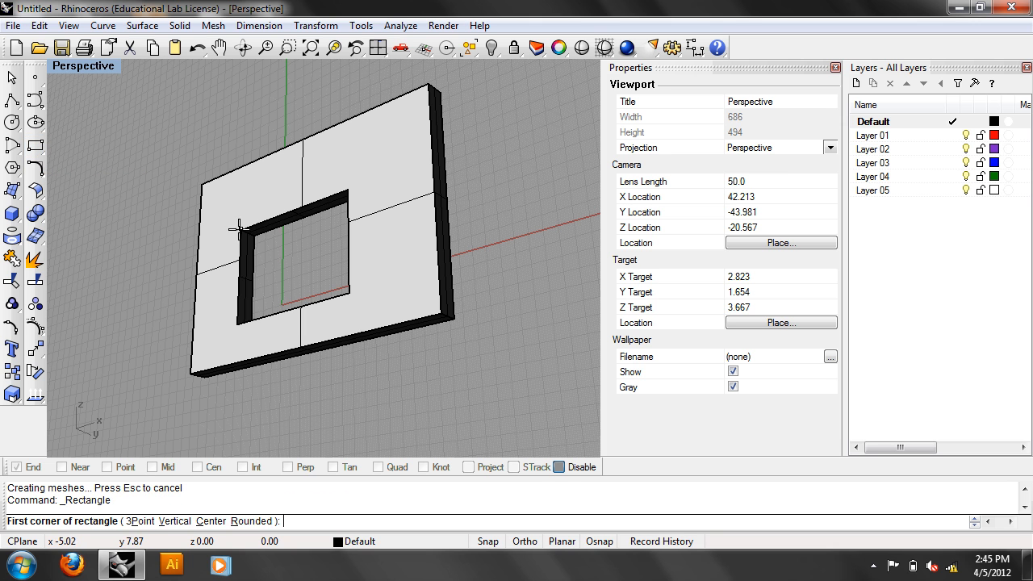
click(558, 467)
click(241, 231)
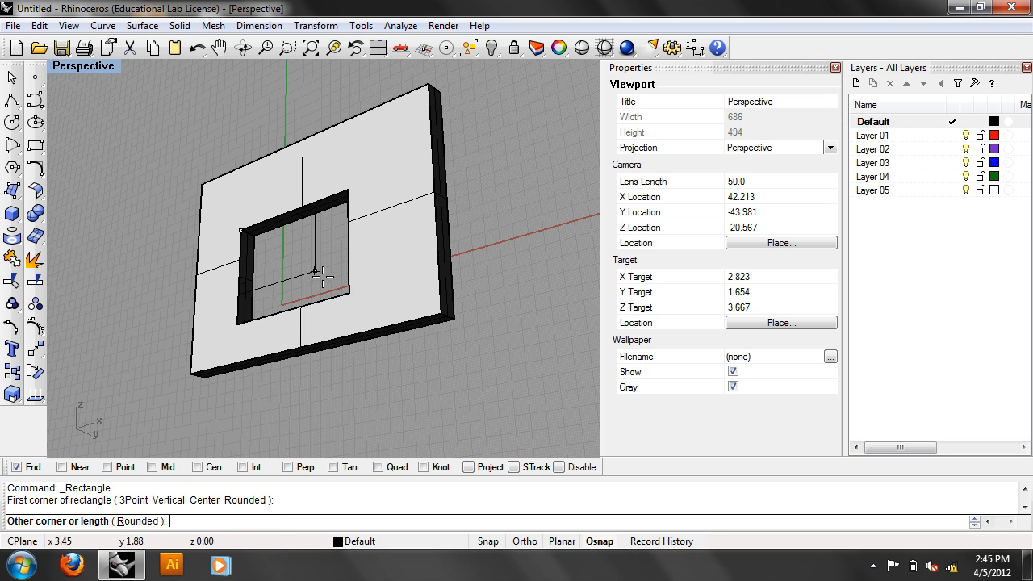
click(349, 292)
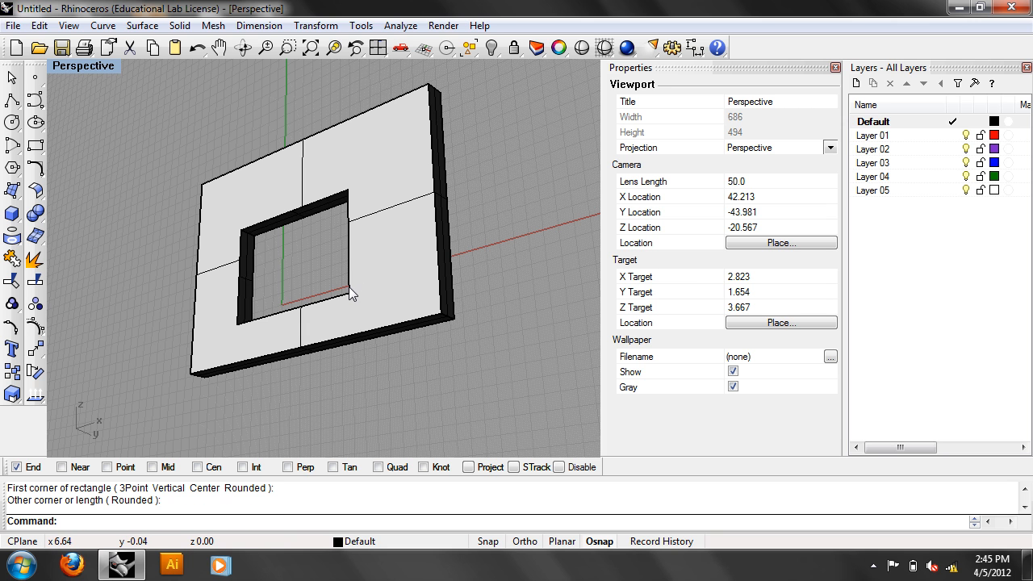
click(350, 287)
click(403, 329)
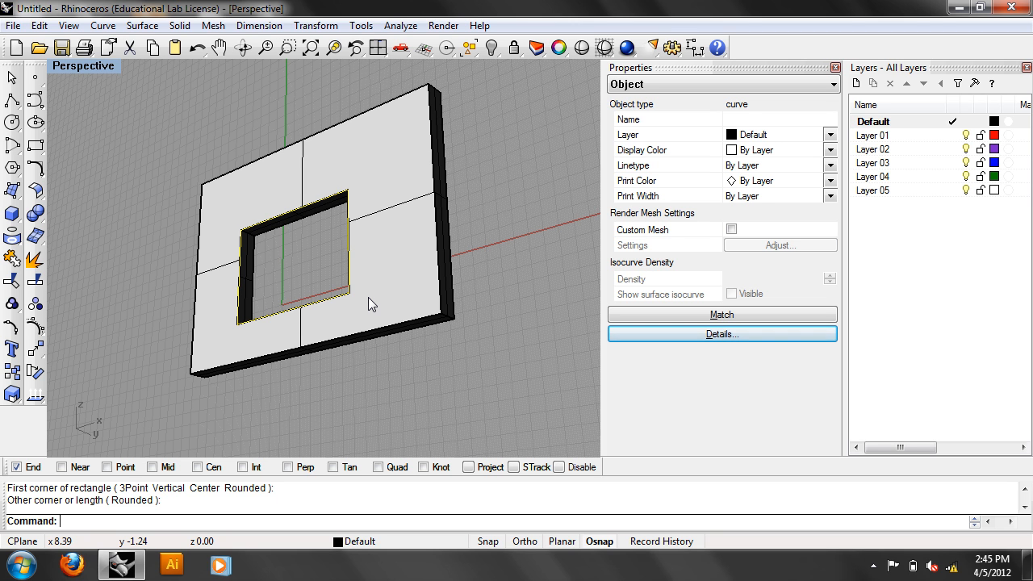
key(ctrl+z)
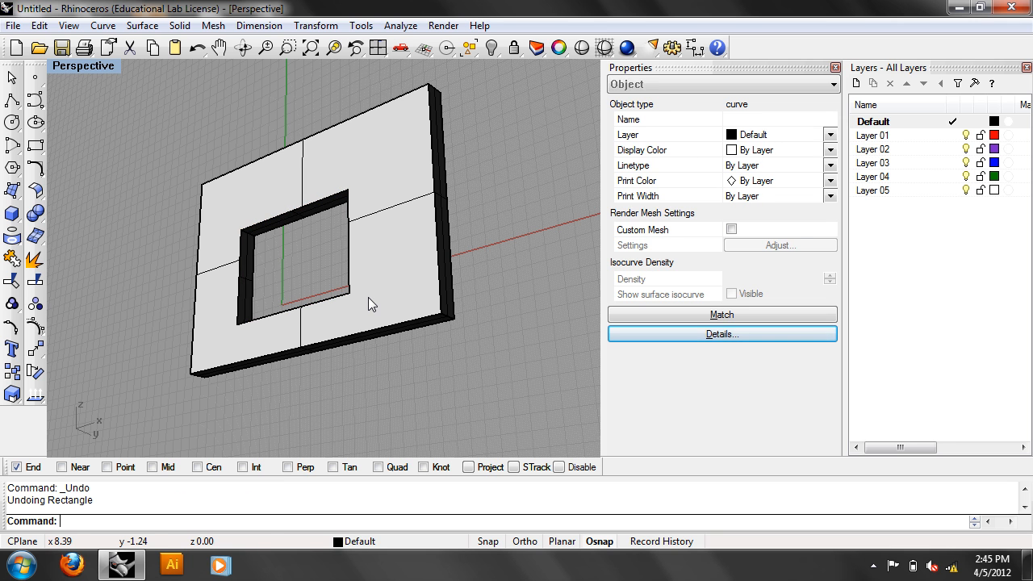
Step: Try to duplicate the border of the closed slab with DupBorder
click(443, 250)
text(DupBorder)
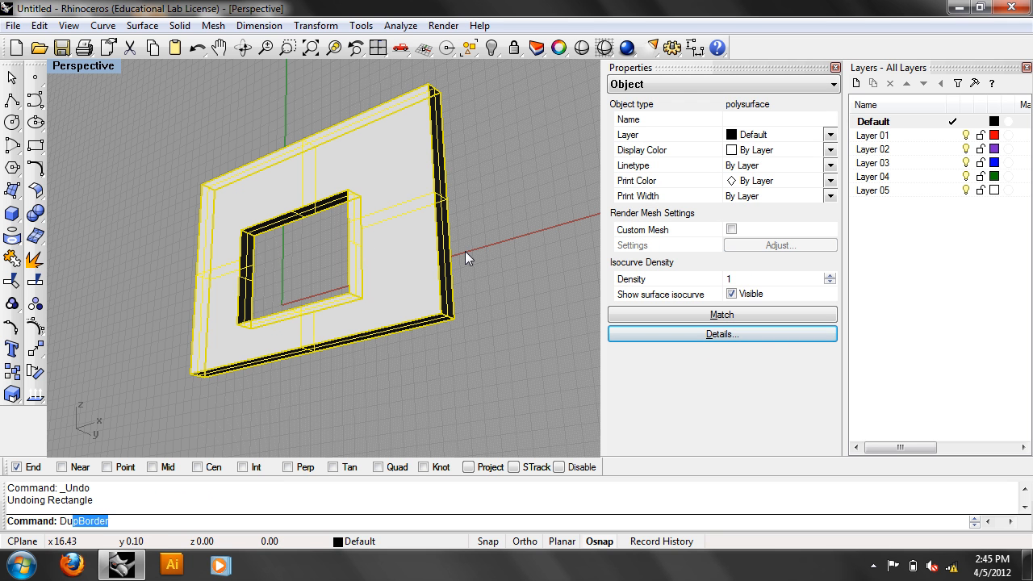
key(Return)
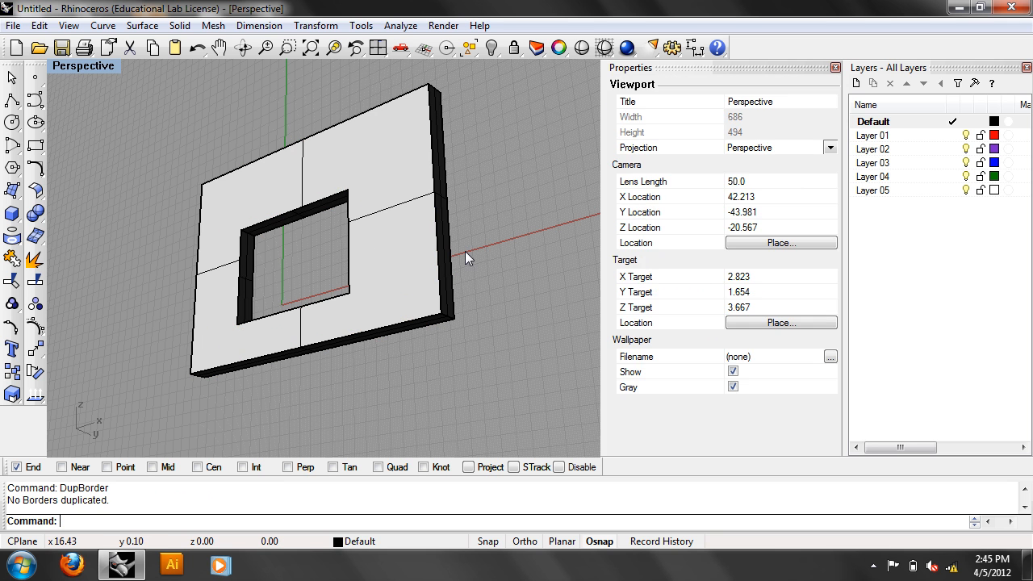
Step: Explode the slab into separate surfaces and duplicate the borders of its front face with DupBorder
click(412, 275)
key(Escape)
click(411, 274)
text(Explode)
key(Return)
key(Escape)
click(419, 266)
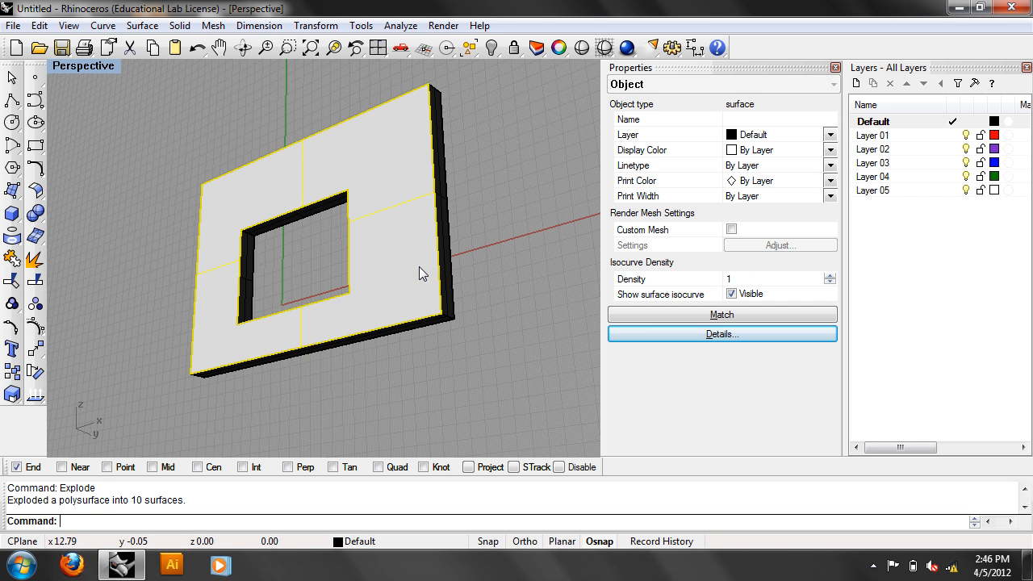
text(DupBorder)
key(Return)
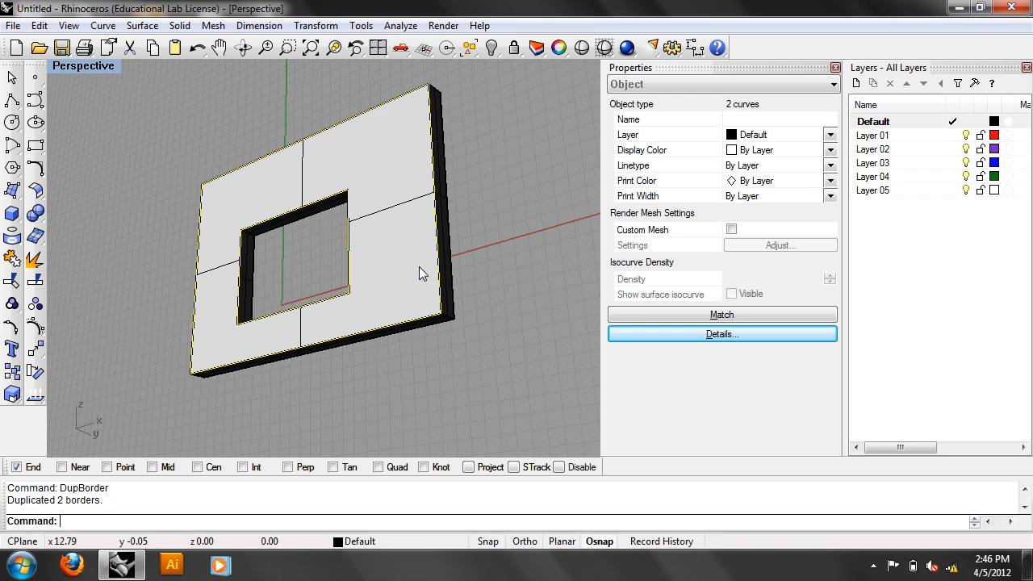
Step: Examine the duplicated border curves of the front face in Wireframe display
right_drag(400, 249, 188, 177)
click(78, 67)
click(118, 108)
right_drag(117, 107, 347, 172)
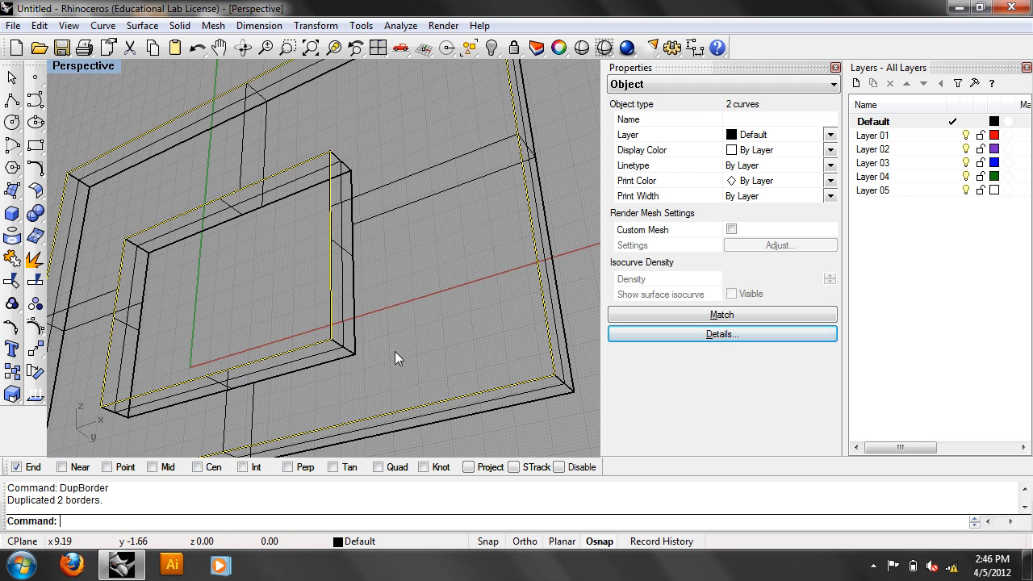
scroll(395, 351, down, 5)
click(79, 66)
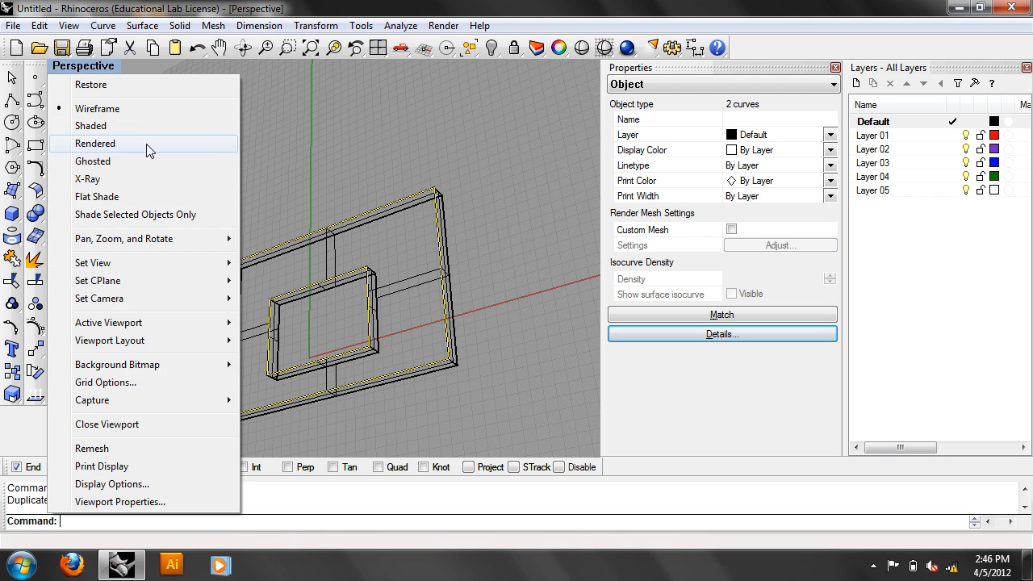
Step: Restore Shaded display and undo the border duplication and the explode
click(147, 131)
key(Escape)
right_drag(342, 173, 352, 183)
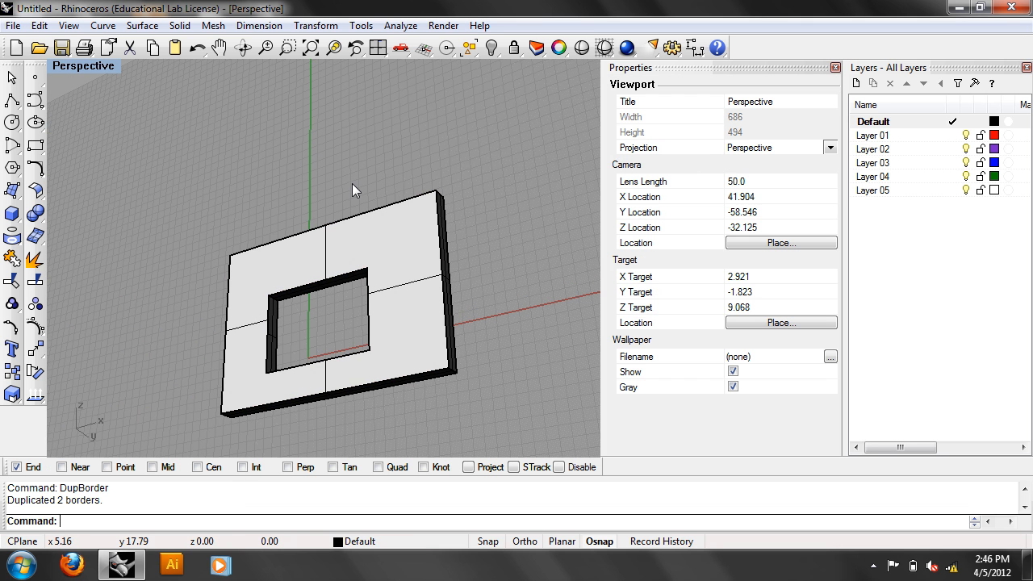
key(ctrl+z)
key(ctrl+z)
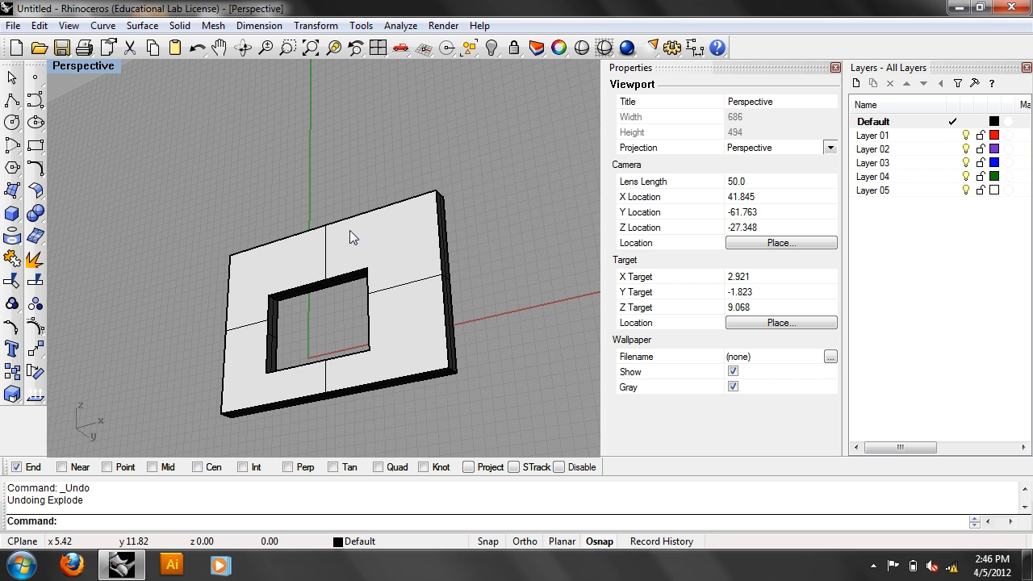
Step: Trace the slab's opening with a rectangle snapped to opposite end points of its front edges, and select that rectangle
scroll(350, 230, up, 3)
click(35, 146)
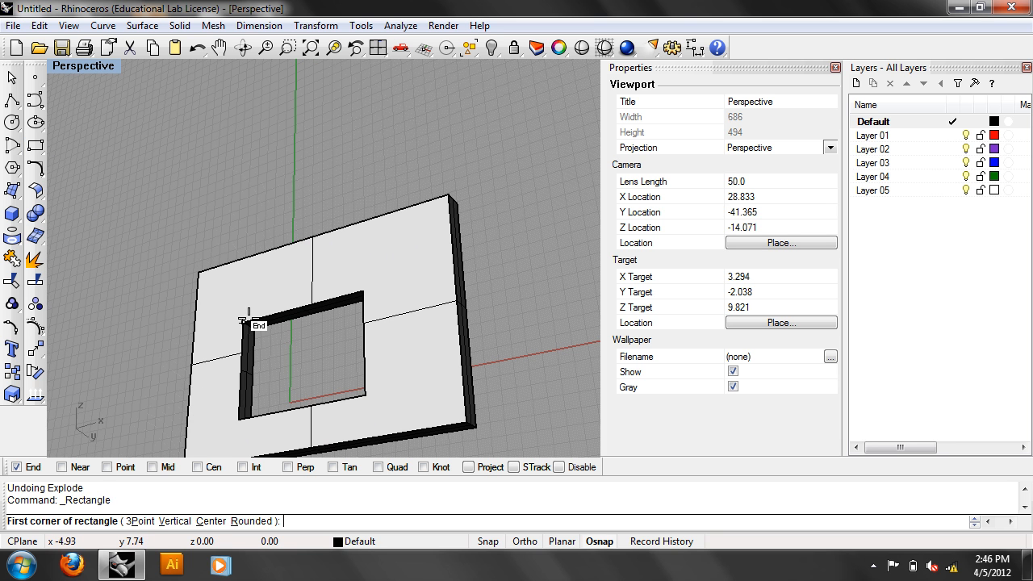
click(244, 322)
click(365, 396)
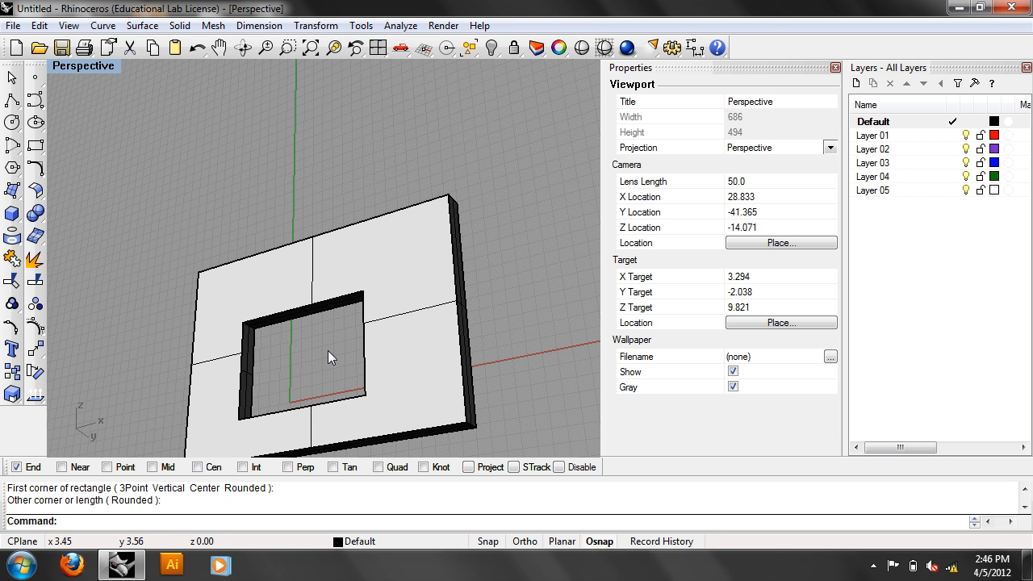
click(364, 309)
click(410, 348)
right_drag(411, 348, 440, 351)
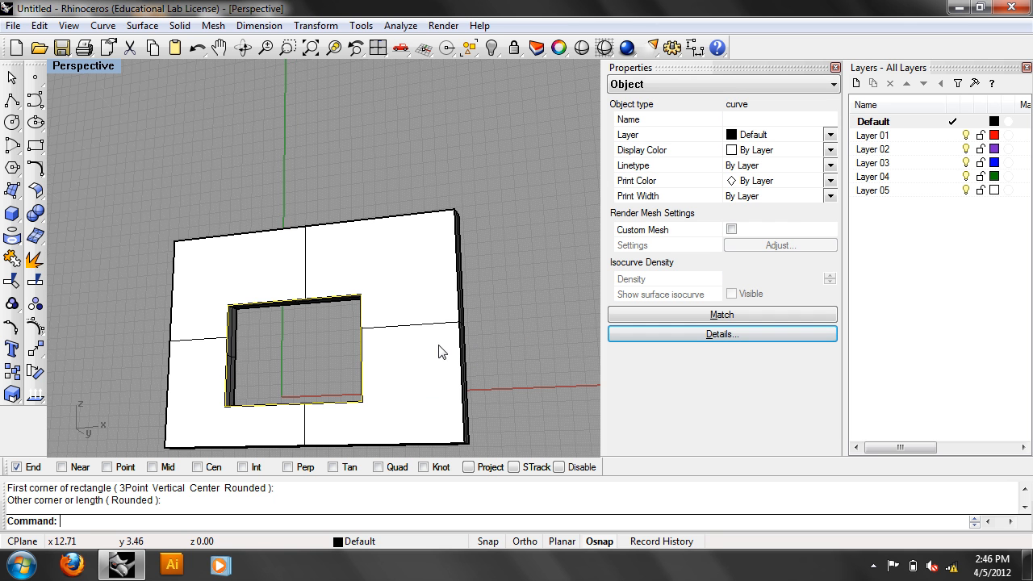
Step: Switch the viewport to the Front view and start Offset on the rectangle traced around the opening
text(Front)
key(Return)
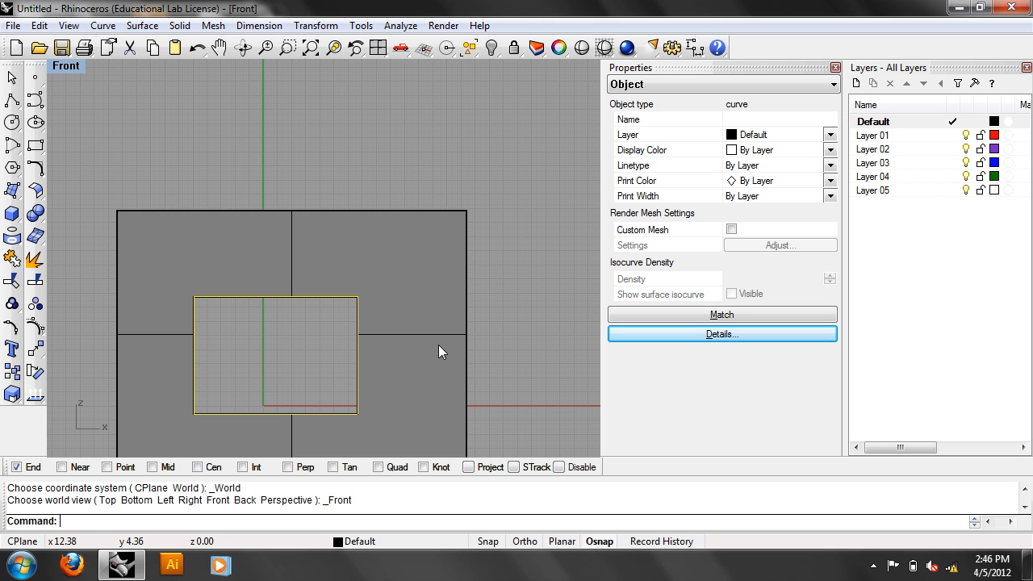
right_drag(373, 324, 429, 288)
scroll(431, 283, up, 3)
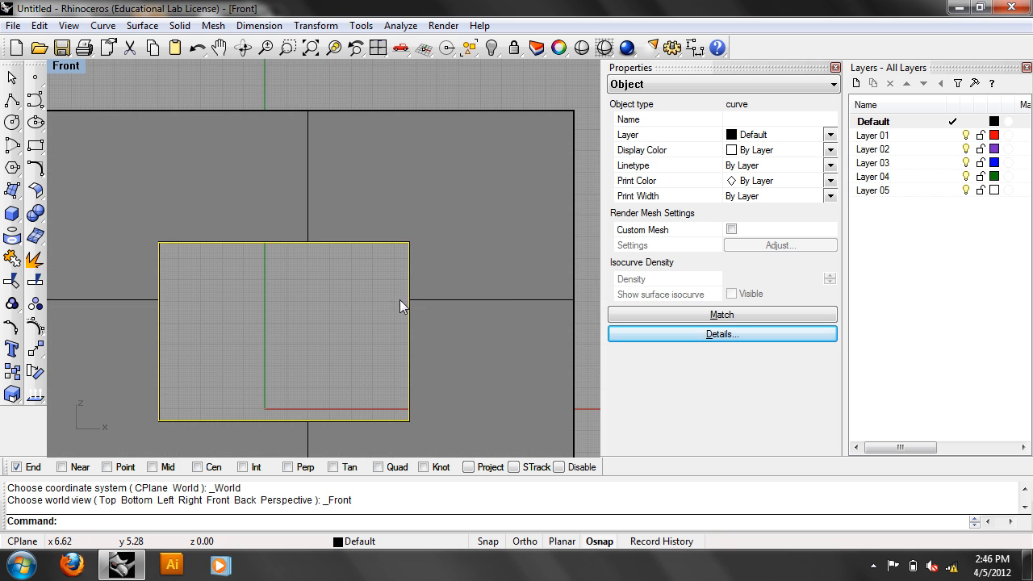
scroll(388, 284, up, 4)
scroll(388, 284, down, 2)
right_drag(388, 284, 411, 268)
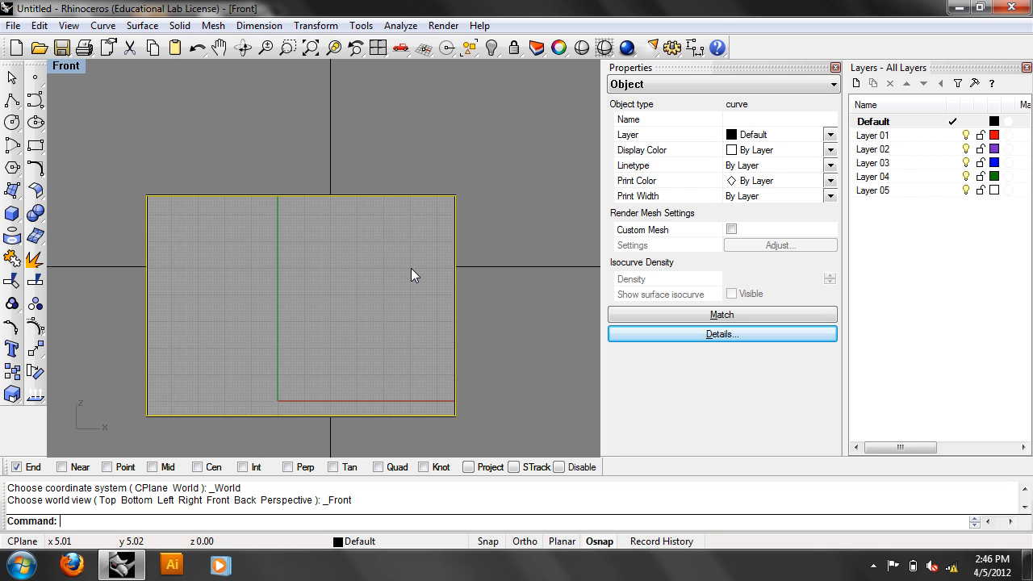
text(Offset)
key(Return)
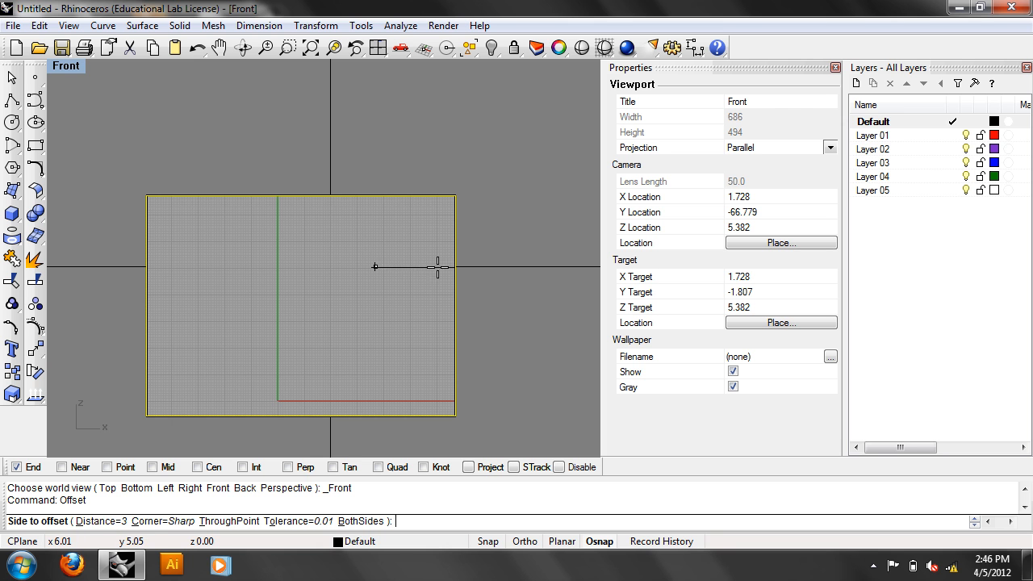
Step: Try out offset distances of about 2.19 and 0.48 by picking pairs of points near the opening's edges
click(100, 521)
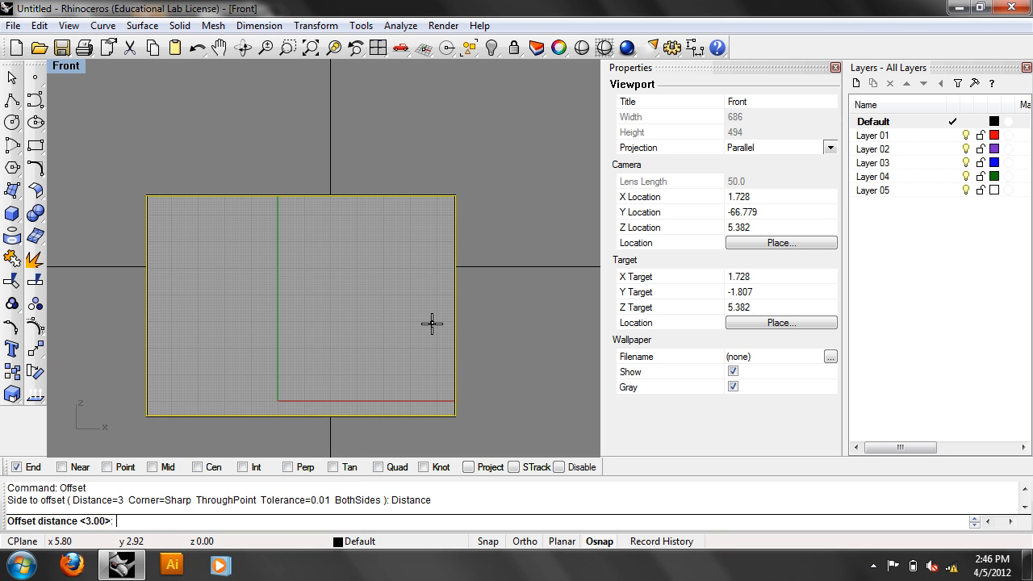
scroll(432, 323, up, 3)
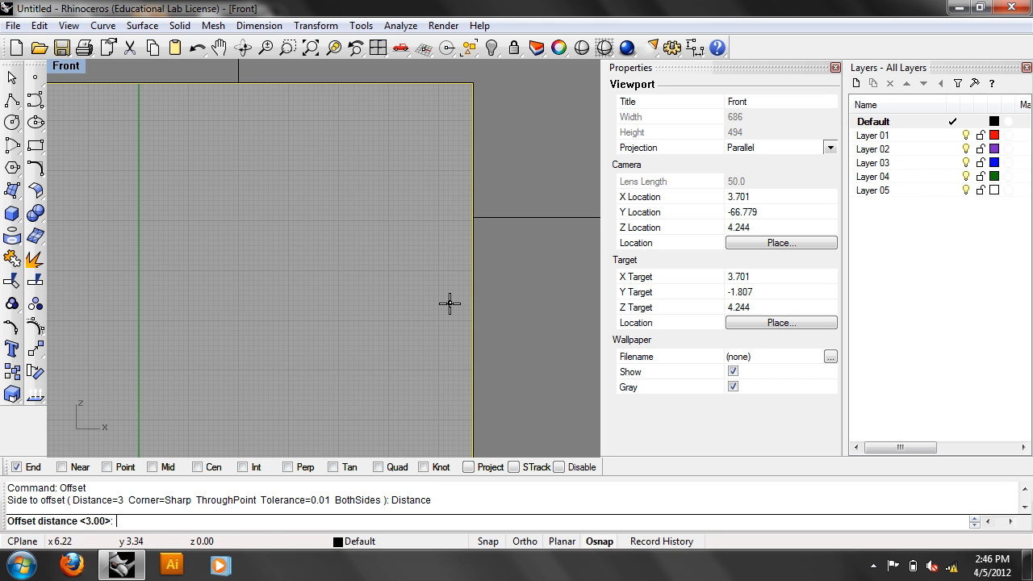
click(449, 304)
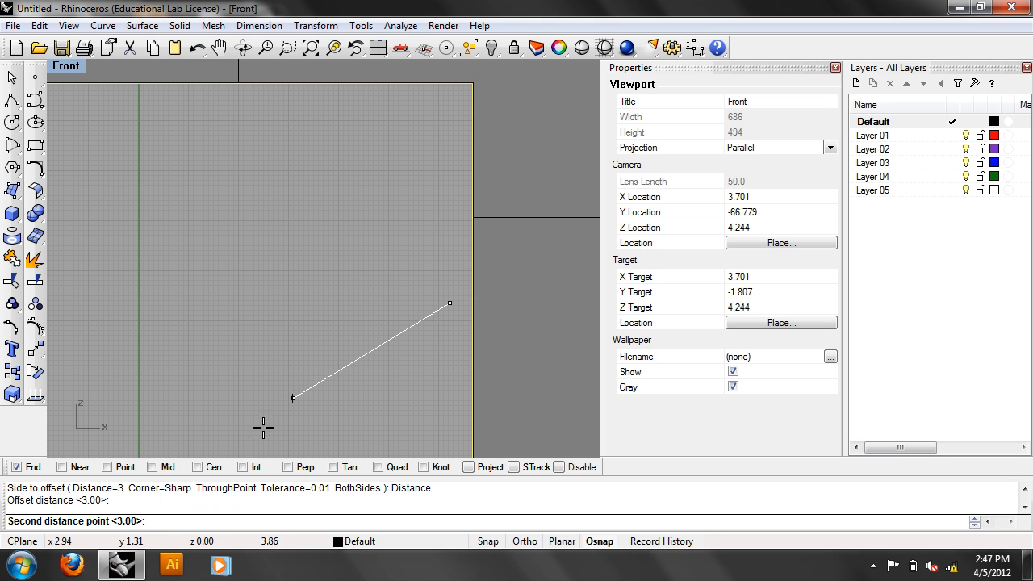
click(343, 312)
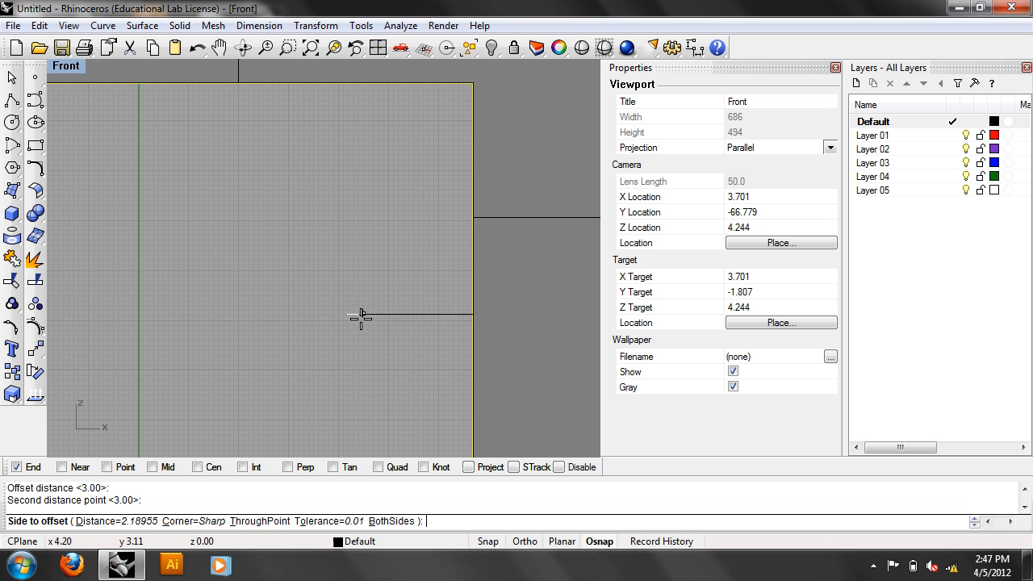
click(97, 521)
scroll(400, 386, down, 3)
scroll(403, 399, up, 3)
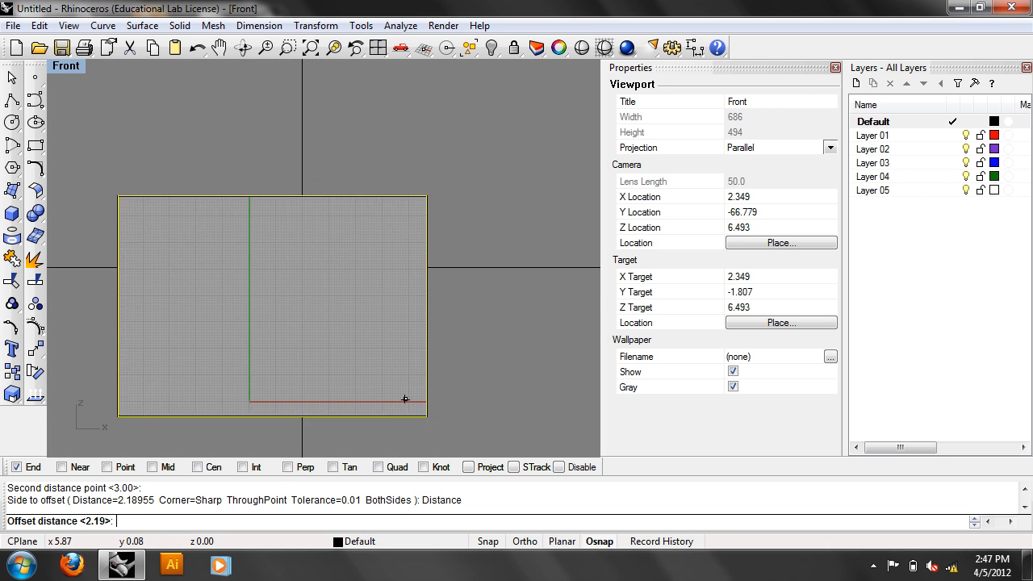
click(429, 413)
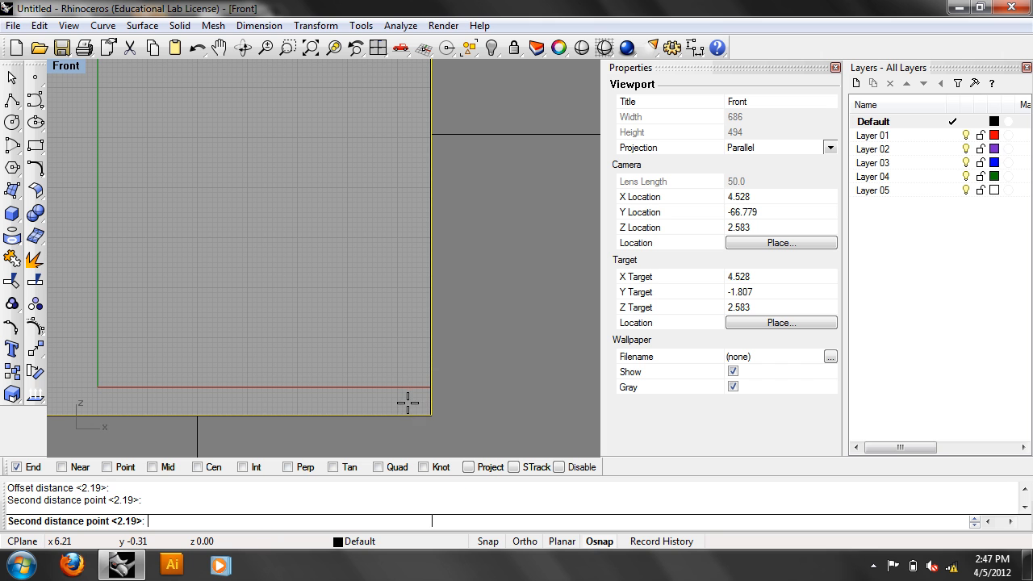
click(403, 393)
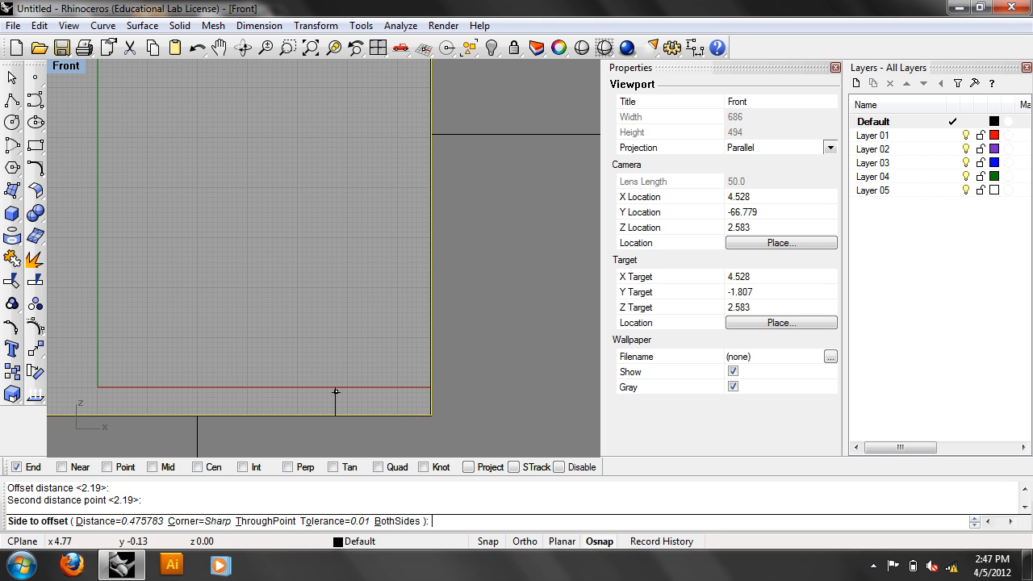
Step: Offset the opening's rectangle inward by a distance of 0.5 with sharp corners
click(95, 521)
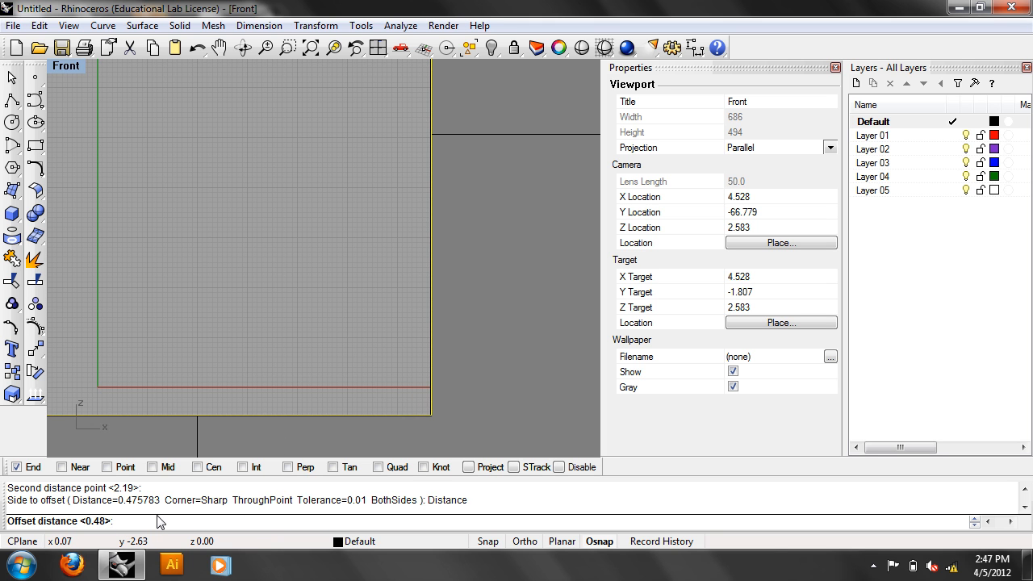
text(.5)
key(Return)
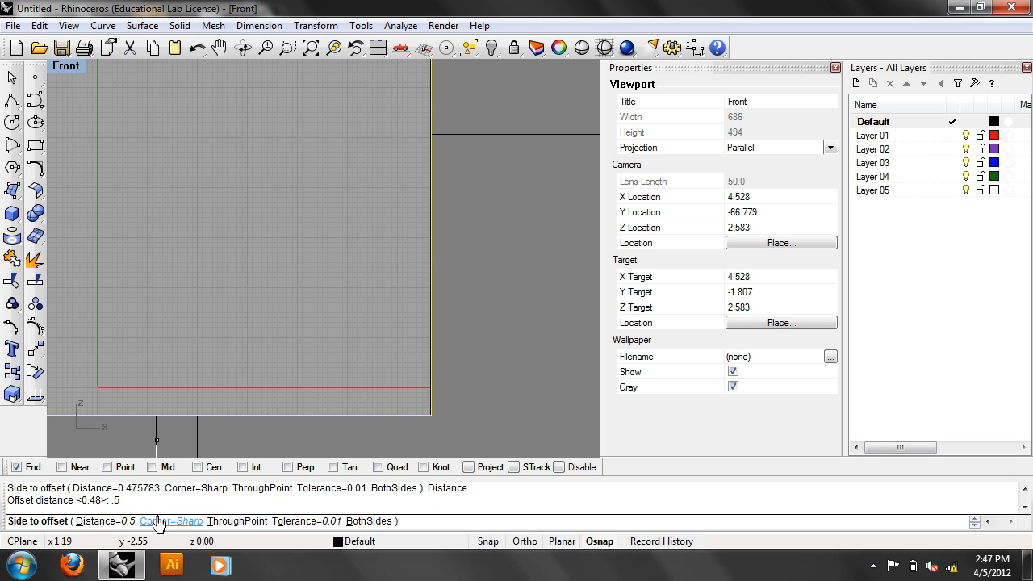
click(191, 379)
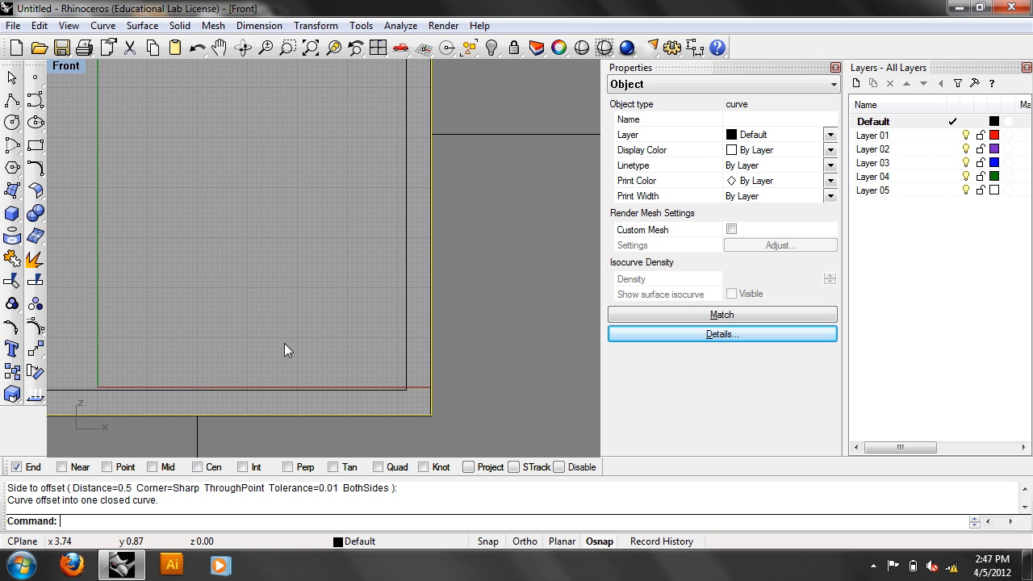
scroll(284, 343, down, 6)
right_drag(234, 274, 341, 281)
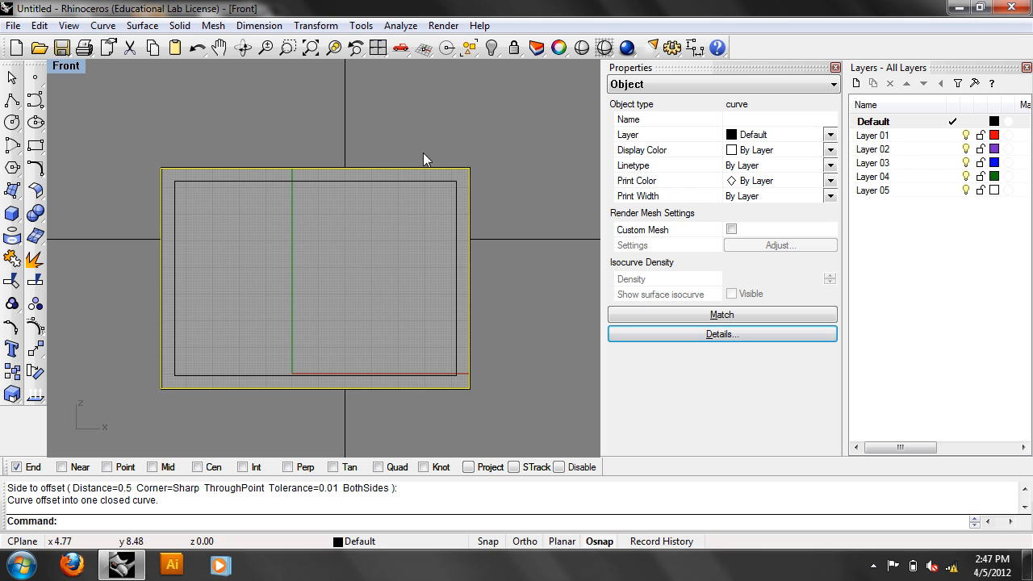
Step: Add the inner offset rectangle to the selection and change the viewport to the Perspective view
shift+click(457, 206)
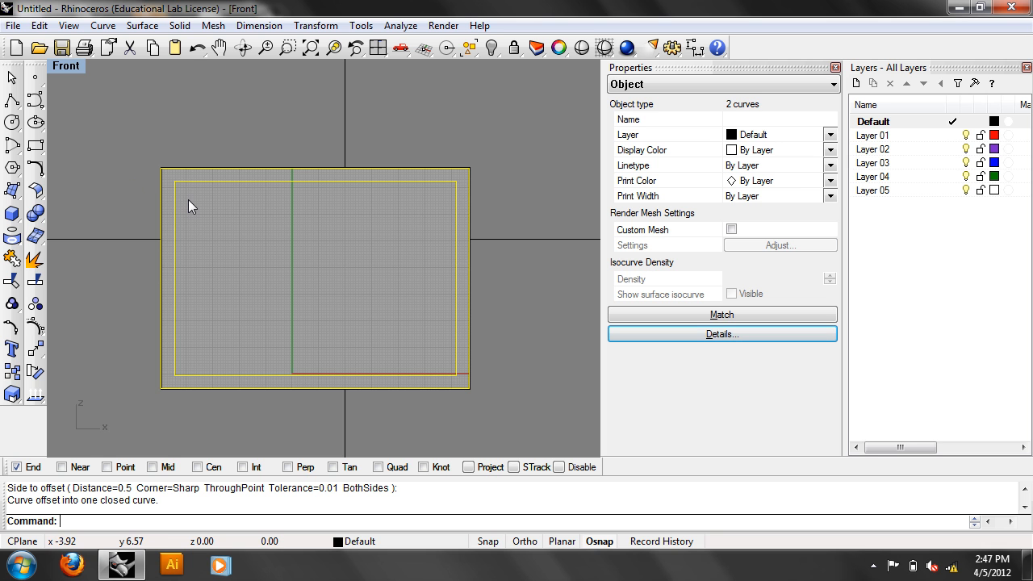
scroll(202, 208, up, 4)
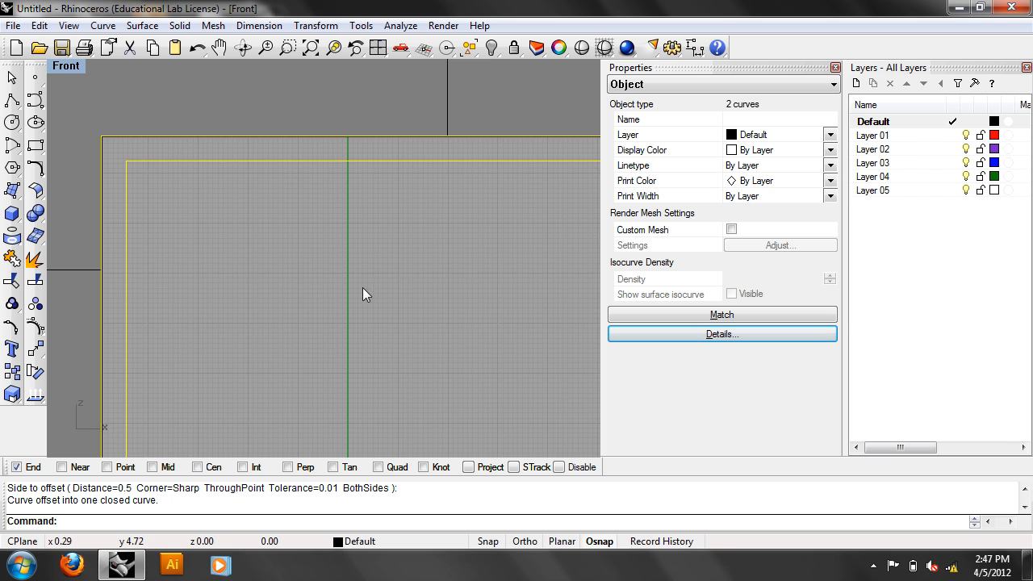
scroll(362, 287, down, 3)
click(69, 68)
mouse_move(60, 263)
click(321, 362)
click(323, 393)
scroll(362, 257, up, 3)
right_drag(362, 257, 361, 215)
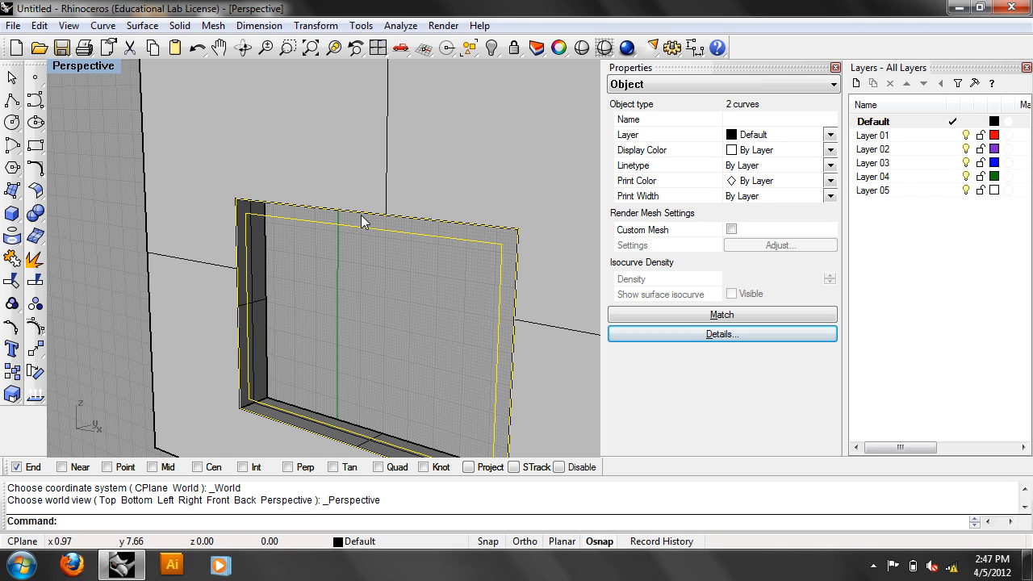
Step: Create a planar frame surface between the two selected rectangles with PlanarSrf
text(E)
key(BackSpace)
text(Lp)
key(BackSpace)
key(BackSpace)
text(Plana)
key(Down)
key(Down)
key(Down)
key(Return)
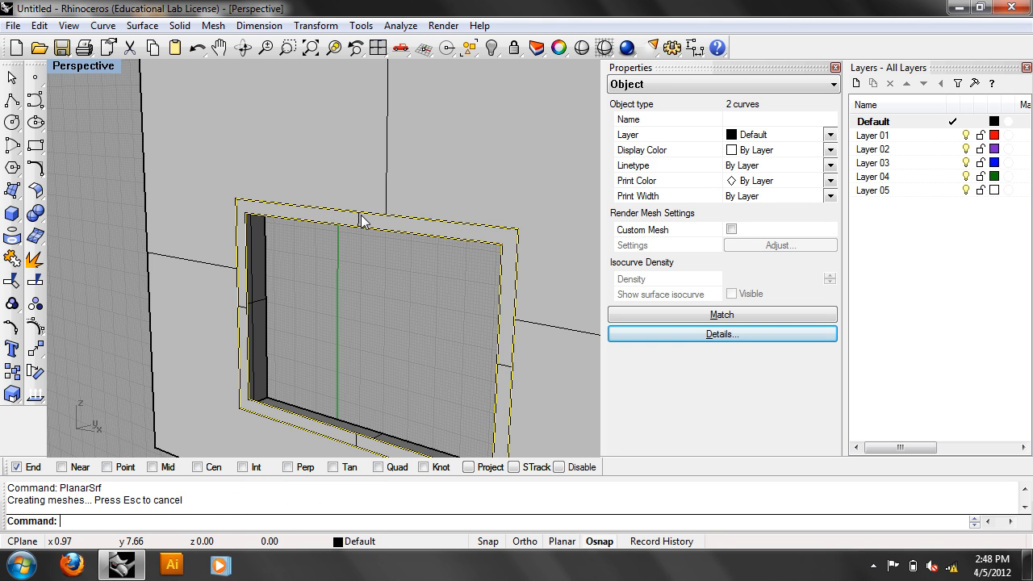
Step: Examine the planar frame in the opening from behind and in front, and undo its creation
right_drag(396, 231, 156, 185)
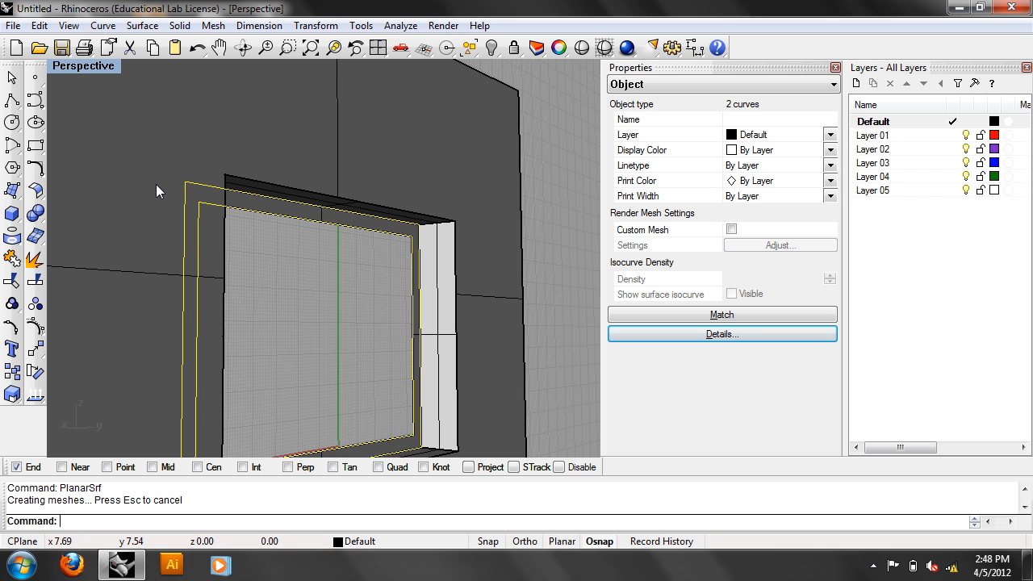
right_drag(178, 227, 253, 283)
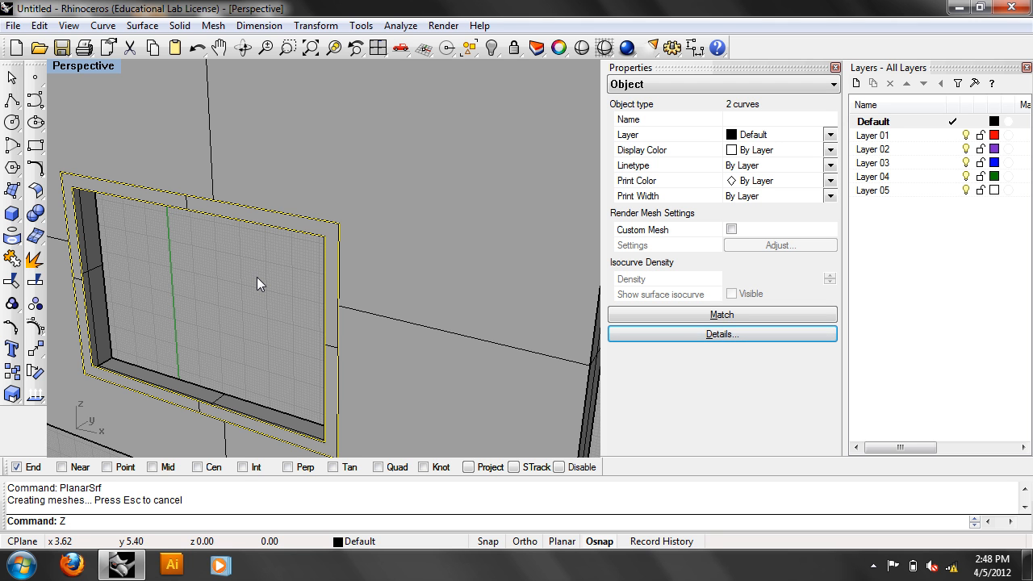
key(Escape)
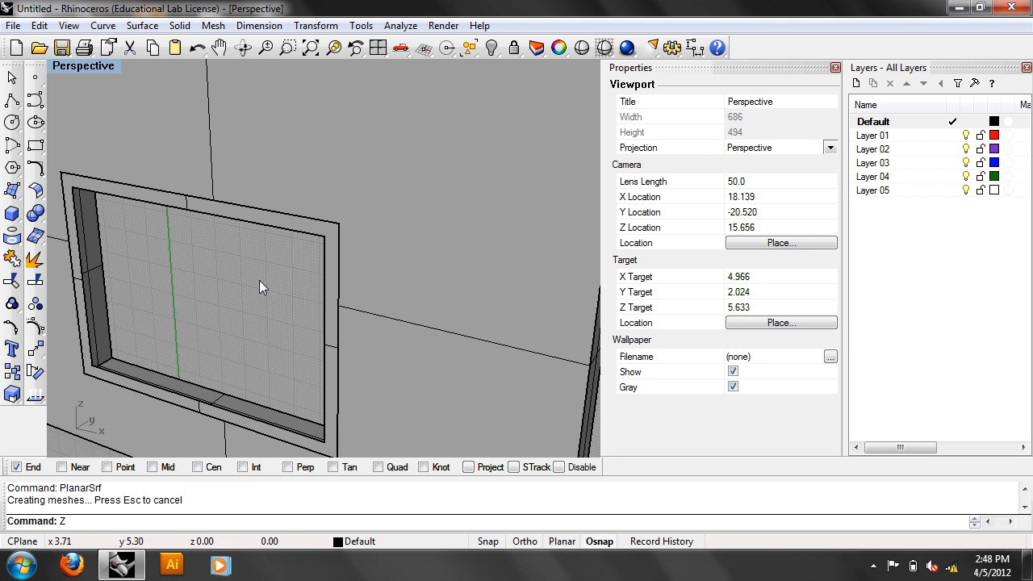
key(ctrl+z)
Step: Select the opening's rectangle and its inner offset, and extrude both with ExtrudeCrv into a capped frame inside the opening
right_drag(265, 286, 272, 216)
click(276, 209)
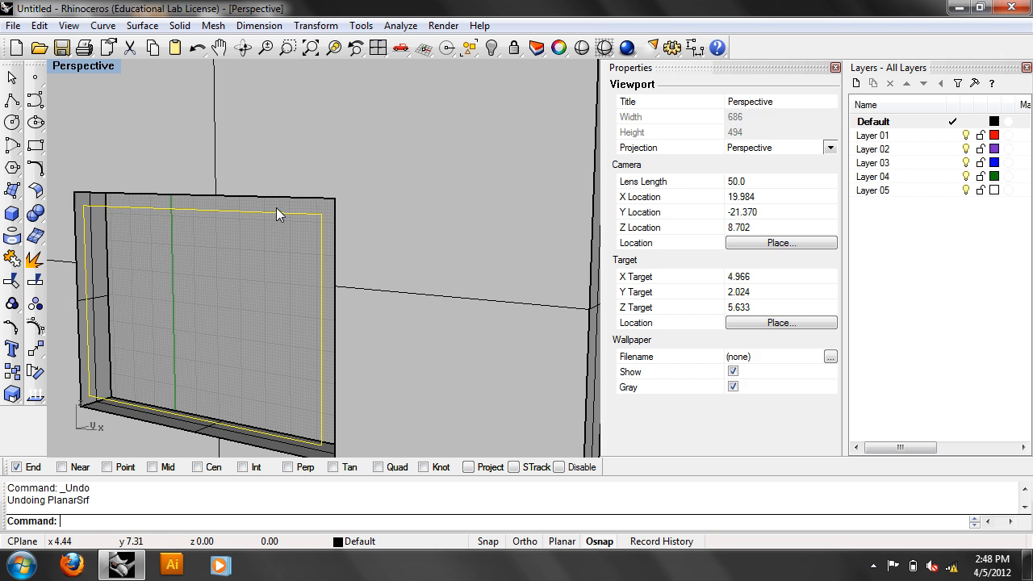
shift+click(285, 197)
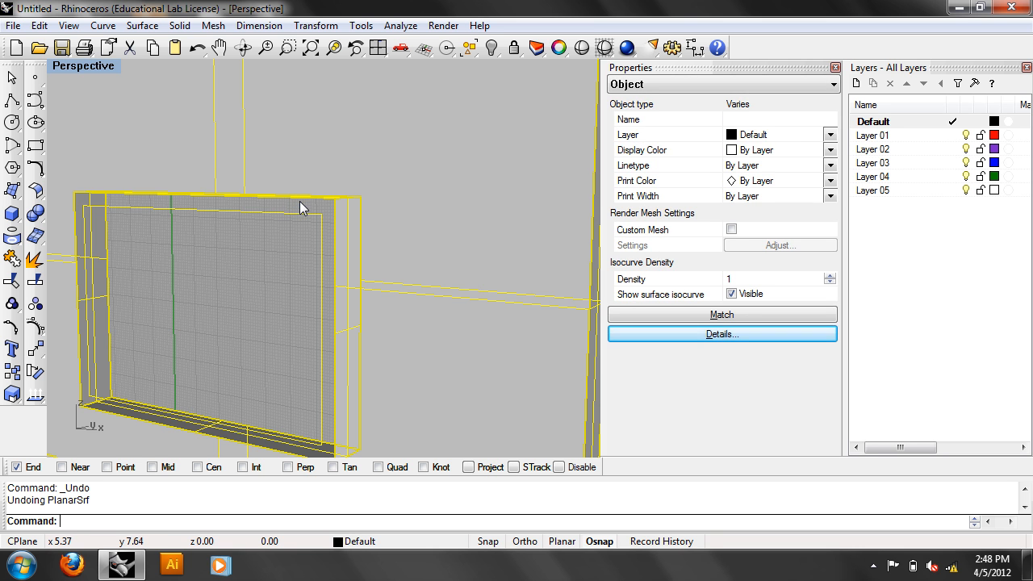
click(299, 201)
click(355, 241)
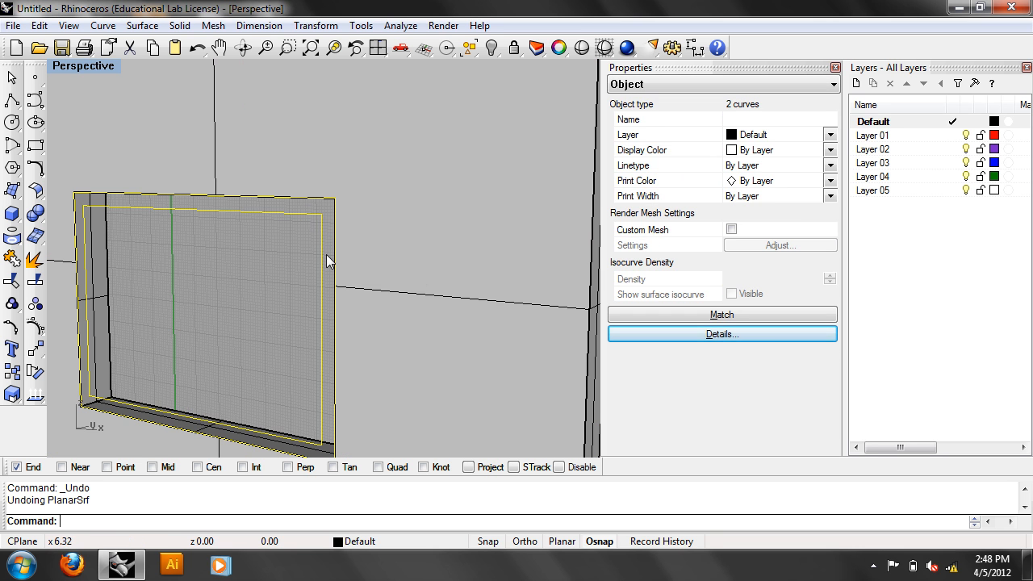
right_drag(326, 255, 311, 260)
text(ExtrudeCrv)
key(Return)
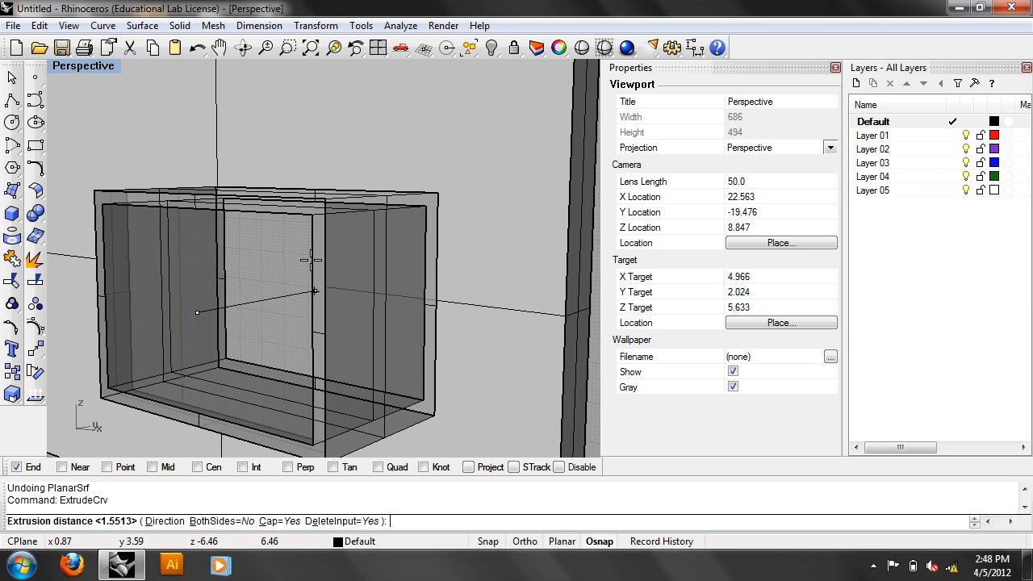
right_drag(307, 279, 341, 270)
key(Return)
Step: Examine the extruded window frame in the slab's opening from the front, the side and behind
right_drag(331, 322, 534, 346)
shift+right_drag(248, 298, 371, 280)
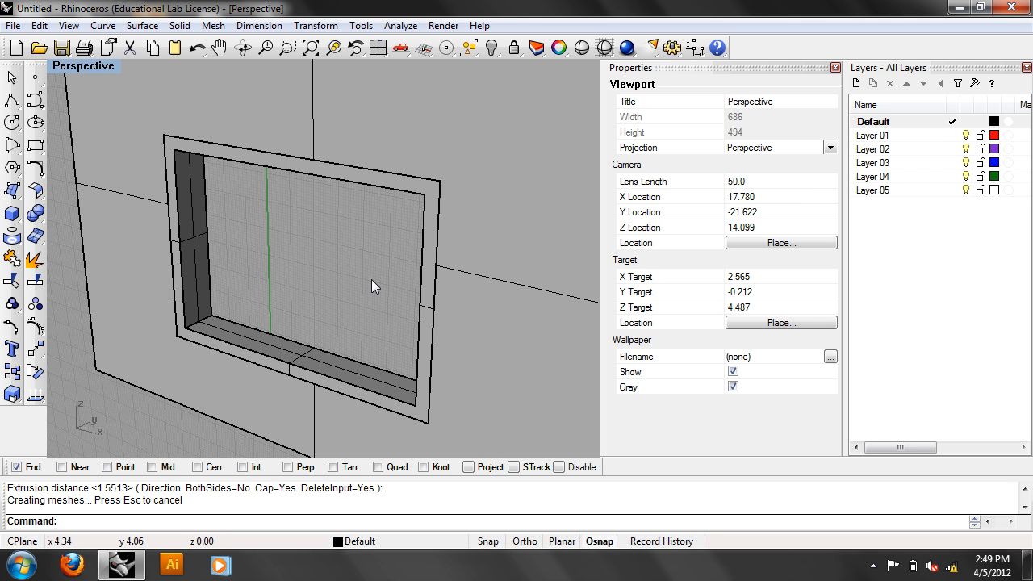
right_drag(371, 279, 373, 214)
scroll(373, 213, up, 6)
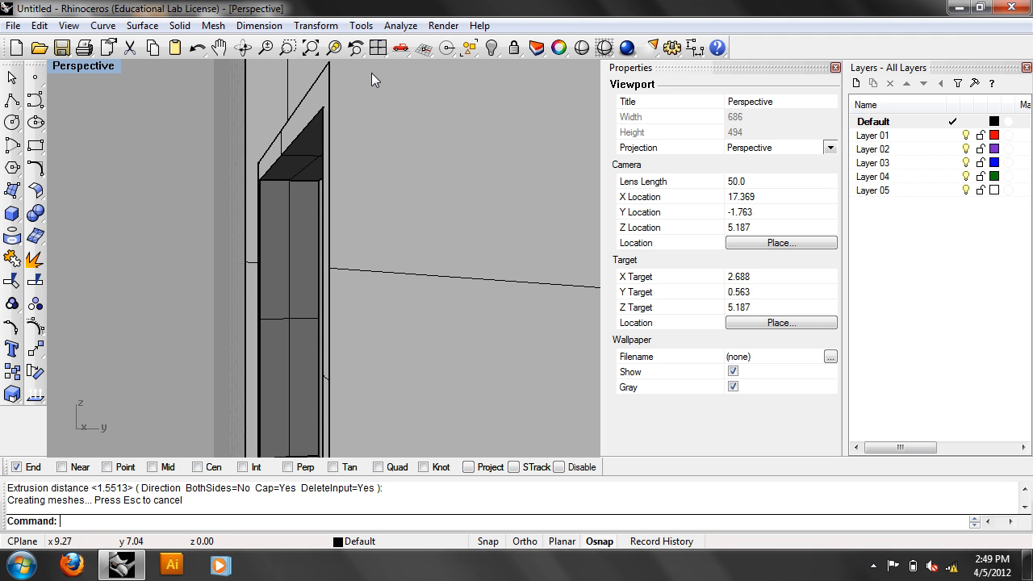
right_drag(340, 147, 428, 231)
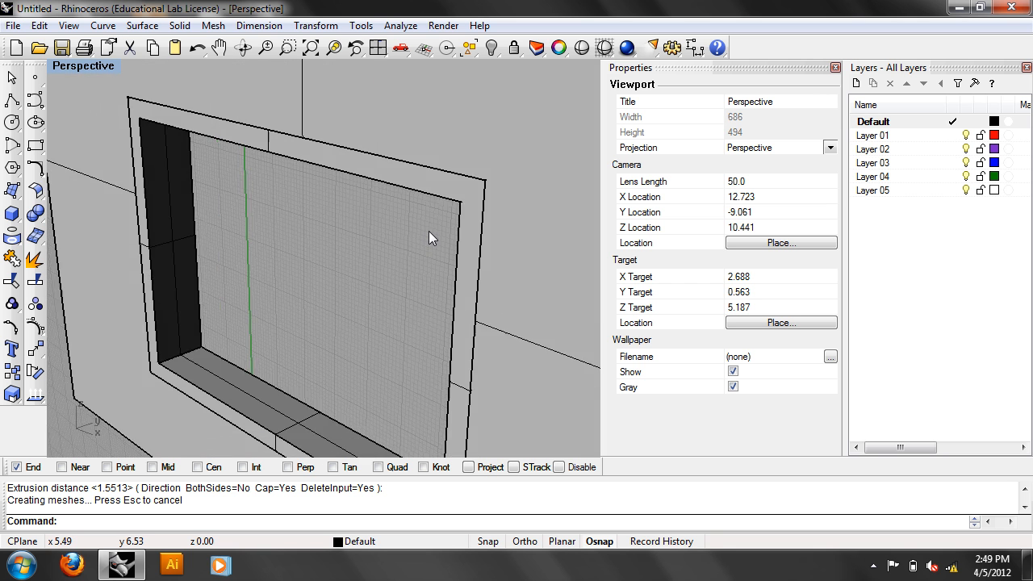
scroll(429, 230, down, 6)
right_drag(490, 225, 269, 196)
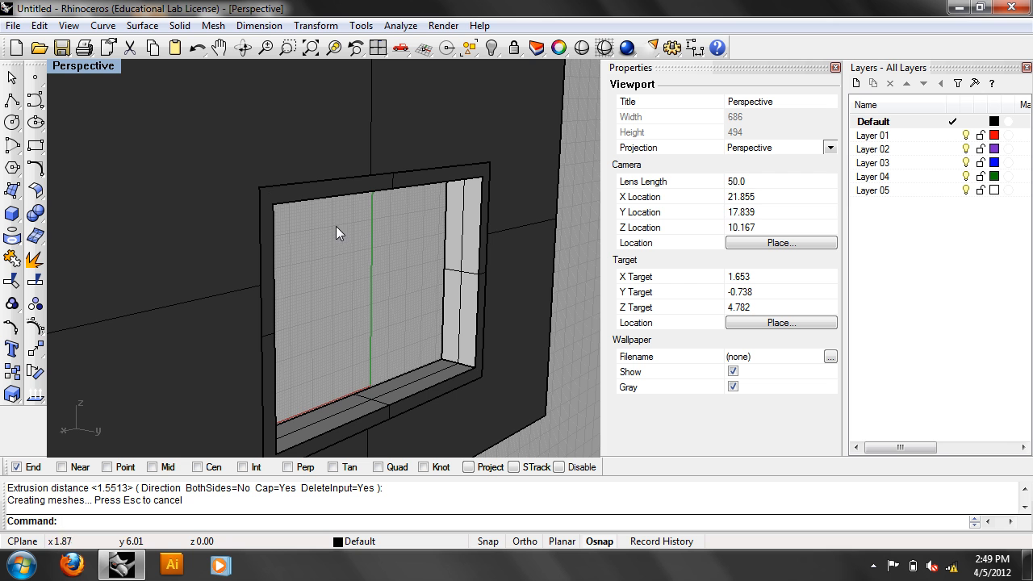
right_drag(329, 233, 447, 190)
Step: Explode the window frame polysurface into separate surfaces and clear the selection
click(446, 191)
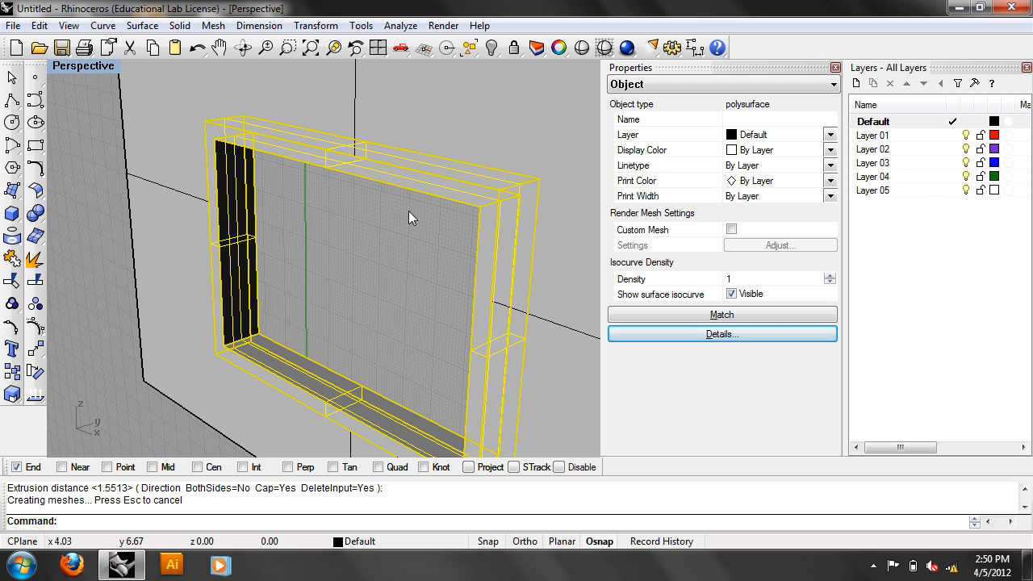
text(Epxplode)
key(Return)
key(Escape)
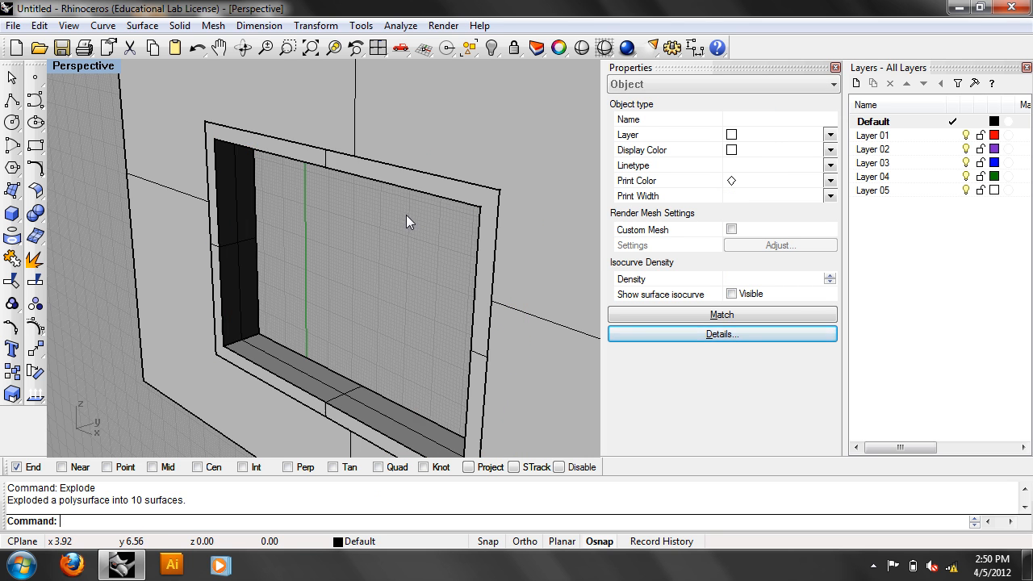
Step: Extrude the frame's front face outward from the slab by about 0.44 with ExtrudeSrf, capped
click(347, 162)
mouse_move(356, 226)
right_down()
mouse_move(329, 212)
mouse_move(355, 215)
right_up()
text(Extru)
key(Down)
key(Down)
key(Down)
key(Down)
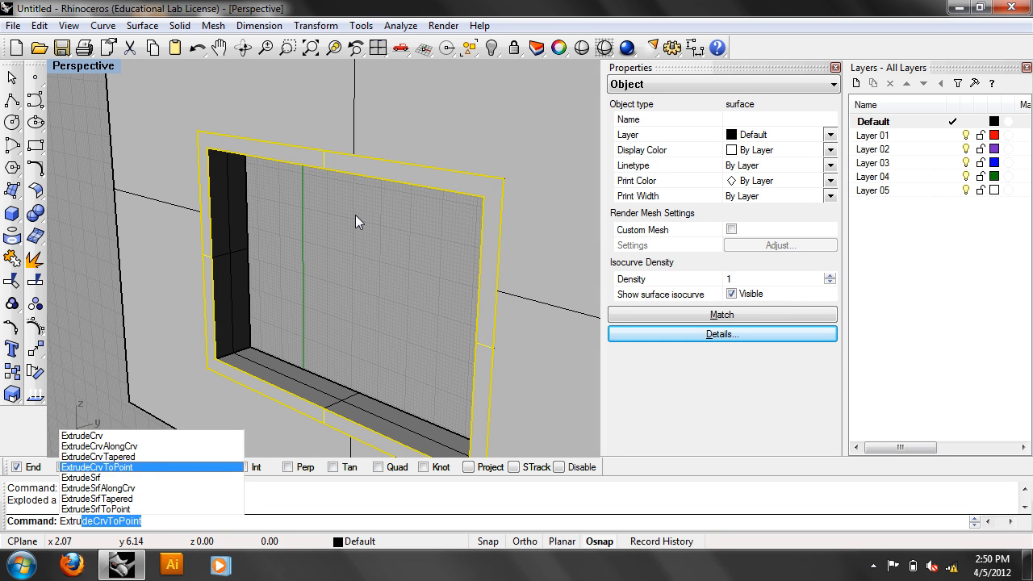
key(Return)
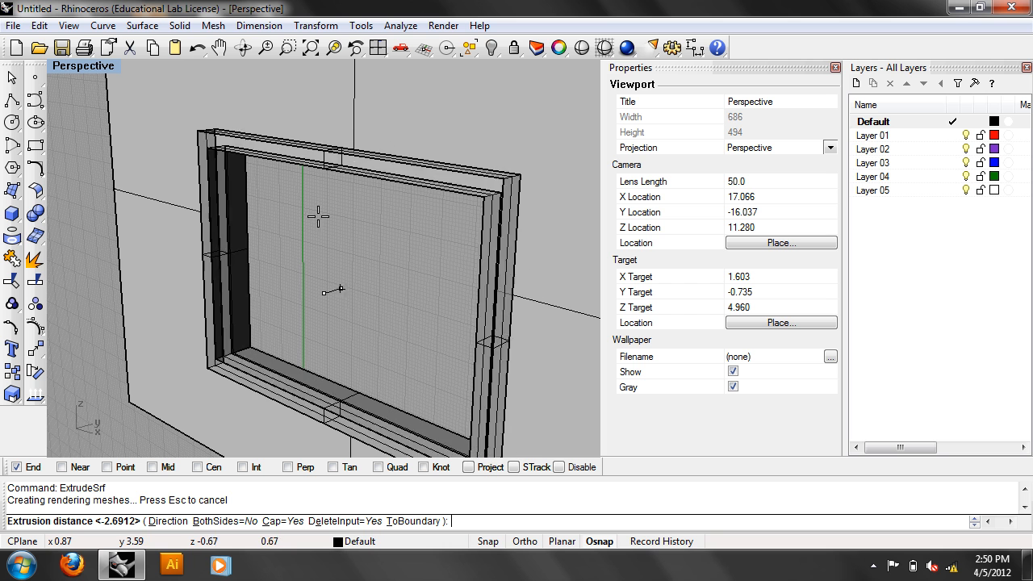
click(295, 218)
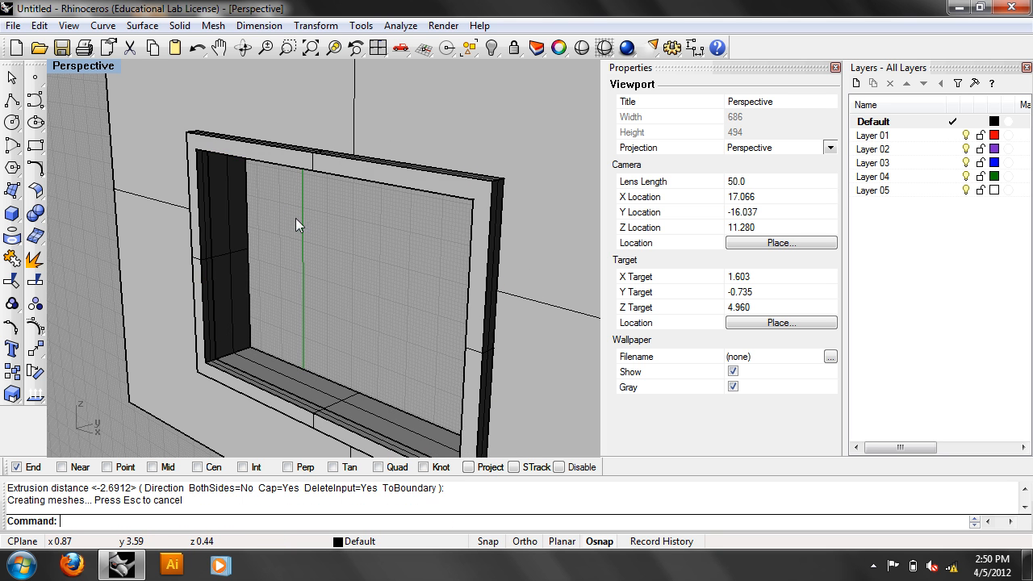
Step: Repeat ExtrudeSrf on the frame's back face to extend it outward from the rear of the slab
right_drag(391, 245, 393, 161)
click(398, 162)
key(Return)
click(453, 161)
Step: Examine the protruding window frame and its depth through the slab from the front, above, behind and below
right_drag(410, 229, 532, 297)
scroll(379, 273, down, 8)
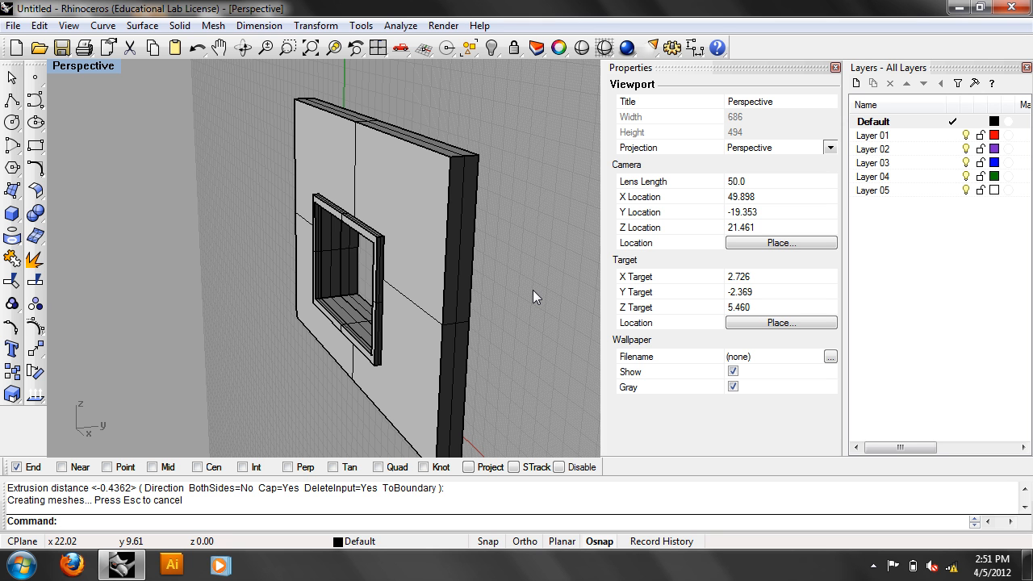
right_drag(533, 289, 446, 321)
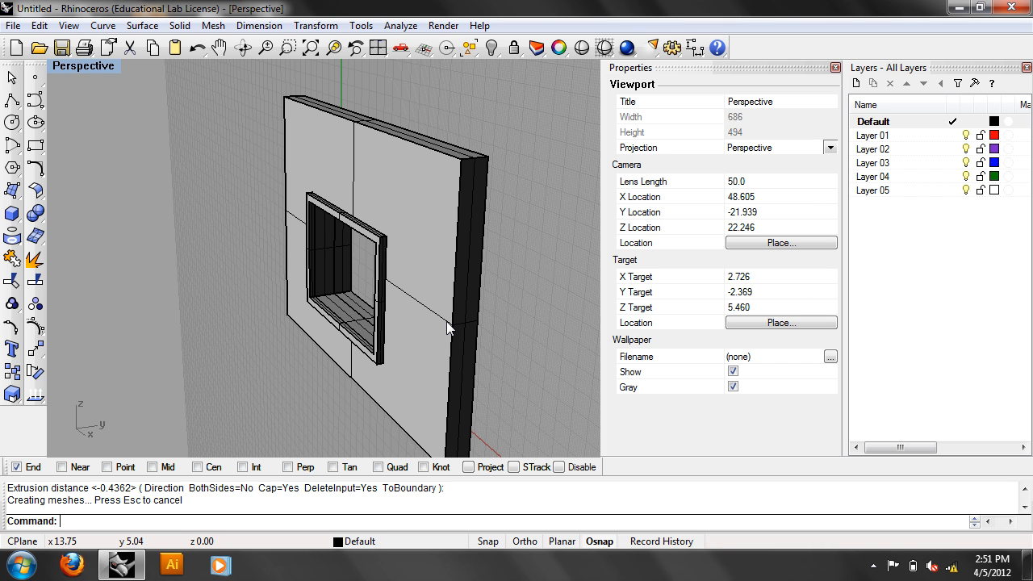
scroll(357, 321, up, 6)
right_drag(357, 321, 510, 345)
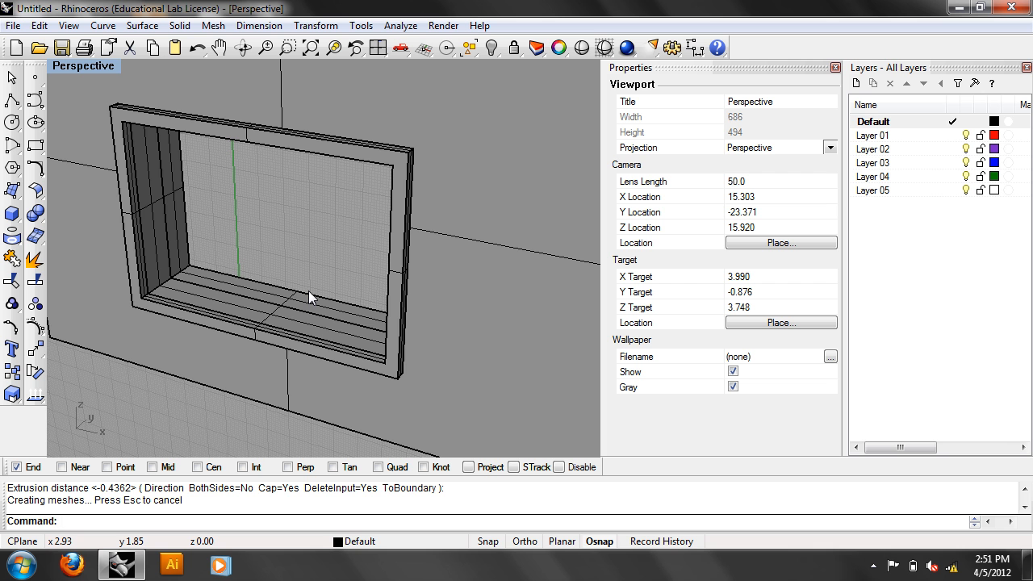
right_drag(308, 291, 221, 194)
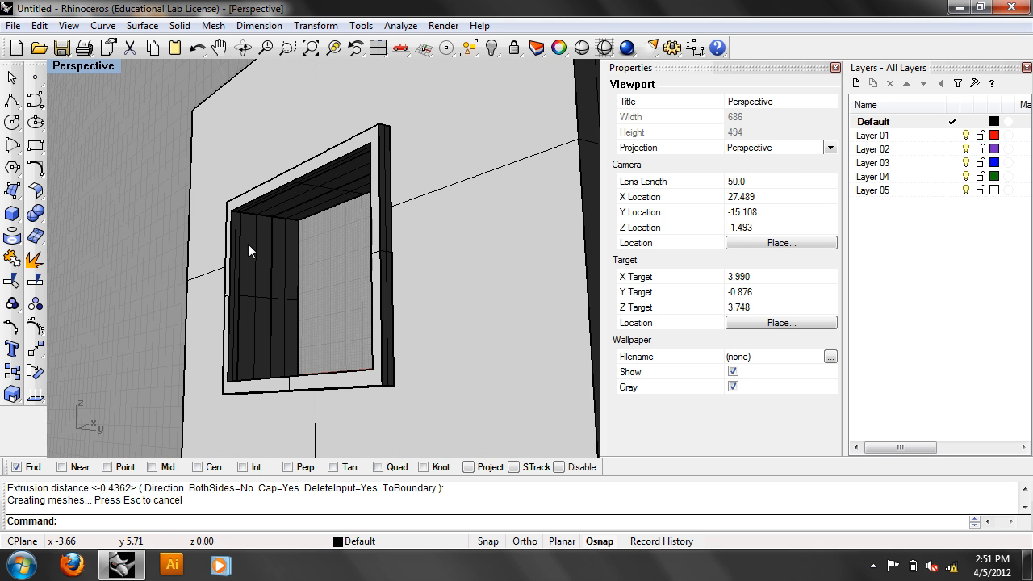
right_drag(308, 266, 286, 129)
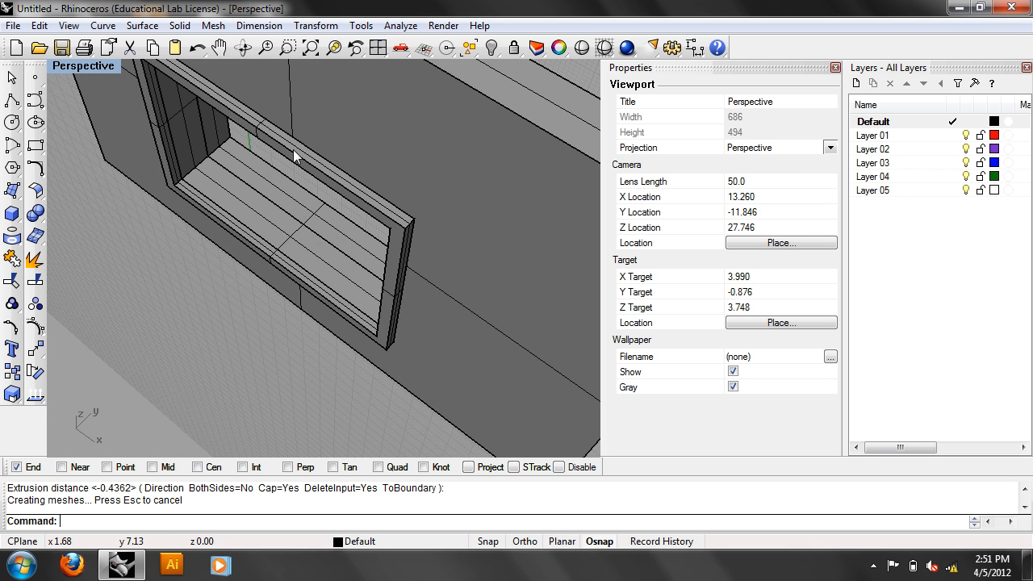
right_drag(393, 161, 454, 142)
click(454, 142)
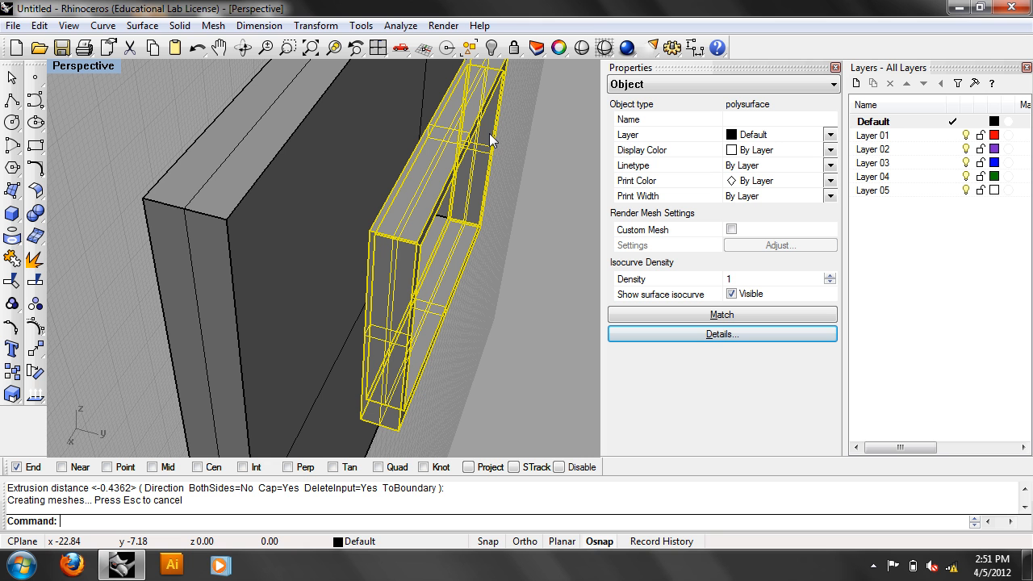
right_drag(383, 224, 274, 133)
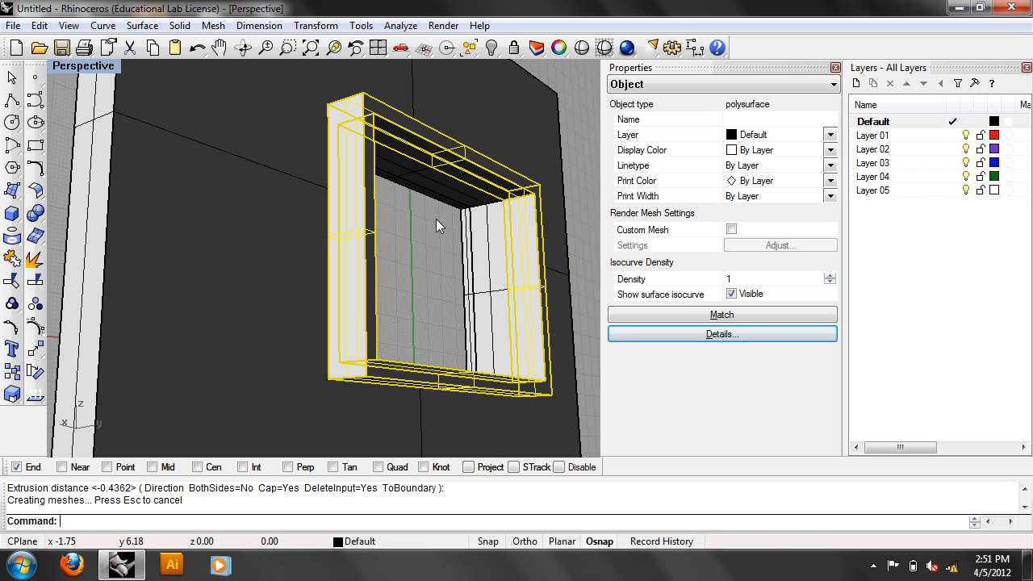
right_drag(435, 219, 490, 241)
click(538, 215)
scroll(538, 215, up, 2)
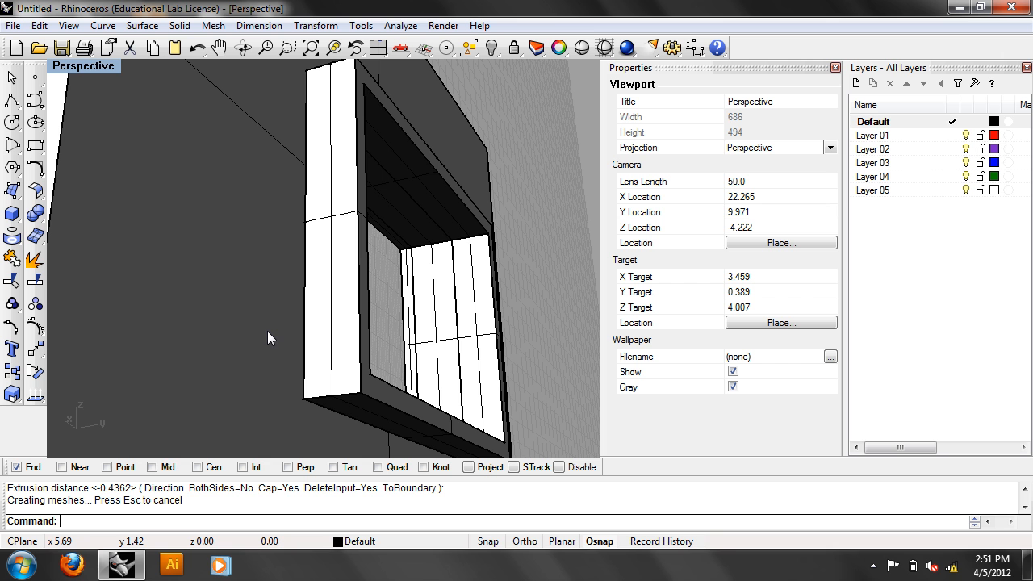
right_drag(267, 331, 516, 326)
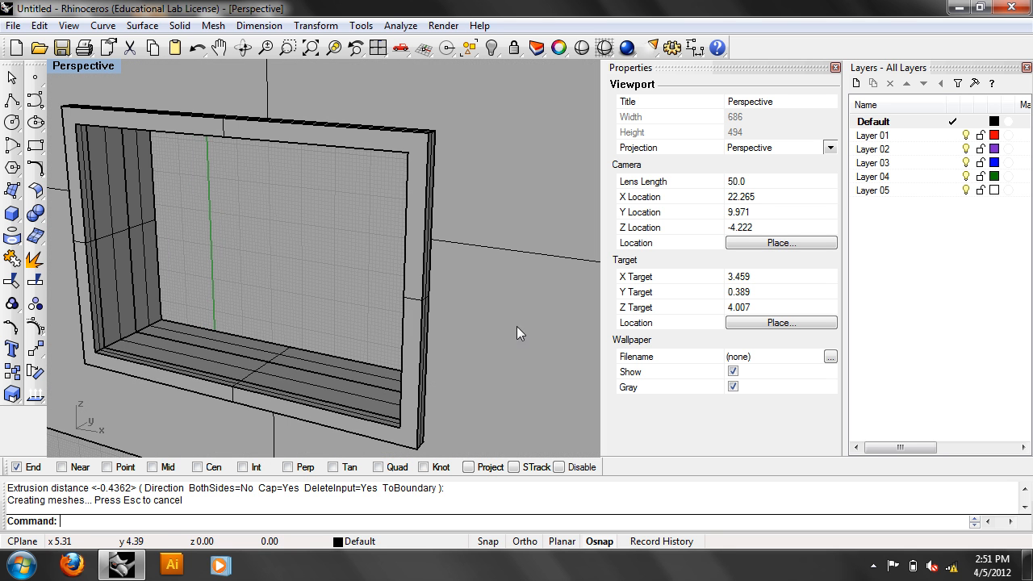
right_drag(270, 277, 311, 276)
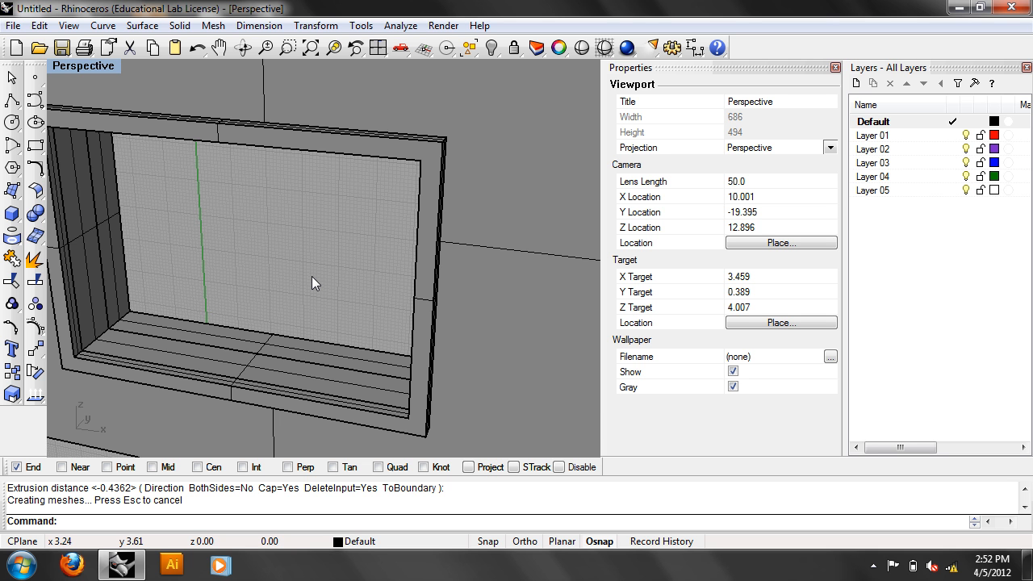
scroll(419, 193, down, 4)
right_drag(352, 200, 351, 126)
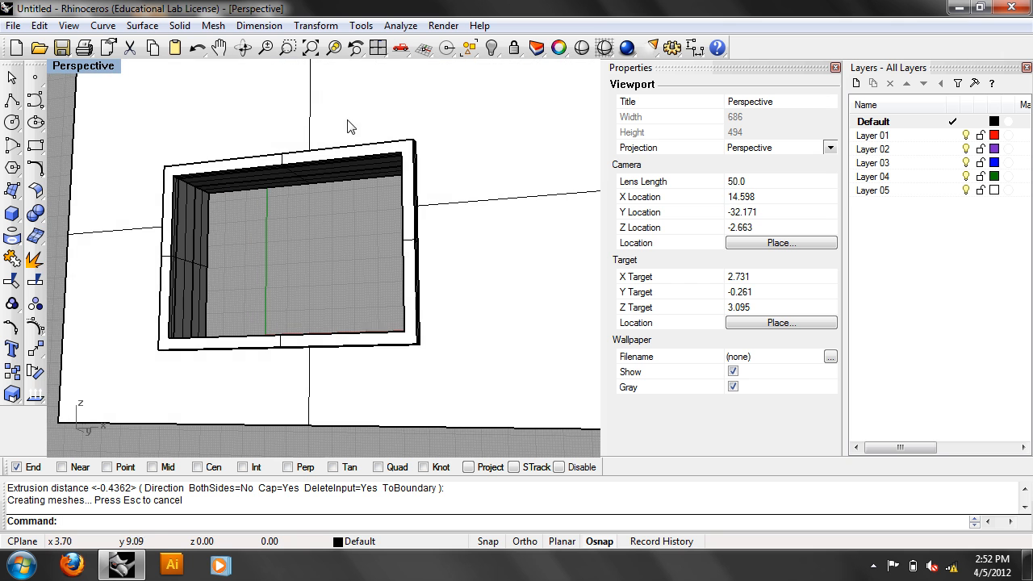
right_drag(419, 198, 440, 200)
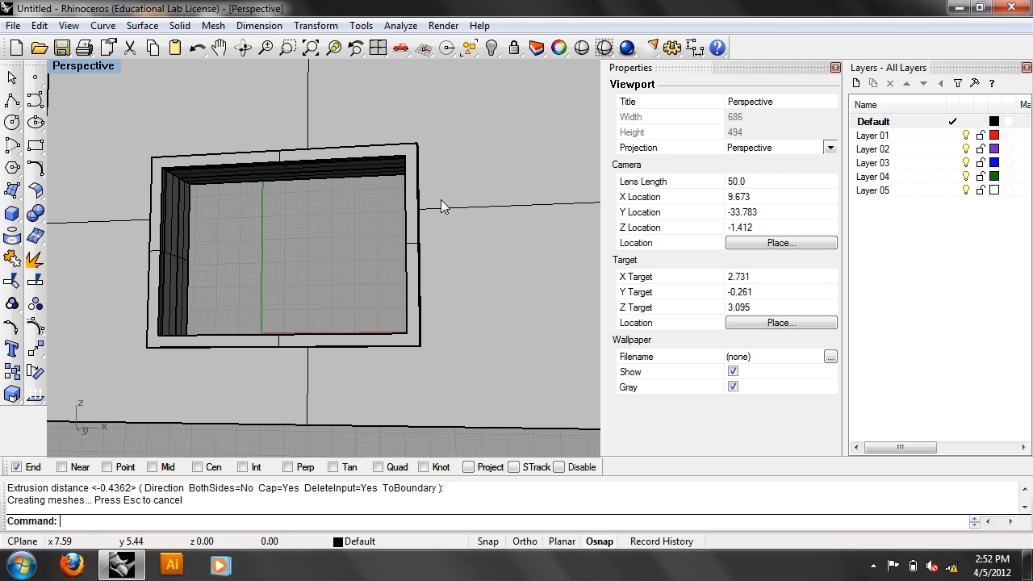
Step: Draw a rectangle in the Front view between opposite inner corners of the window frame
text(Front)
key(Return)
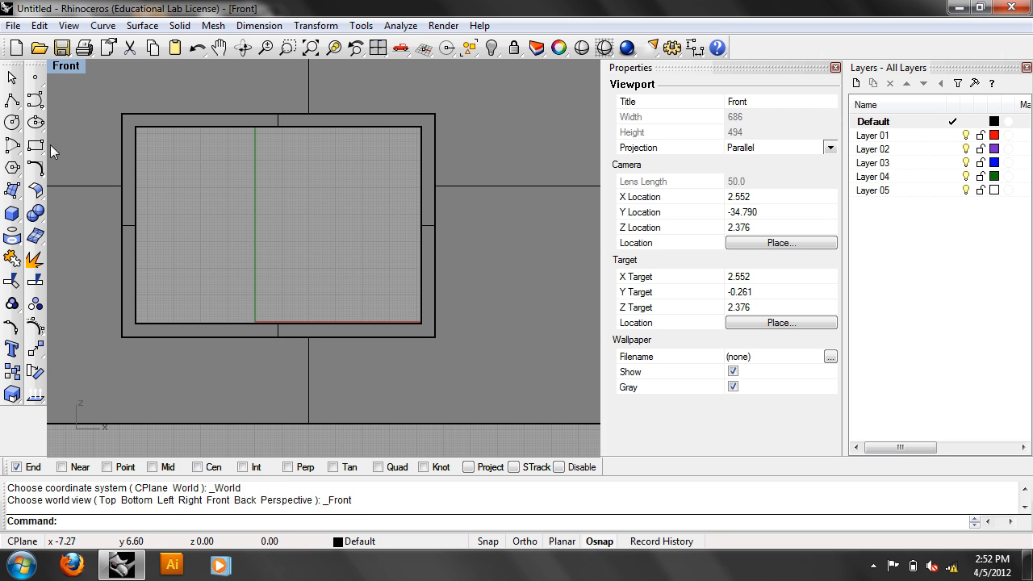
click(35, 146)
click(135, 128)
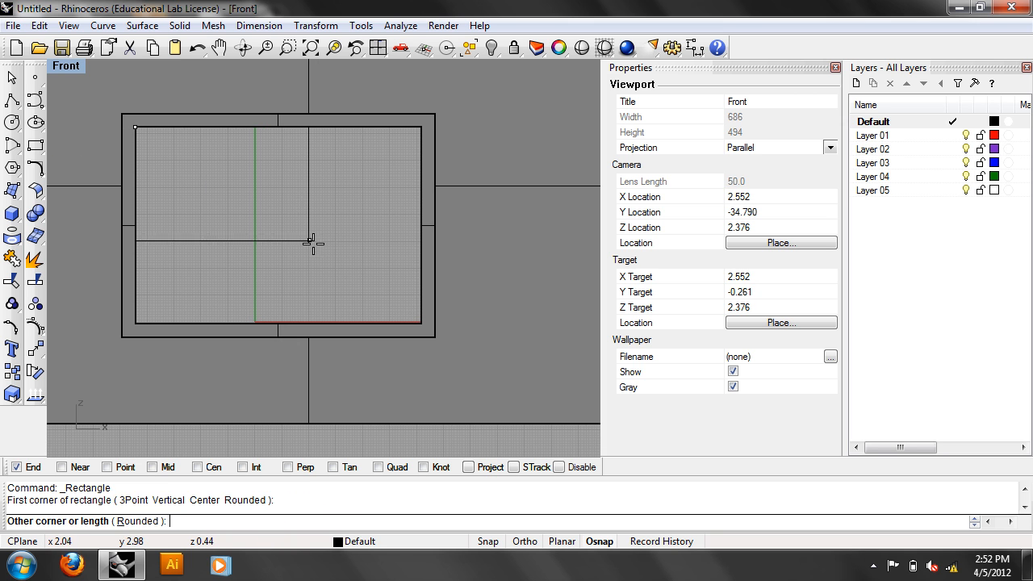
click(421, 323)
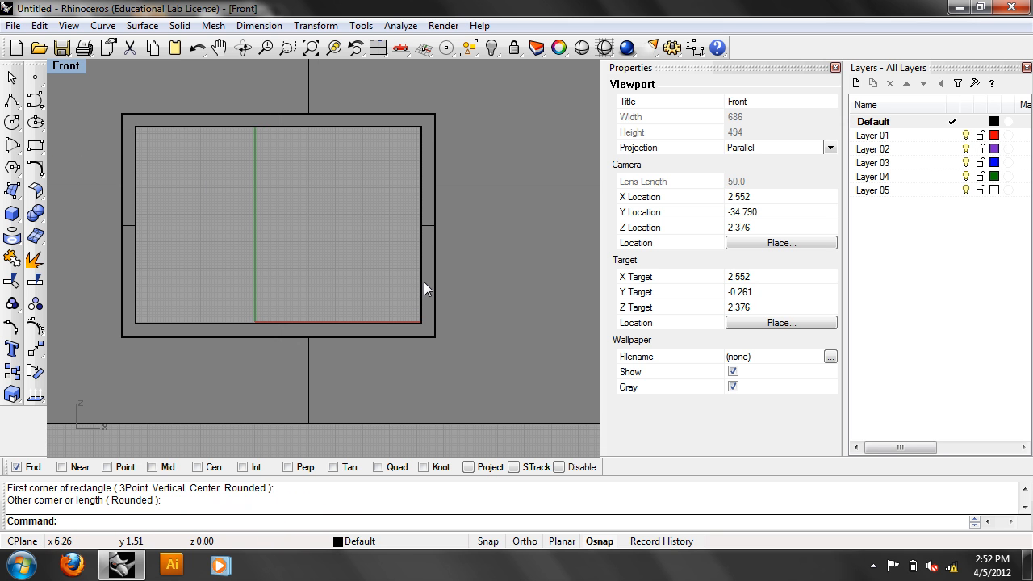
Step: Offset the new rectangle inward by a distance of 0.25 with sharp corners
click(418, 279)
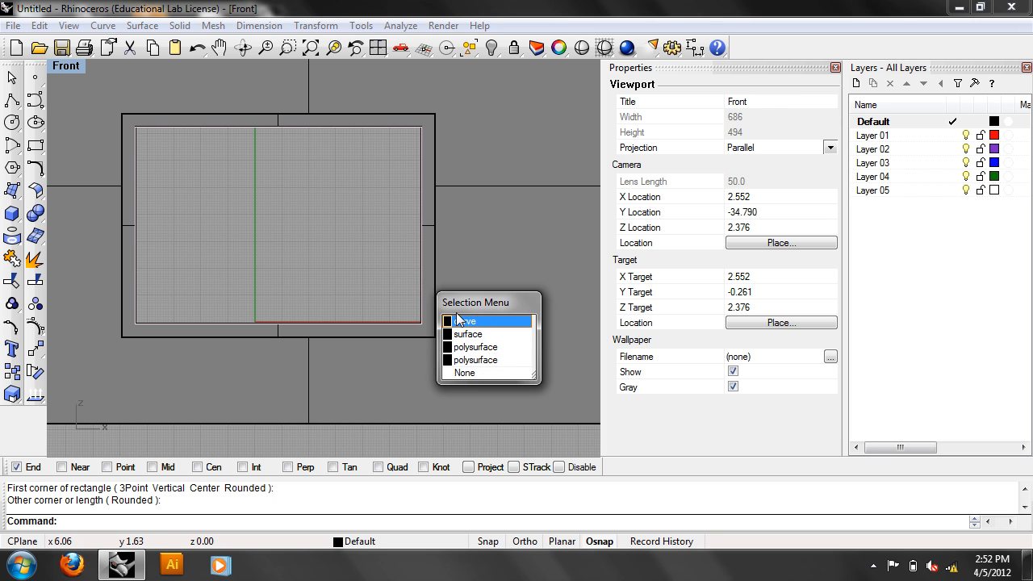
click(461, 321)
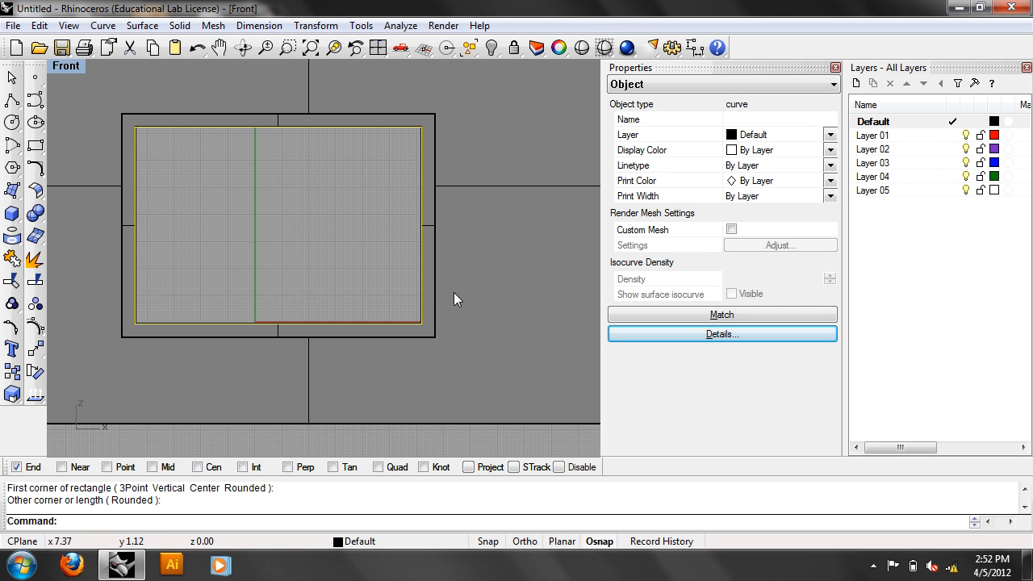
text(offset)
key(Return)
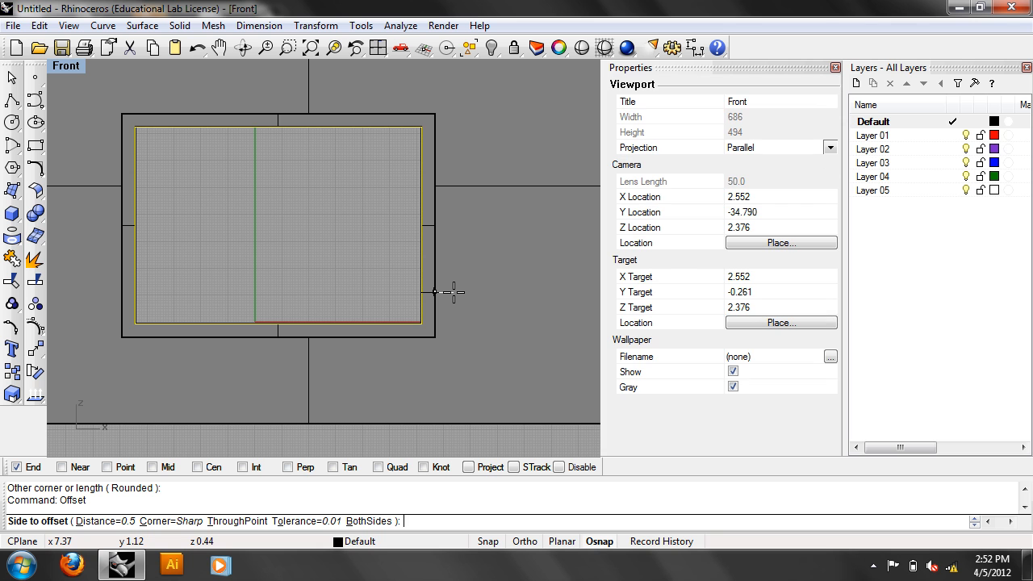
text(0.25)
key(Return)
click(404, 286)
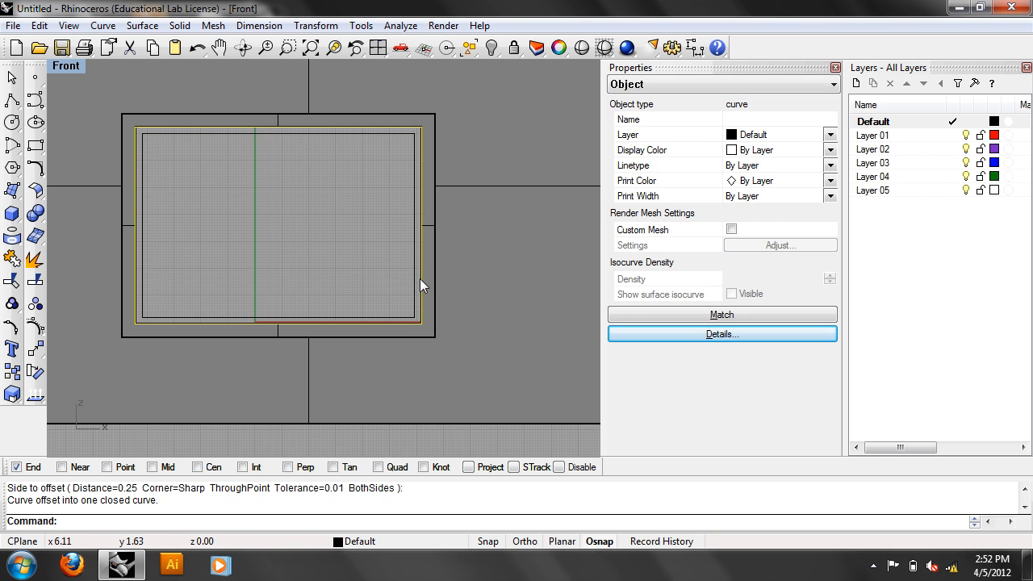
Step: Select the 0.25 offset rectangle together with its source rectangle and return the viewport to Perspective
scroll(418, 277, up, 2)
scroll(410, 275, down, 3)
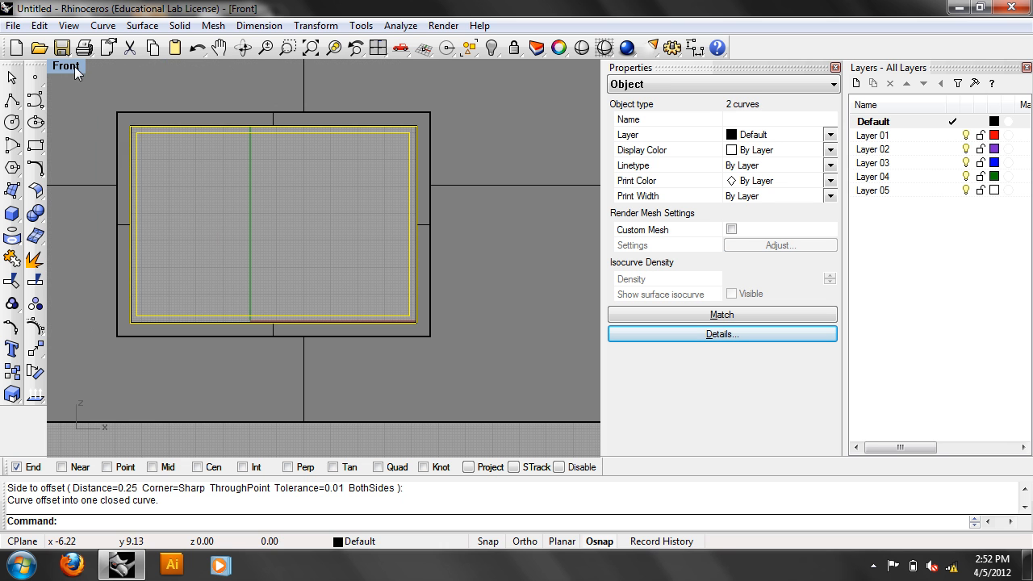
click(73, 67)
mouse_move(153, 263)
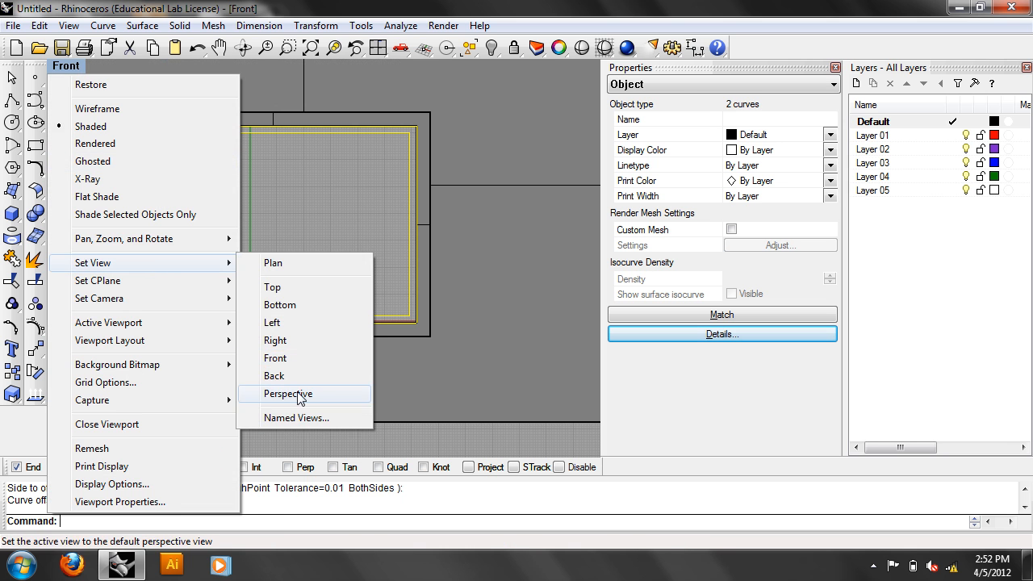
click(290, 393)
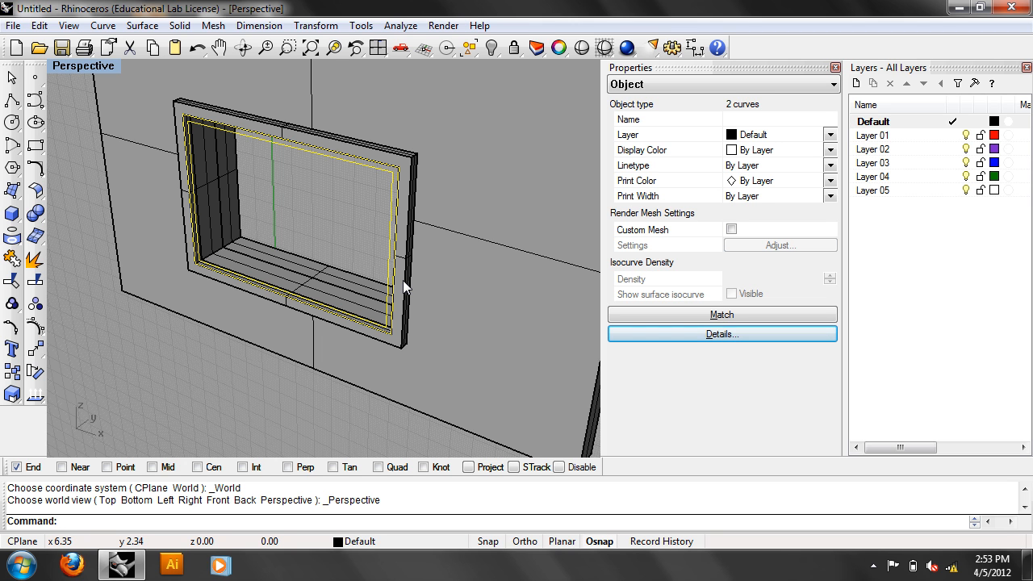
Step: Move both rectangles deeper into the opening, from the outer frame's lower front corner to the next end point along its depth
scroll(289, 235, up, 5)
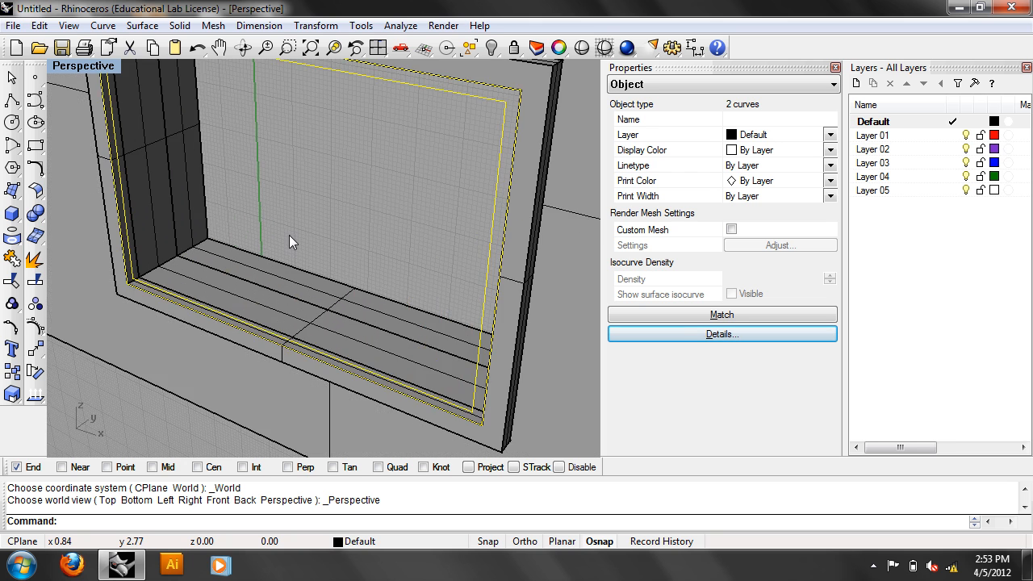
shift+right_drag(350, 206, 370, 328)
right_drag(375, 292, 300, 290)
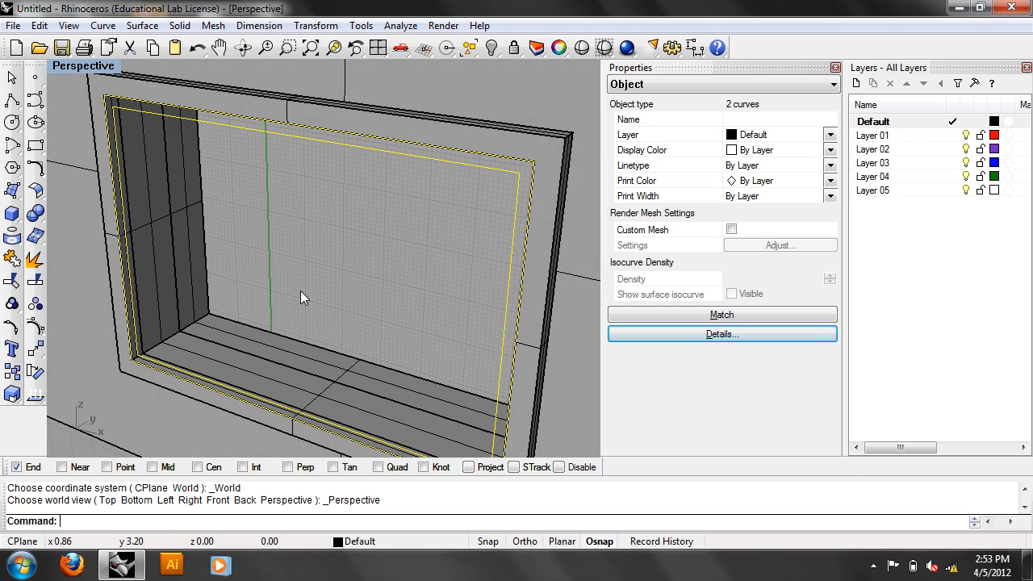
text(Move)
key(Return)
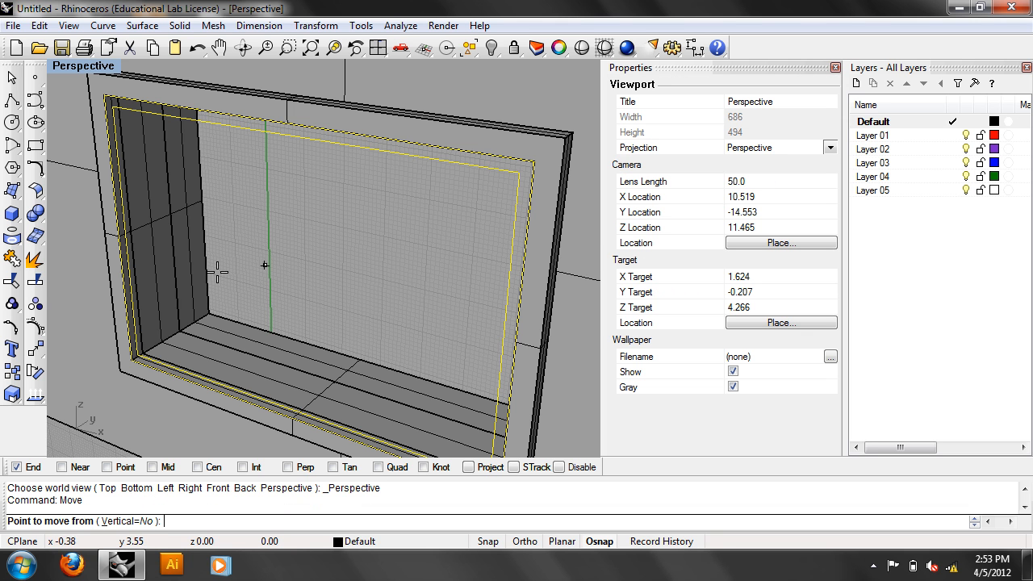
scroll(127, 360, up, 3)
click(130, 358)
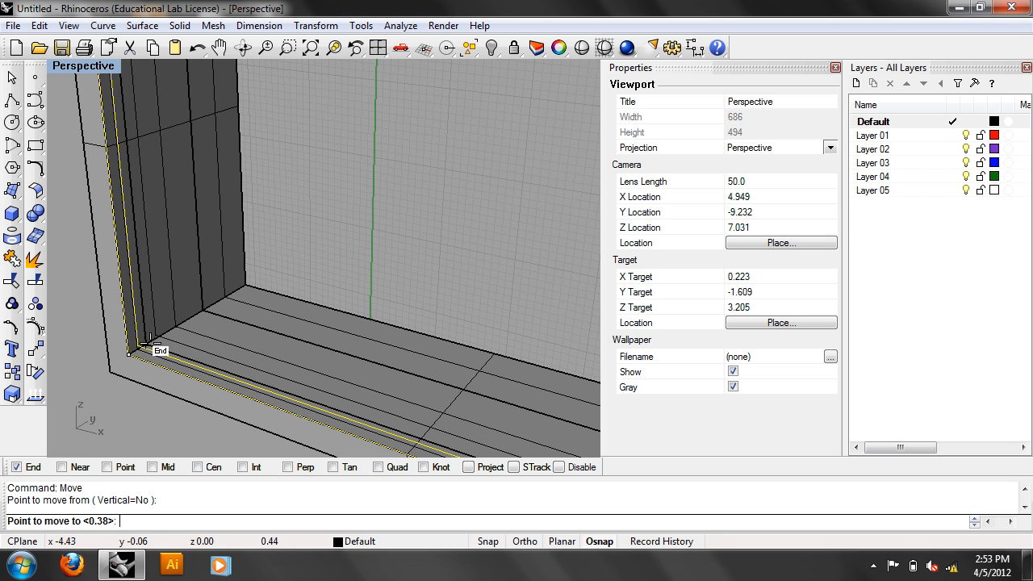
click(160, 343)
scroll(281, 260, down, 5)
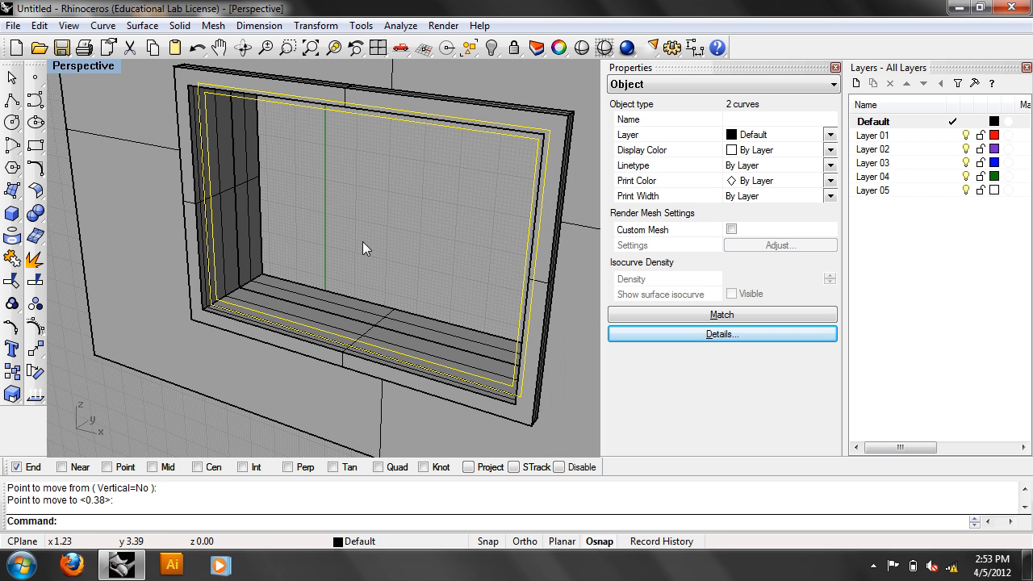
Step: Extrude the two rectangles in one direction as a capped solid to form the thinner inner frame
text(ExtrudeCrv)
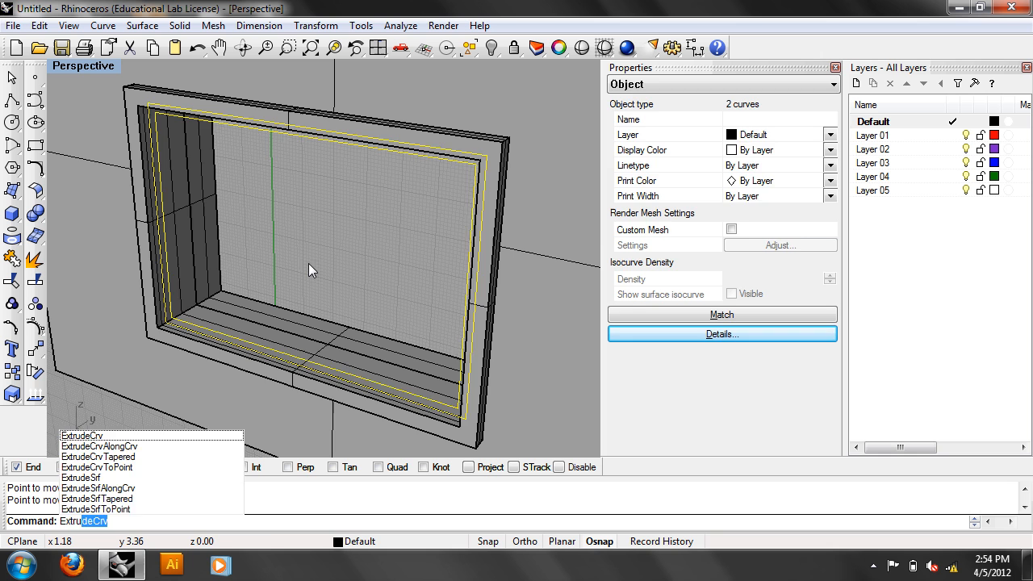
key(Return)
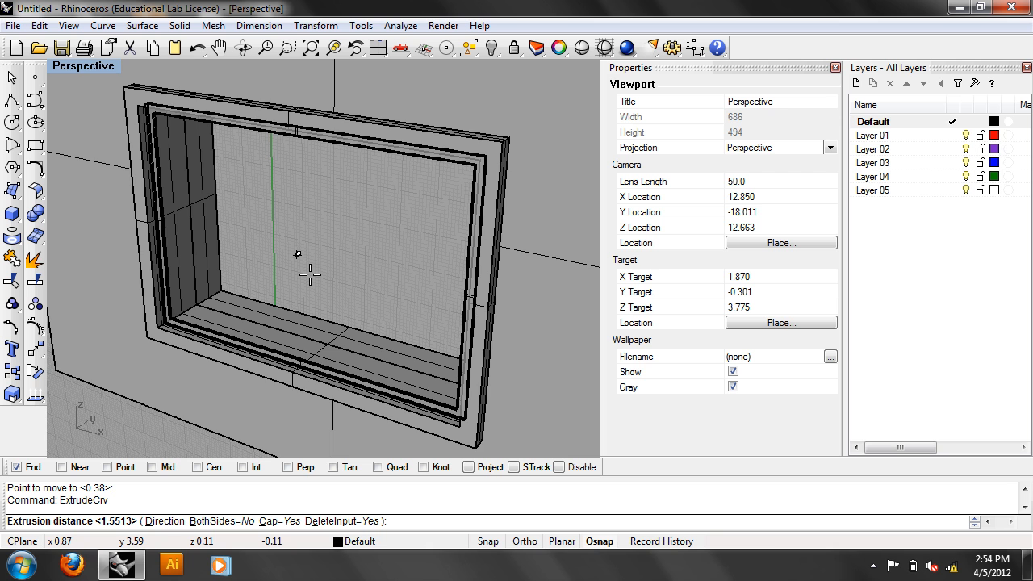
right_drag(290, 277, 364, 322)
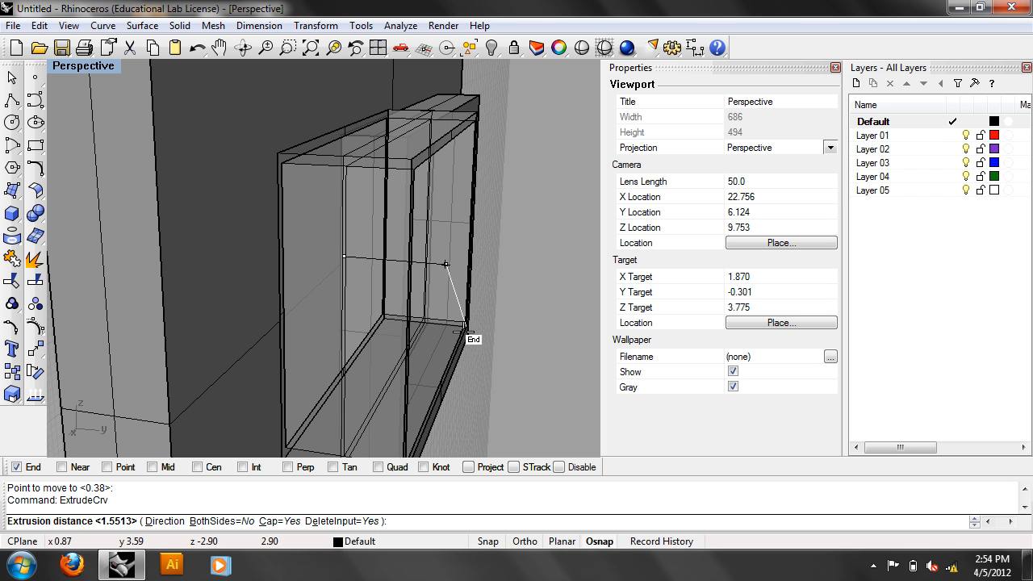
click(413, 328)
right_drag(356, 342, 484, 345)
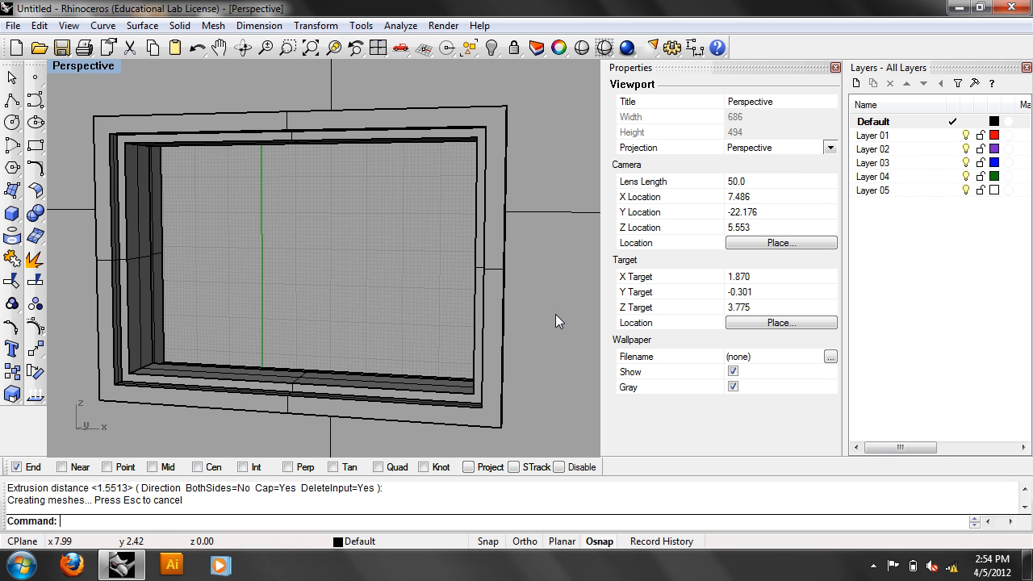
Step: Enable midpoint snapping and draw a rectangle for the glass between opposite inner corners, halfway through the inner frame's depth
right_drag(254, 305, 373, 343)
click(165, 467)
shift+right_drag(263, 371, 318, 305)
scroll(335, 335, down, 2)
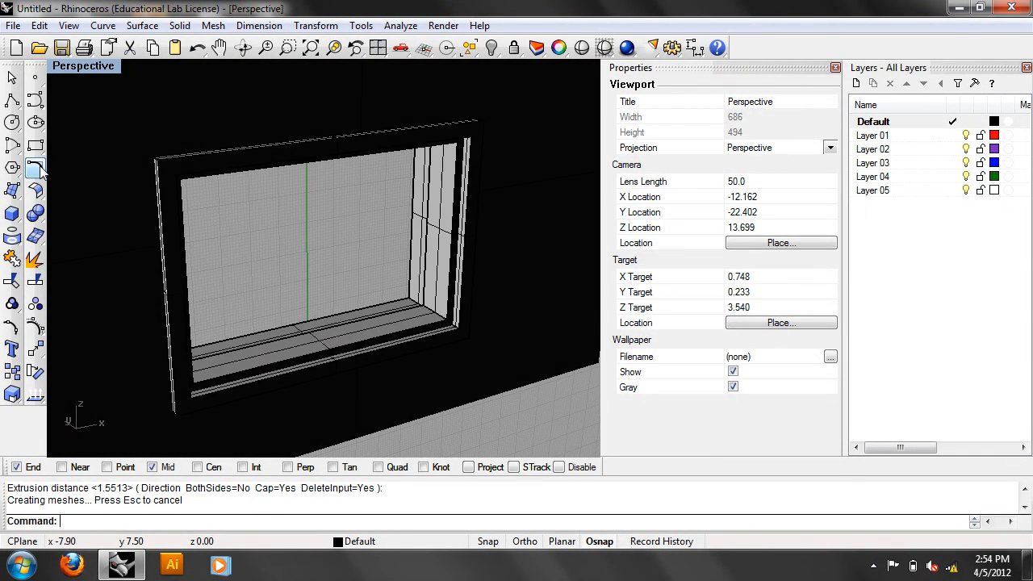
click(35, 146)
scroll(428, 315, up, 3)
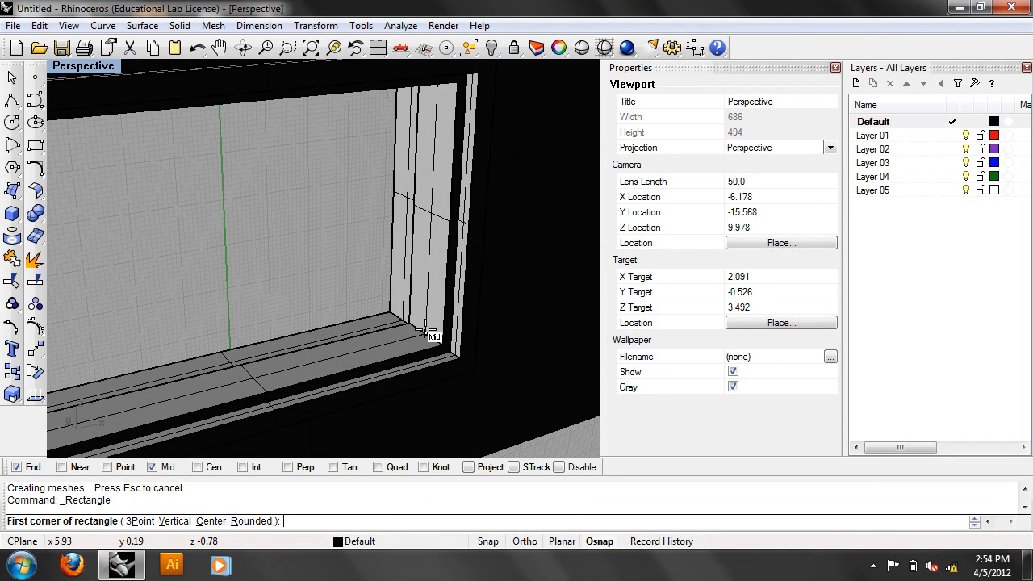
click(427, 327)
right_drag(364, 292, 187, 207)
key(Escape)
Step: Create a planar surface from the new rectangle with PlanarSrf as the window's glass pane
click(149, 175)
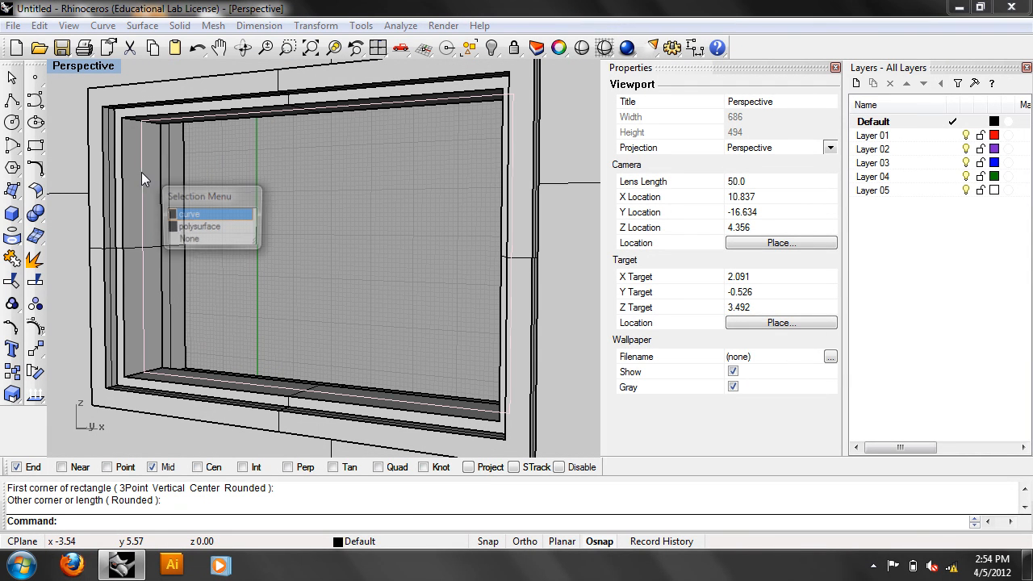
click(201, 214)
text(PlaceHole)
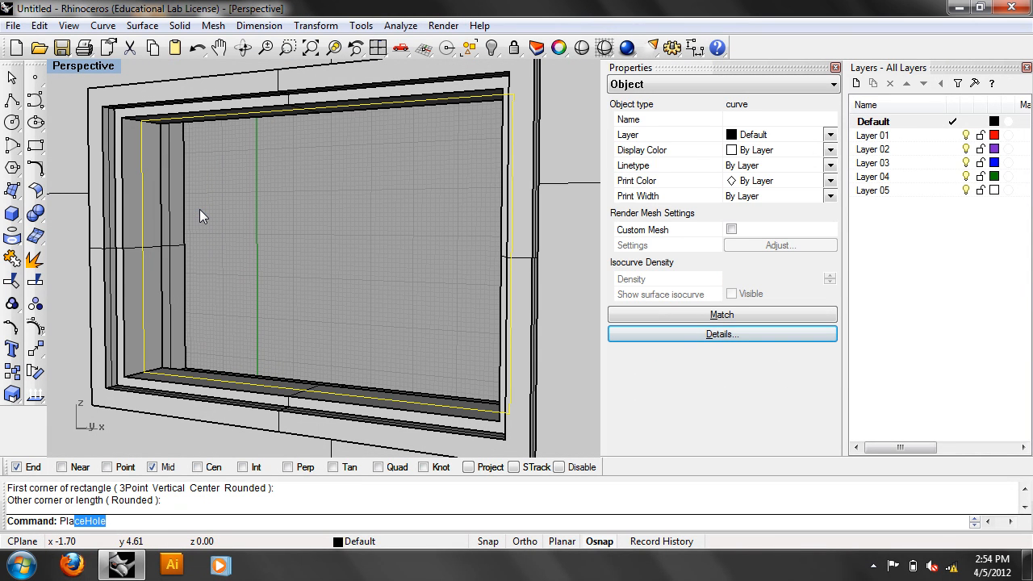
key(Down)
key(Down)
key(Return)
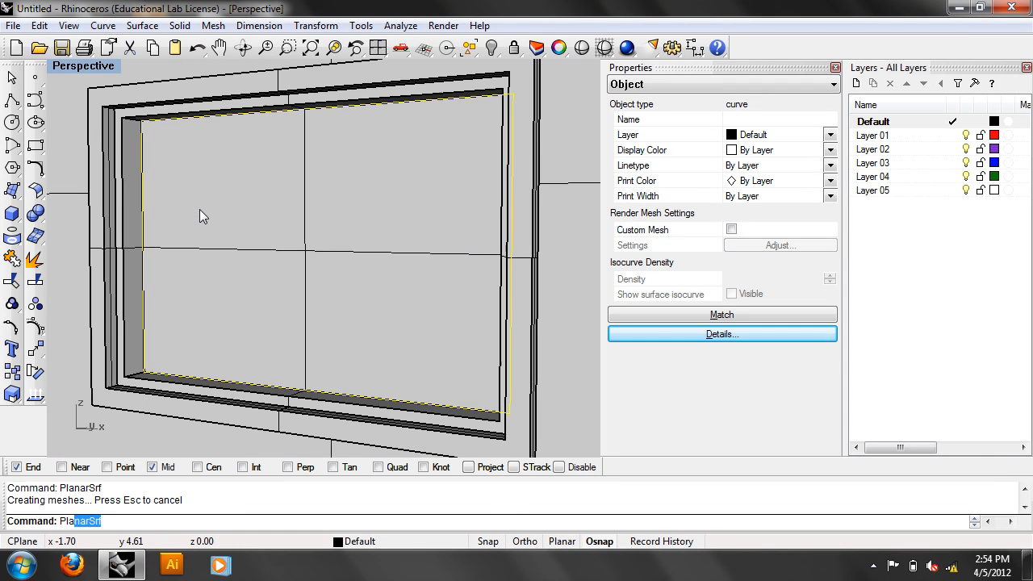
Step: Examine the whole slab with its window from a distance and the nested frame corner up close
right_drag(200, 209, 177, 209)
scroll(328, 246, down, 13)
click(195, 238)
scroll(202, 246, up, 4)
right_drag(202, 247, 201, 222)
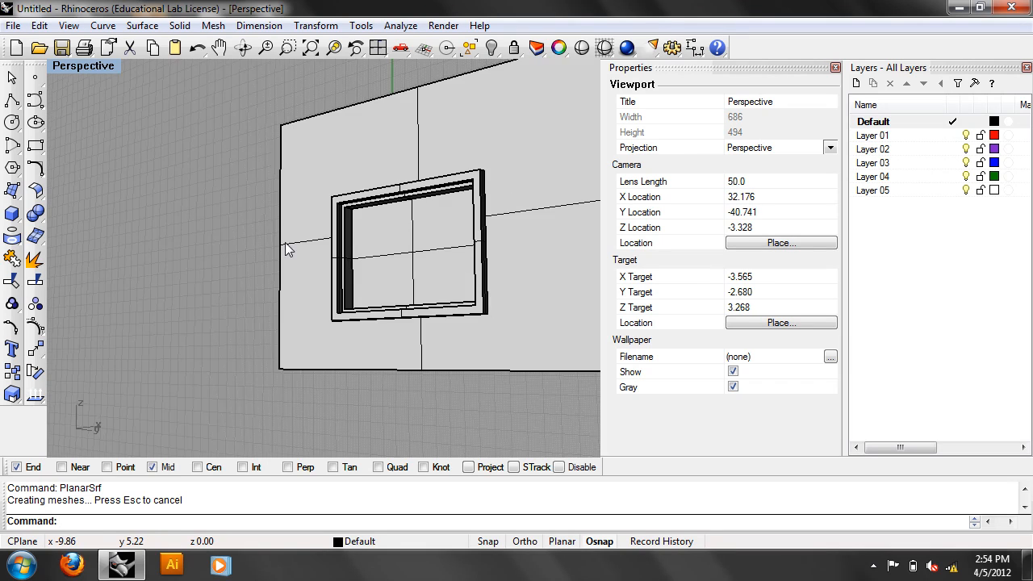
shift+right_drag(283, 241, 138, 199)
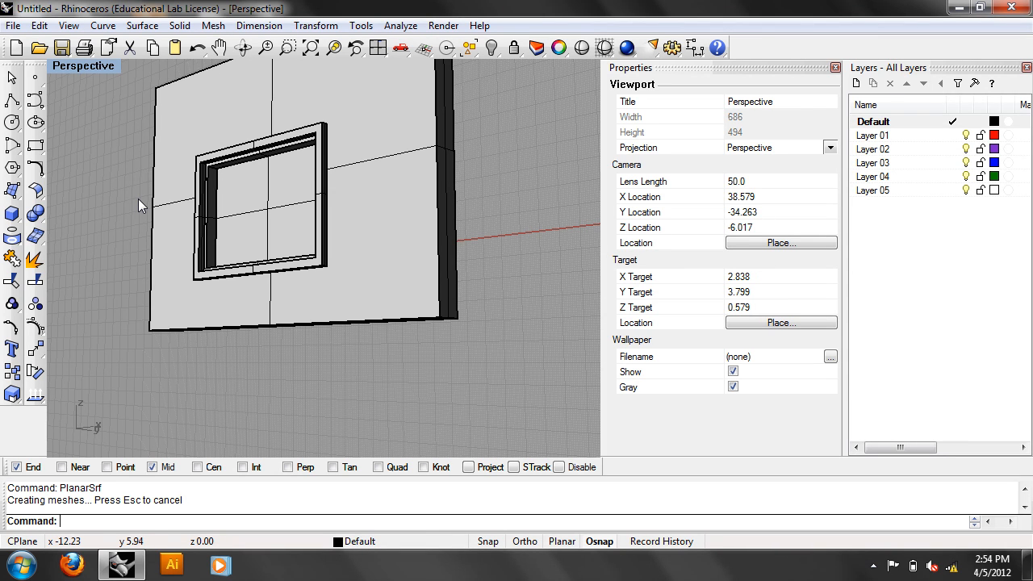
scroll(138, 199, up, 10)
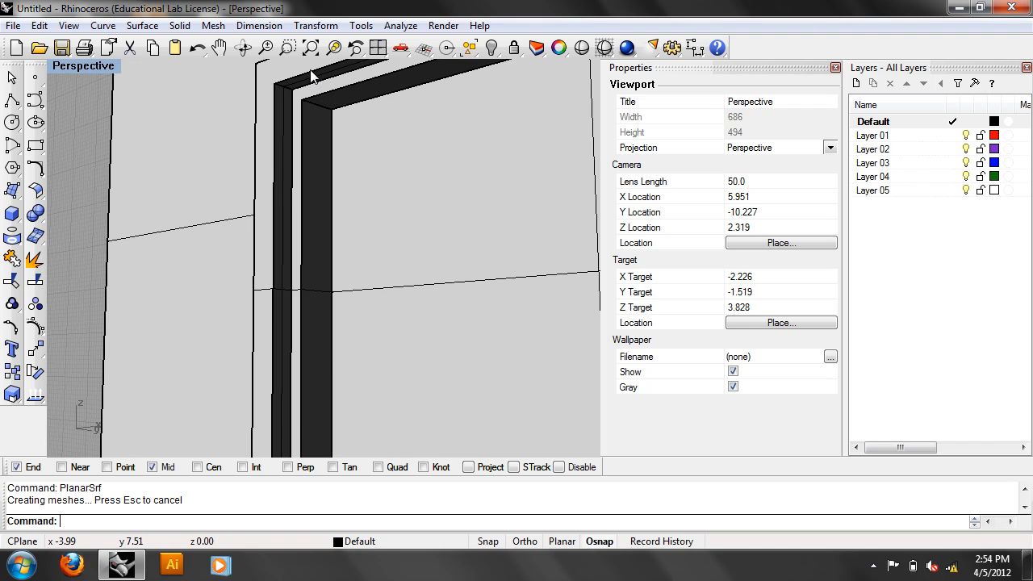
Step: Highlight the outer and inner frames in turn to examine how they nest, and clear the selection
click(277, 94)
click(308, 107)
click(292, 99)
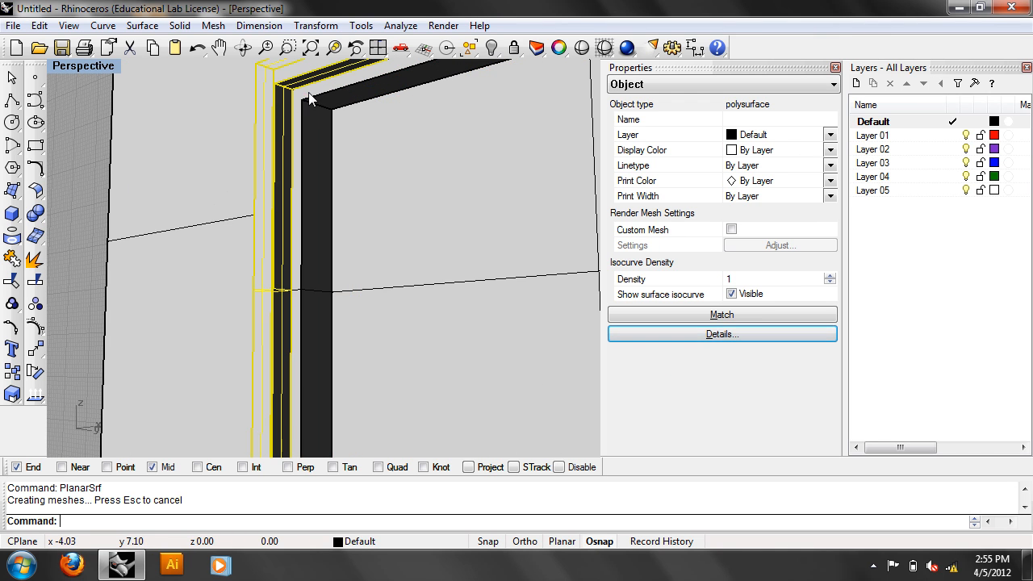
click(304, 102)
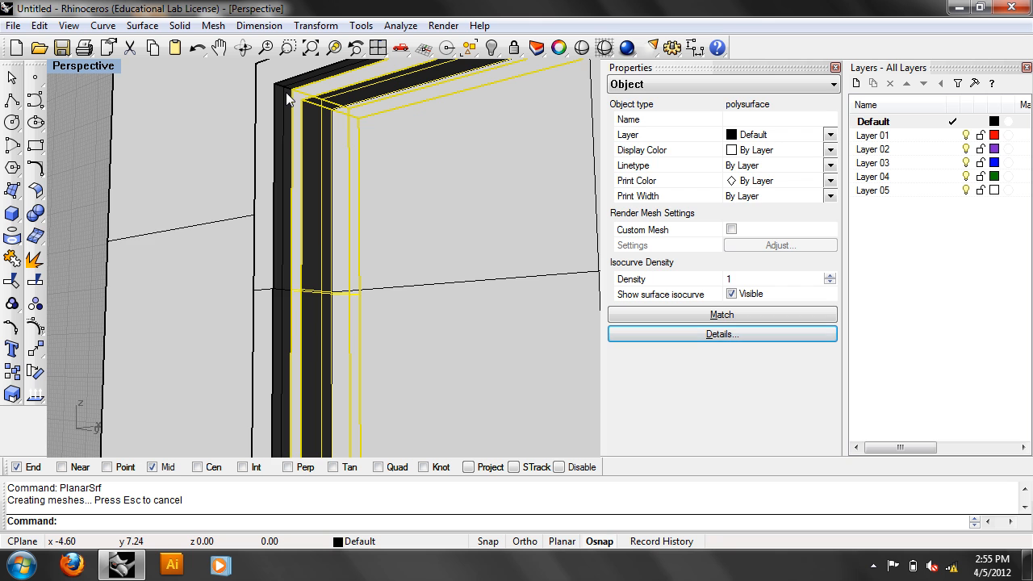
scroll(286, 93, down, 3)
click(175, 129)
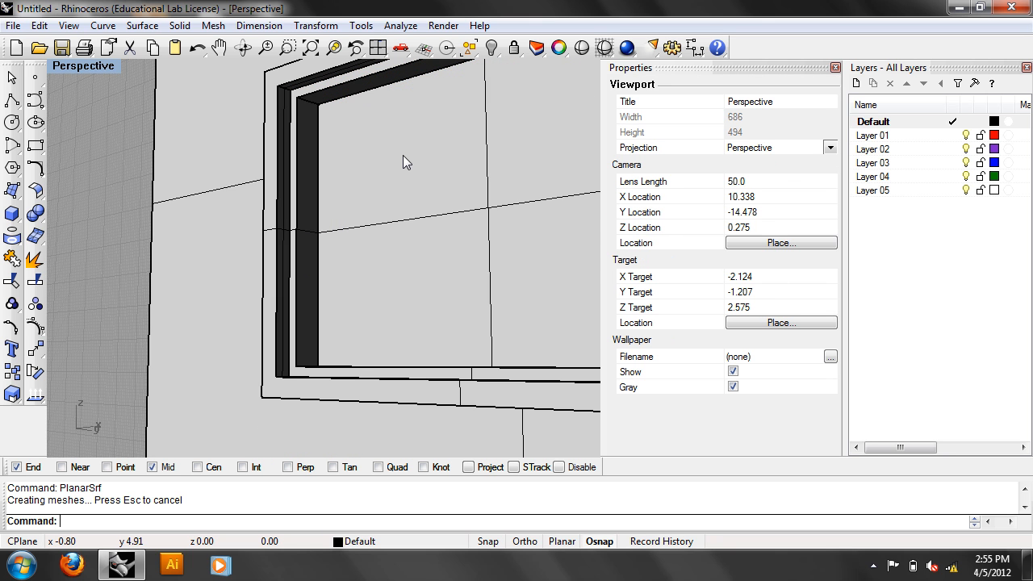
scroll(395, 170, down, 2)
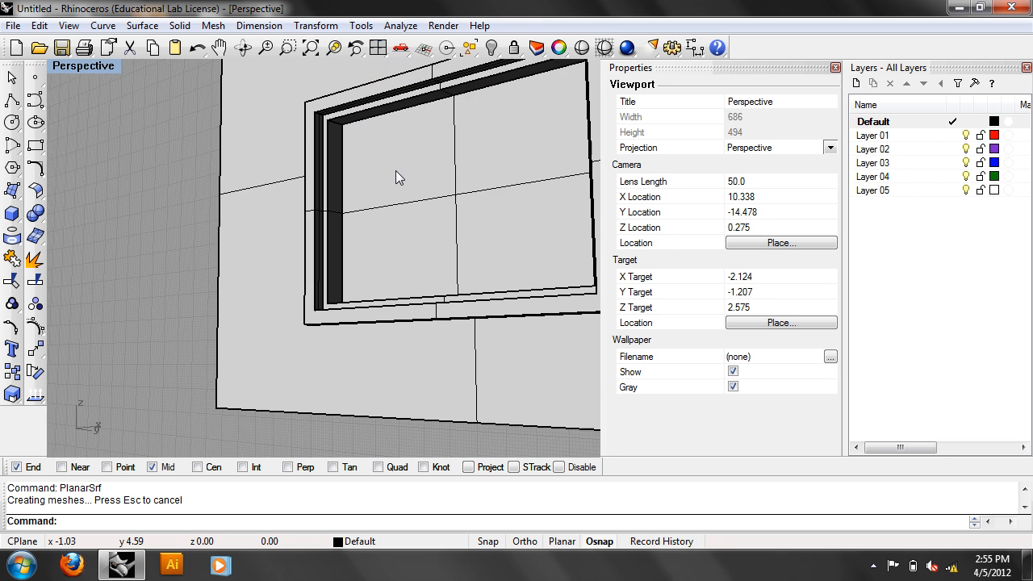
right_drag(366, 195, 309, 265)
click(314, 292)
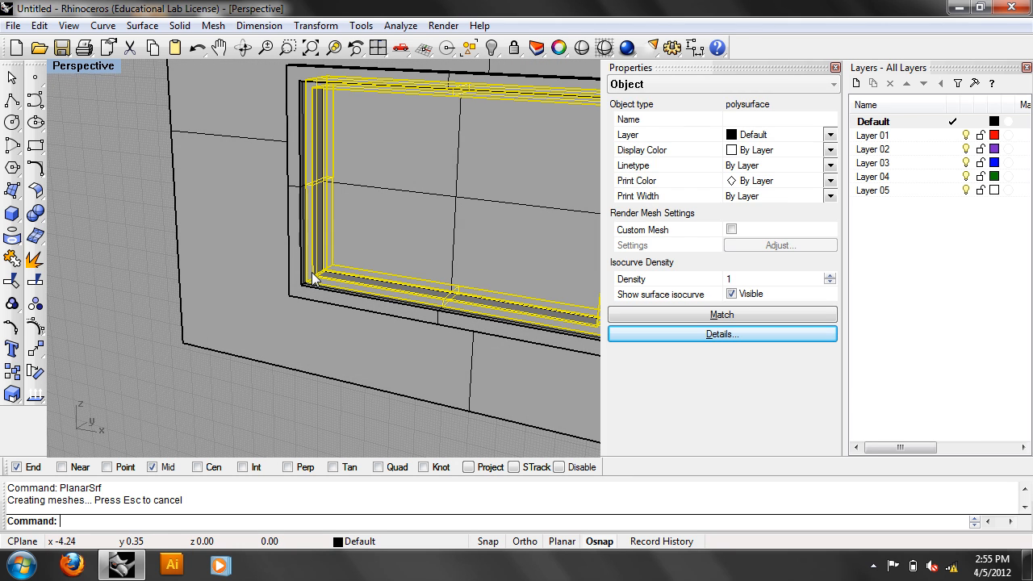
click(70, 233)
Step: Select the glass surface, switch the viewport to Front and hide the surface
click(411, 224)
mouse_move(411, 224)
right_down()
mouse_move(519, 277)
mouse_move(564, 256)
right_up()
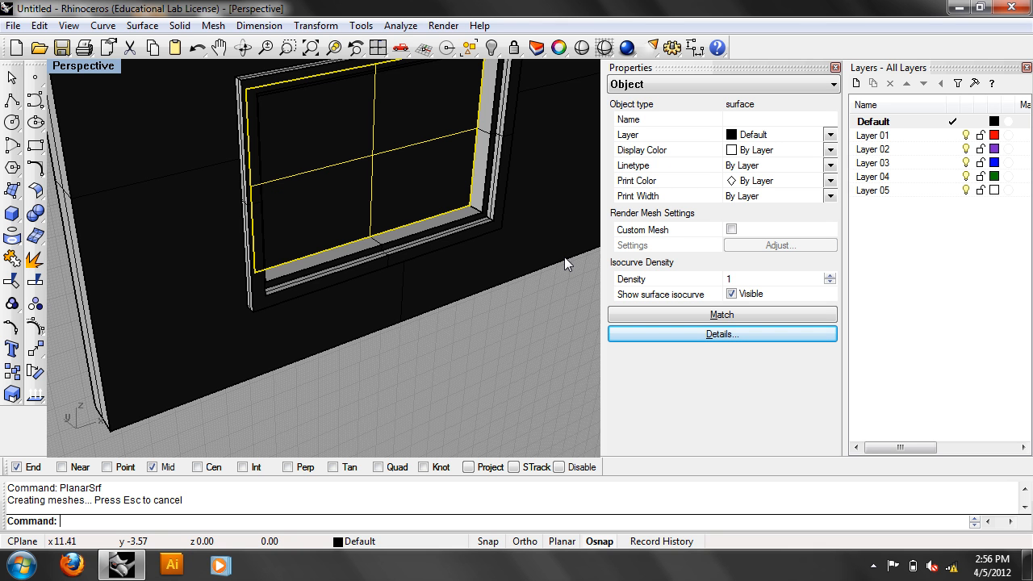
right_drag(473, 241, 344, 172)
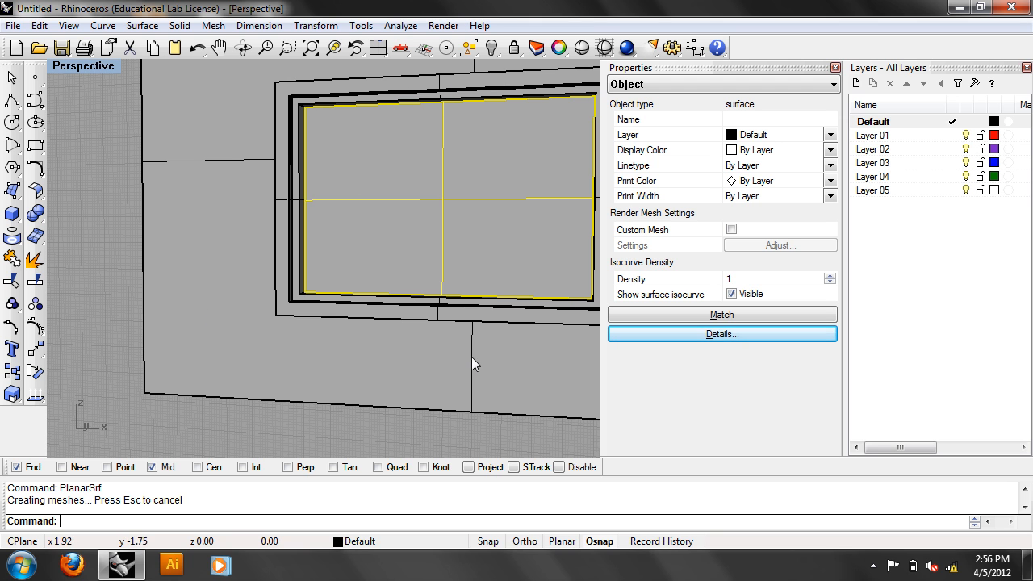
text(front)
key(Return)
right_drag(442, 365, 285, 433)
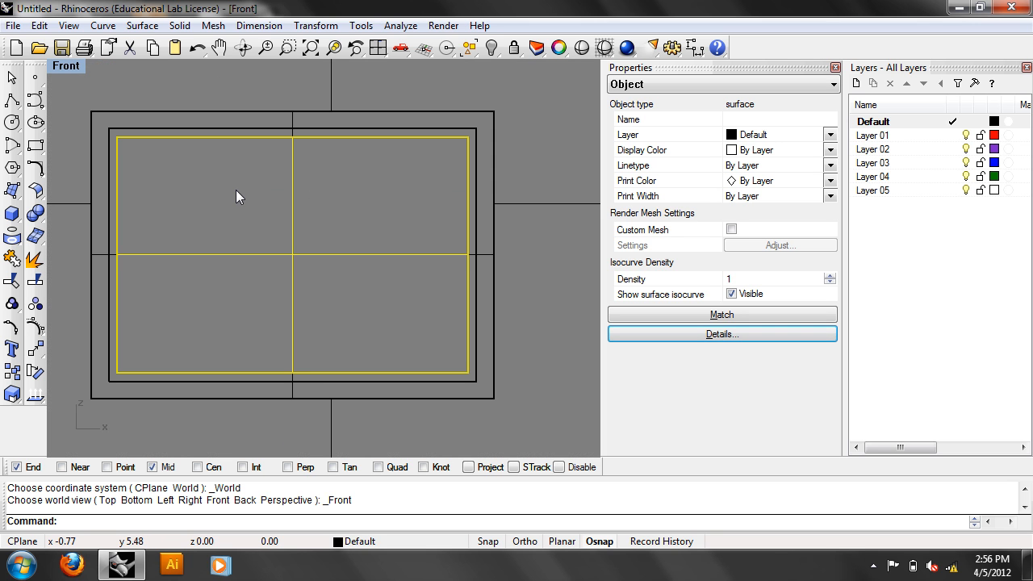
text(hide)
key(Return)
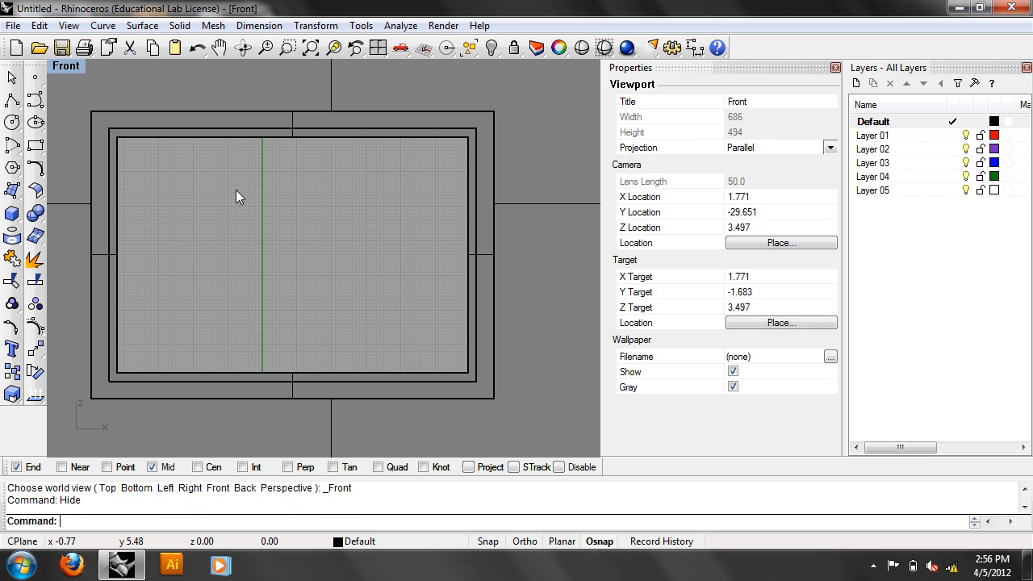
click(35, 98)
click(292, 138)
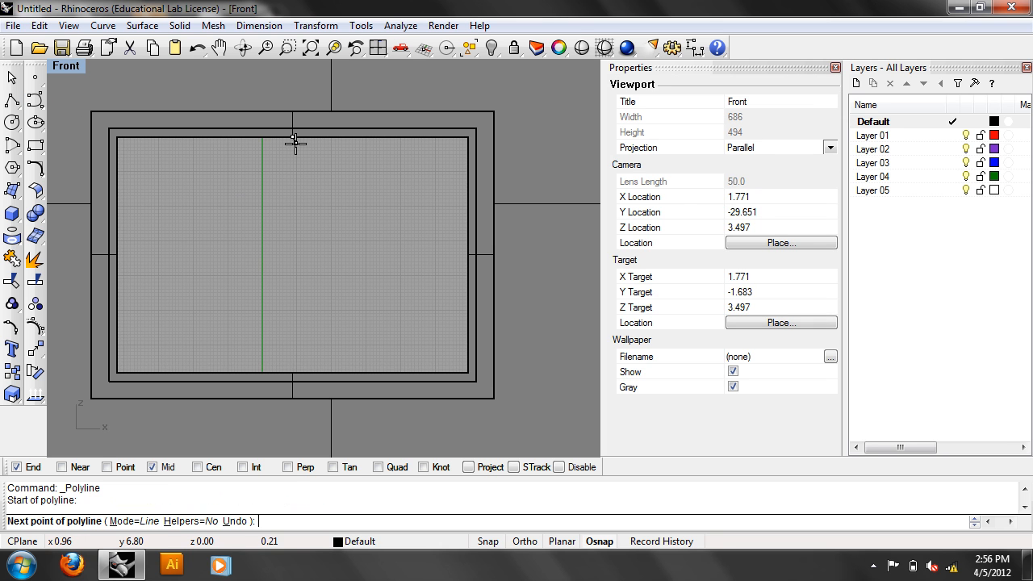
key(Escape)
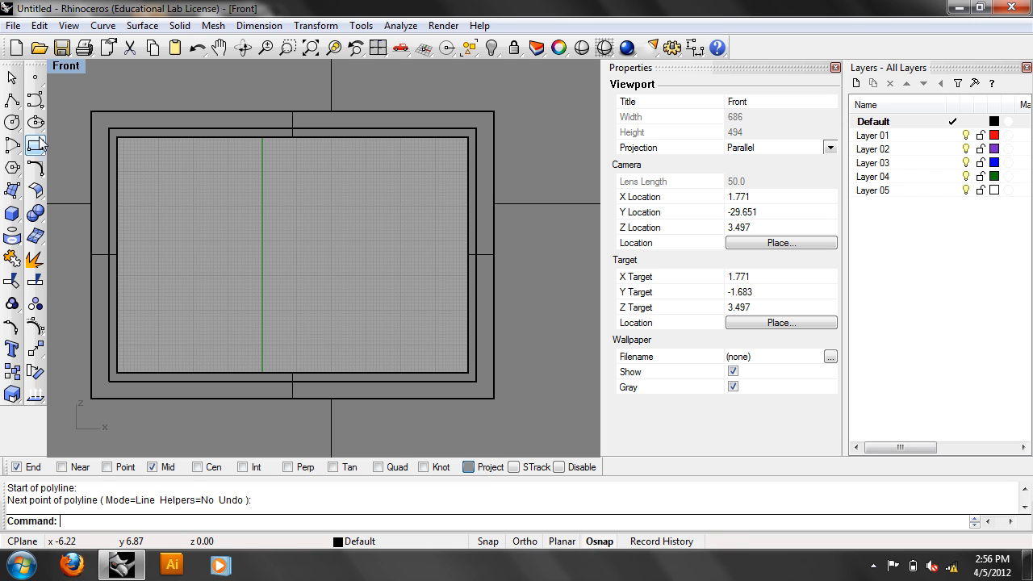
Step: With snap projection on, draw a vertical and a horizontal centre line between the midpoints of the inner frame's opposite edges
click(13, 99)
click(292, 137)
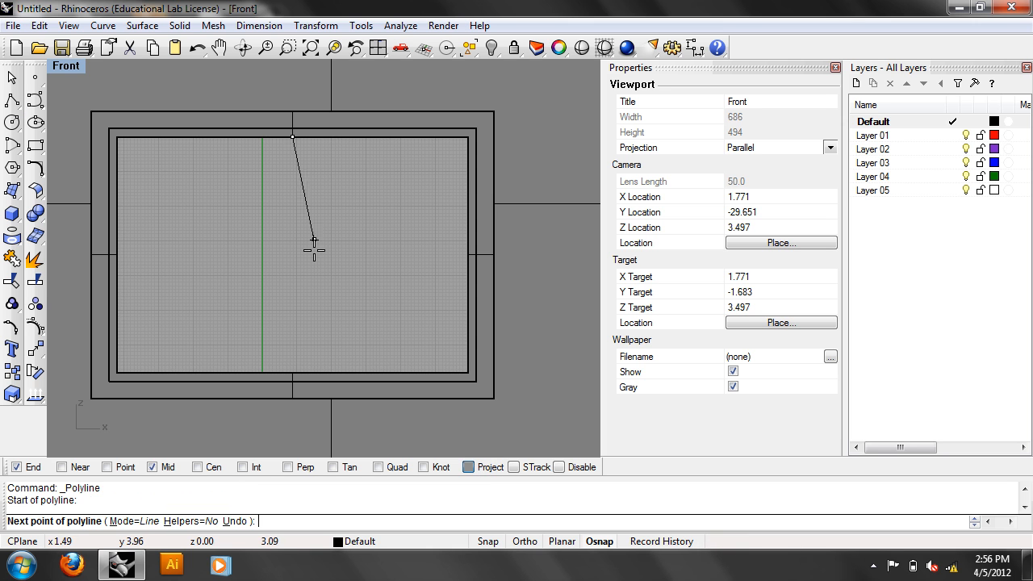
click(292, 372)
key(Return)
key(Return)
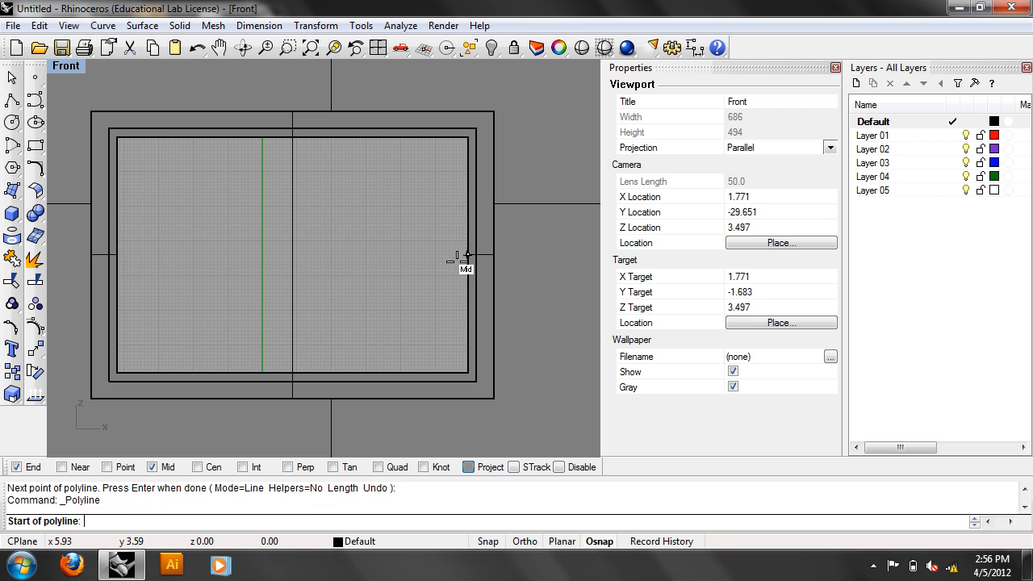
click(467, 254)
click(118, 255)
key(Return)
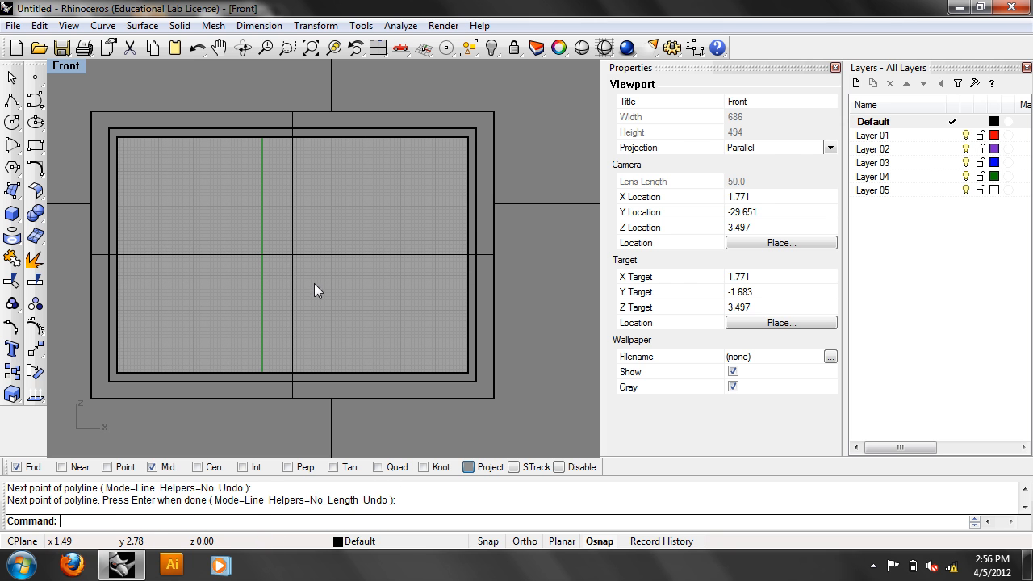
Step: Offset the horizontal centre line by 0.25 to both sides and the vertical centre line by 0.25 to its right
drag(314, 283, 263, 242)
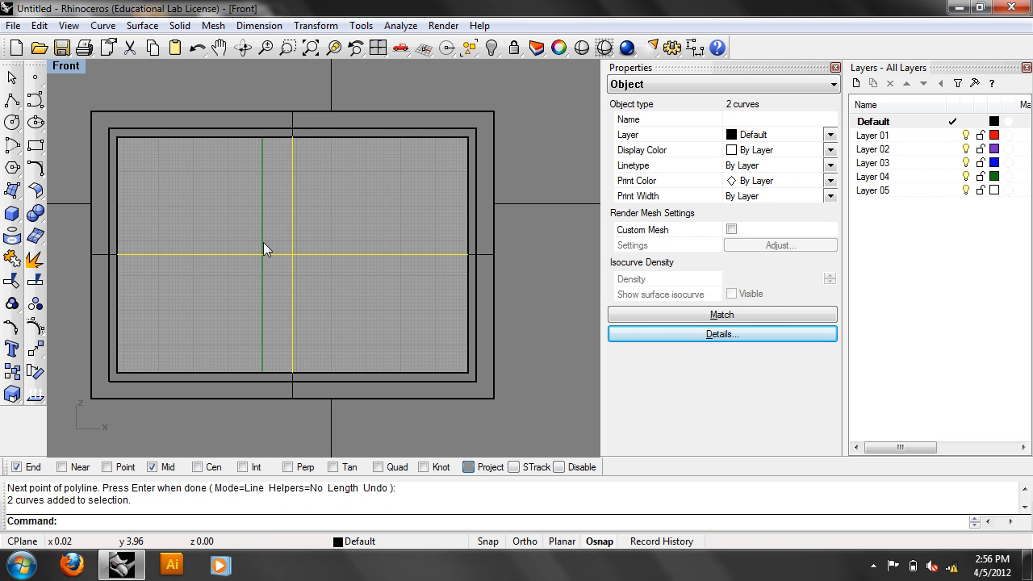
text(offset)
key(Return)
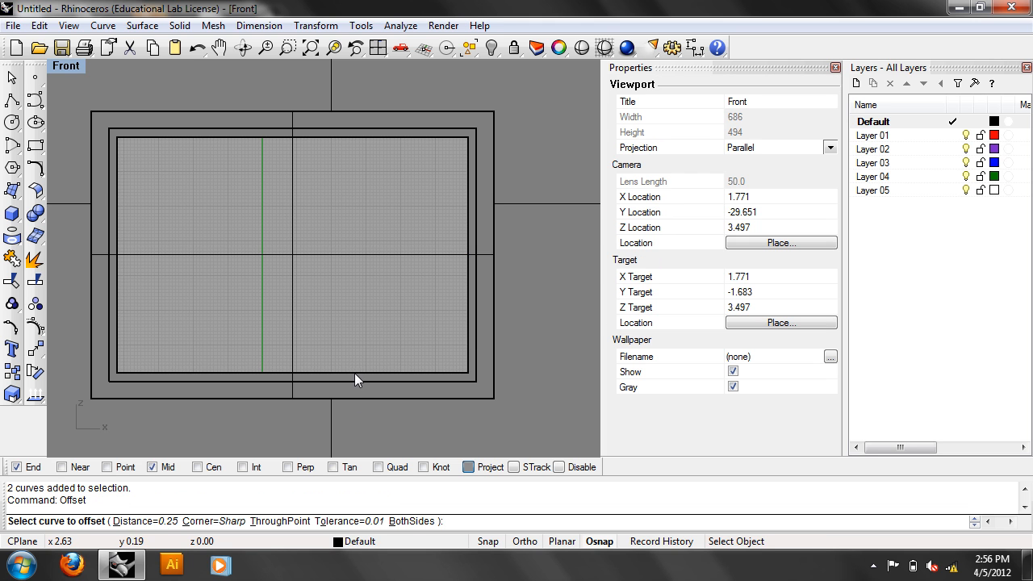
click(406, 521)
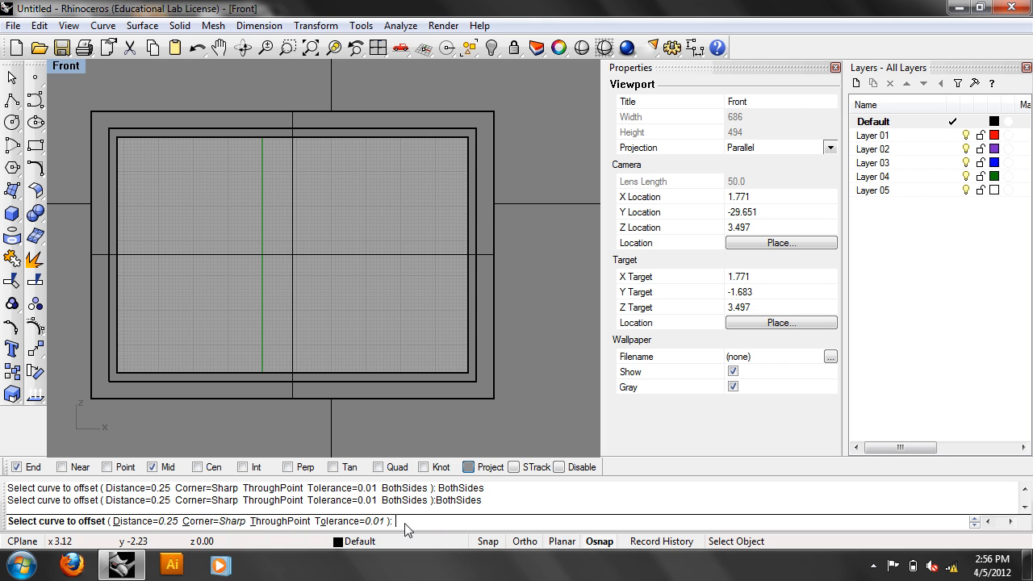
click(336, 254)
click(319, 219)
click(293, 217)
click(335, 204)
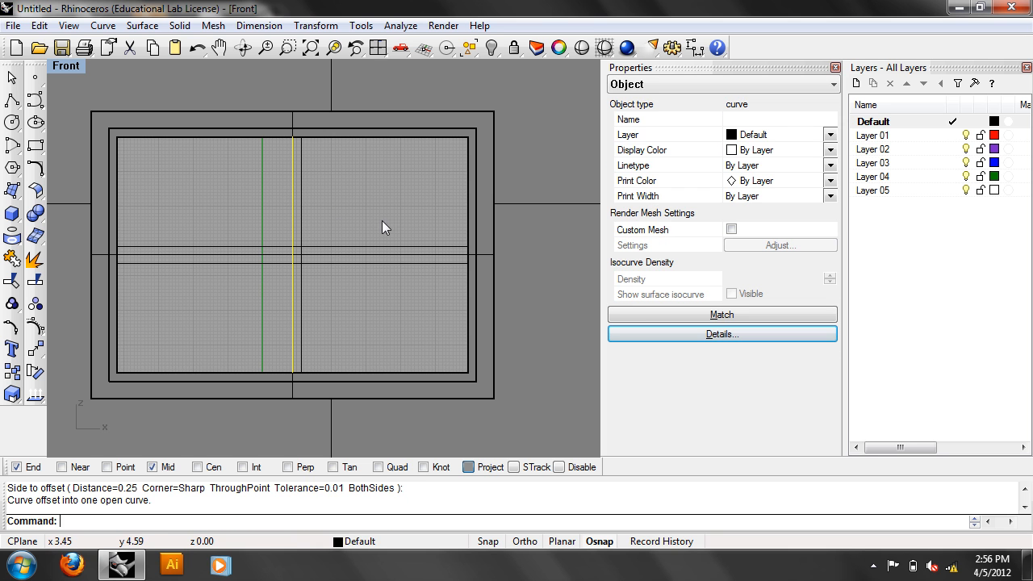
Step: Offset the vertical centre line by 0.25 to its left and clear the selection
right_click(283, 208)
click(256, 194)
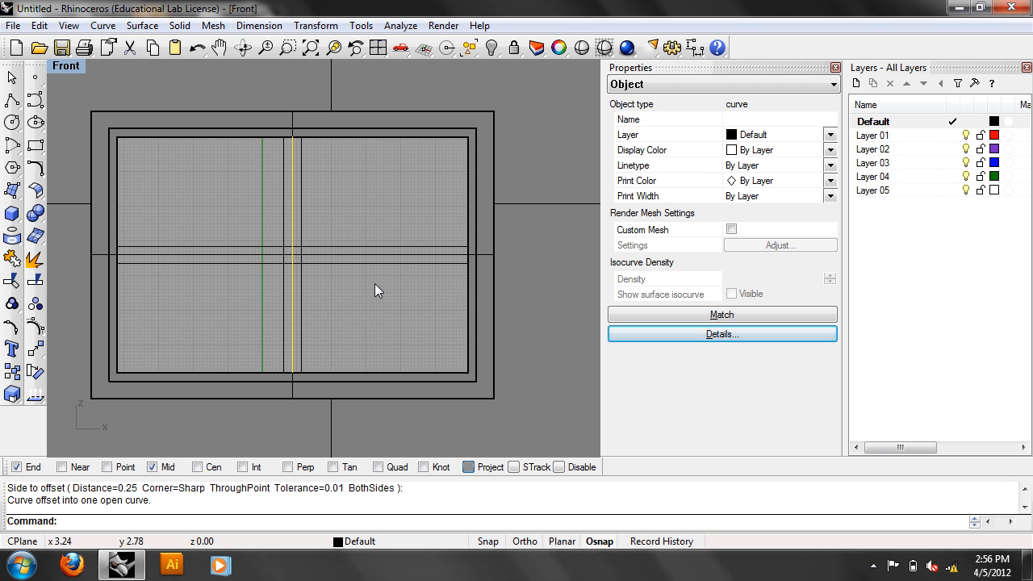
click(374, 283)
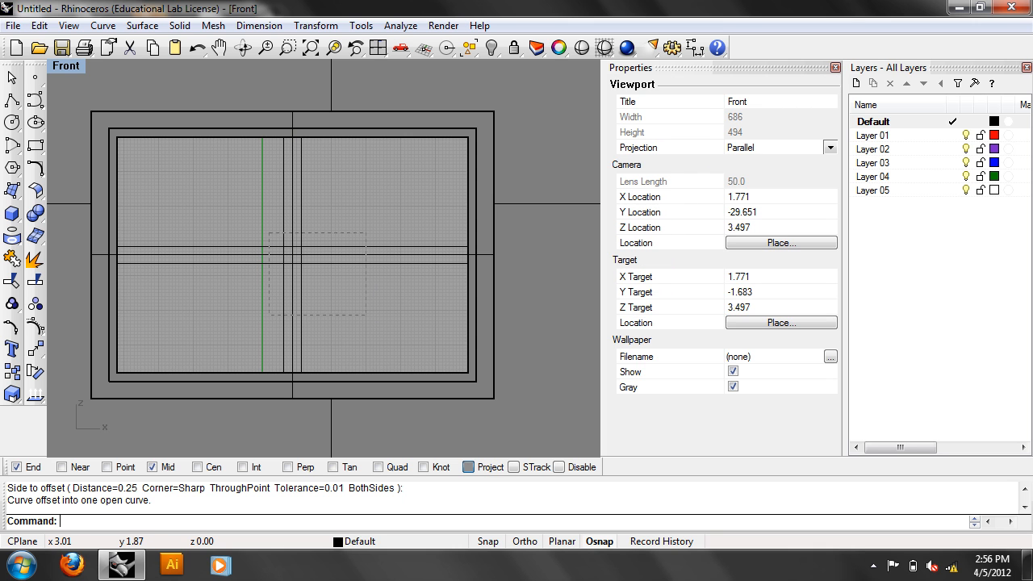
drag(269, 234, 267, 232)
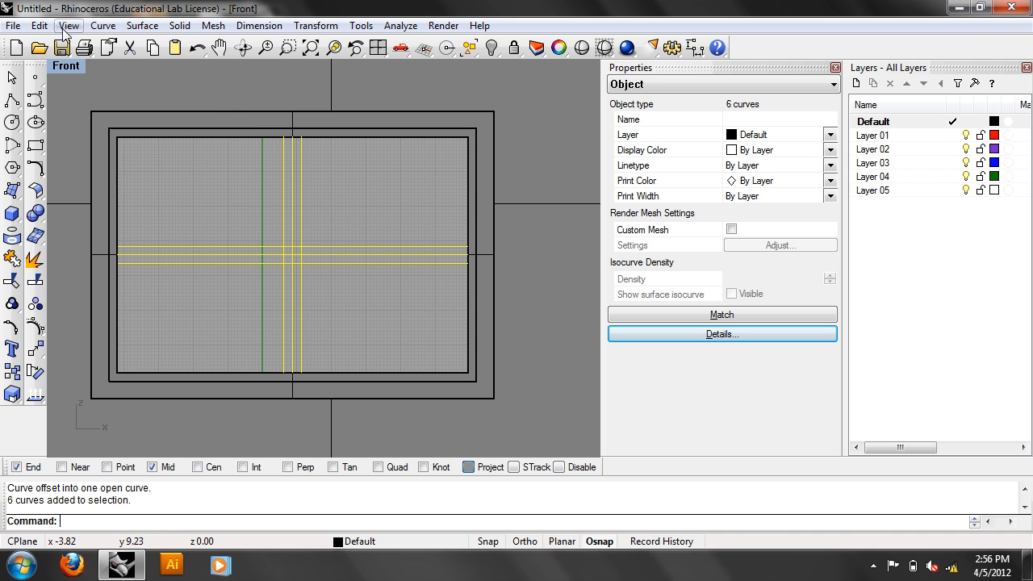
click(39, 25)
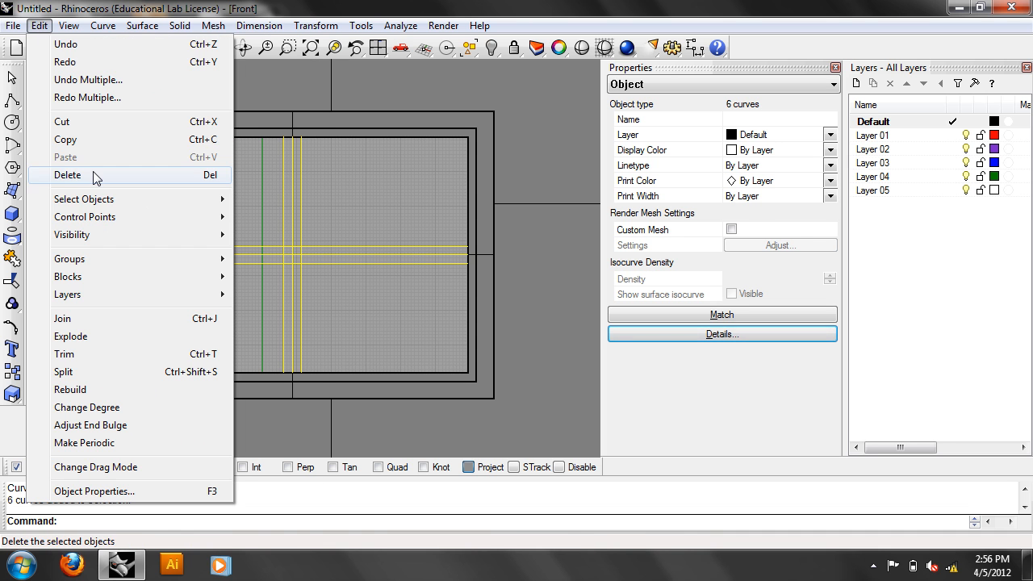
click(375, 188)
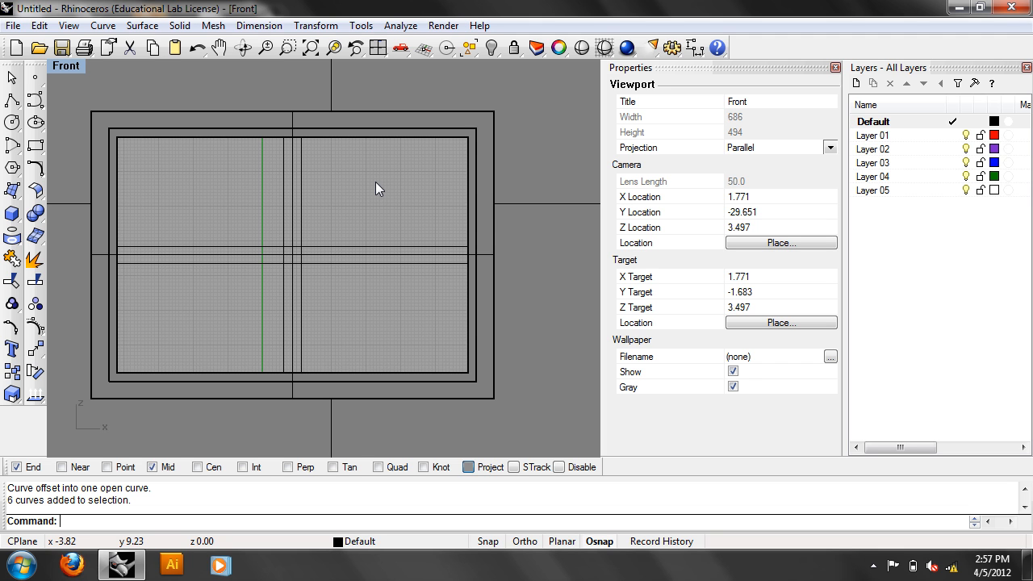
Step: Log in to the campus wireless network in Firefox with the prefilled account credentials and return to the Rhinoceros model
click(73, 564)
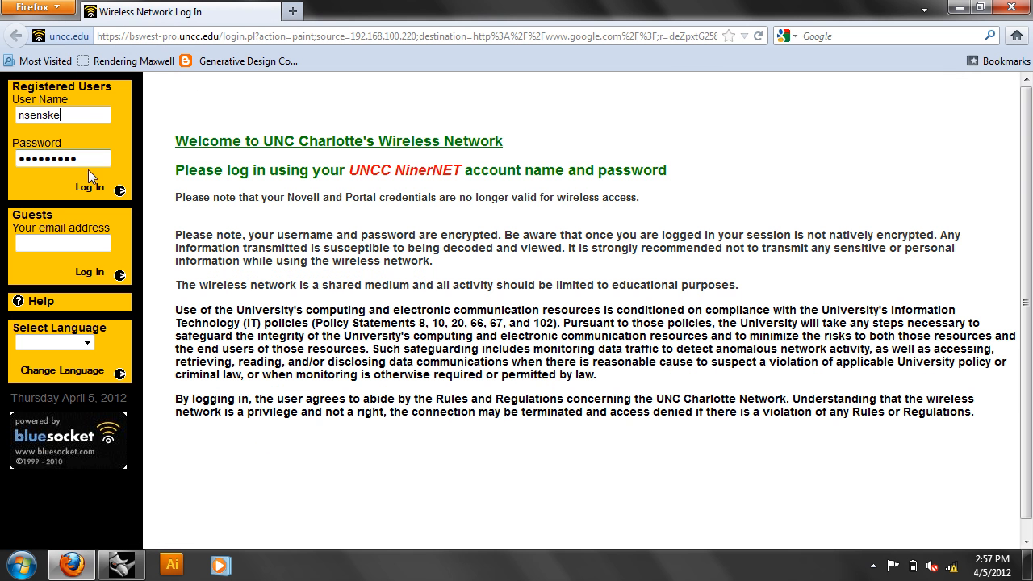
click(92, 189)
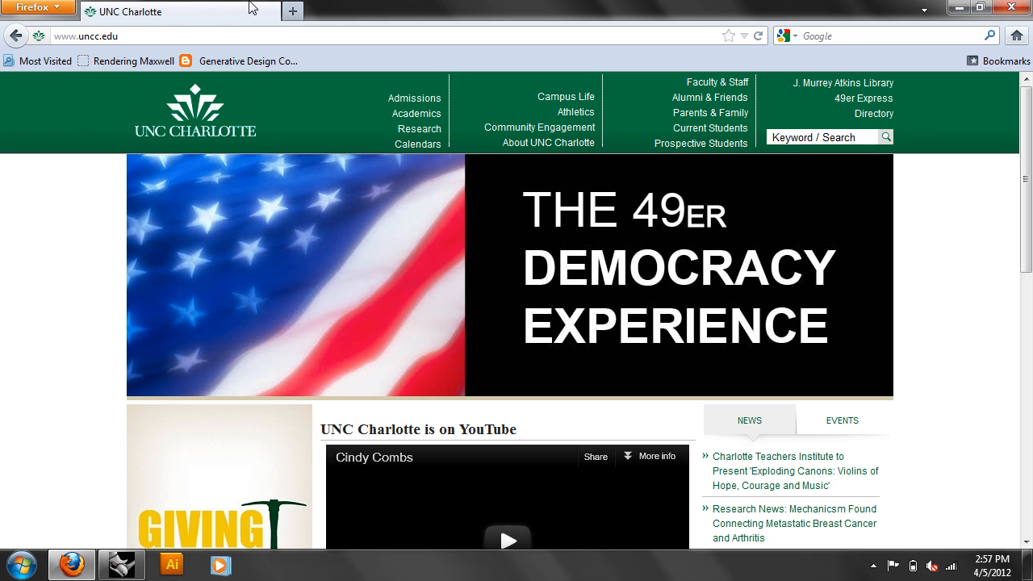
click(959, 8)
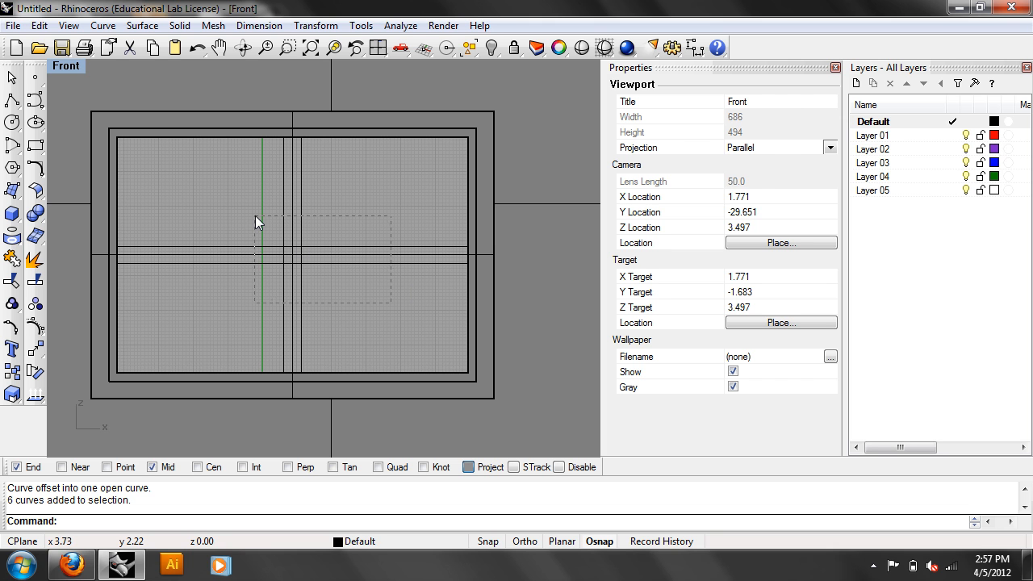
Step: Delete the six mullion centre and offset curves, and the nested window frames inside the opening
drag(255, 215, 255, 215)
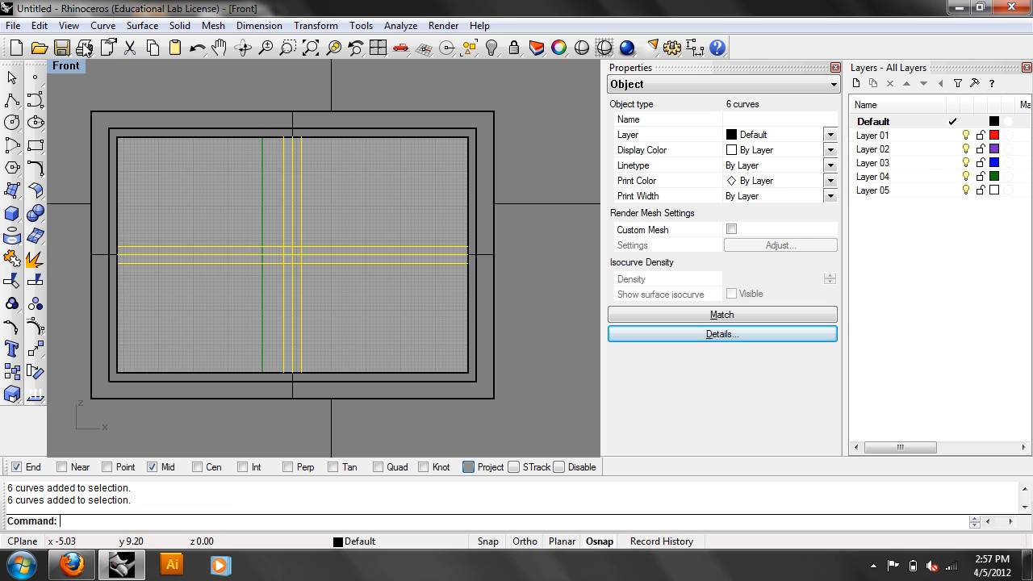
click(38, 25)
click(68, 174)
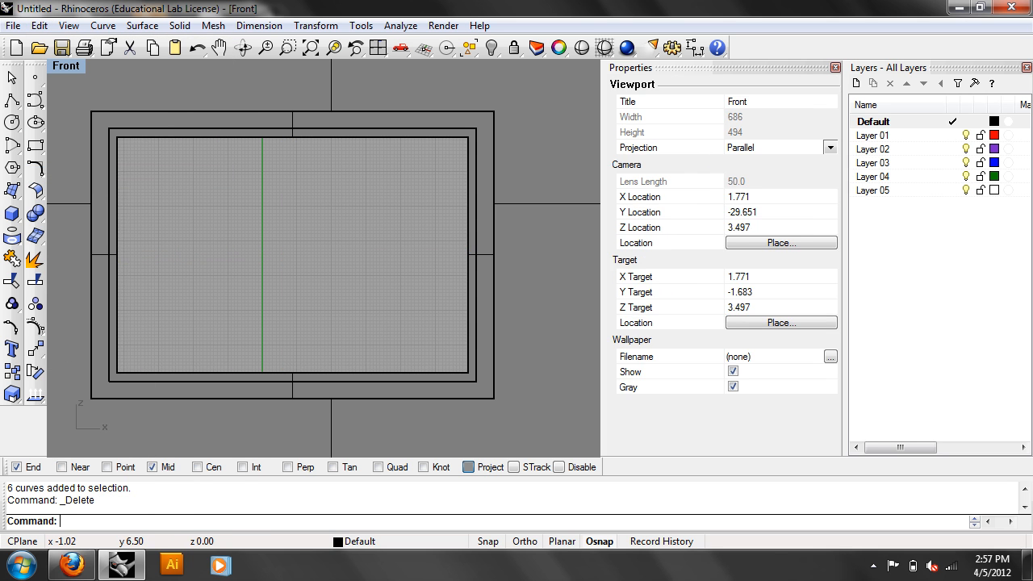
key(ctrl+a)
click(38, 25)
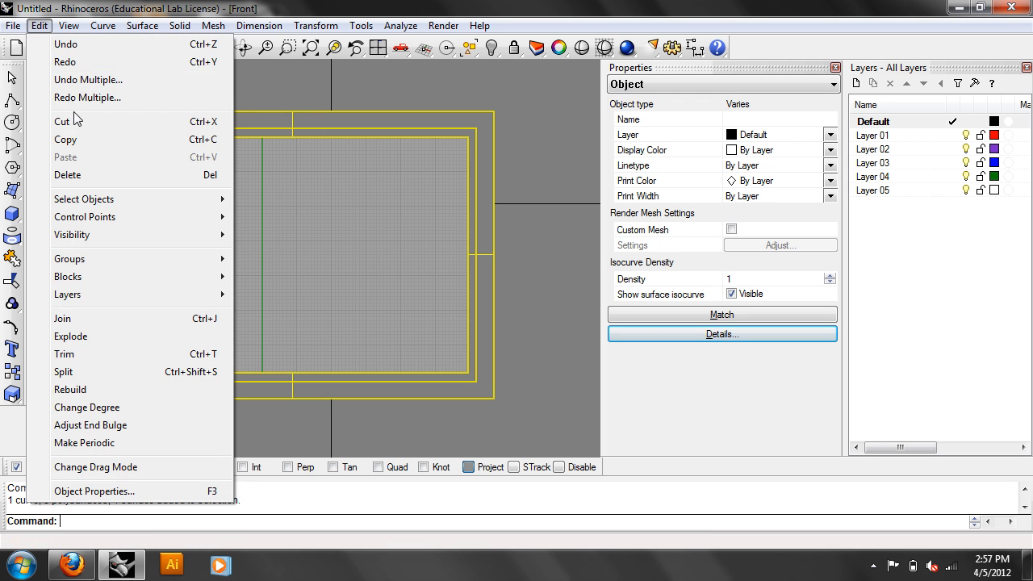
click(67, 174)
Step: Delete the three leftover surfaces along the two sides and the lower edge of the window opening
scroll(221, 208, up, 1)
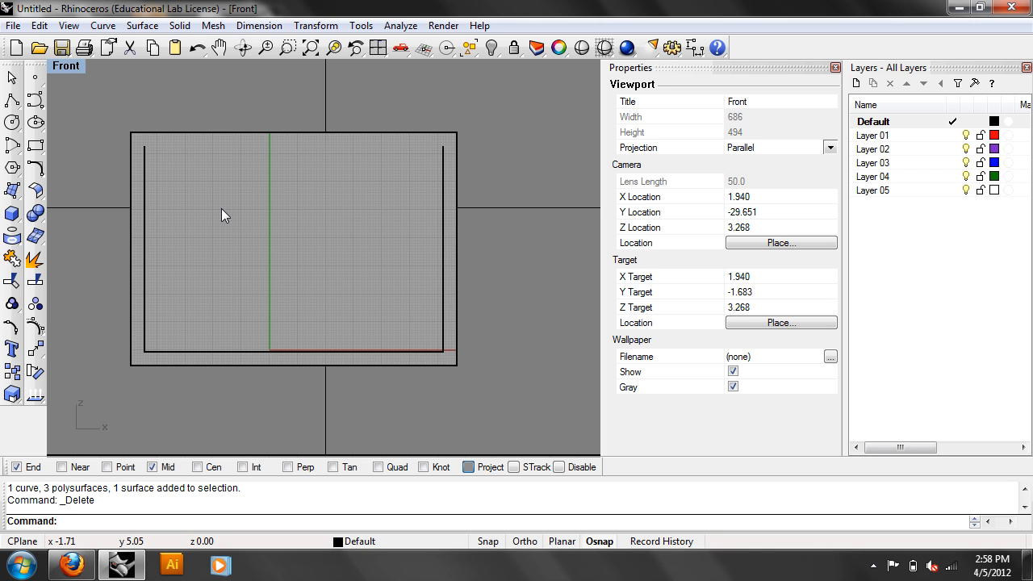
drag(443, 362, 134, 136)
click(39, 25)
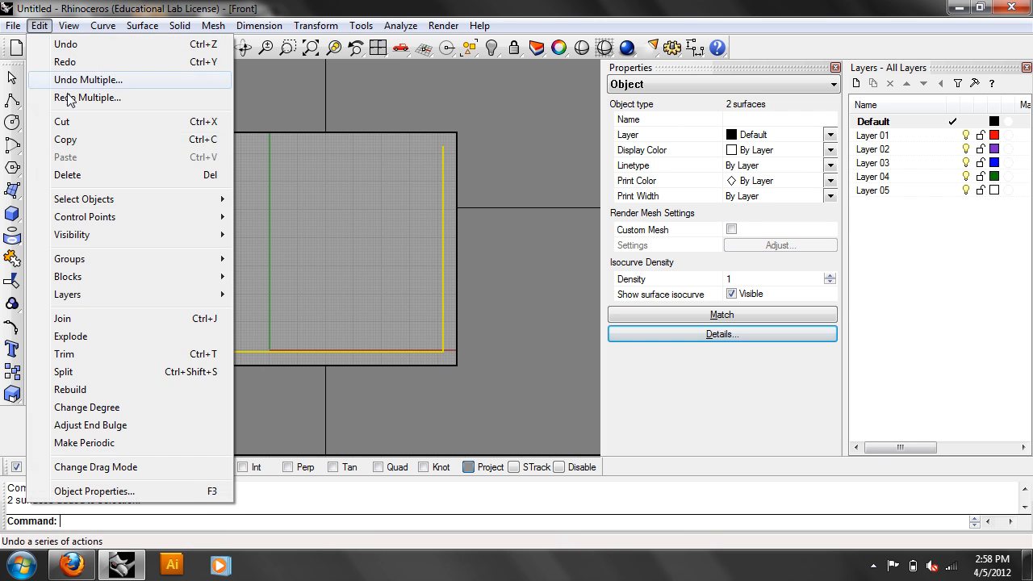
click(68, 175)
click(146, 211)
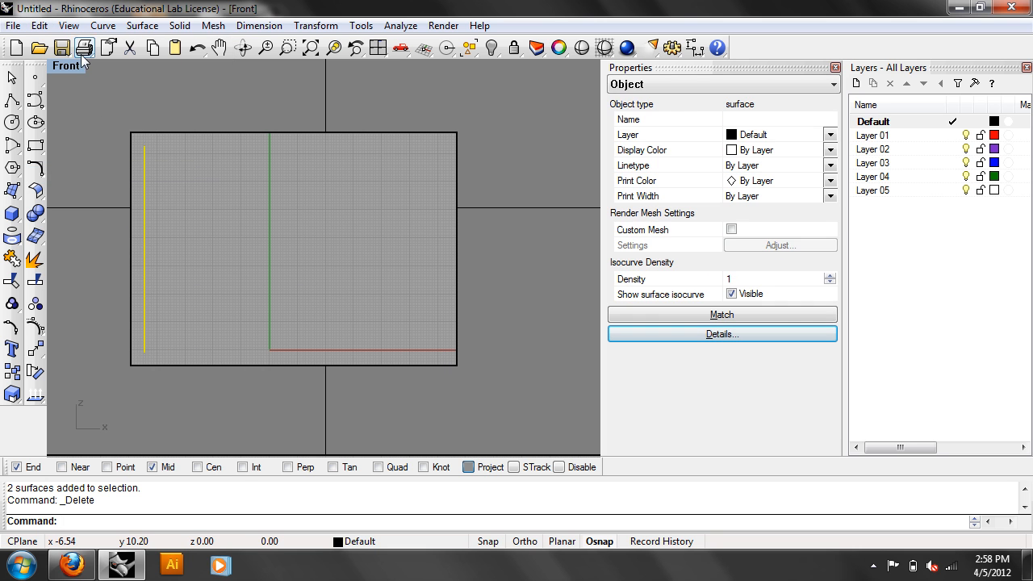
click(38, 25)
click(68, 174)
scroll(375, 246, down, 5)
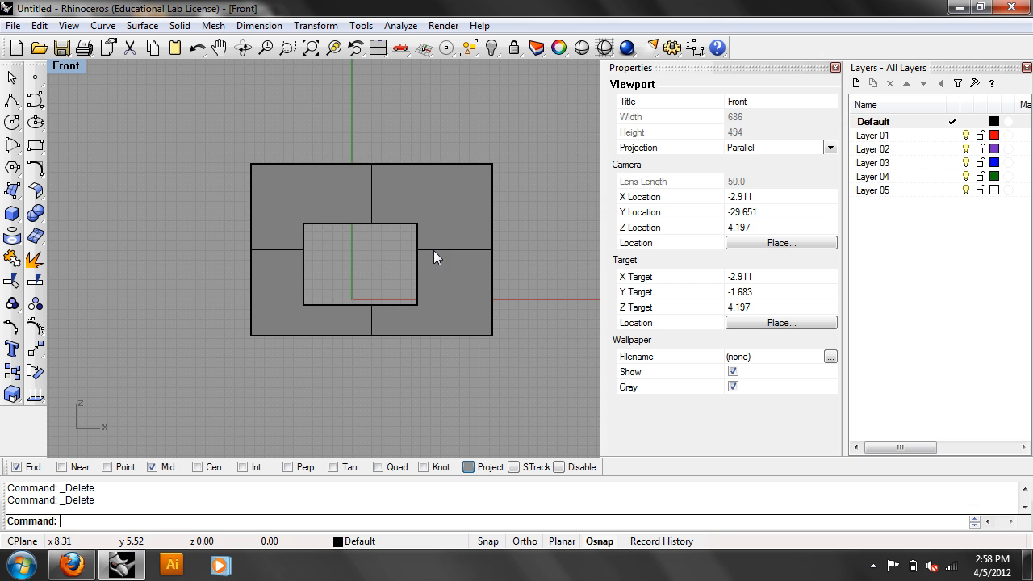
Step: Draw a rectangle from the upper-left to the lower-right corner of the slab's window opening
scroll(433, 251, up, 1)
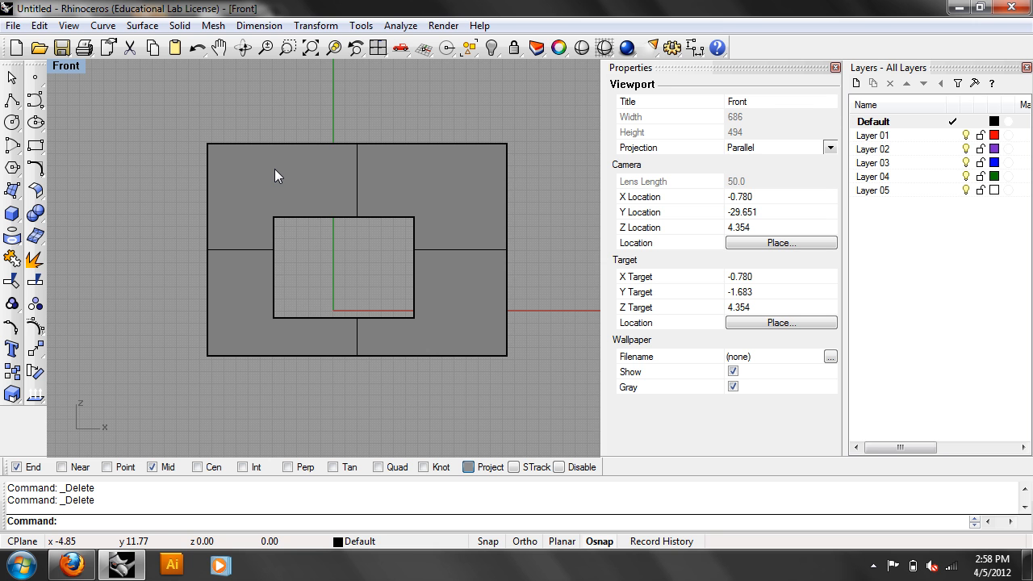
scroll(344, 299, up, 4)
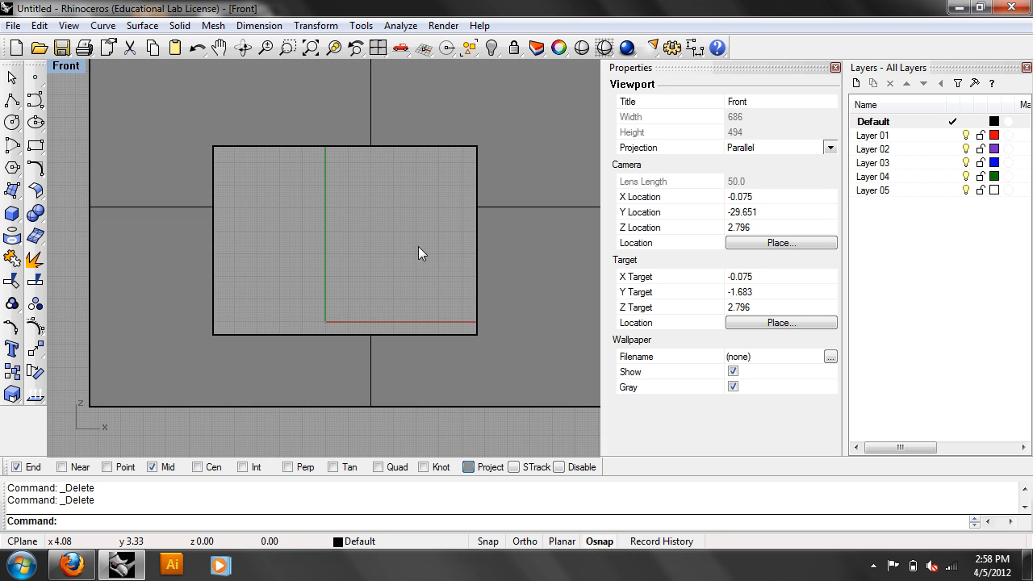
click(456, 224)
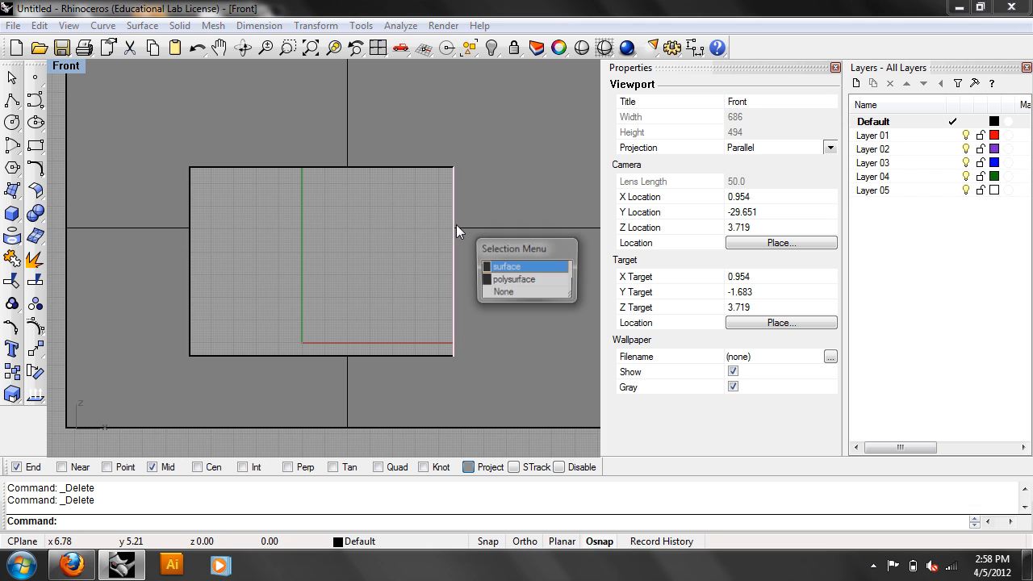
click(539, 289)
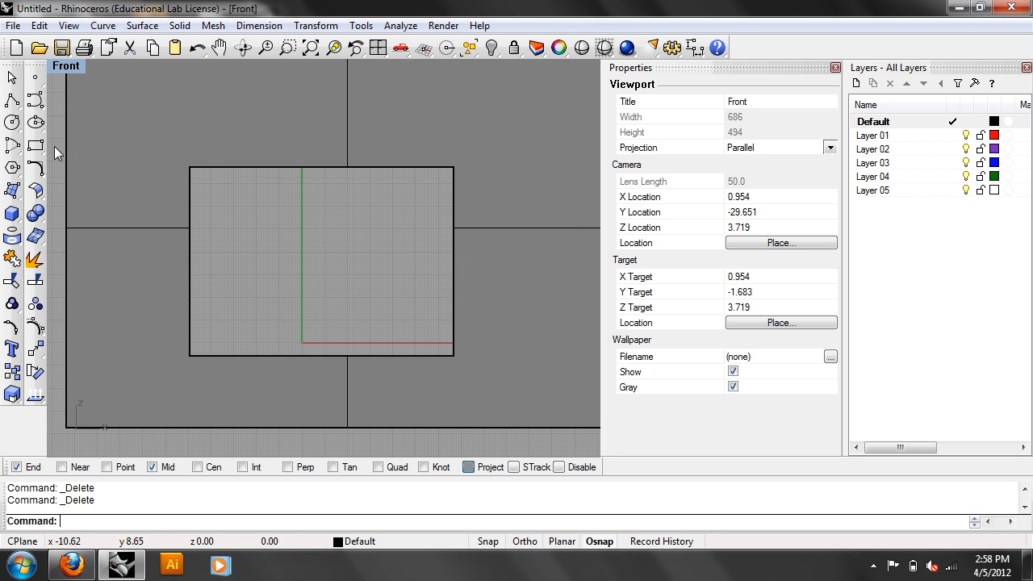
click(35, 145)
click(190, 168)
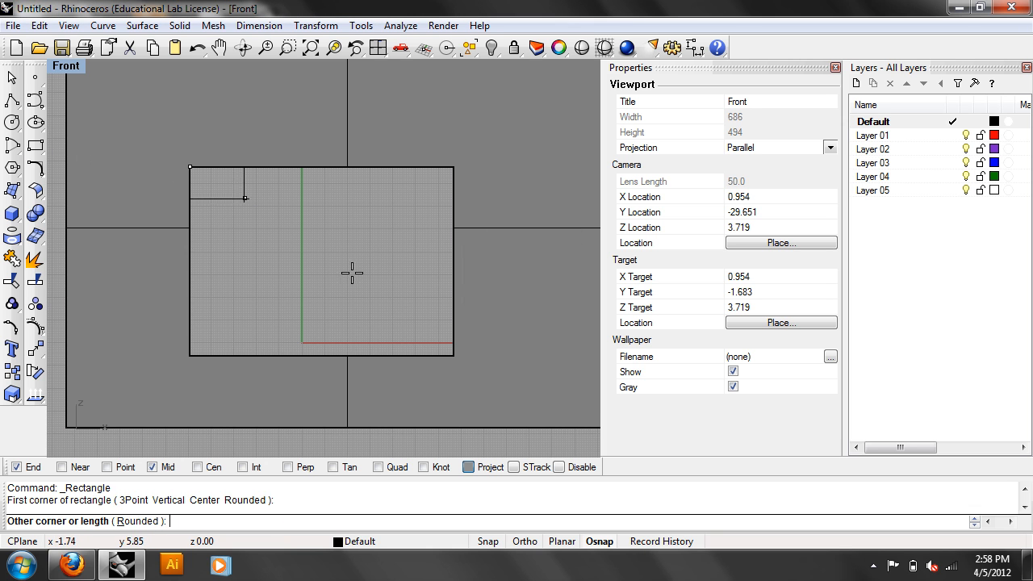
click(454, 355)
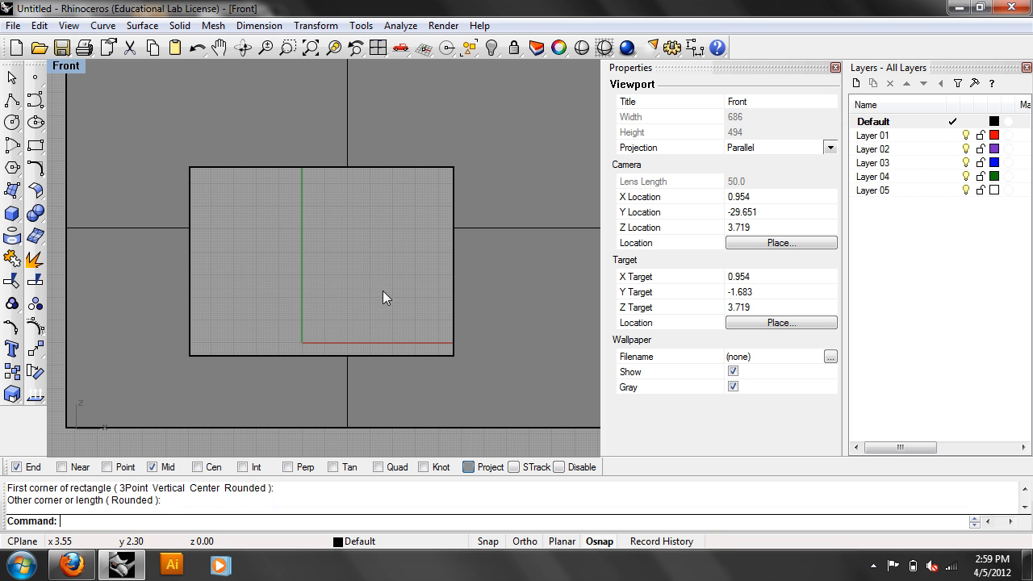
Step: Offset the opening's rectangle curve inward by 0.25
right_drag(383, 291, 367, 287)
click(437, 256)
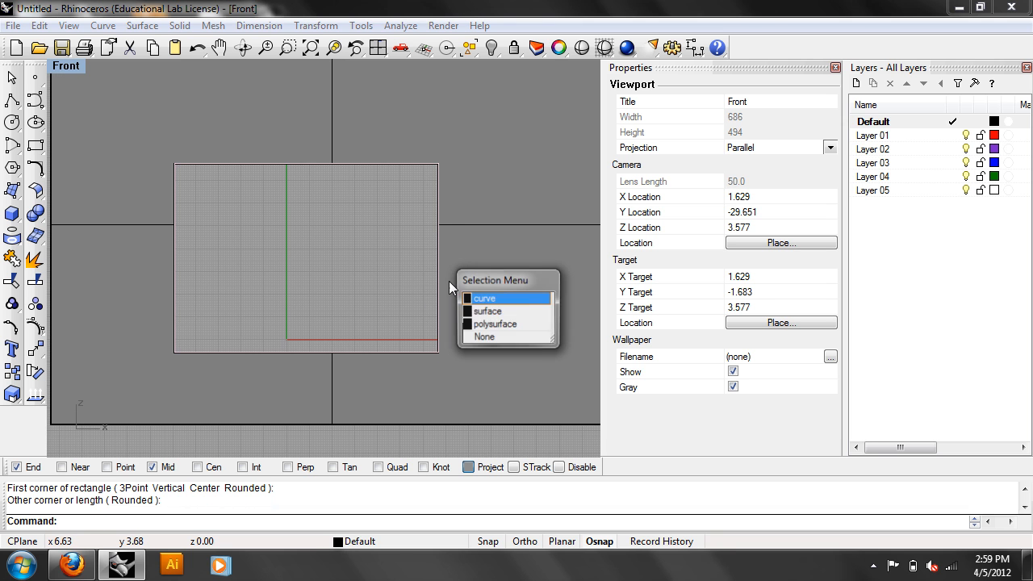
click(487, 300)
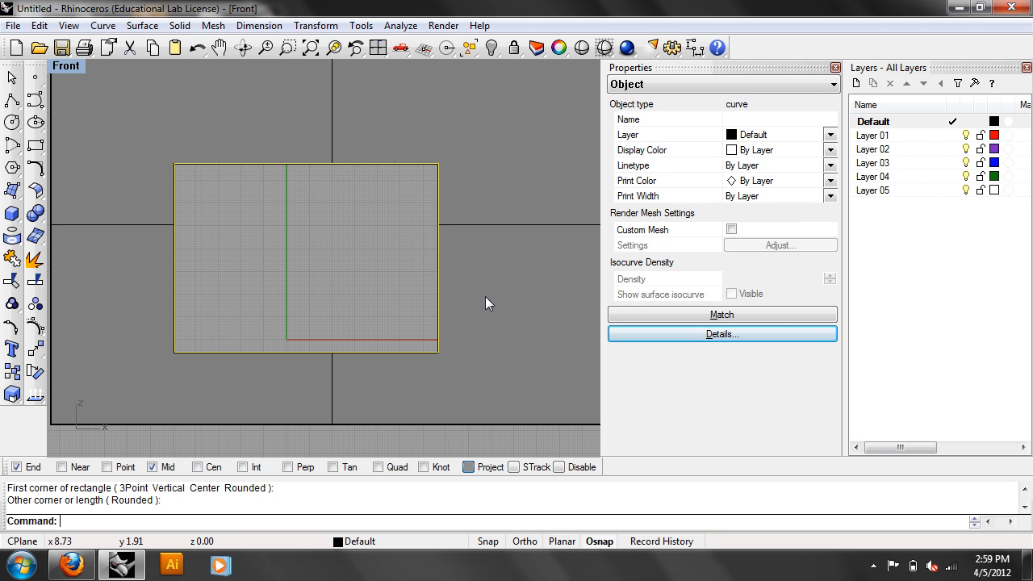
text(ffset)
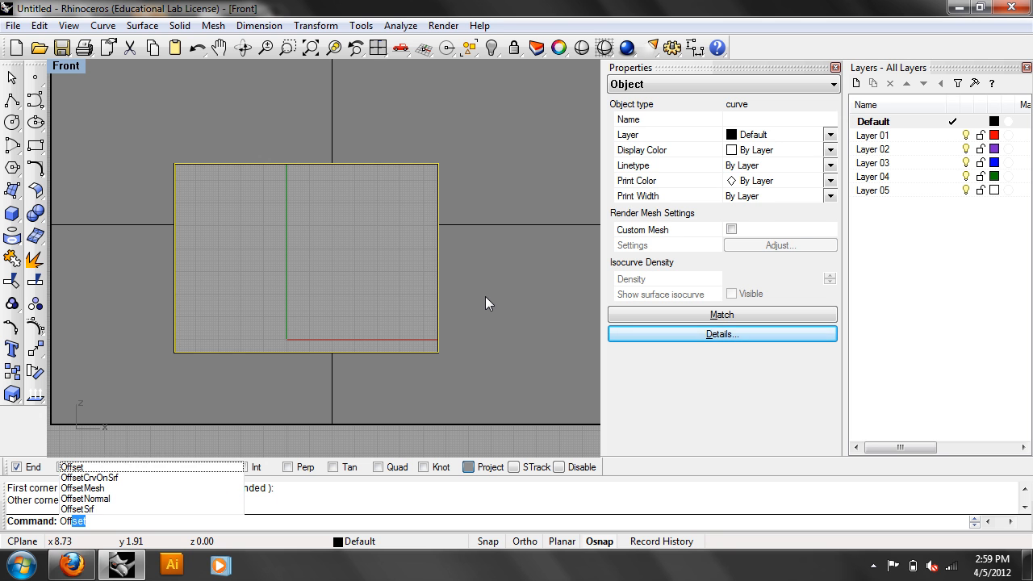
key(Return)
scroll(482, 296, up, 2)
click(381, 277)
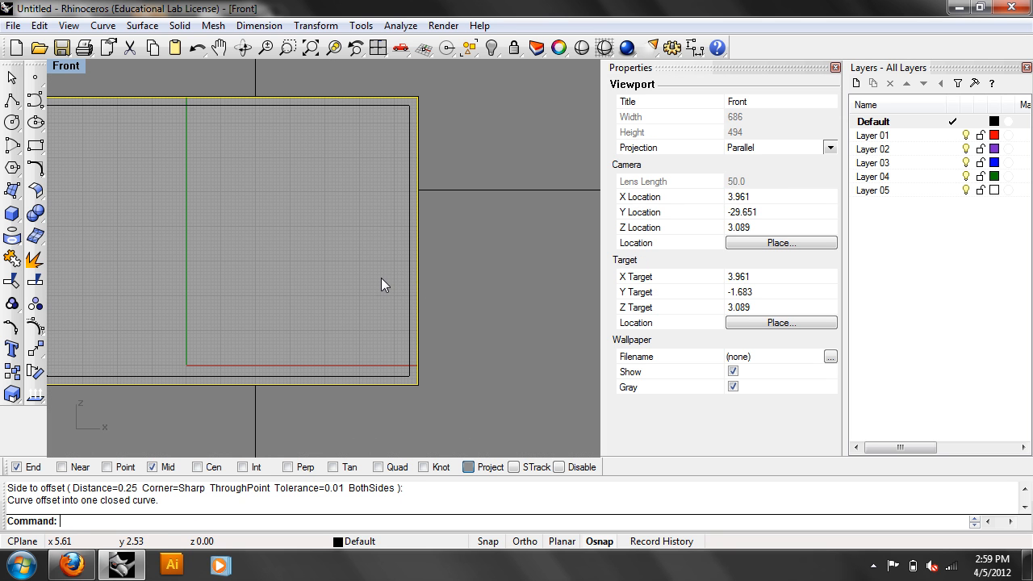
Step: Select both the opening rectangle and its inner offset curve, and switch the viewport to Perspective
shift+click(410, 275)
click(77, 68)
mouse_move(122, 263)
click(264, 395)
right_drag(375, 271, 364, 264)
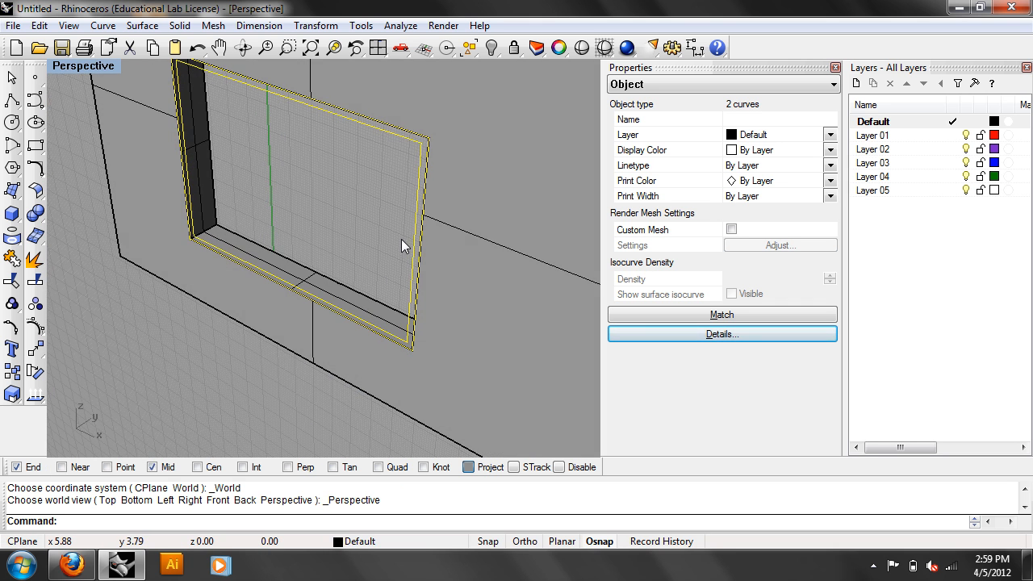
shift+right_drag(368, 212, 312, 299)
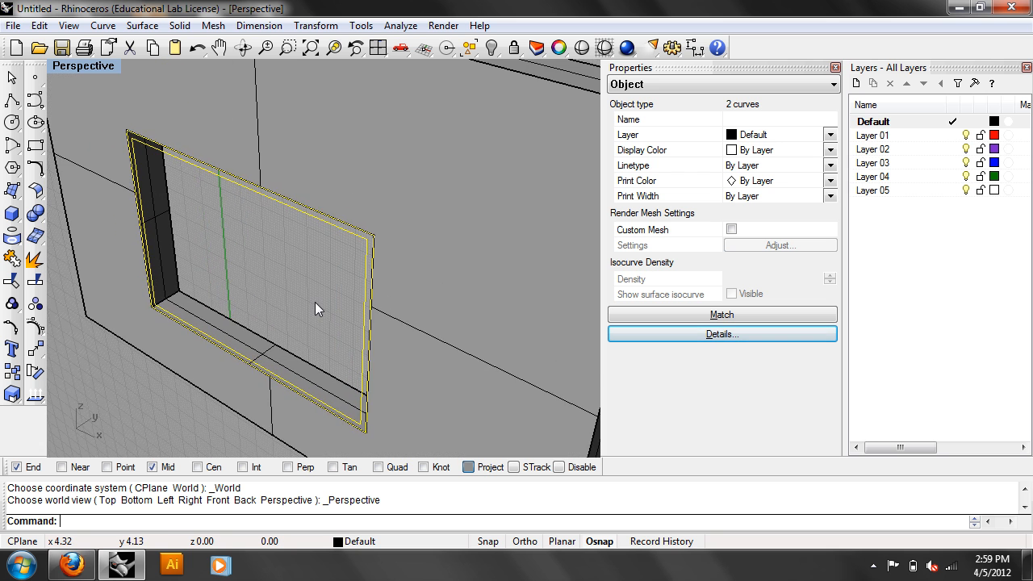
scroll(314, 301, up, 2)
Step: Try to move both rectangles from the opening's lower outer corner to the midpoint of its depth edge
text(Mo)
key(Return)
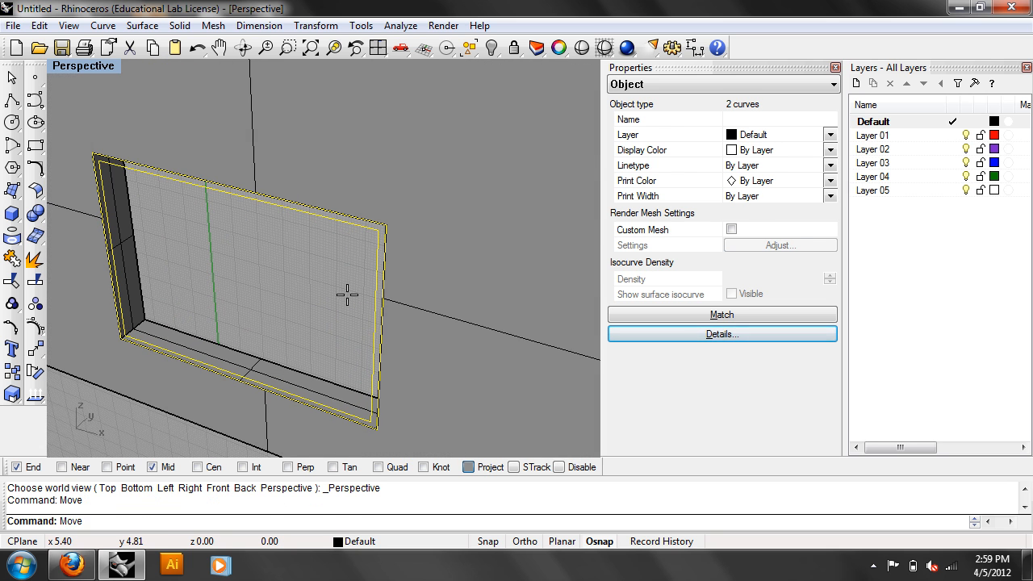
click(375, 429)
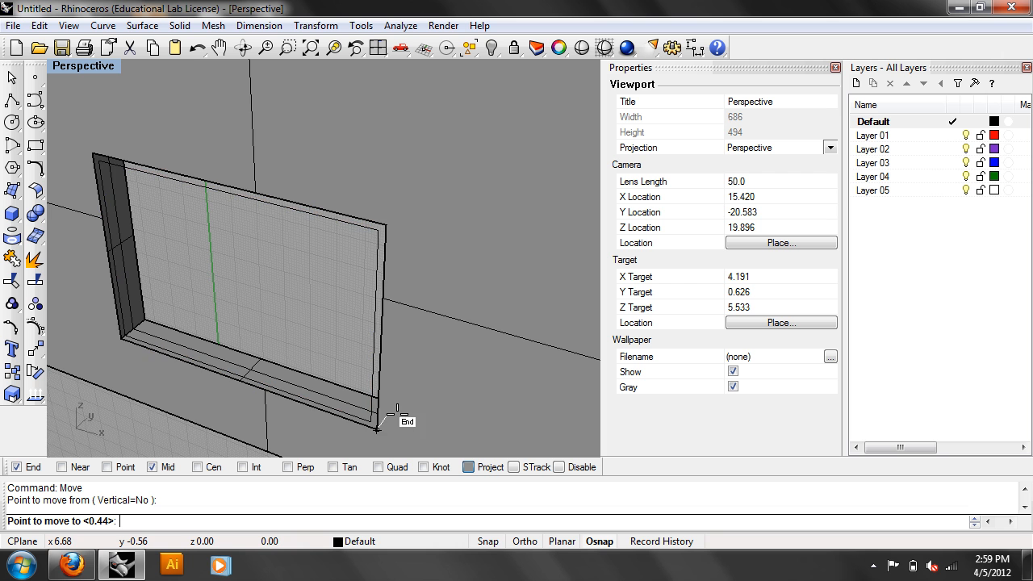
right_drag(307, 392, 482, 385)
scroll(375, 374, up, 4)
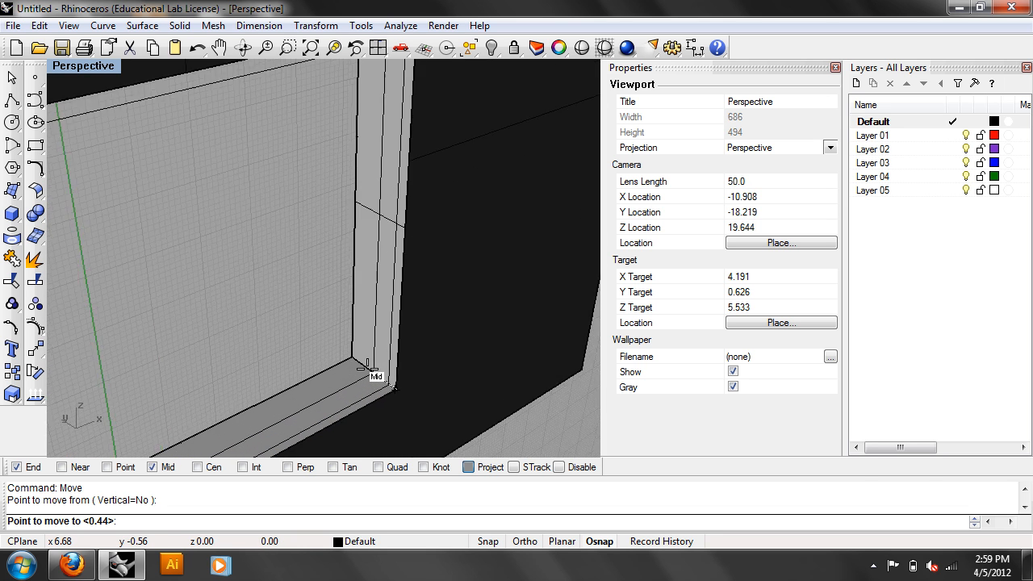
click(380, 377)
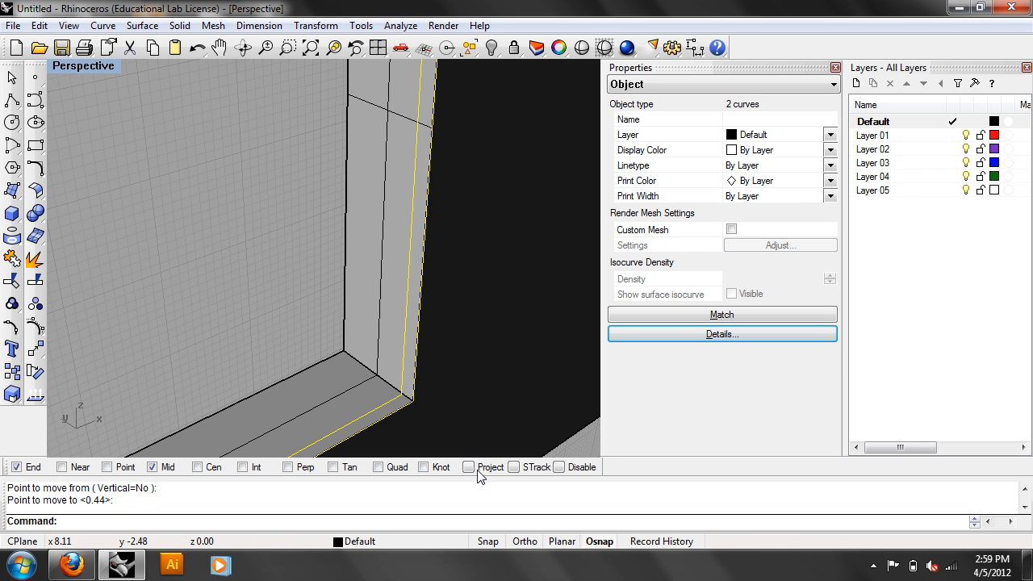
Step: With snap projection off, move both rectangles from the opening's lower corner to the midpoint of the slab's thickness
key(Return)
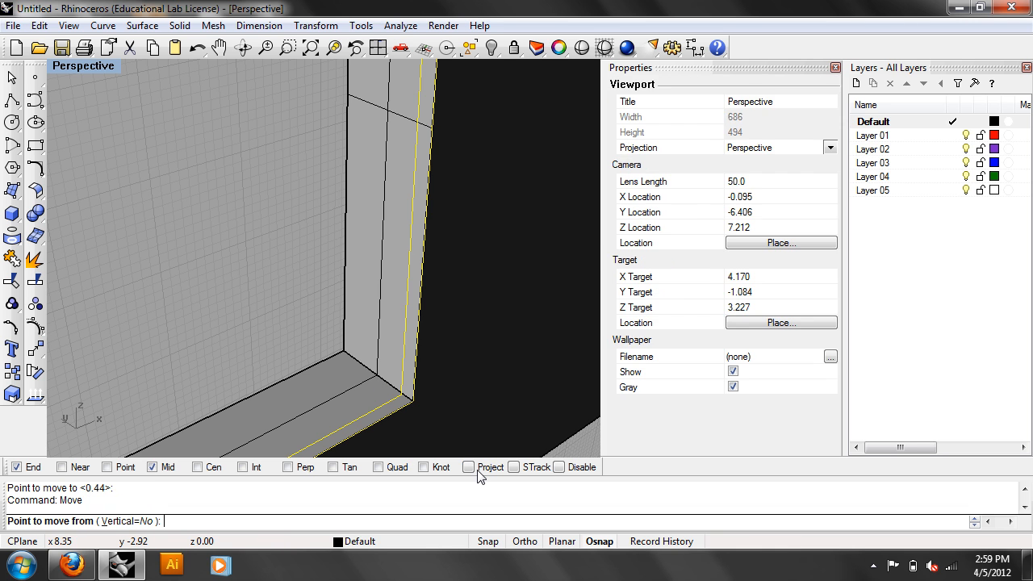
click(408, 401)
click(381, 378)
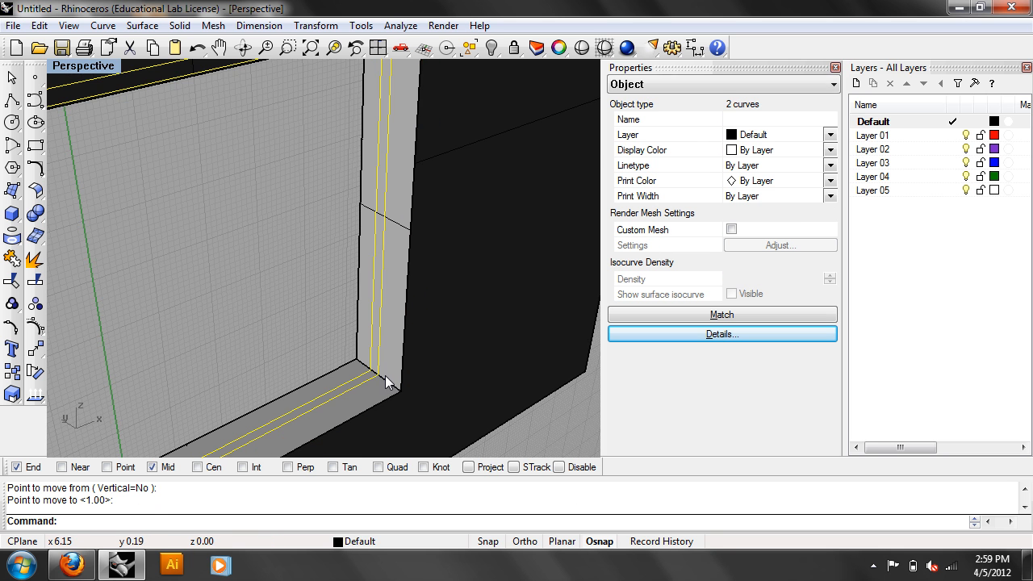
scroll(386, 381, down, 3)
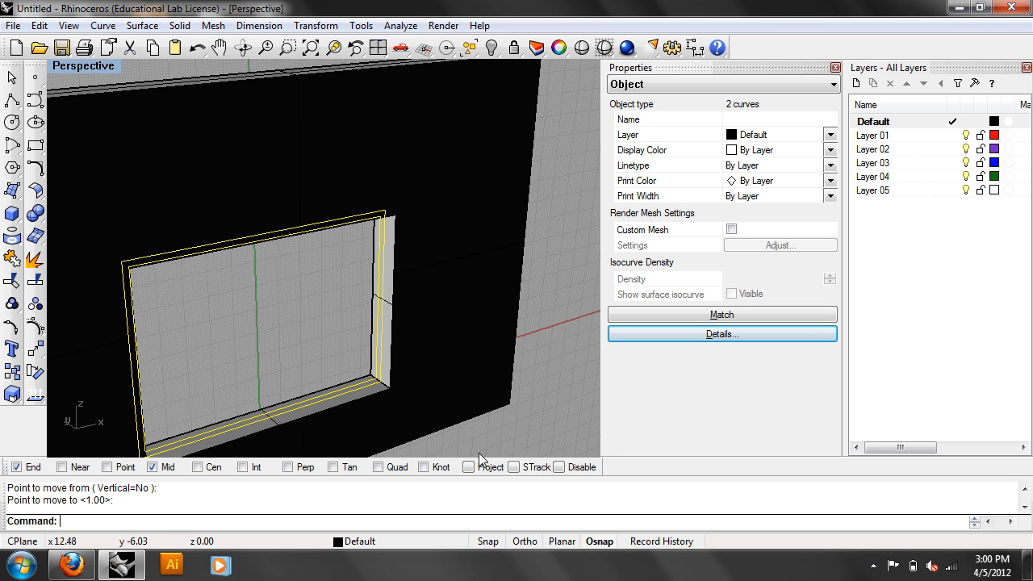
right_drag(393, 399, 397, 384)
scroll(397, 383, up, 2)
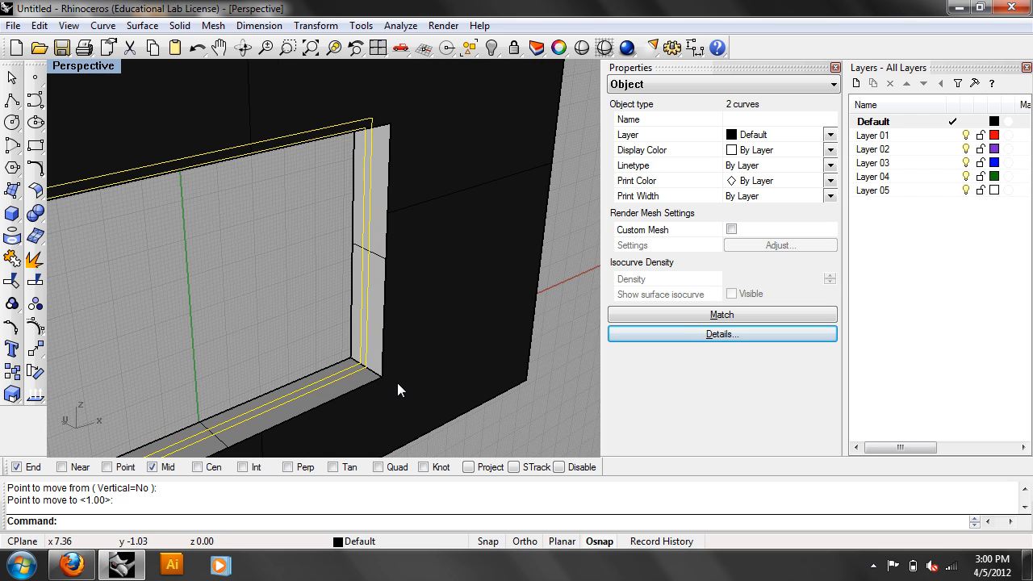
Step: Extrude both rectangles into a capped frame, snapping the depth to the end point at the opening's lower inner corner
scroll(401, 327, up, 2)
text(ExtrudeCrv)
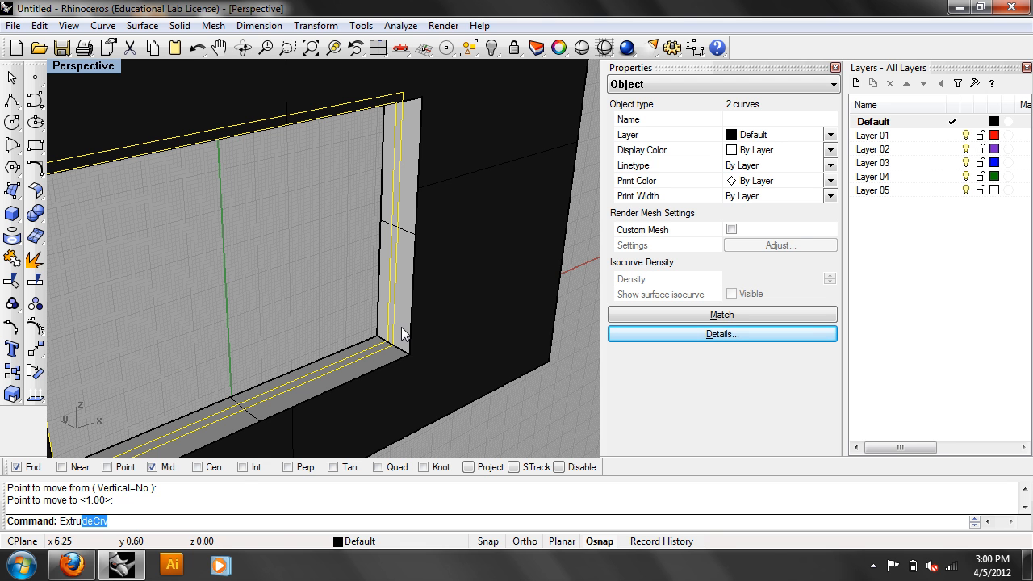
key(Return)
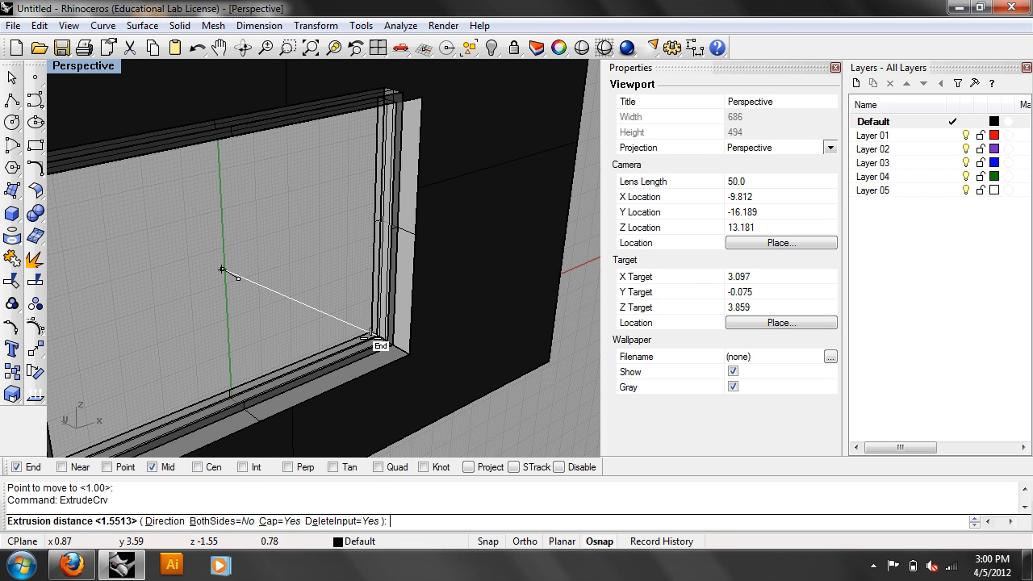
click(378, 337)
mouse_move(343, 336)
right_down()
mouse_move(311, 302)
mouse_move(376, 300)
mouse_move(296, 292)
mouse_move(340, 351)
right_up()
scroll(296, 294, down, 3)
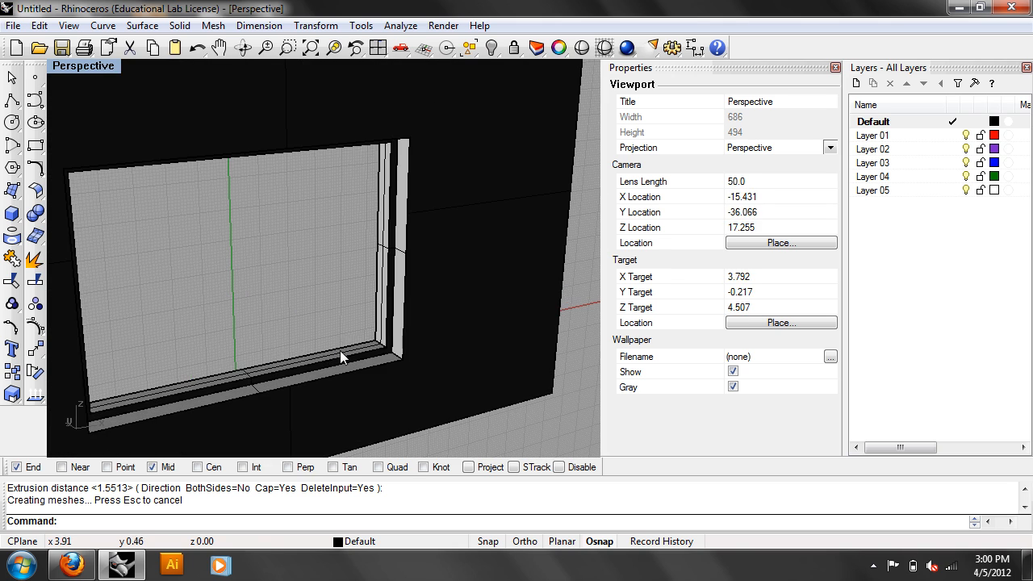
Step: With midpoint snap off, draw a rectangle between opposite inner corners of the new frame
click(339, 350)
key(Delete)
right_drag(230, 280, 145, 258)
click(35, 144)
right_drag(138, 173, 105, 161)
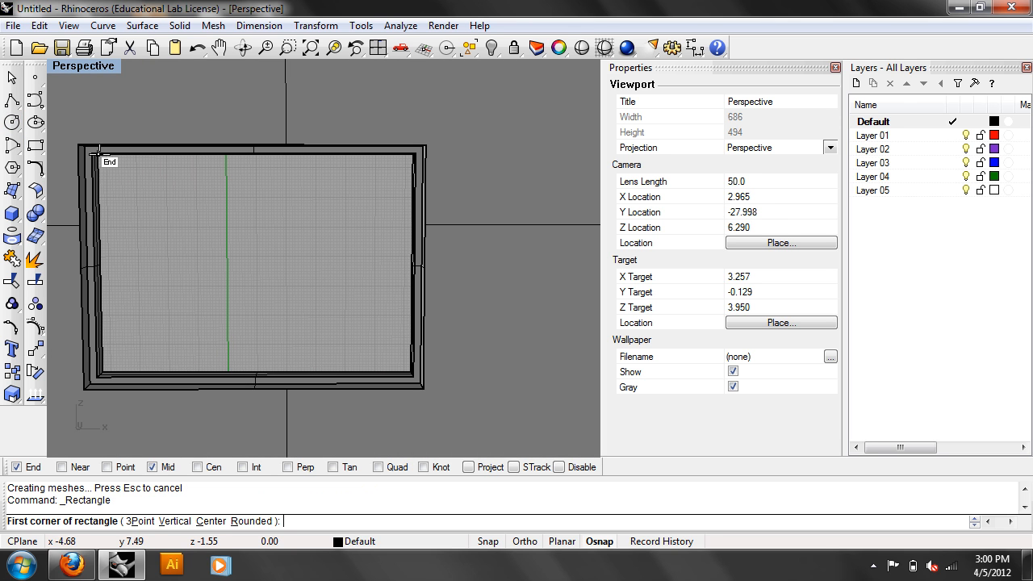
click(162, 466)
click(97, 377)
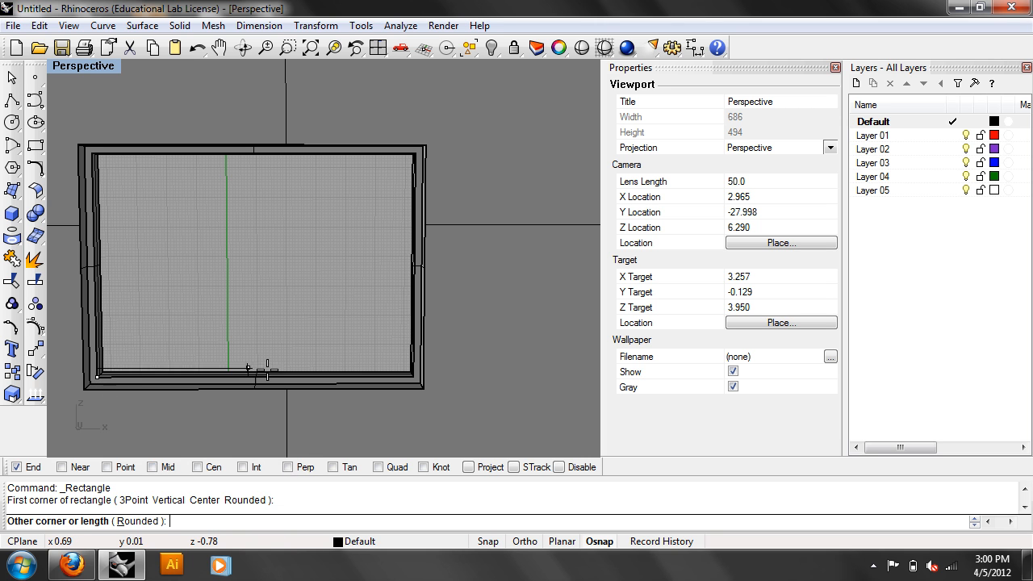
click(418, 155)
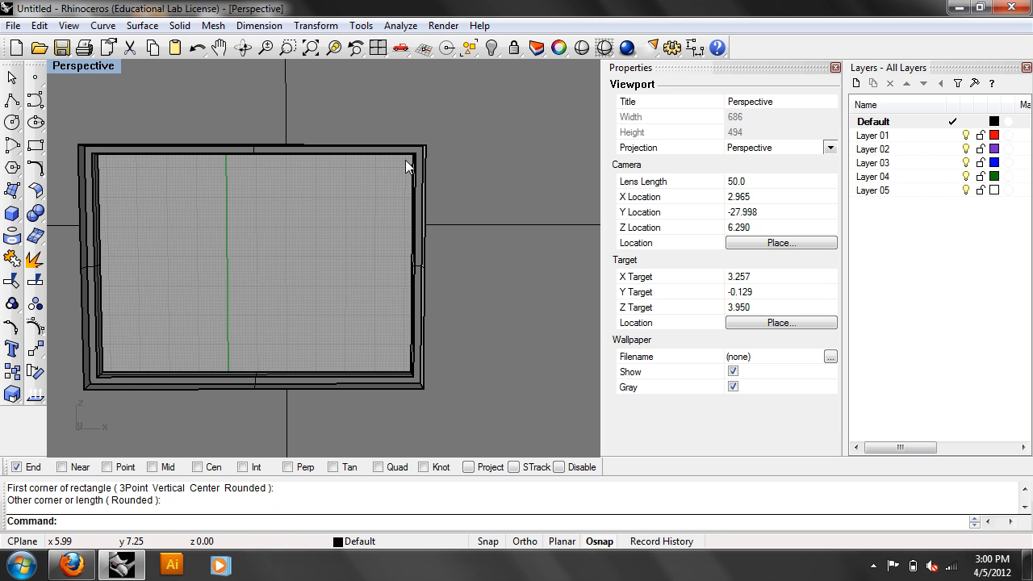
Step: Offset the new rectangle inward by 0.25
click(416, 157)
click(452, 200)
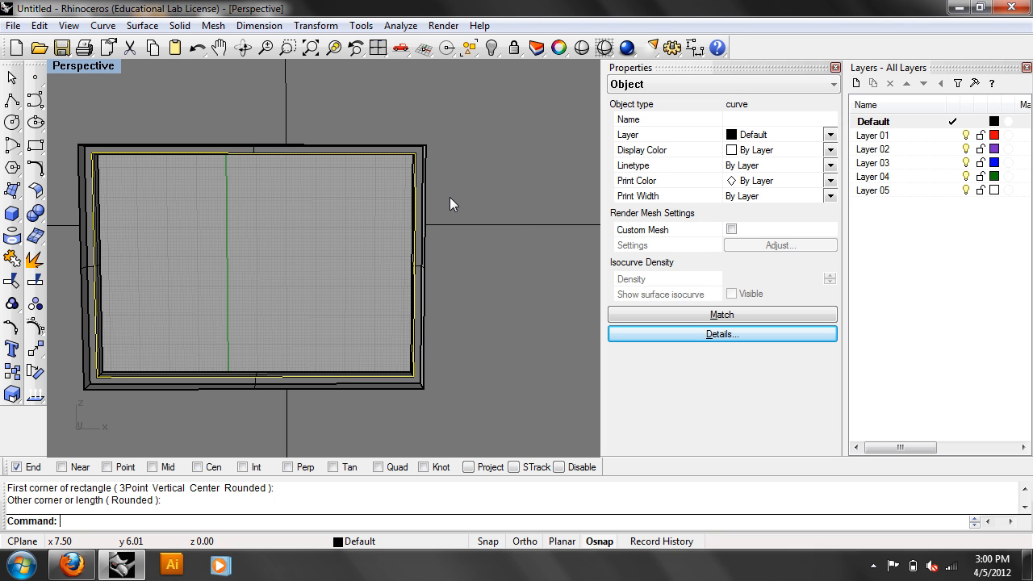
text(Offset)
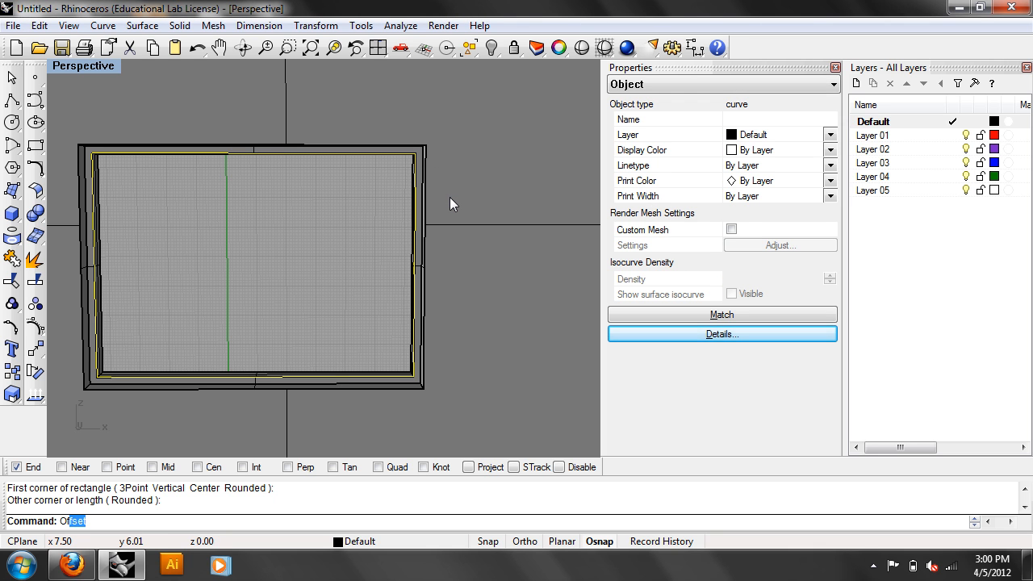
key(Return)
click(377, 213)
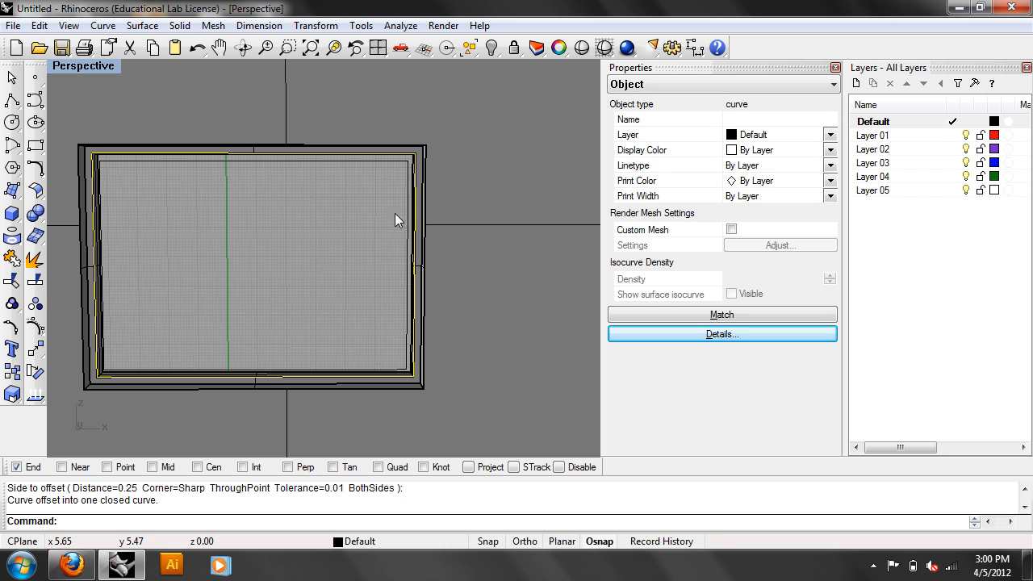
Step: Extrude the new rectangle and its offset together into a second frame, snapping the depth to the opening's upper outer corner
shift+click(406, 213)
text(Extru)
key(Return)
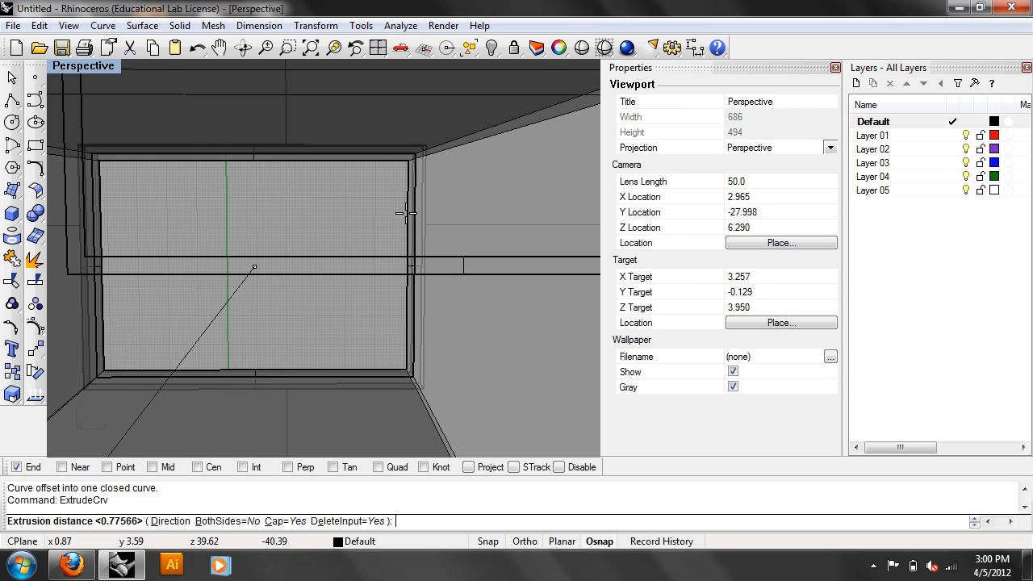
right_drag(406, 214, 473, 314)
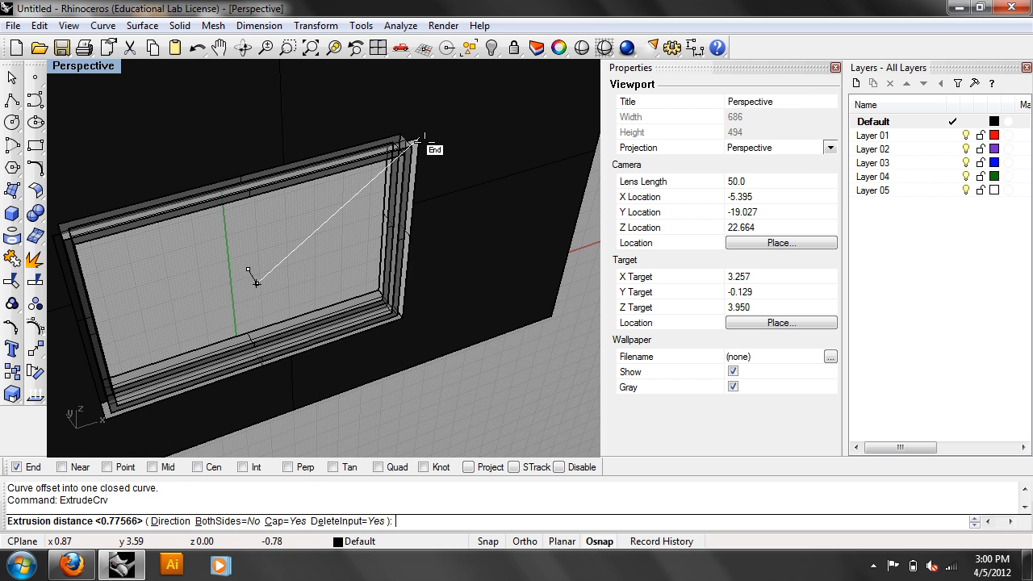
click(424, 142)
right_drag(461, 406, 363, 289)
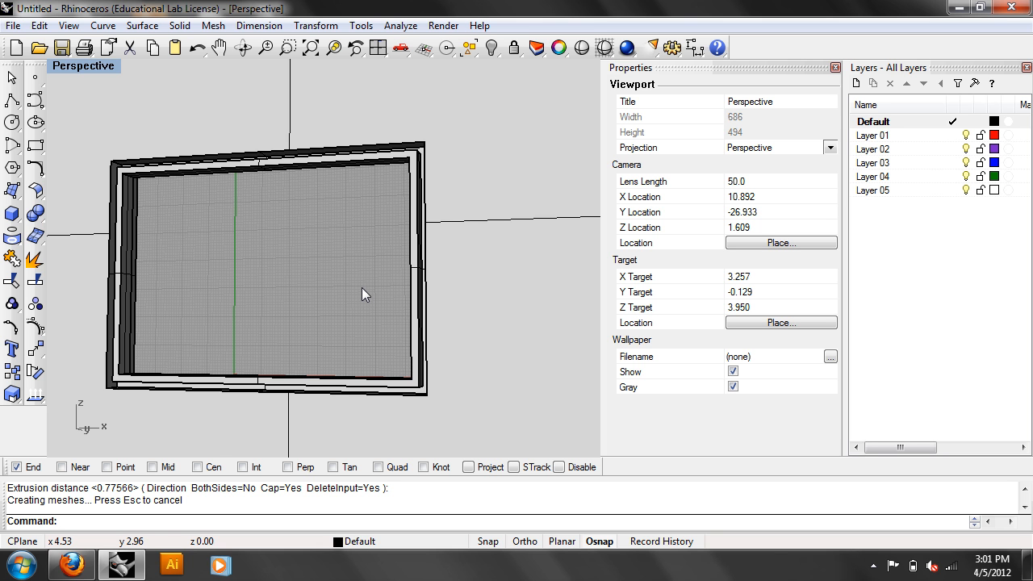
right_drag(362, 282, 365, 402)
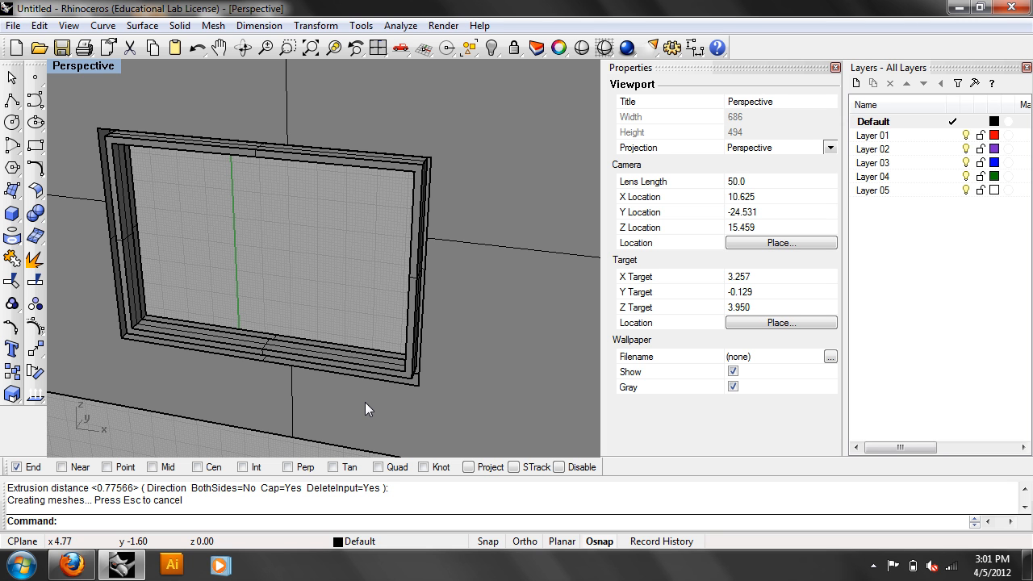
right_drag(396, 349, 621, 327)
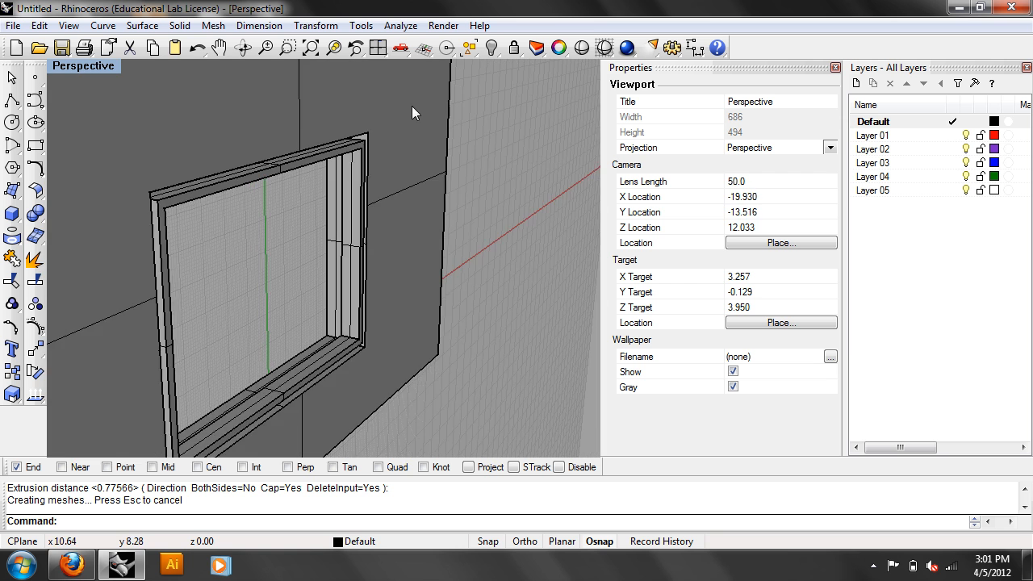
scroll(387, 114, up, 6)
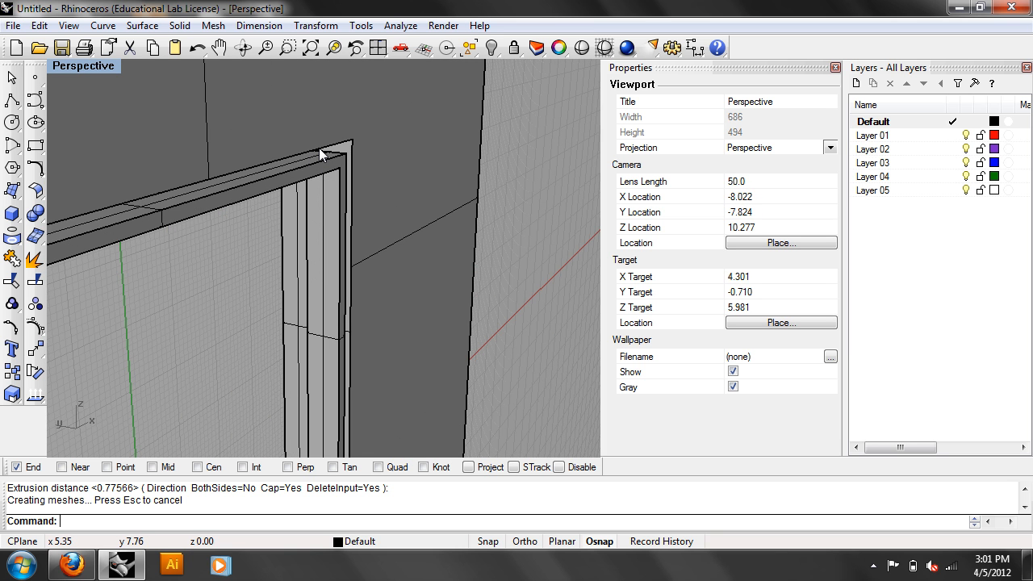
scroll(410, 228, down, 5)
Step: Delete the slab, both window frames and the remaining opening surfaces to empty the model
right_drag(454, 253, 286, 196)
drag(516, 431, 230, 235)
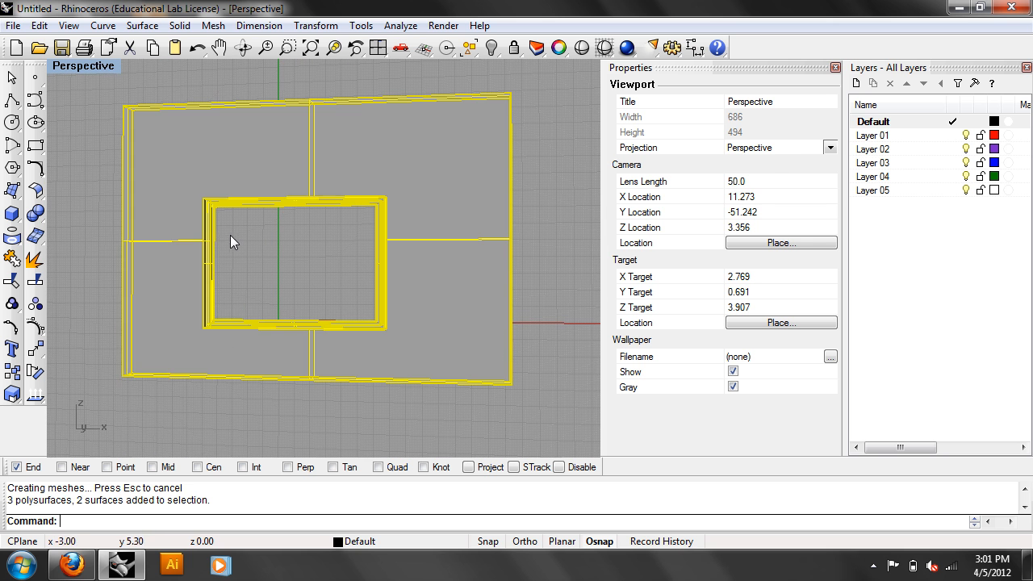
click(38, 25)
click(83, 176)
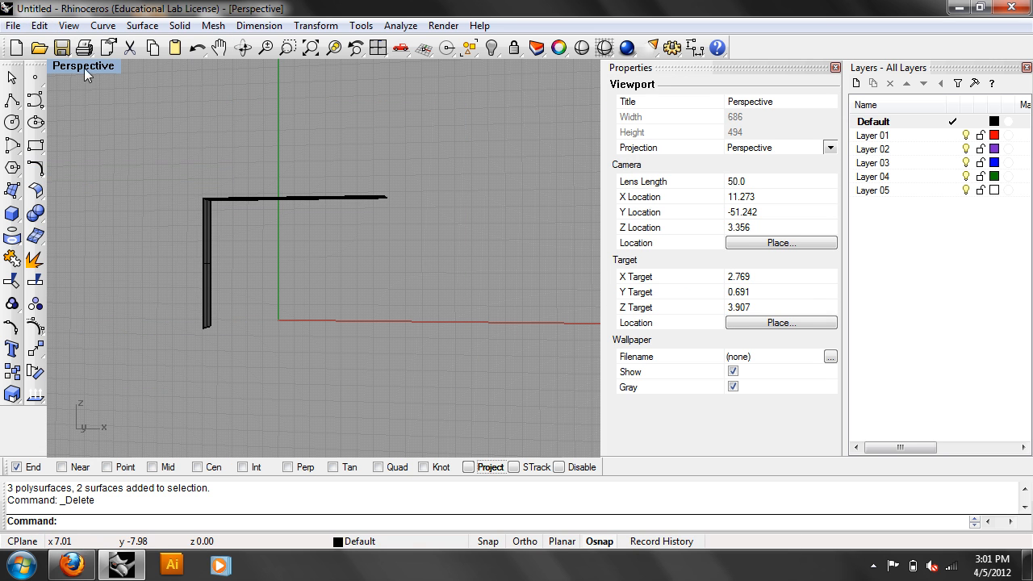
drag(419, 379, 69, 118)
click(39, 25)
click(77, 178)
text(Top)
key(Return)
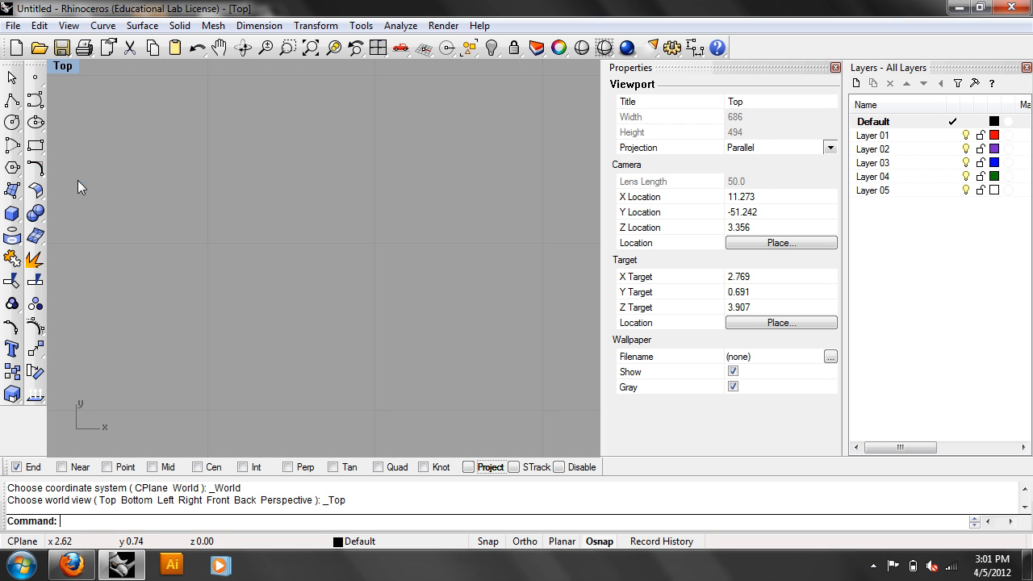
mouse_move(377, 230)
right_down()
mouse_move(348, 207)
mouse_move(367, 221)
right_up()
scroll(347, 213, down, 11)
scroll(323, 212, up, 5)
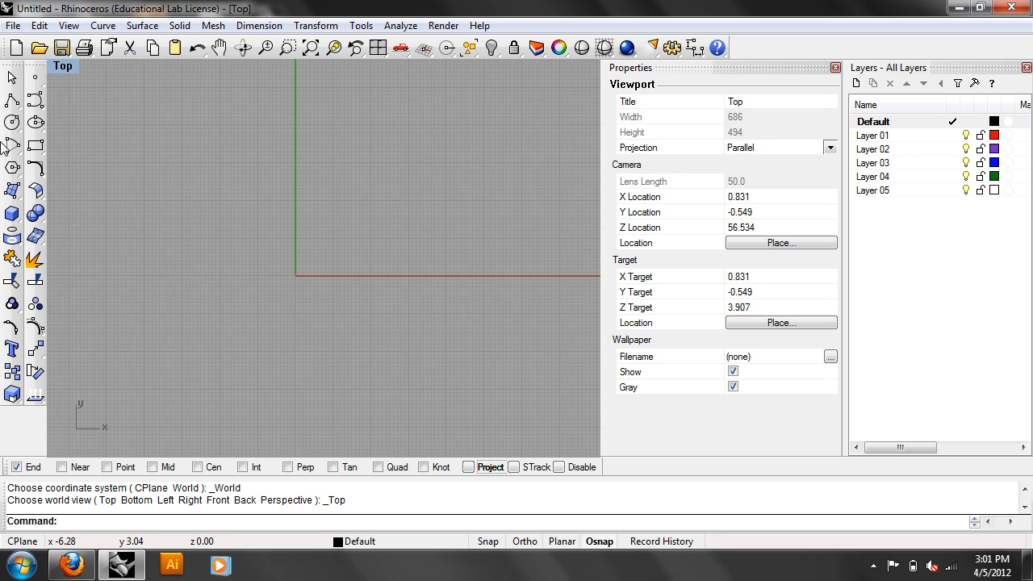
click(16, 213)
click(224, 155)
click(459, 339)
click(57, 66)
mouse_move(108, 259)
click(312, 396)
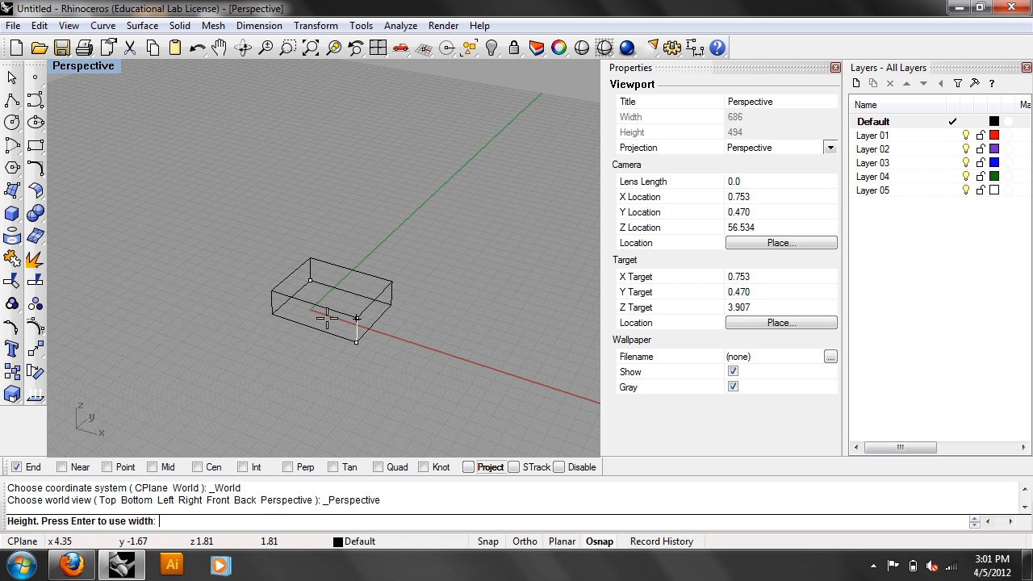
key(Escape)
Step: Draw a thin upright box as a new slab on the Front construction plane, working in the Perspective view
text(front)
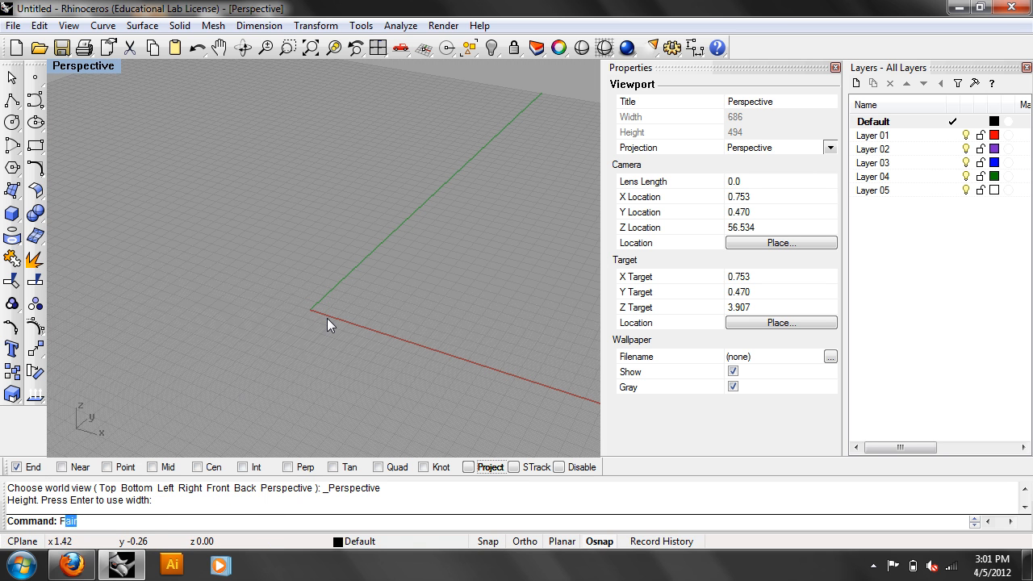
key(Return)
click(70, 71)
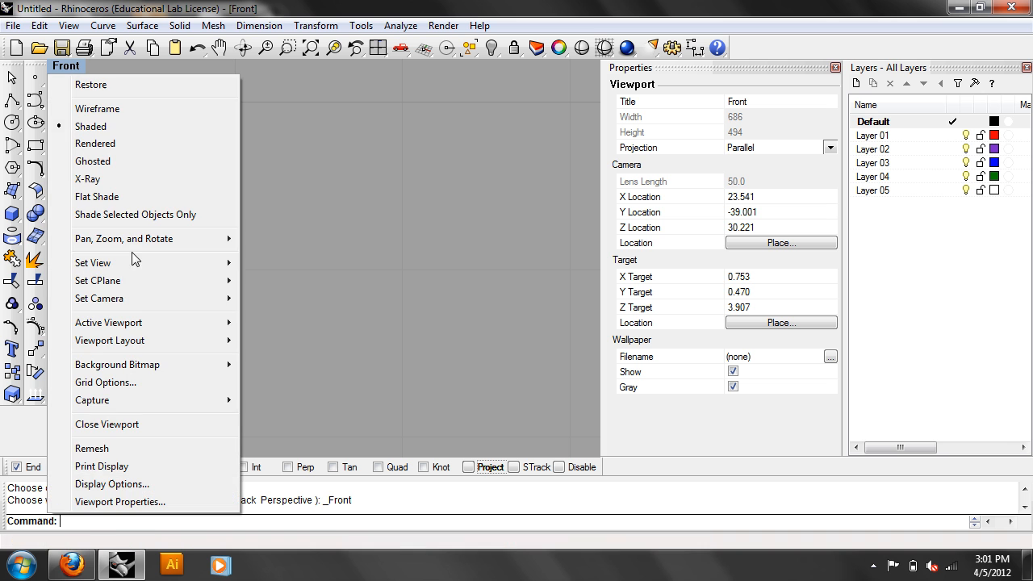
mouse_move(108, 263)
click(306, 394)
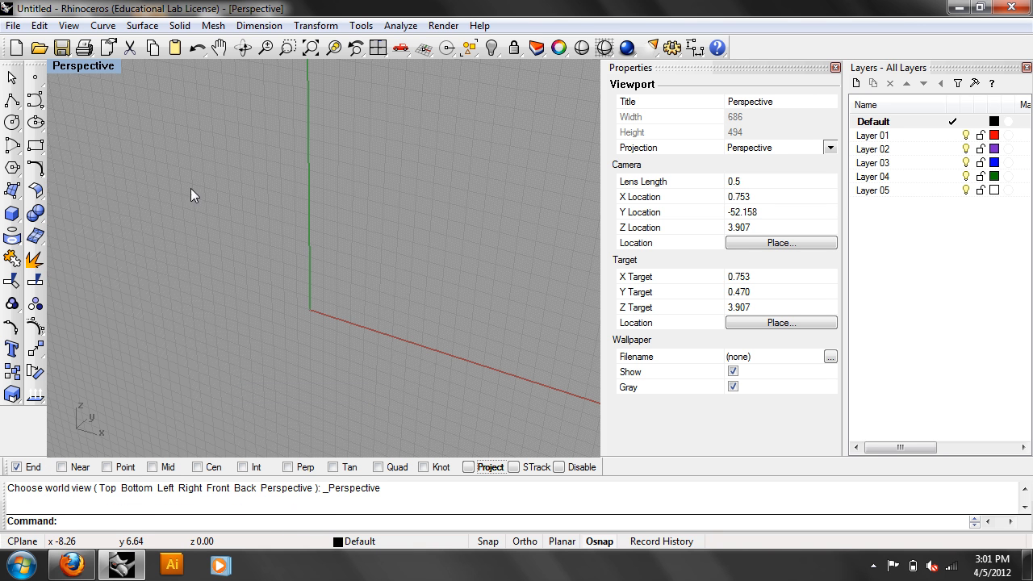
click(12, 213)
click(229, 191)
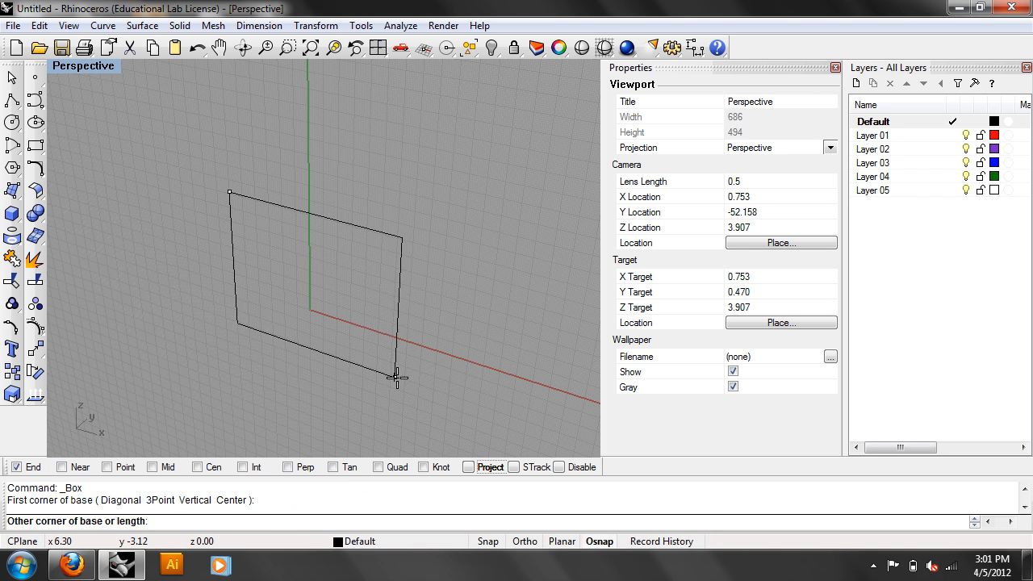
click(437, 379)
click(387, 365)
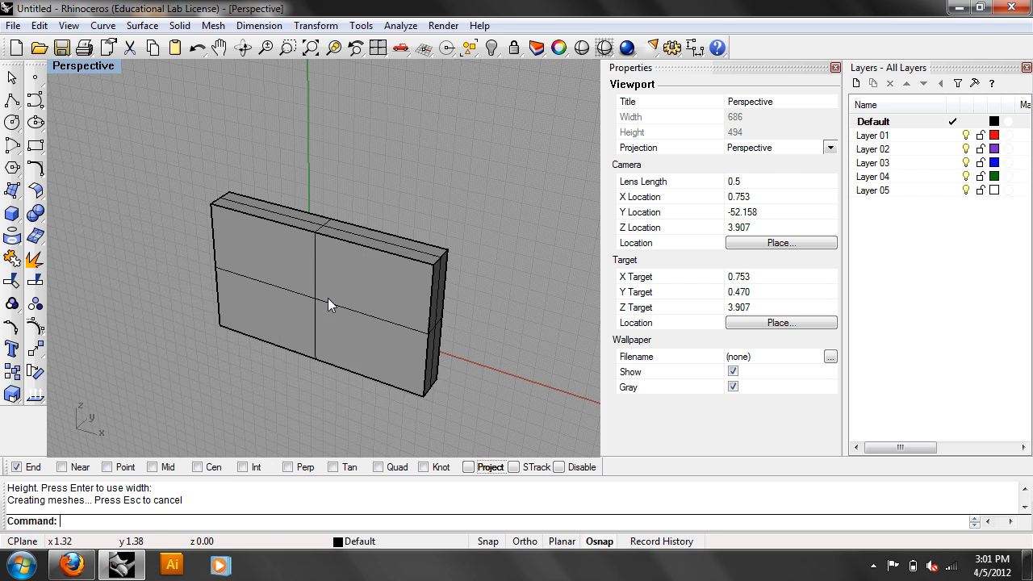
right_drag(329, 302, 249, 250)
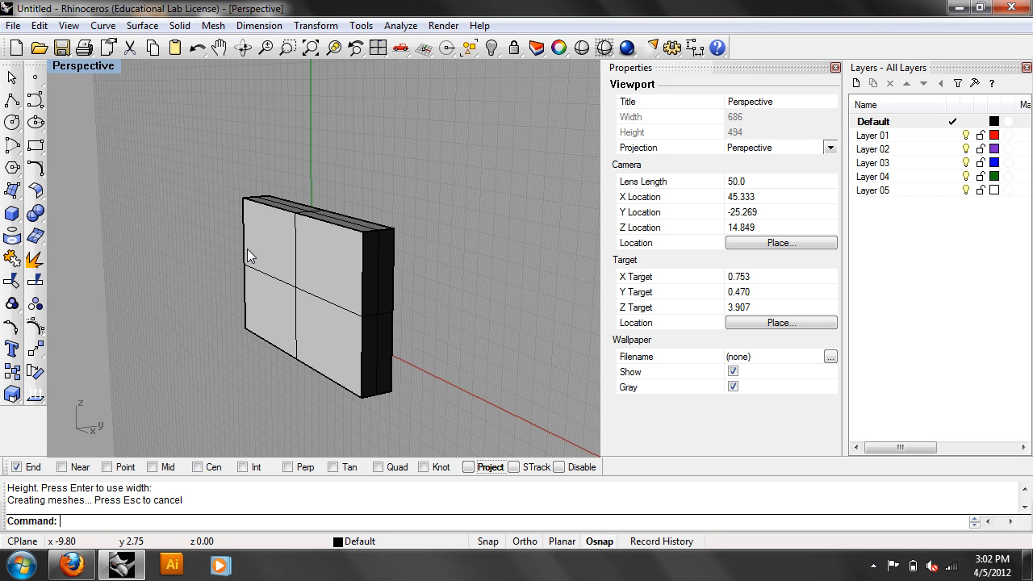
Step: In the Front view, draw a smaller rectangle within the slab's face and switch the display to Wireframe
text(front)
key(Return)
click(40, 143)
click(248, 235)
key(Escape)
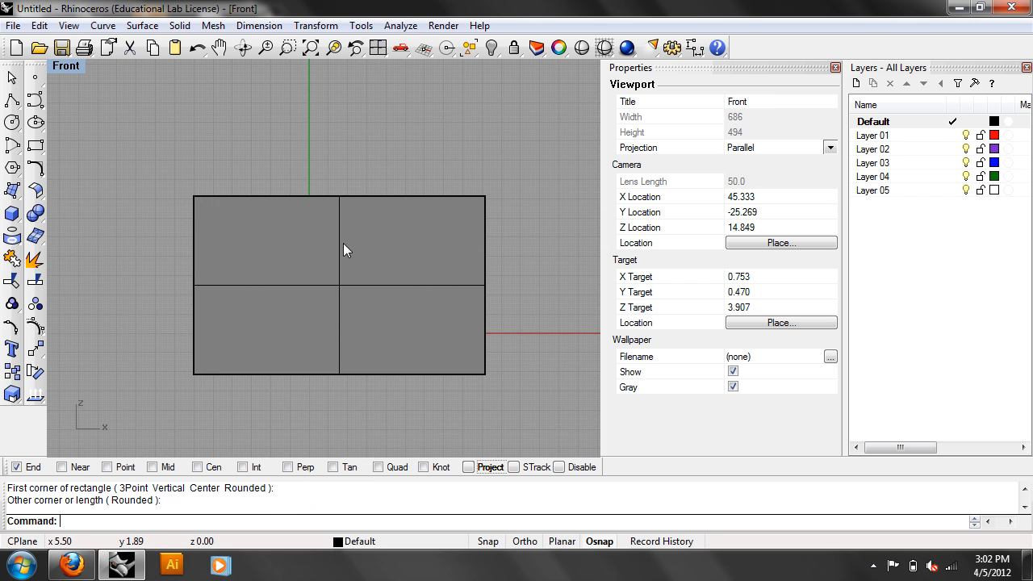
click(71, 66)
click(98, 110)
Step: Move the rectangle out in front of the slab in the Top view, and return to the Front view
click(389, 237)
text(Top)
key(Return)
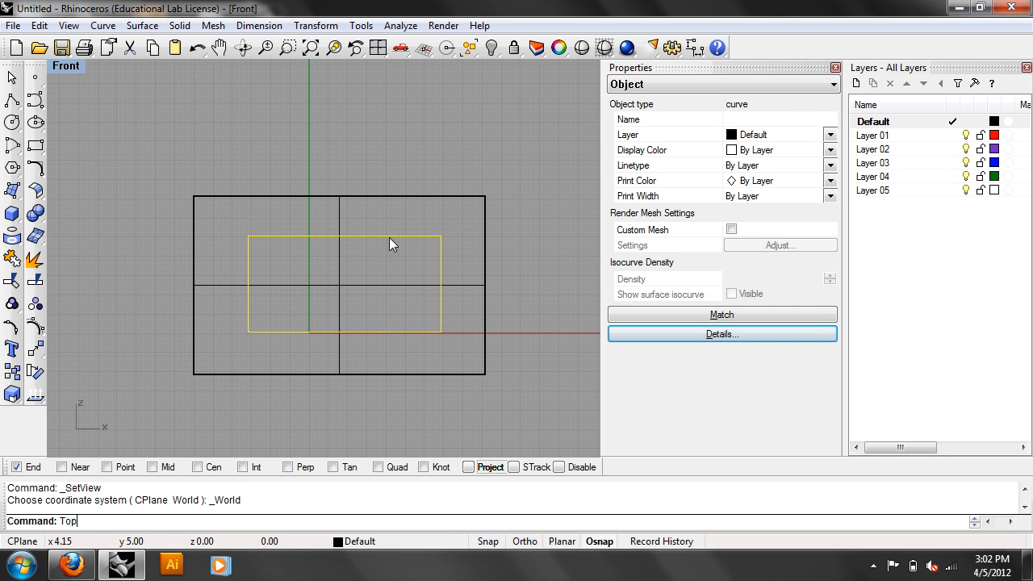
drag(399, 267, 407, 324)
text(Front)
key(Return)
click(528, 244)
Step: Project the rectangle onto the slab from the Front view
text(R)
key(BackSpace)
text(Project)
key(Return)
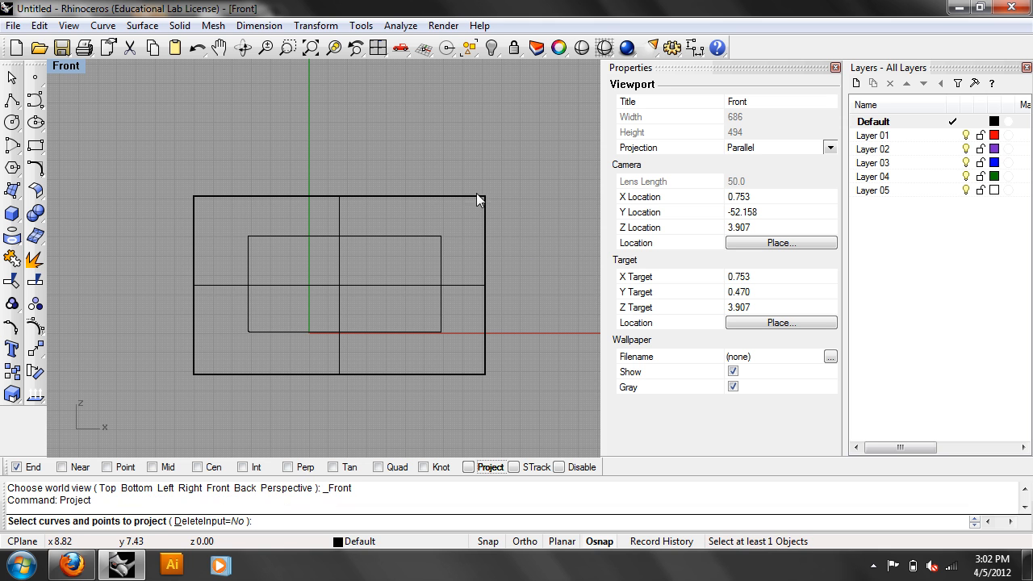
click(441, 239)
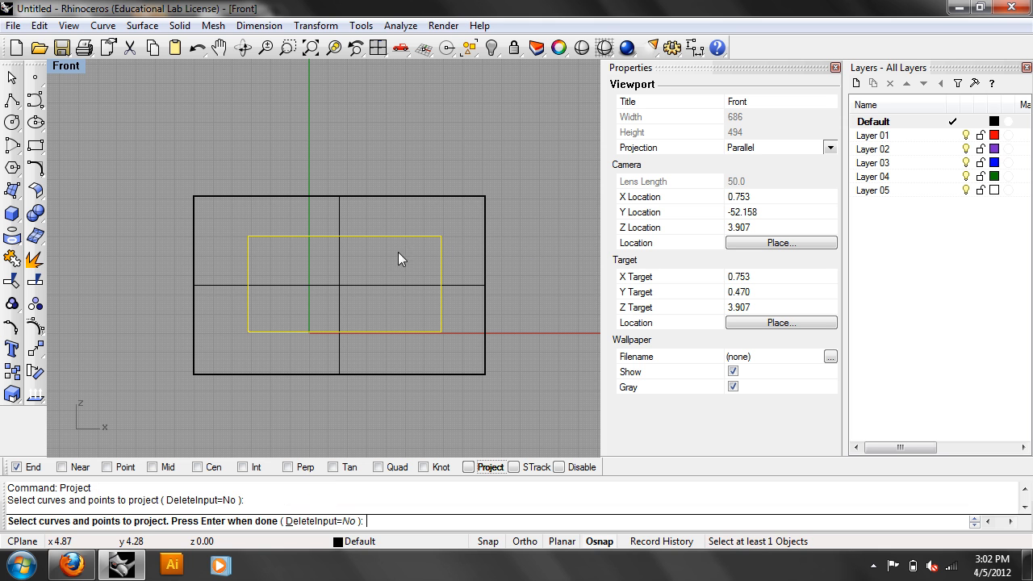
key(Return)
click(341, 257)
key(Return)
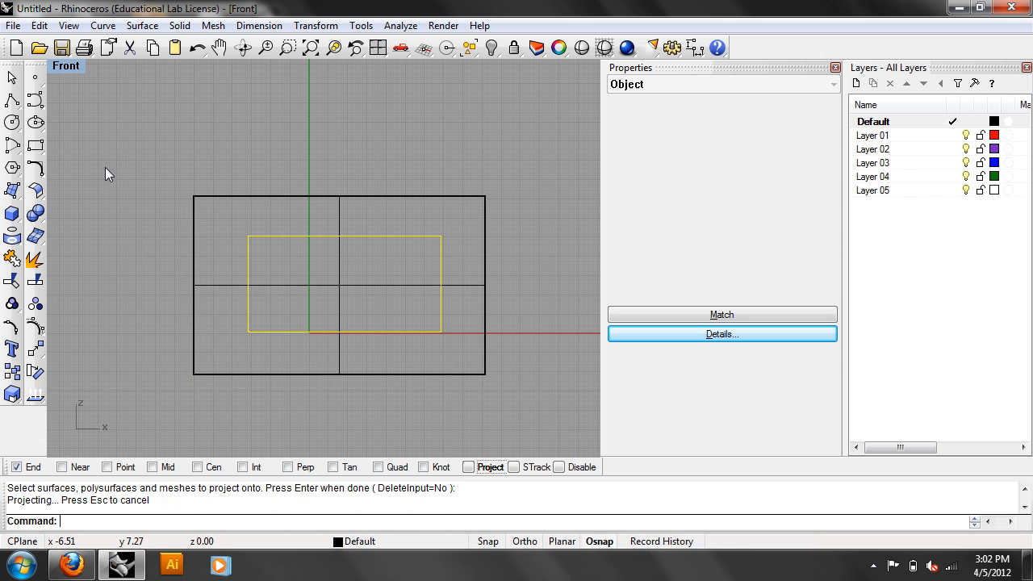
Step: In the Perspective view, delete the original rectangle in front of the slab and the projected copy on its back face
click(73, 66)
mouse_move(144, 262)
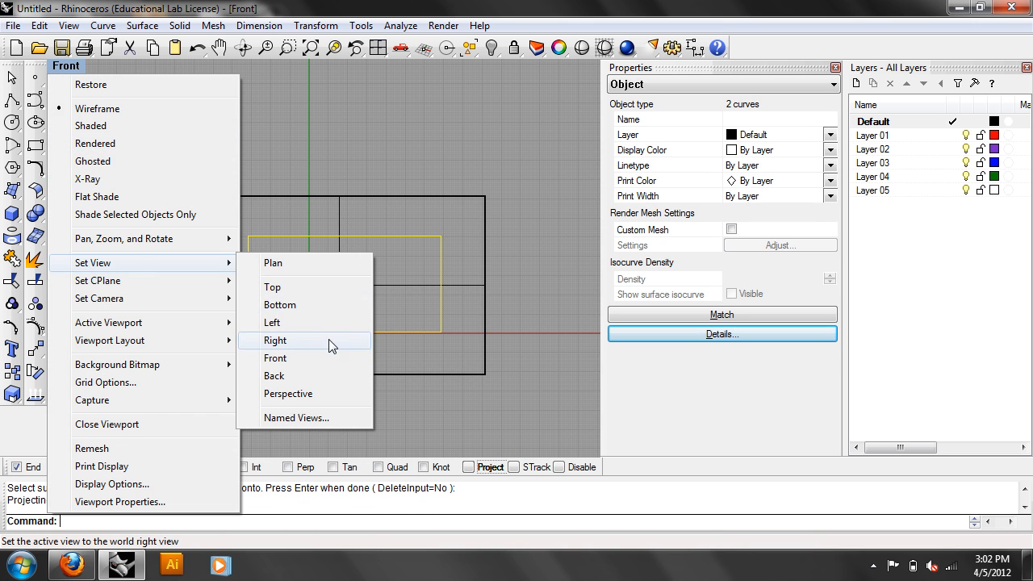
click(302, 393)
right_drag(389, 198, 381, 203)
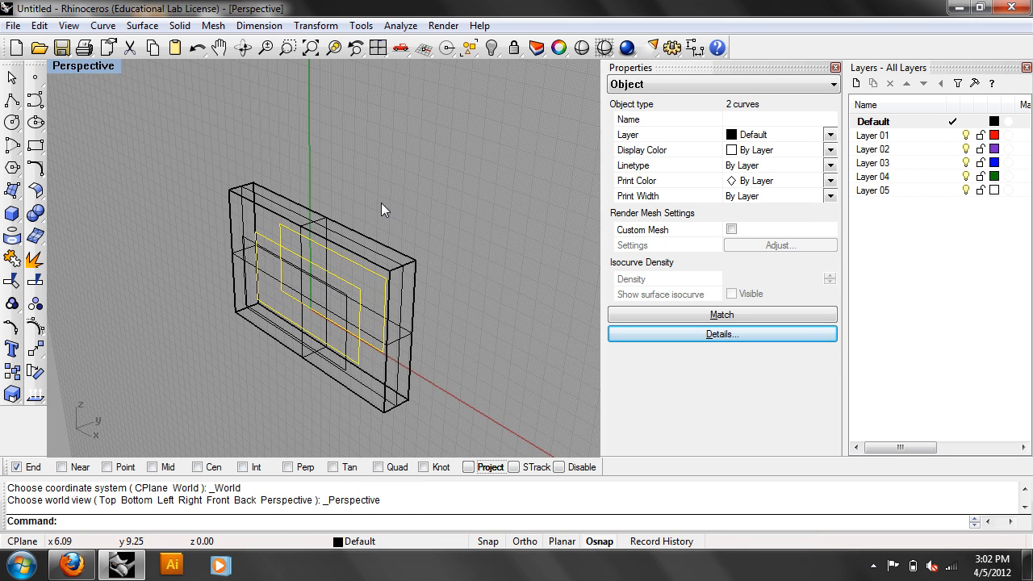
click(381, 202)
right_drag(346, 251, 263, 233)
click(263, 239)
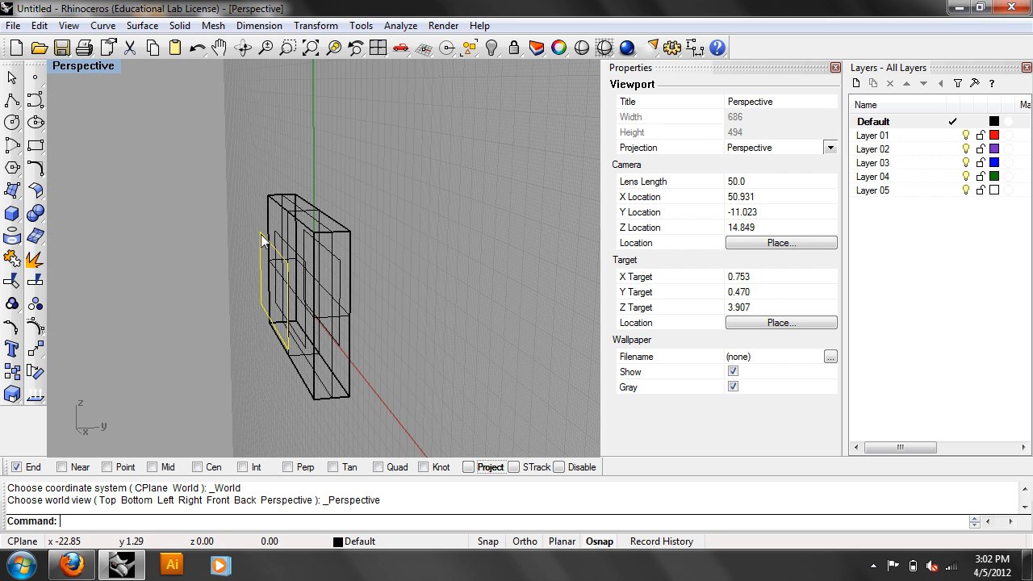
shift+click(325, 245)
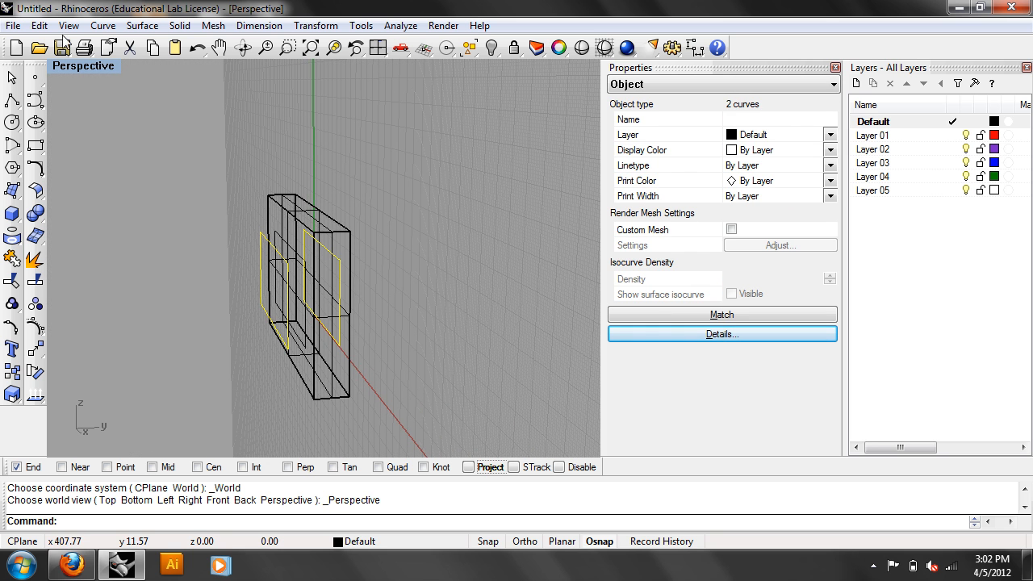
click(39, 25)
click(72, 173)
Step: Return to the Front view and select the remaining projected rectangle on the slab's front face
text(Front)
key(Return)
click(388, 237)
Step: Try offsetting the rectangle inward by a distance of 1, and undo the offset
text(Offset)
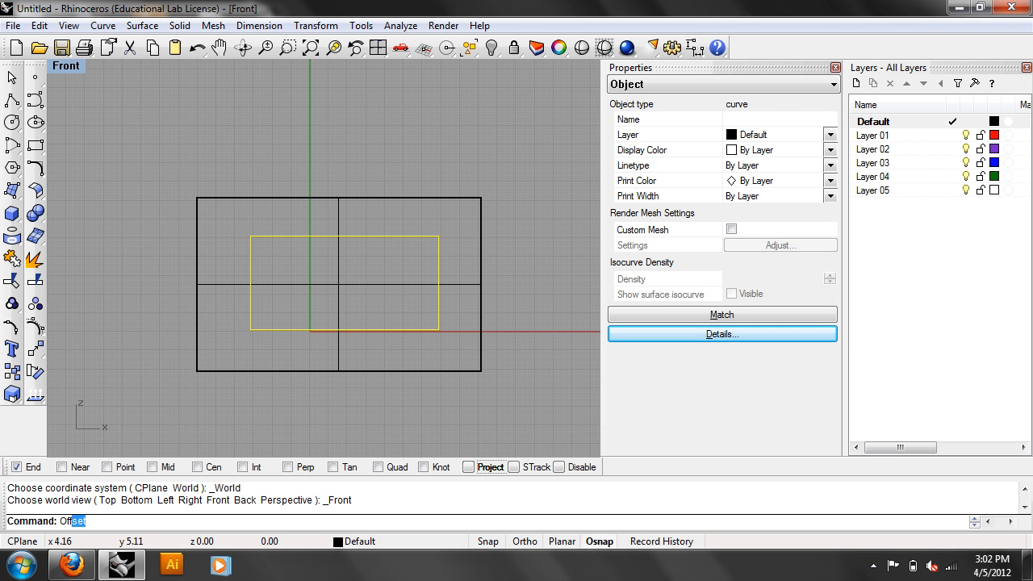
key(Return)
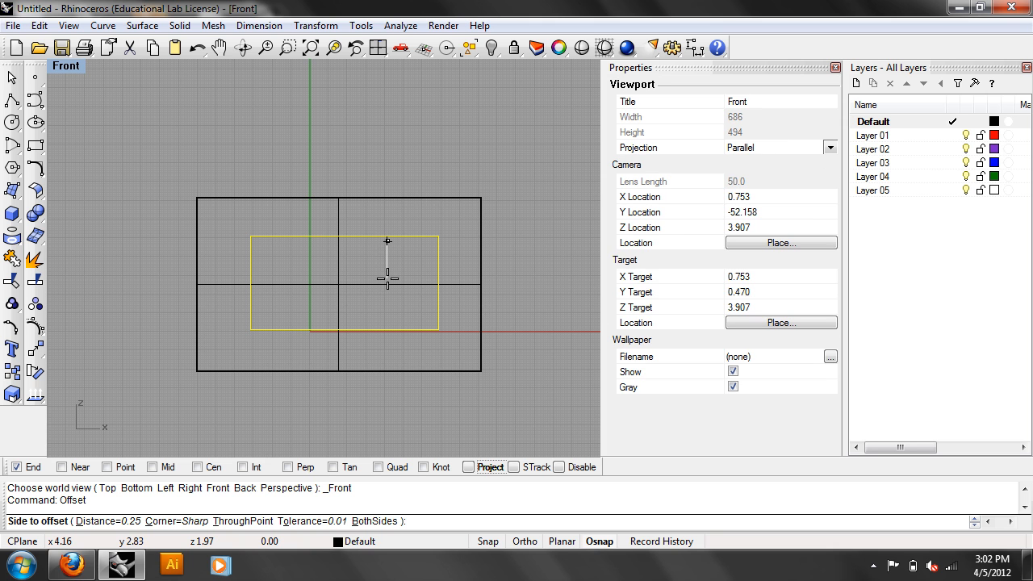
click(103, 521)
text(1)
key(Return)
click(404, 292)
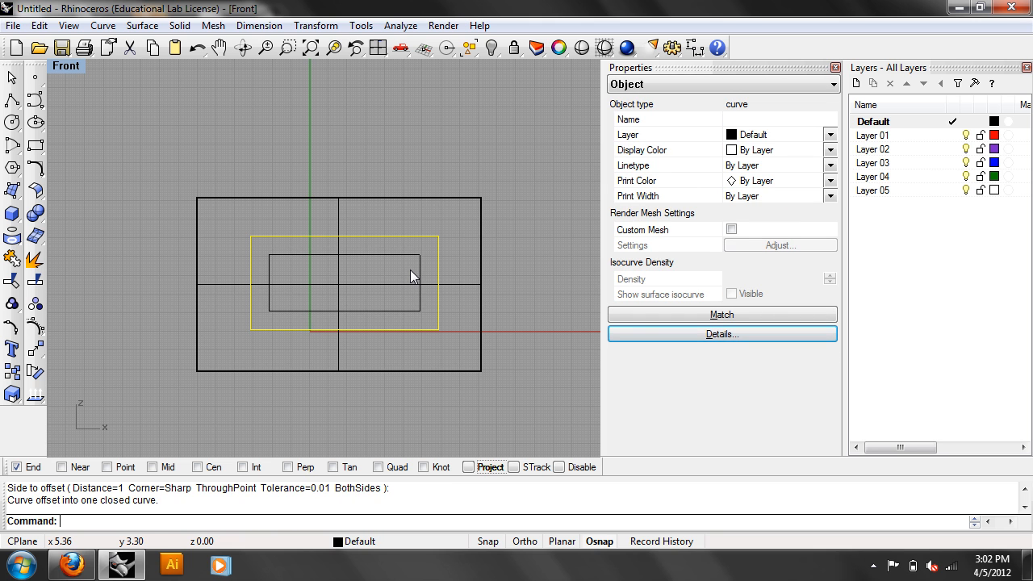
key(ctrl+z)
Step: Offset the projected rectangle inward by 0.33 and clear the selection
text(of)
key(Return)
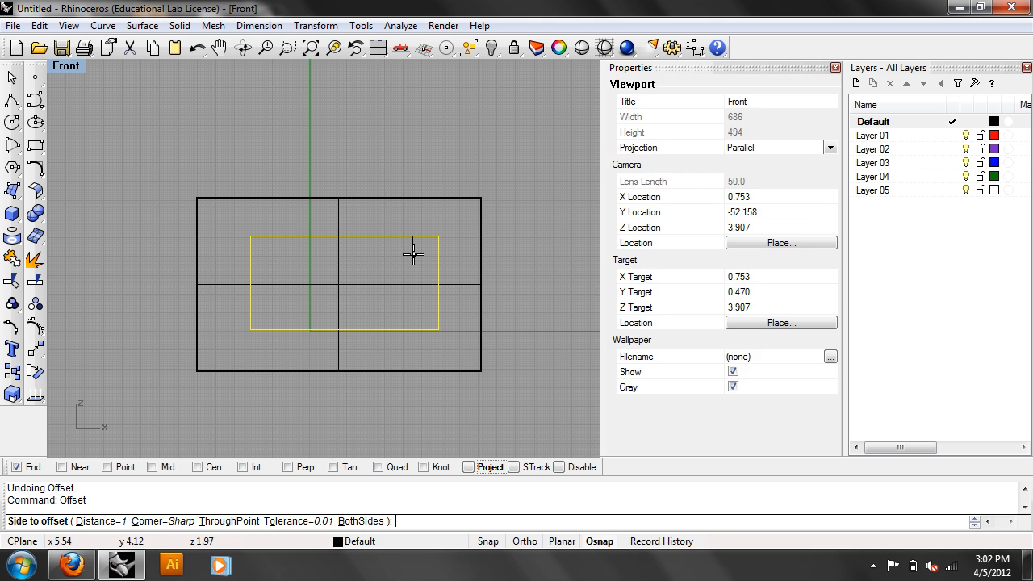
text(0.33)
key(Return)
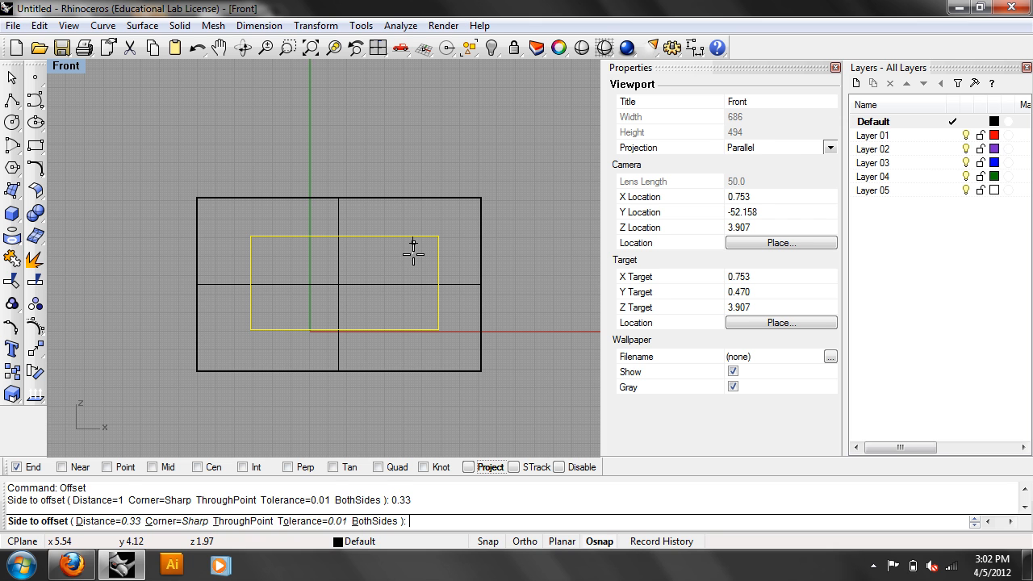
click(428, 301)
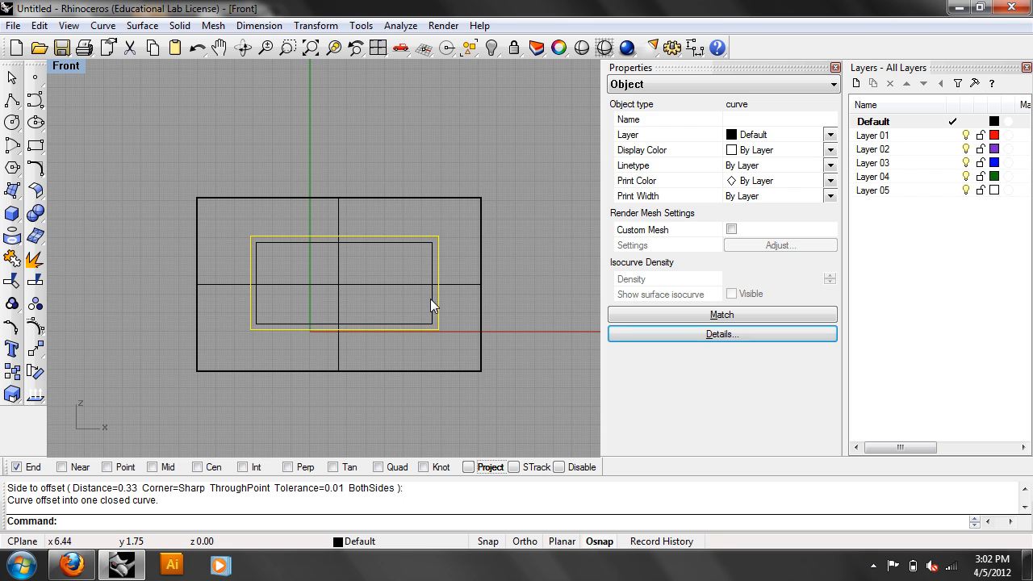
click(542, 298)
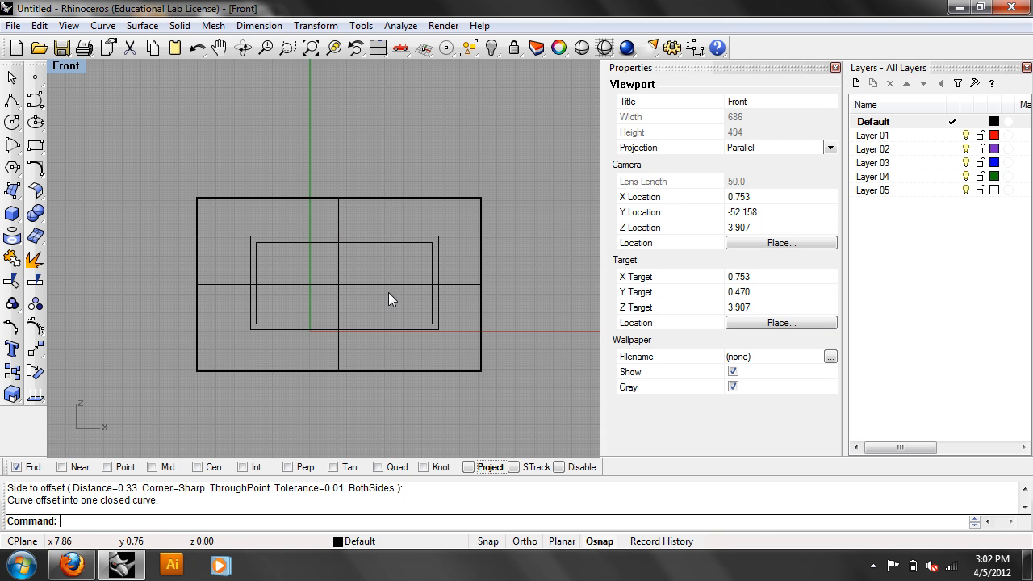
Step: Switch to the Perspective view with Shaded display and select the slab
right_click(69, 74)
click(69, 75)
mouse_move(193, 263)
click(288, 394)
click(90, 70)
click(90, 125)
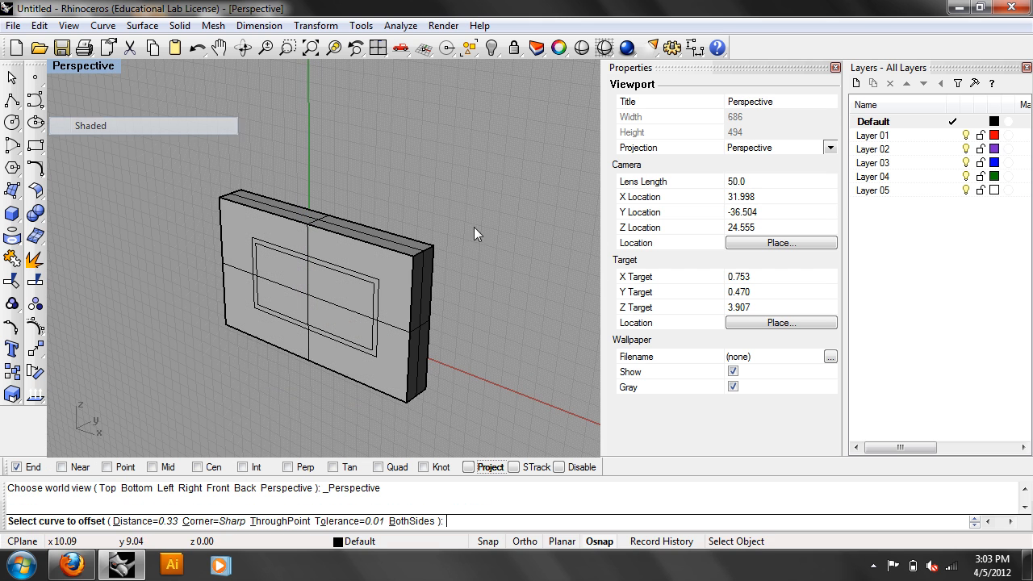
key(Escape)
click(403, 259)
text(Export)
key(Return)
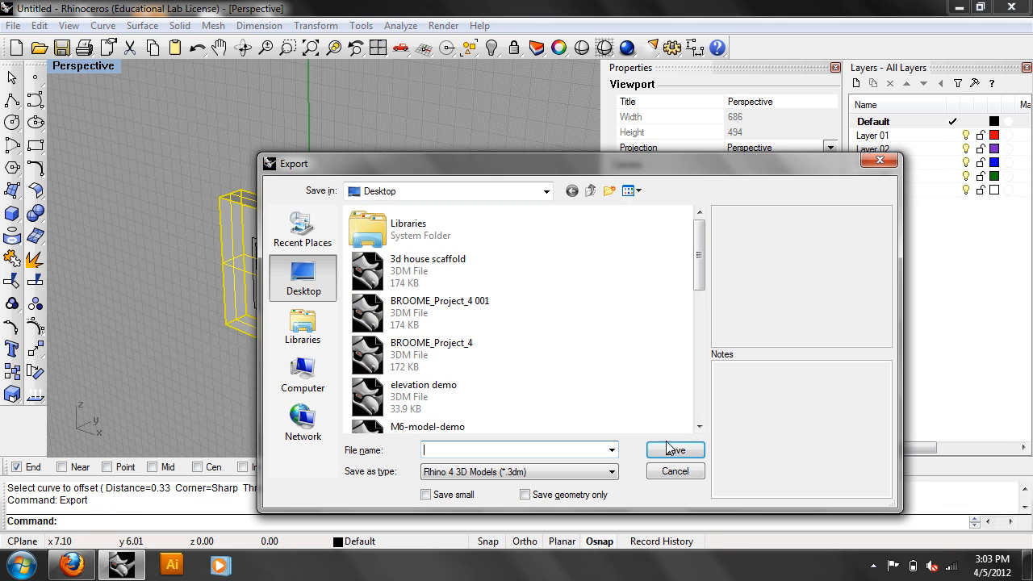
click(675, 472)
Step: Explode the selected slab into separate surfaces
text(Epx)
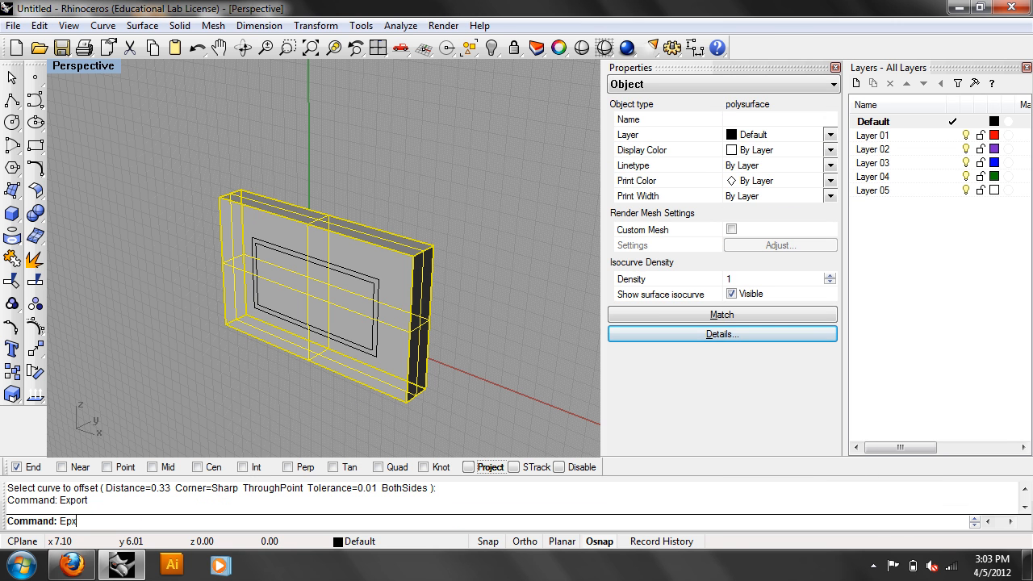
text(p)
key(Return)
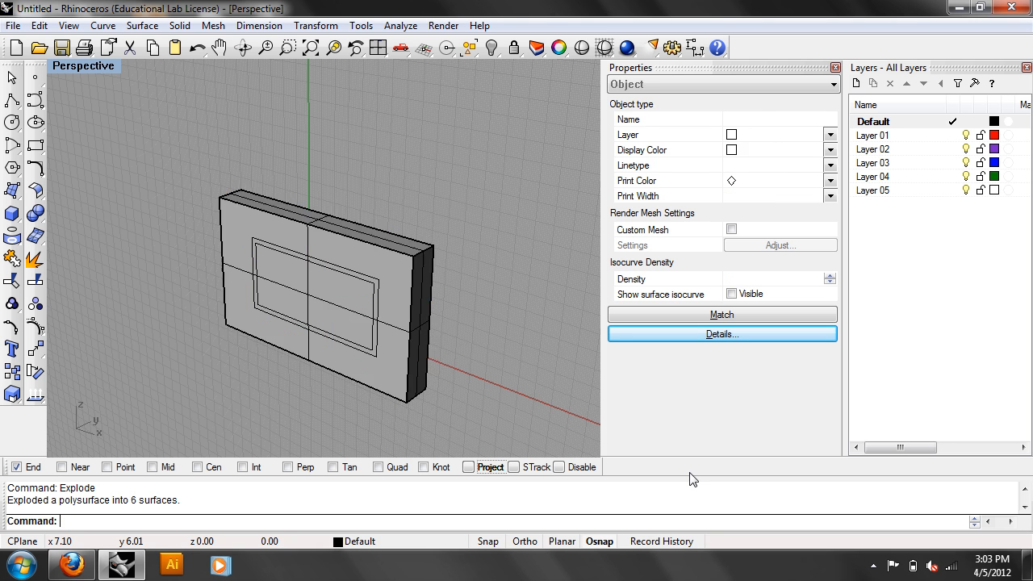
Step: Split the slab's front face using the projected rectangle and its inner offset as cutting objects
click(393, 272)
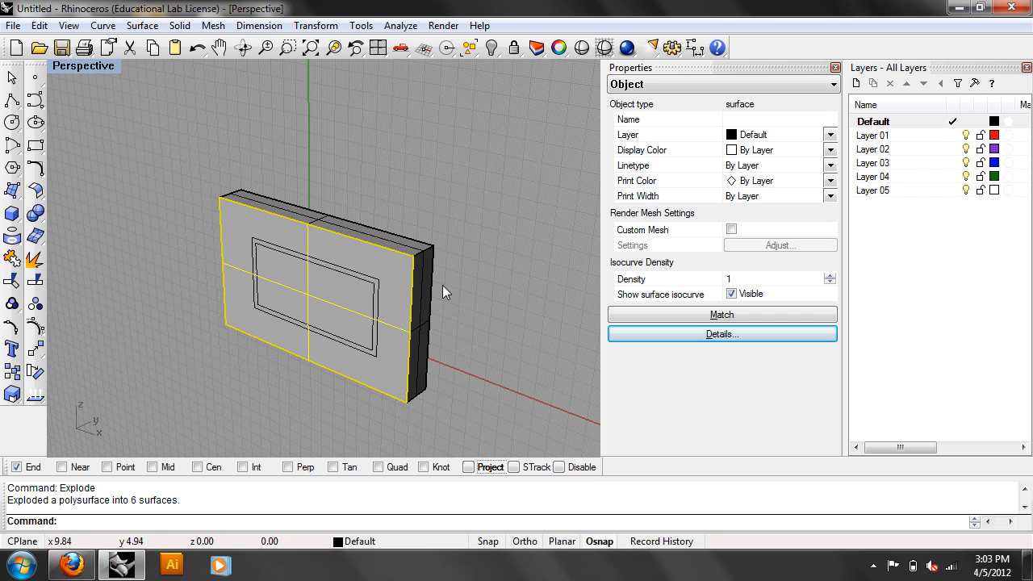
right_drag(463, 301, 514, 311)
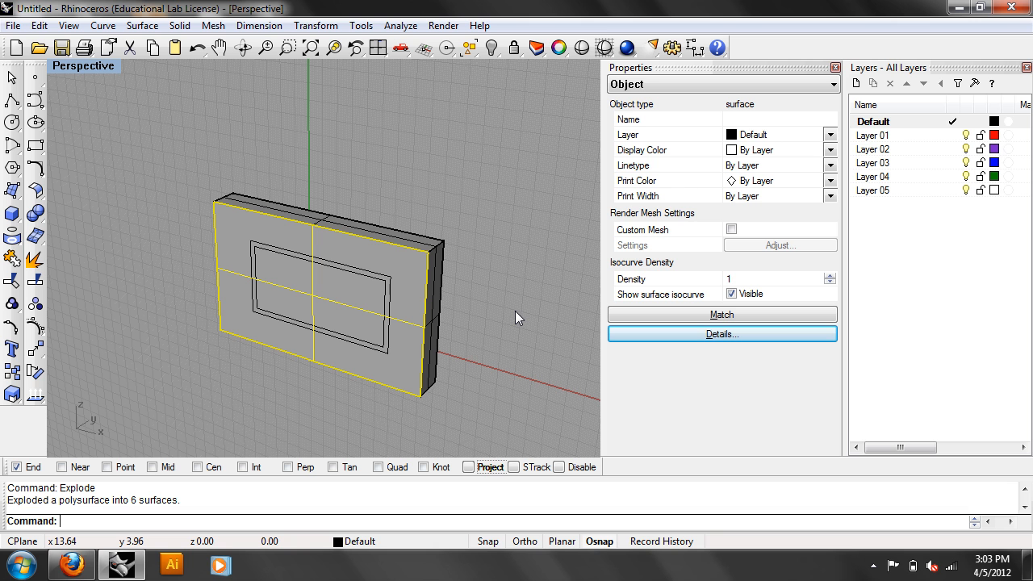
text(Split)
key(Return)
scroll(379, 278, up, 3)
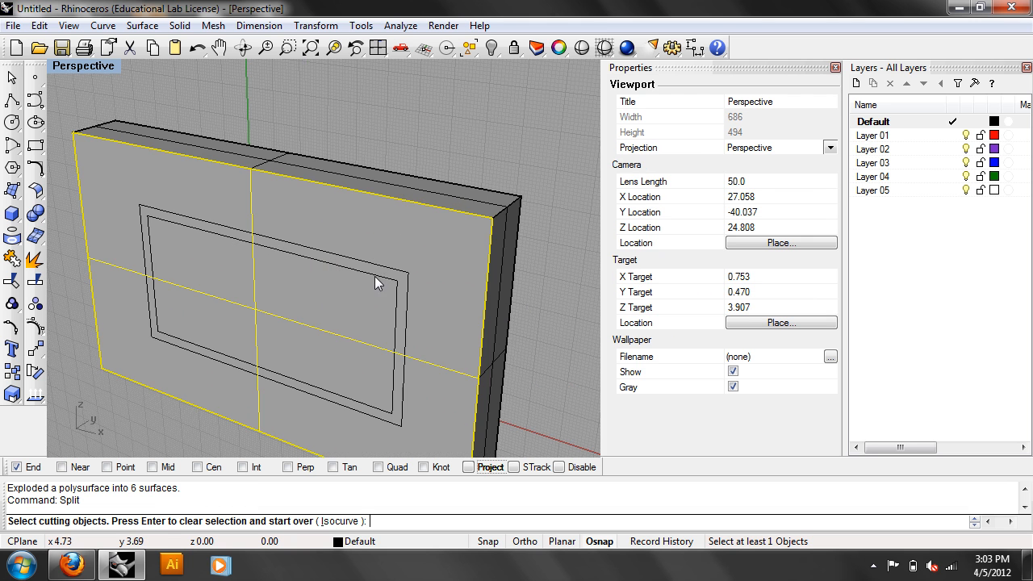
click(380, 274)
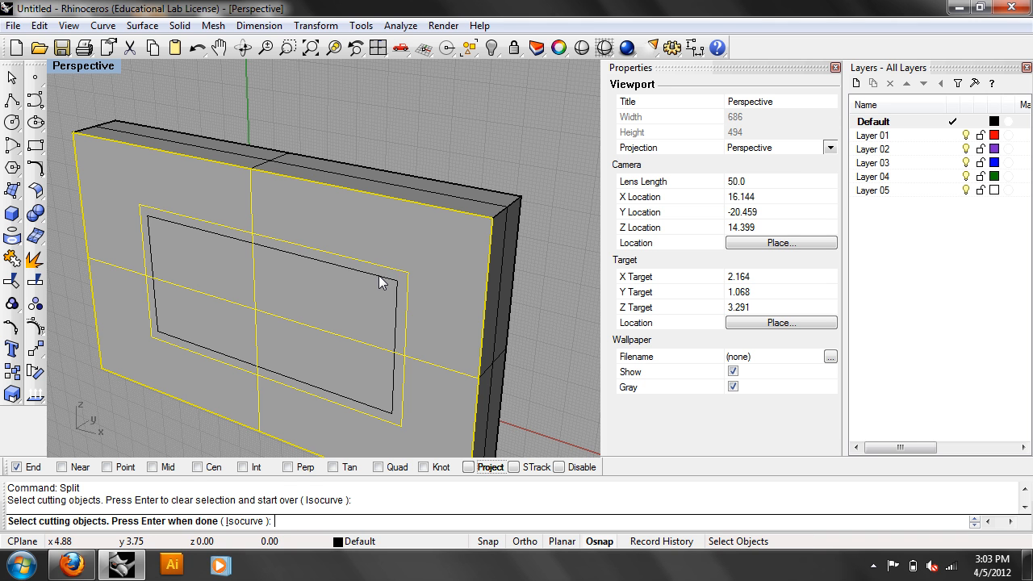
click(379, 276)
key(Return)
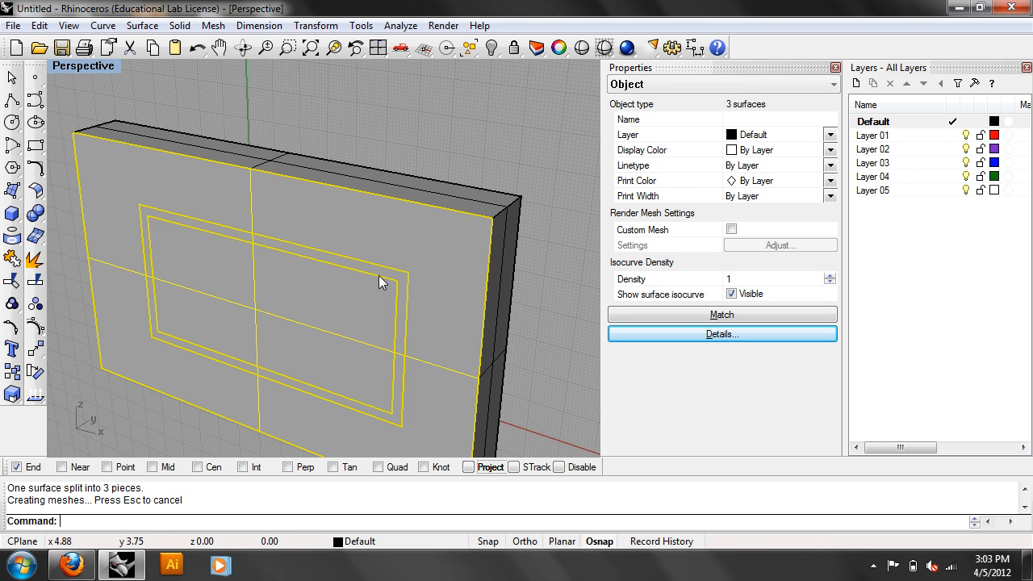
key(Escape)
Step: Extrude the narrow frame surface between the two rectangles about 0.86 back into the slab with ExtrudeSrf
click(372, 280)
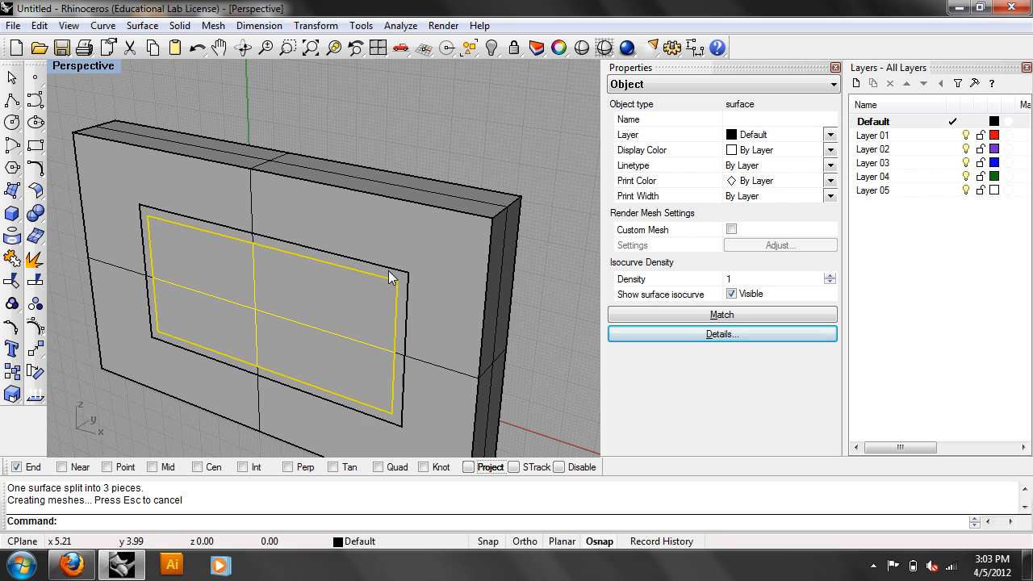
click(397, 279)
click(431, 339)
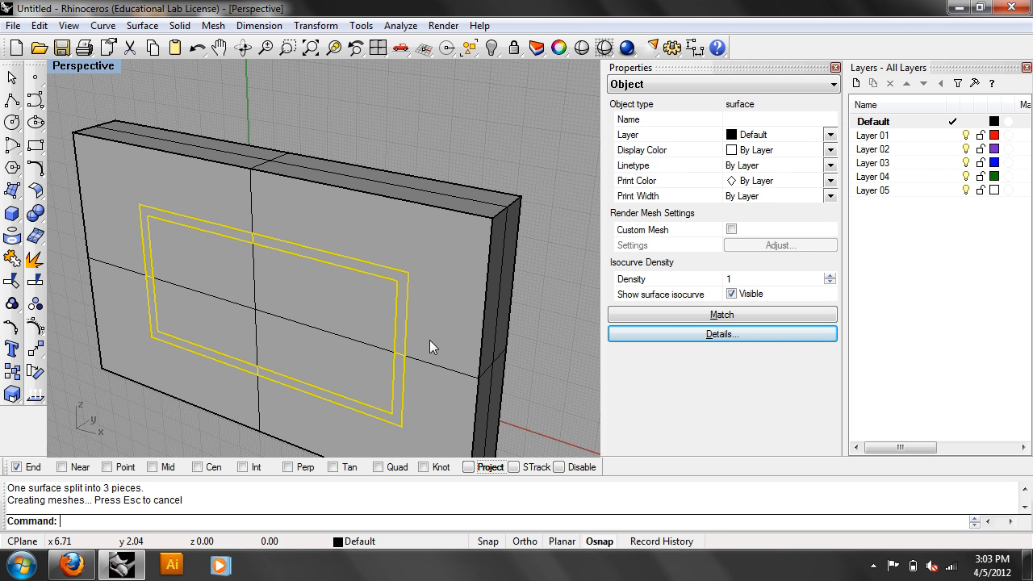
text(Extru)
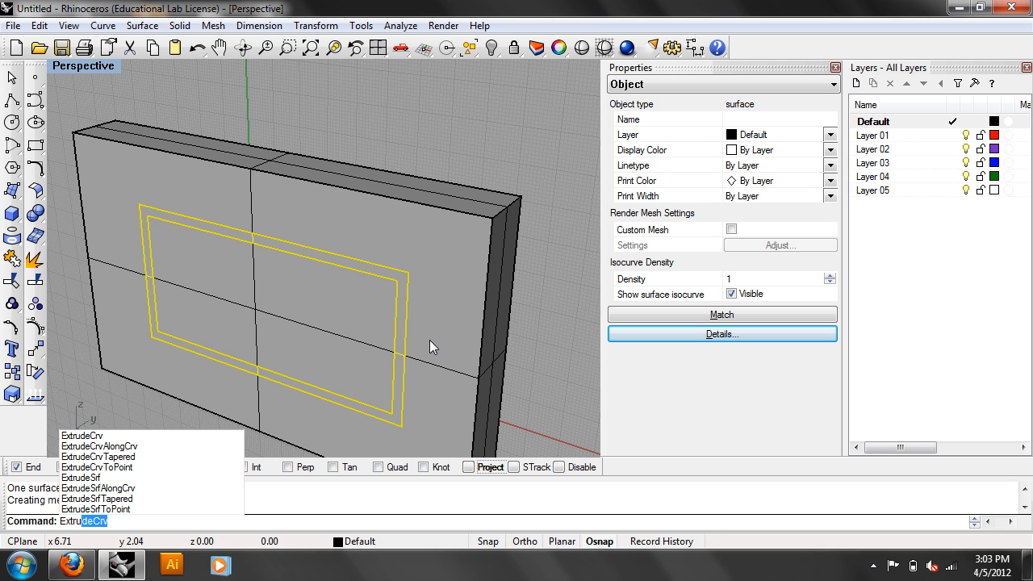
key(Down)
key(Down)
key(Down)
key(Down)
key(Return)
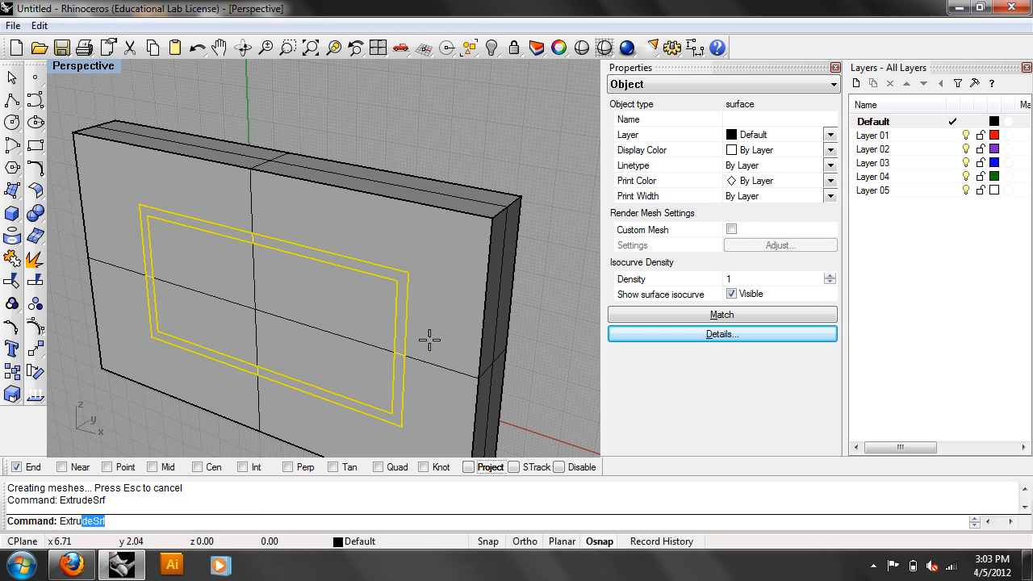
right_drag(412, 339, 377, 334)
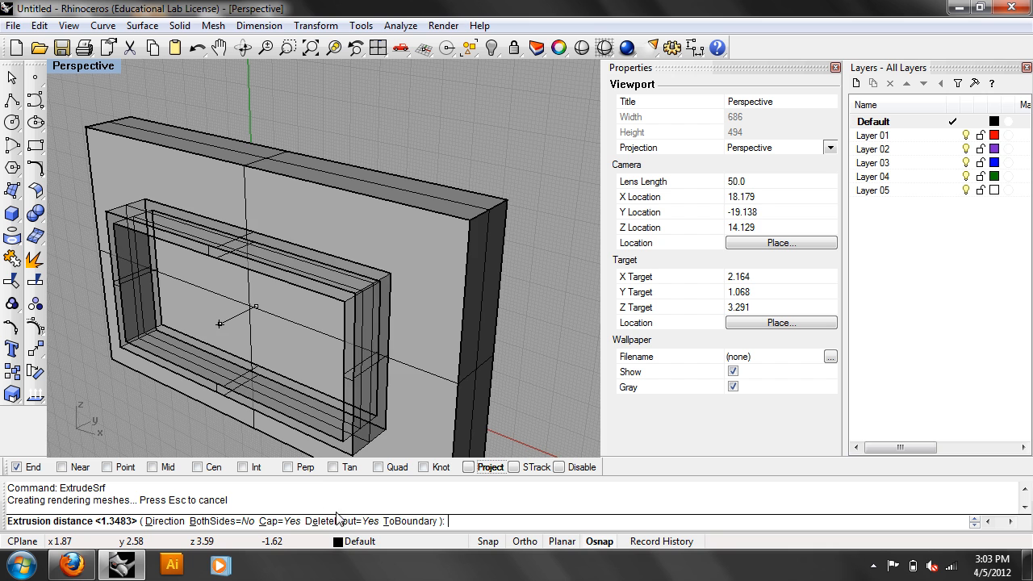
right_drag(390, 376, 291, 378)
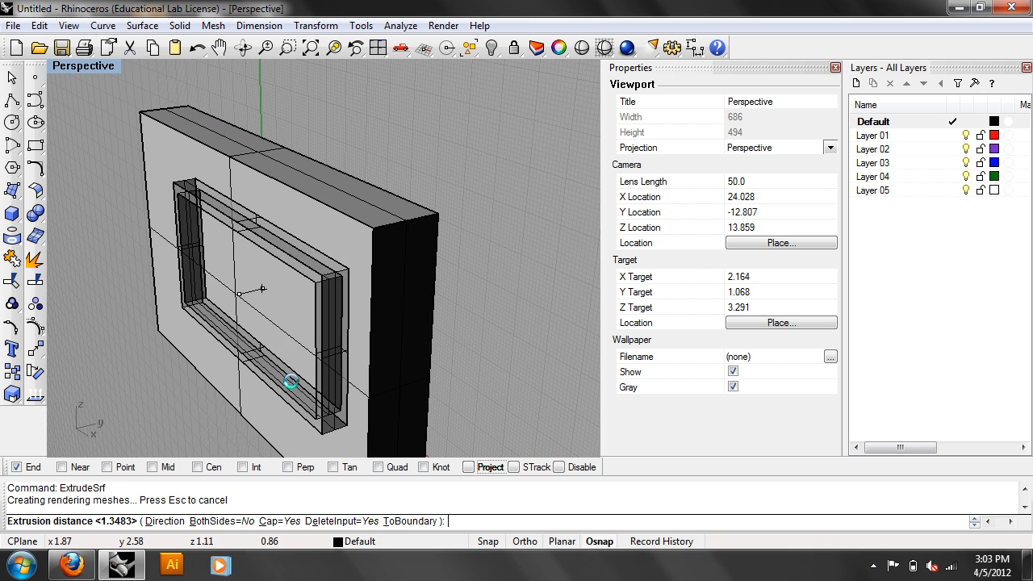
key(Escape)
Step: Select the extruded frame polysurface and explode it into separate surfaces
click(329, 272)
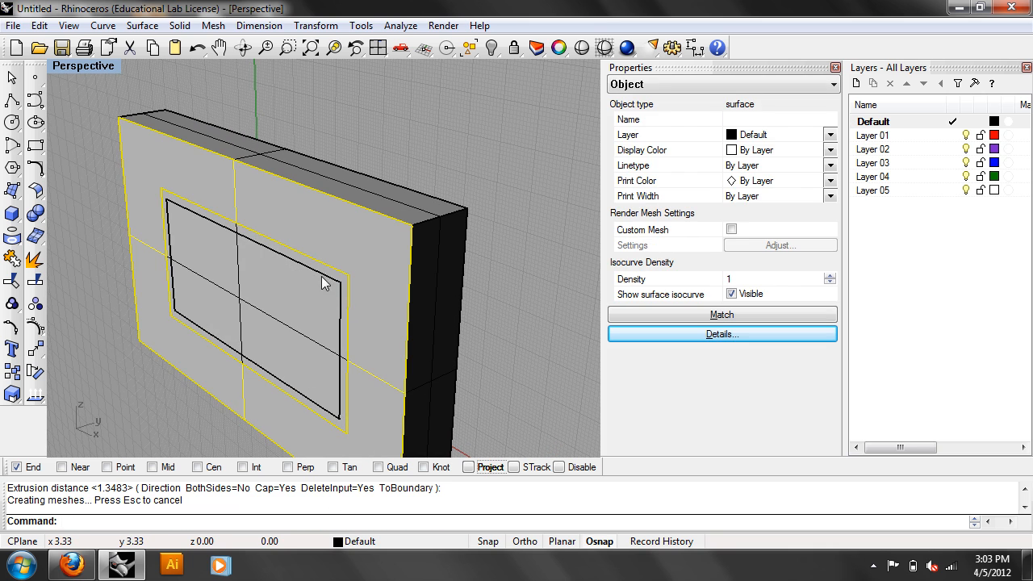
click(327, 272)
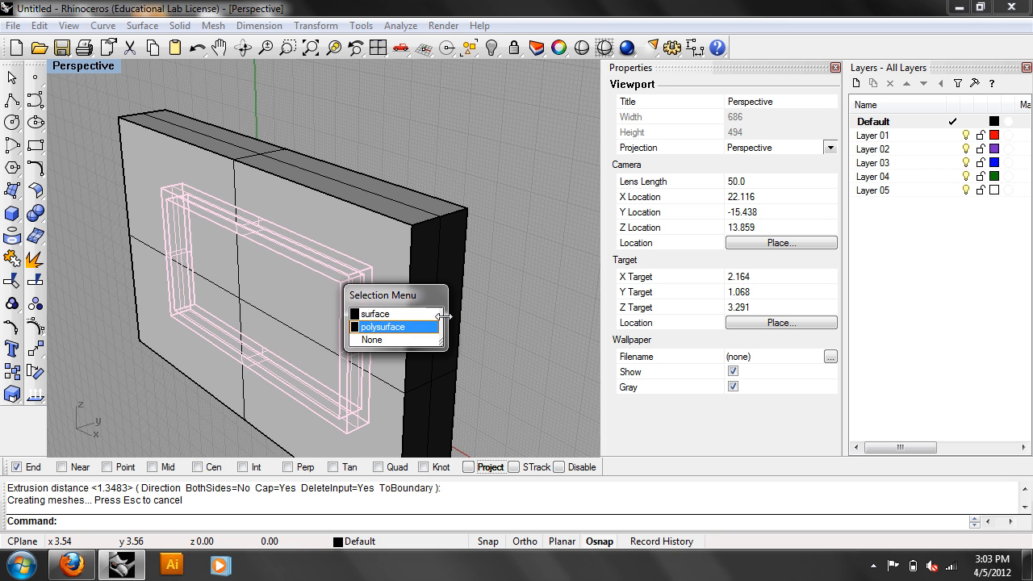
click(488, 327)
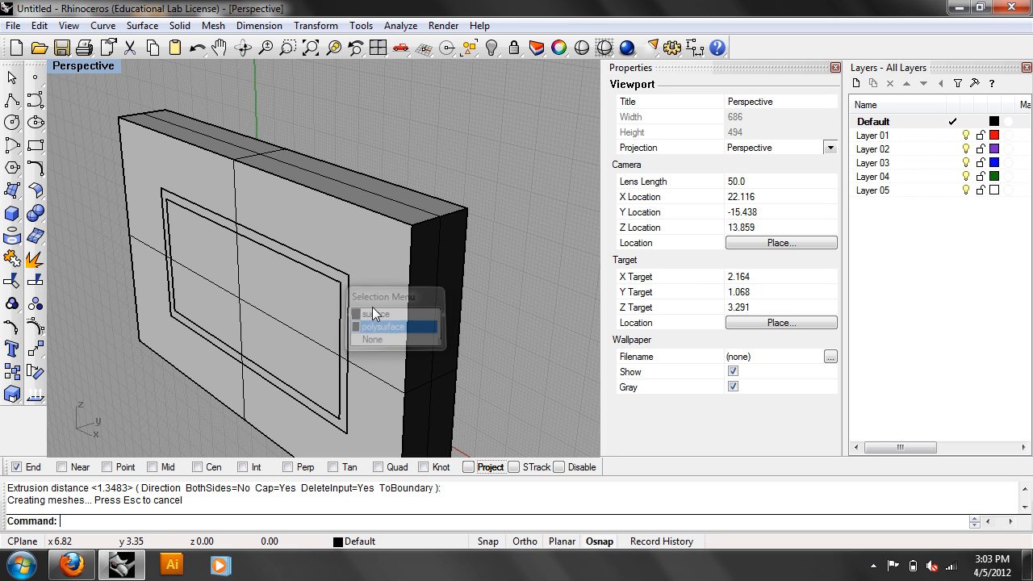
click(330, 270)
right_drag(364, 280, 403, 248)
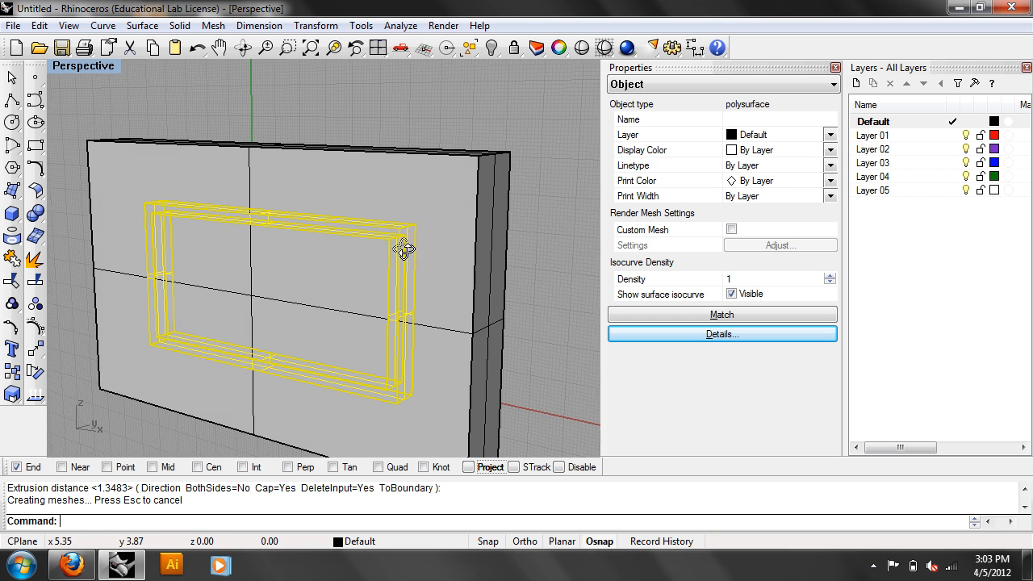
text(Epx)
text(xplode)
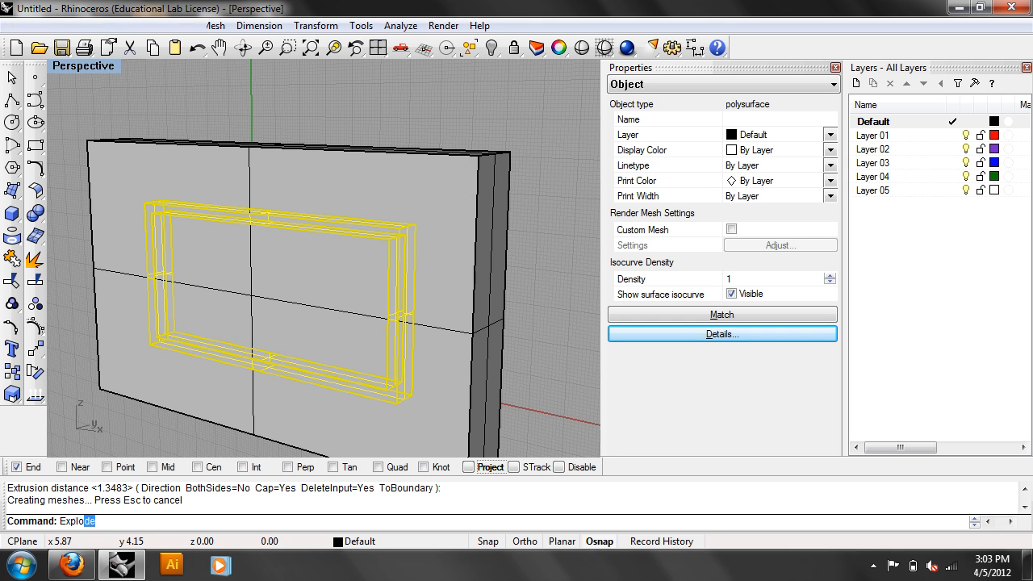
key(Return)
Step: Delete the frame's front surface to open a recessed groove around the window, and inspect the recess from several angles
click(544, 234)
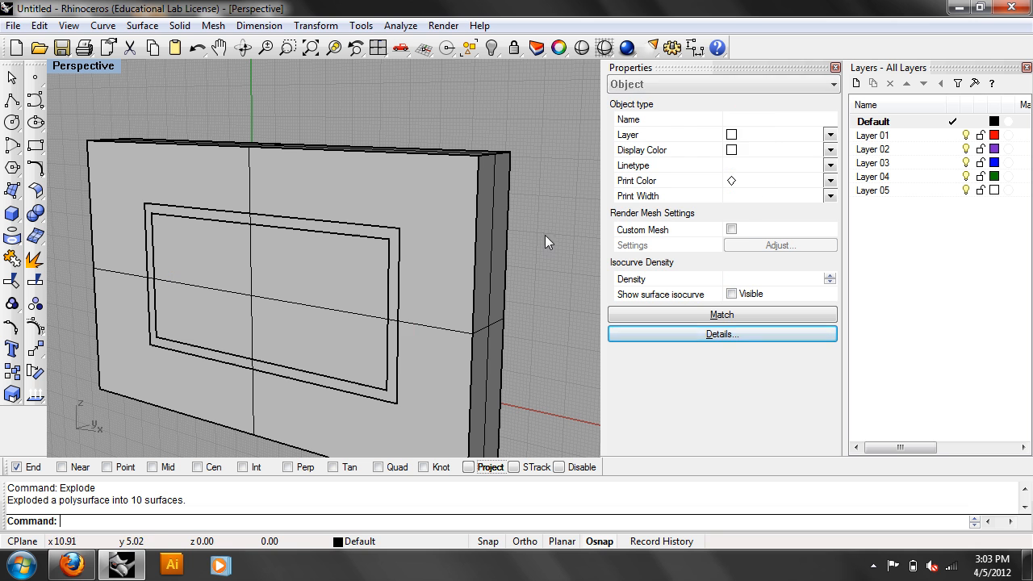
click(387, 234)
click(472, 299)
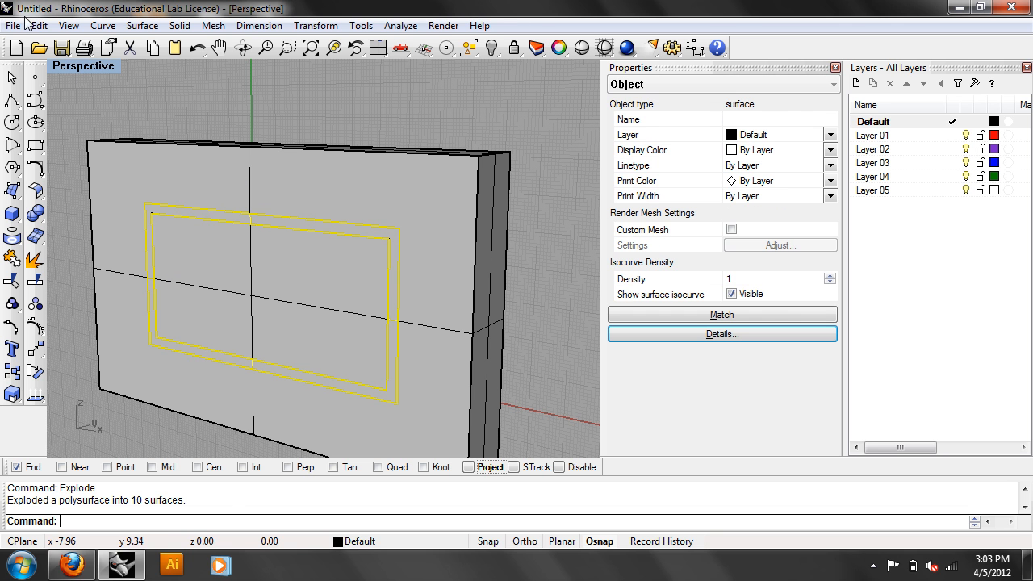
click(39, 25)
click(64, 173)
right_drag(294, 108, 484, 105)
right_drag(437, 135, 306, 99)
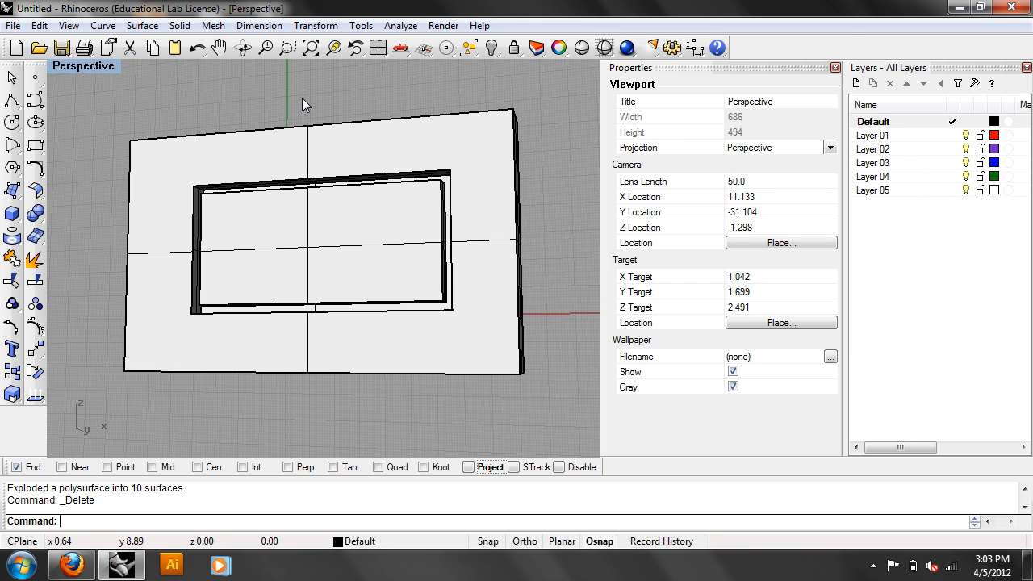
right_drag(320, 233, 270, 258)
mouse_move(291, 194)
right_down()
mouse_move(302, 172)
mouse_move(307, 190)
right_up()
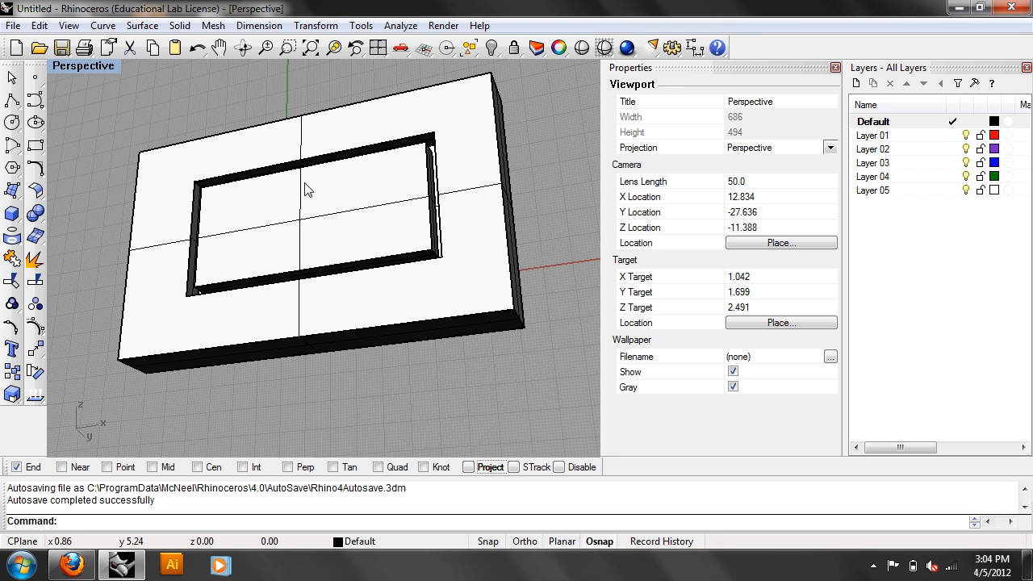
Step: Examine the slab's recessed window groove from the front, above and below, including a close look at its upper corner
right_drag(305, 190, 352, 276)
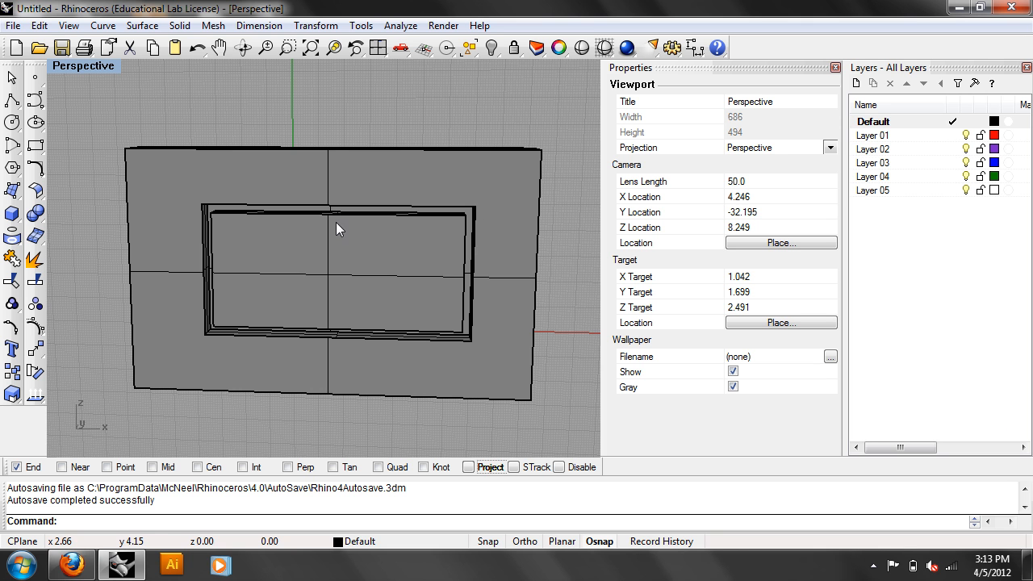
mouse_move(336, 222)
right_down()
mouse_move(342, 352)
mouse_move(348, 334)
right_up()
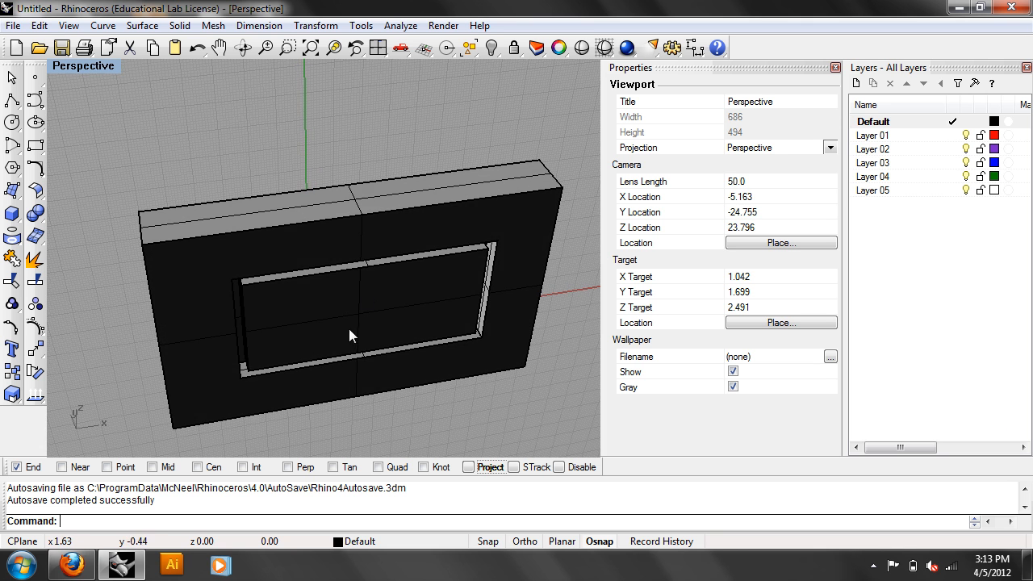
scroll(414, 225, down, 5)
right_drag(323, 151, 316, 142)
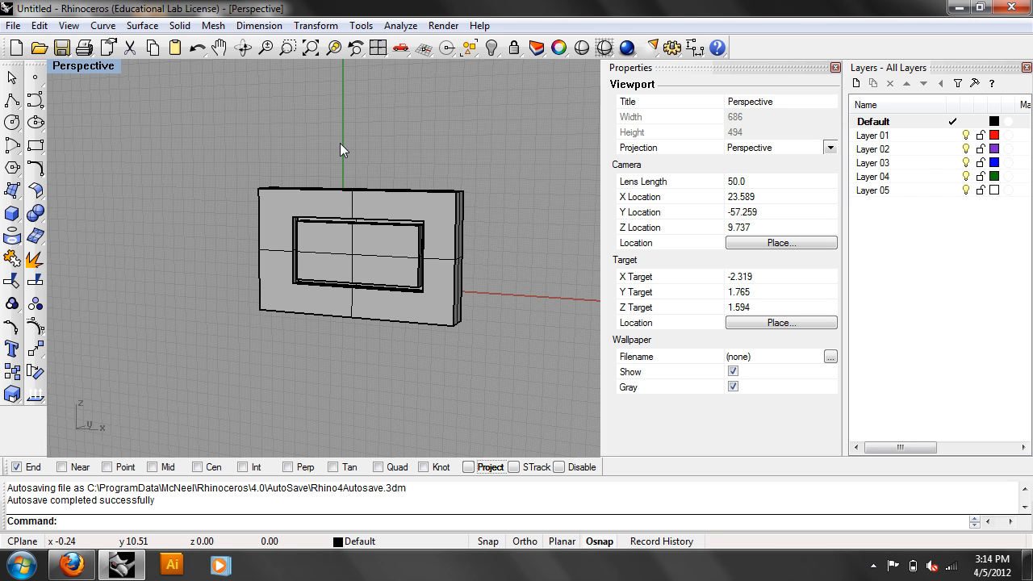
right_drag(347, 322, 381, 327)
scroll(473, 129, up, 10)
right_drag(326, 427, 387, 256)
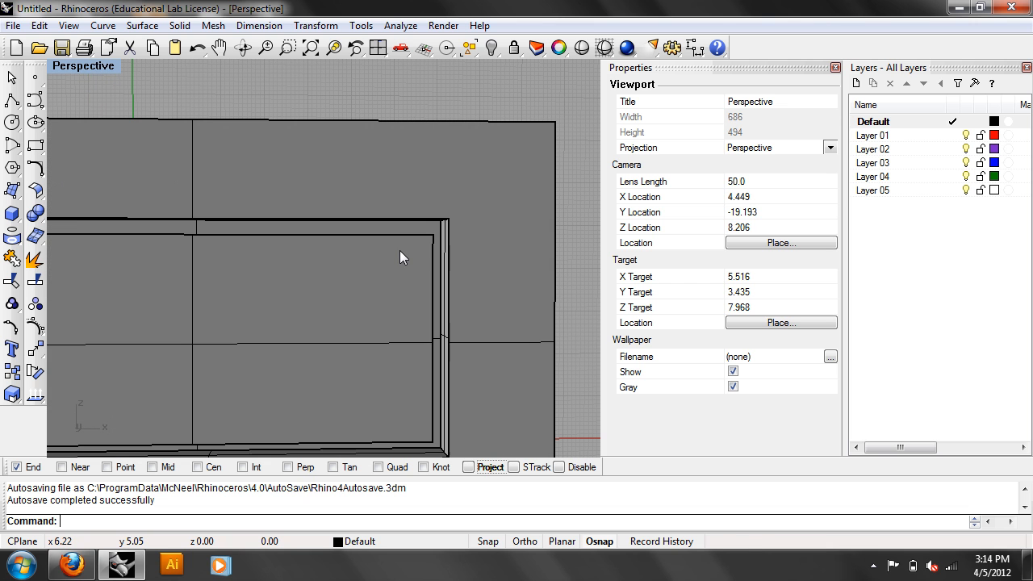
right_click(423, 212)
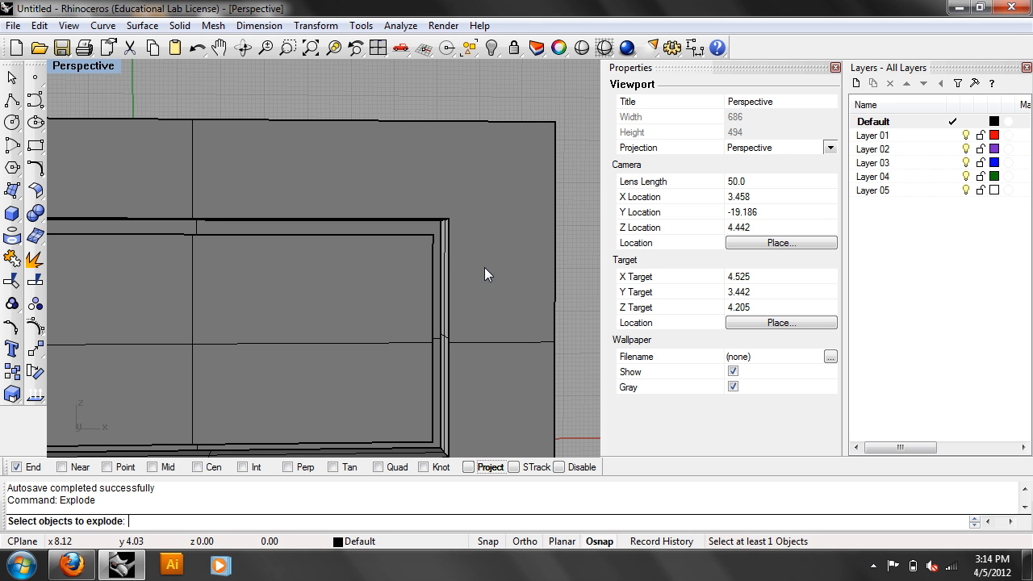
scroll(435, 246, up, 2)
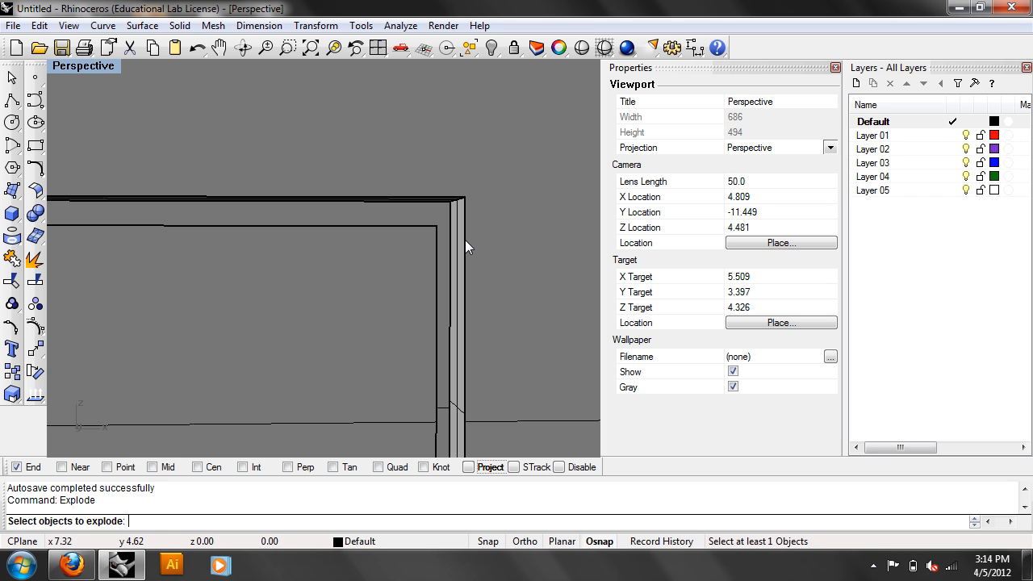
scroll(427, 244, down, 14)
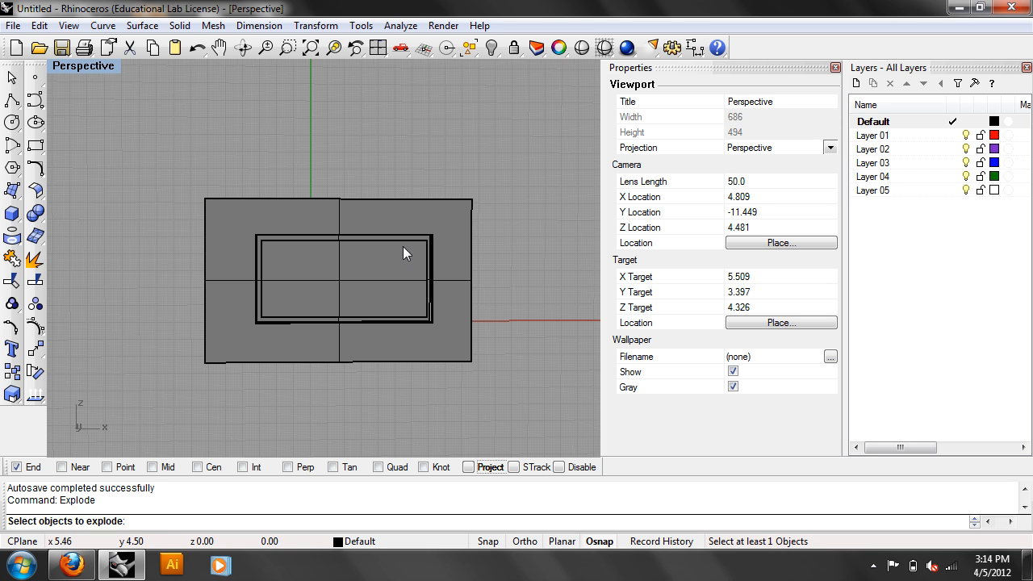
click(872, 566)
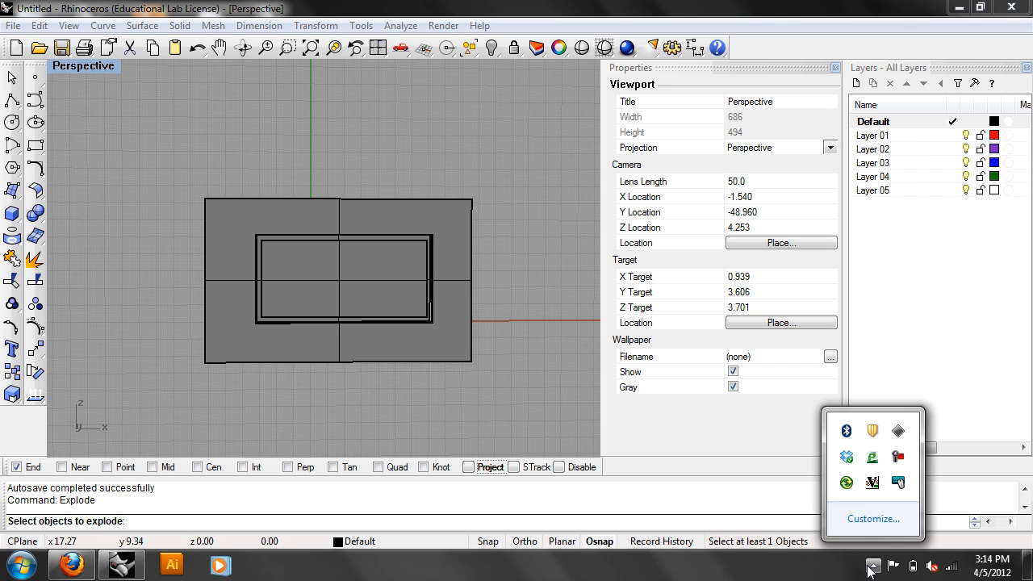
right_click(902, 462)
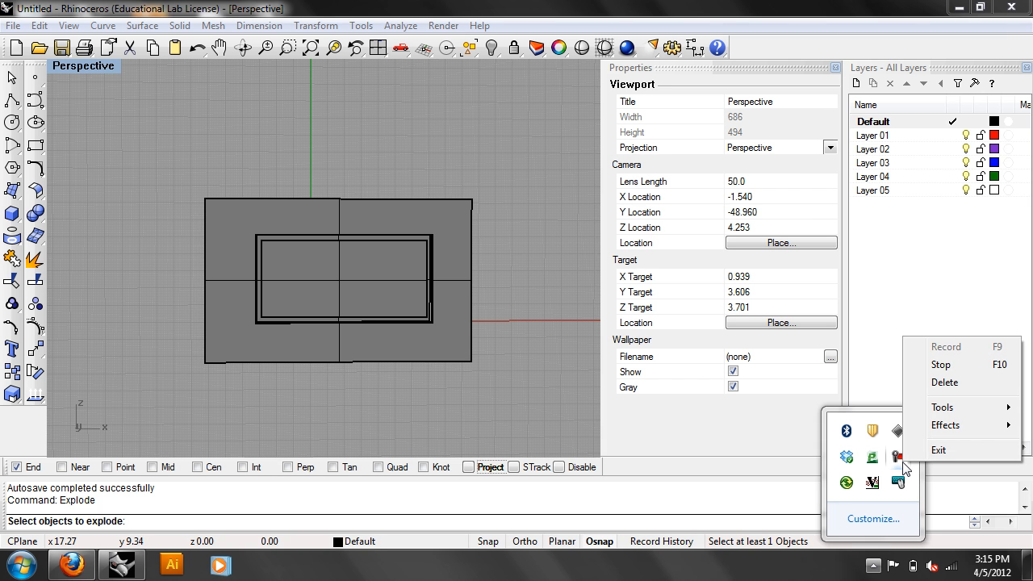